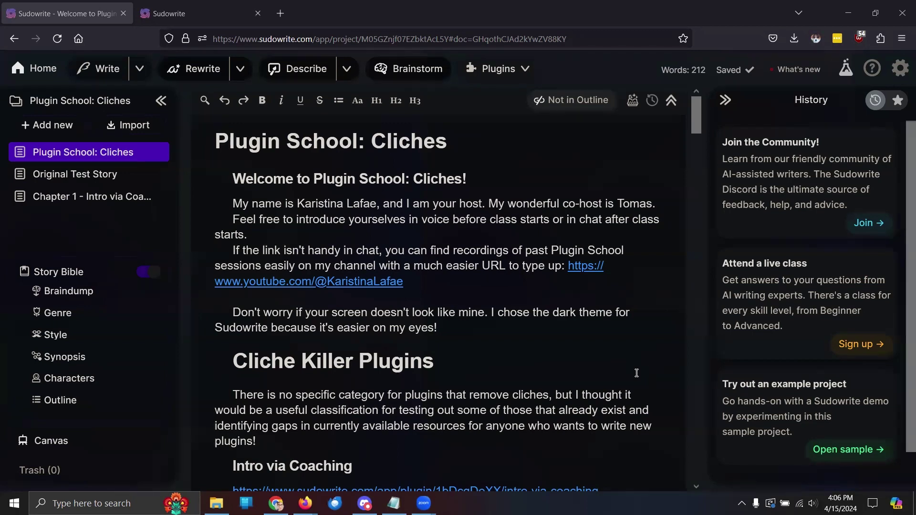
- Review the Plugin School: Cliches document and the project's Story Bible sections from Braindump through Outline
scroll(637, 373, down, 3)
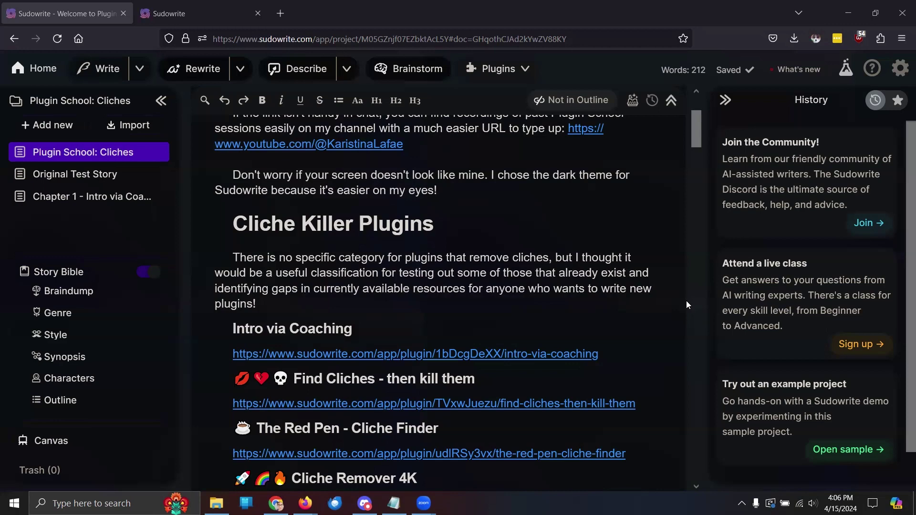
click(76, 292)
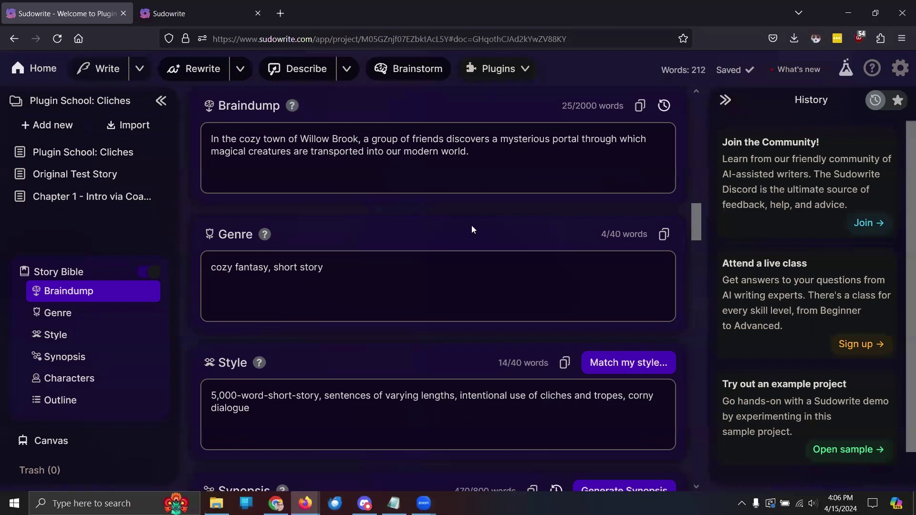
click(494, 160)
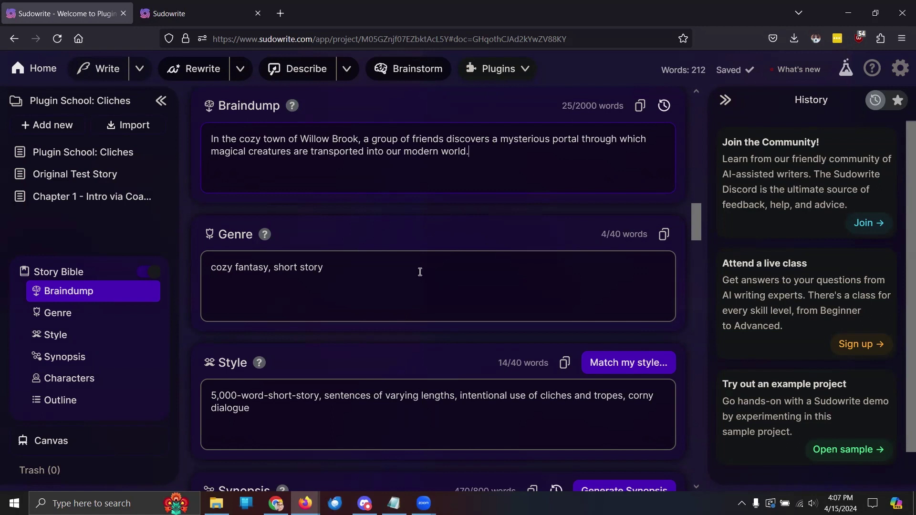
click(420, 272)
scroll(421, 271, down, 3)
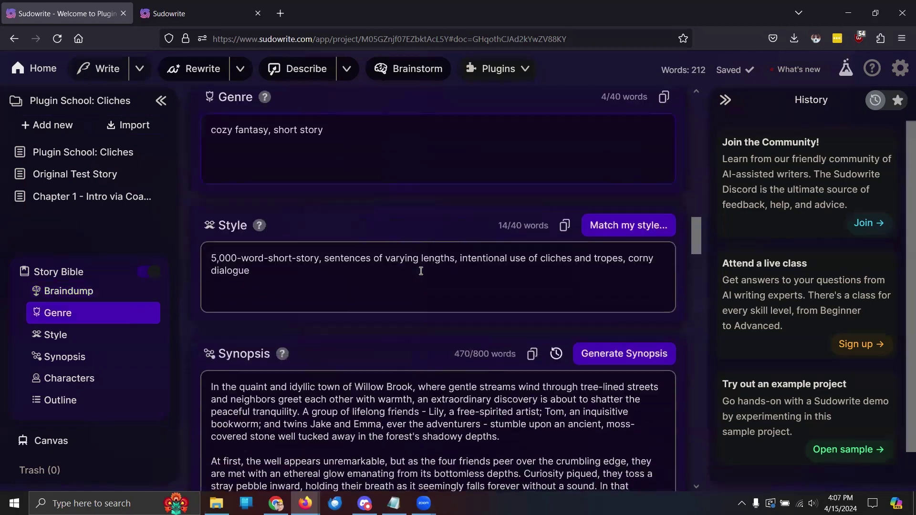
click(420, 271)
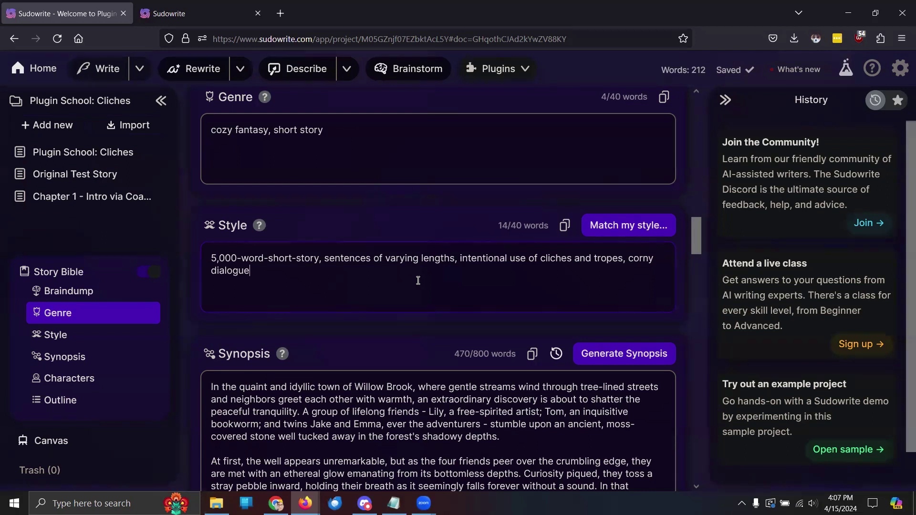
scroll(429, 275, down, 3)
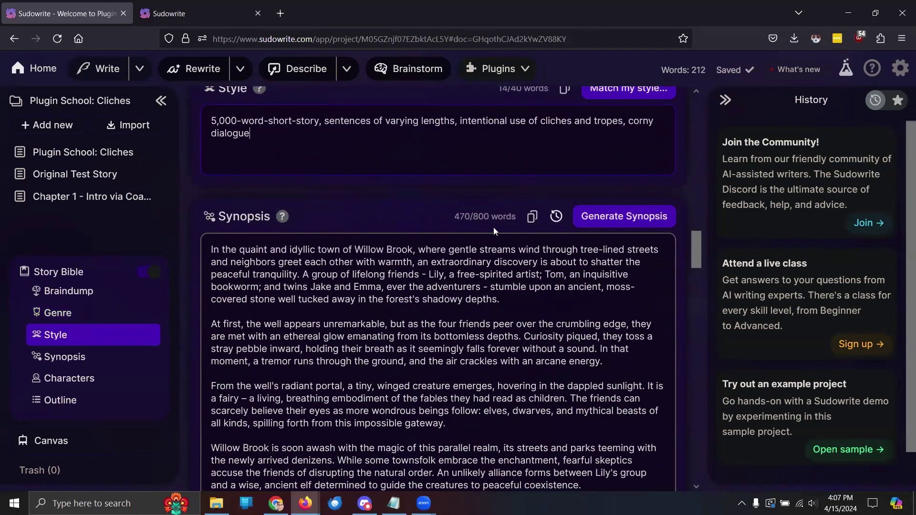
scroll(474, 250, down, 6)
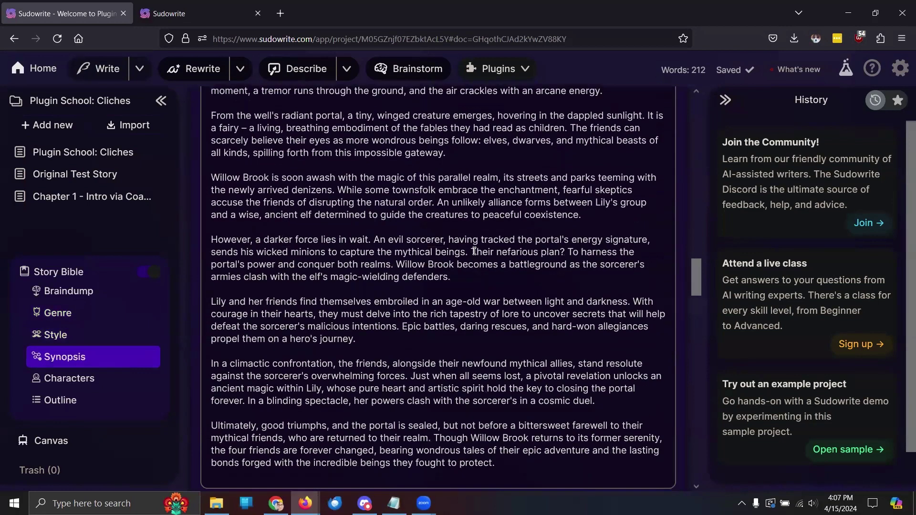
scroll(496, 246, up, 5)
scroll(476, 266, down, 10)
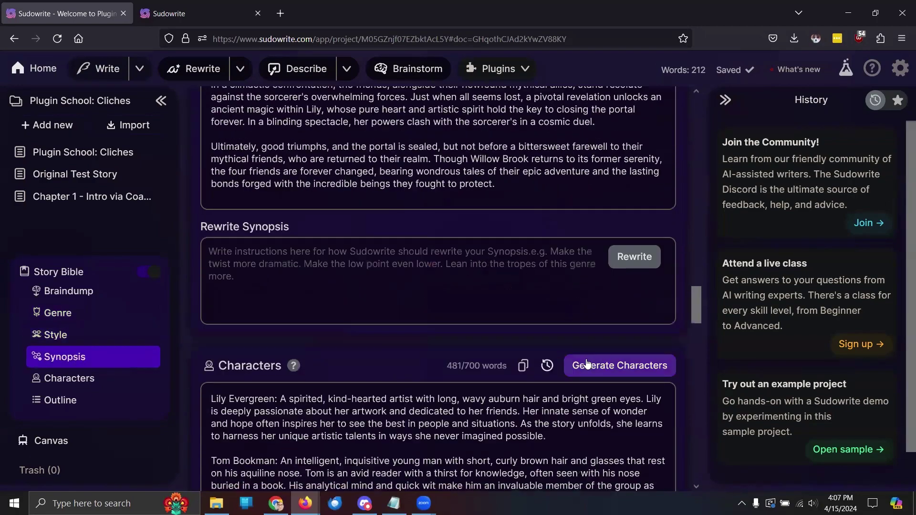
scroll(485, 343, down, 12)
scroll(484, 340, down, 5)
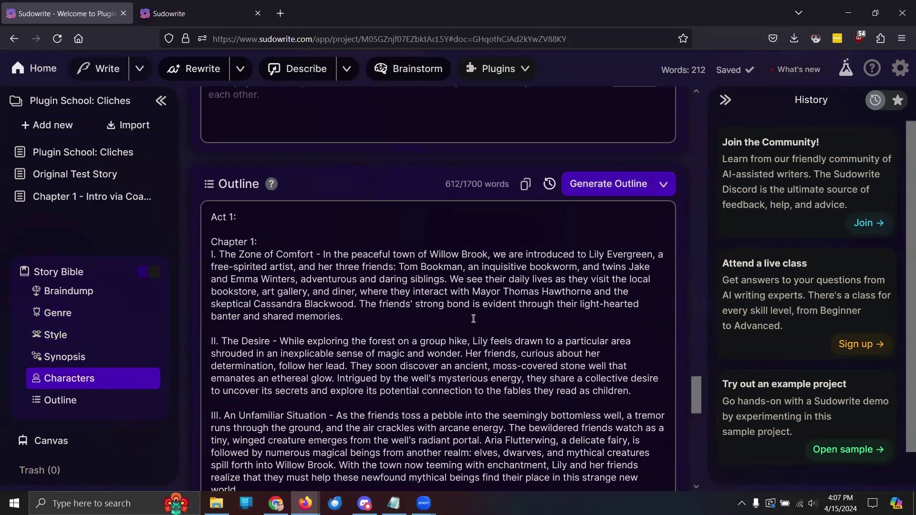
scroll(474, 319, down, 12)
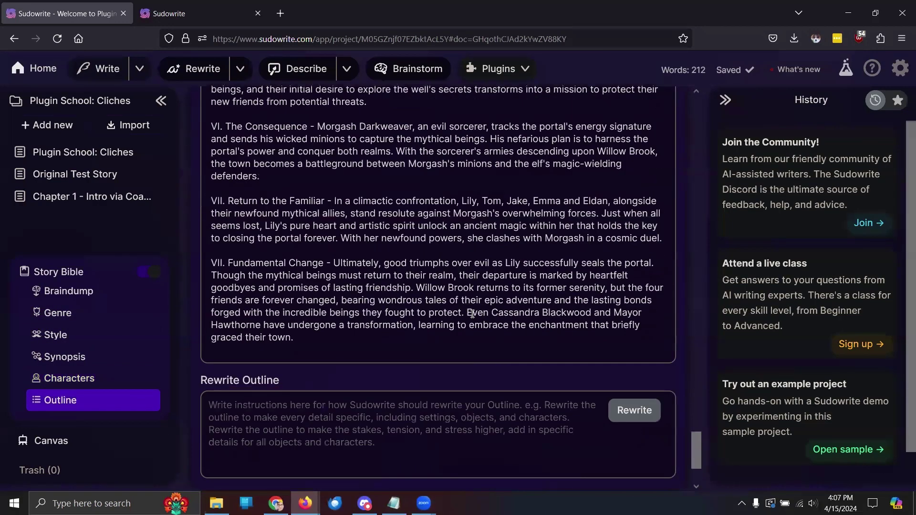
- Open the Original Test Story document, view its Chapter 1 beats in the Chapter Generator, and close the generator
scroll(472, 314, up, 20)
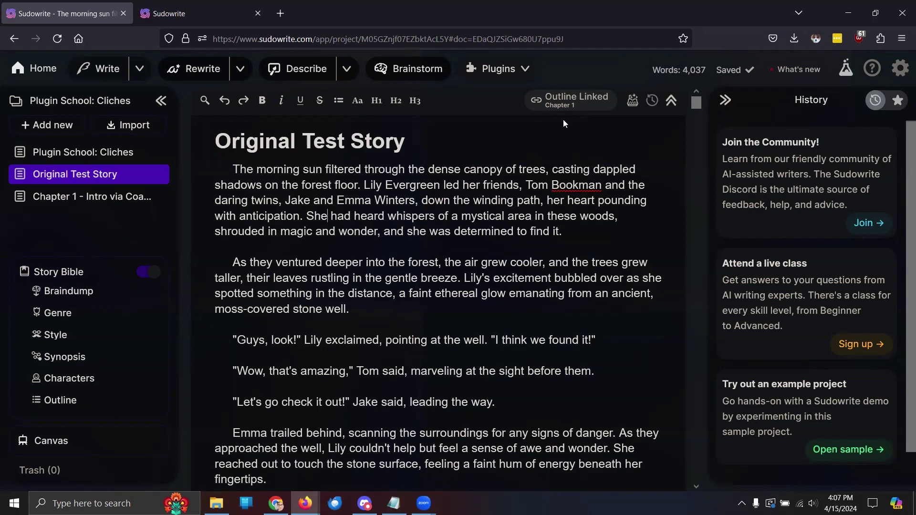
click(632, 100)
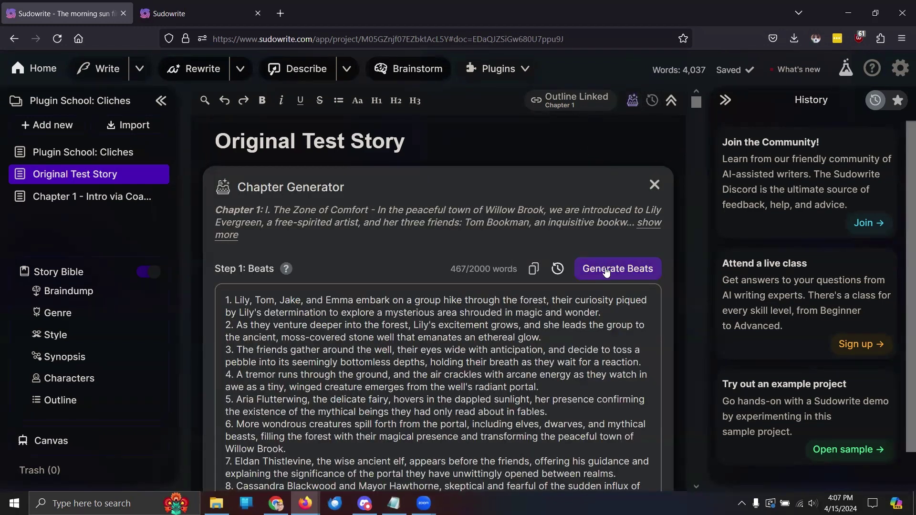
click(654, 185)
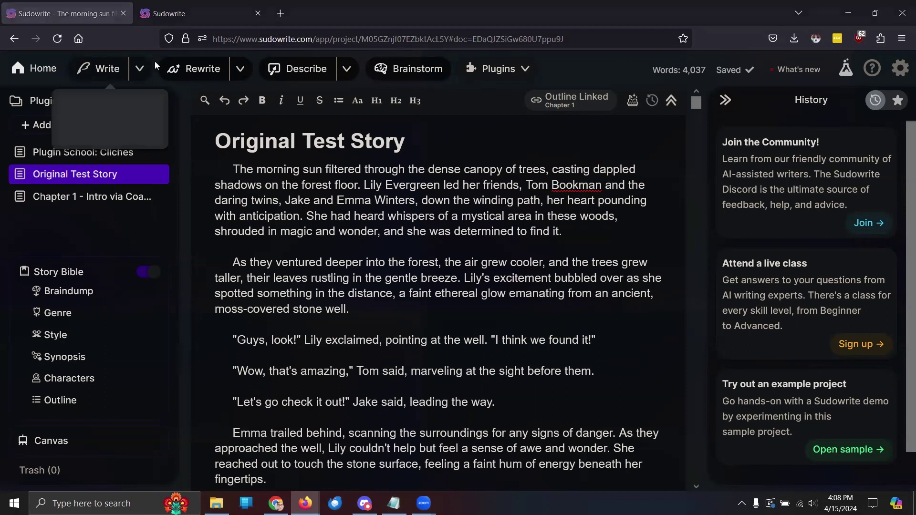
- Browse the plugin directory and list its most popular plugins
click(183, 17)
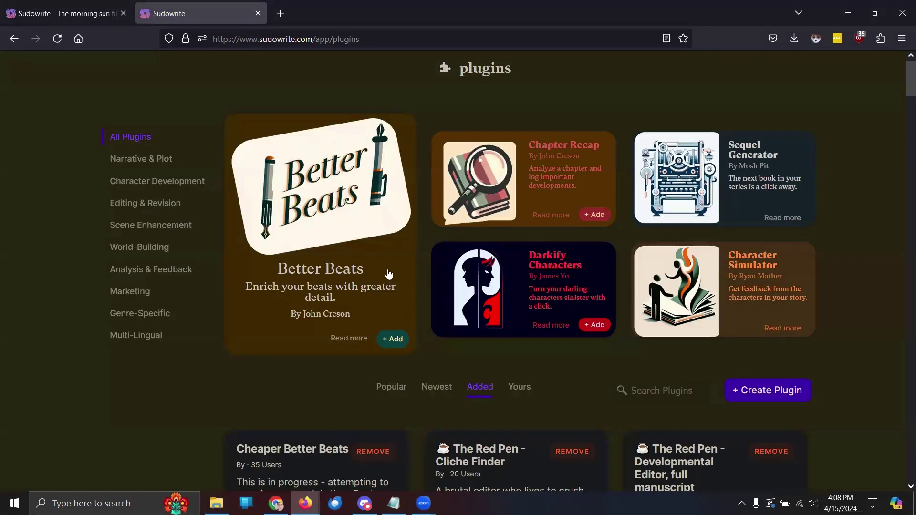
scroll(389, 272, down, 3)
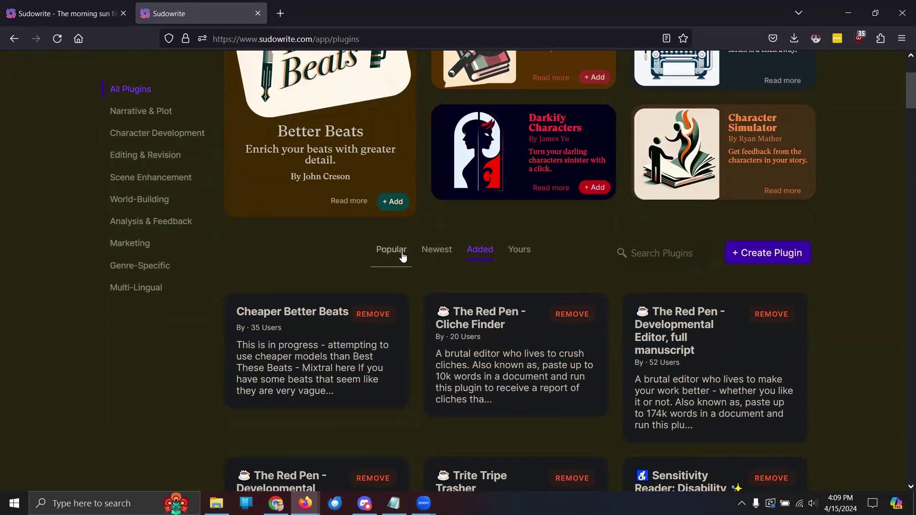
click(402, 256)
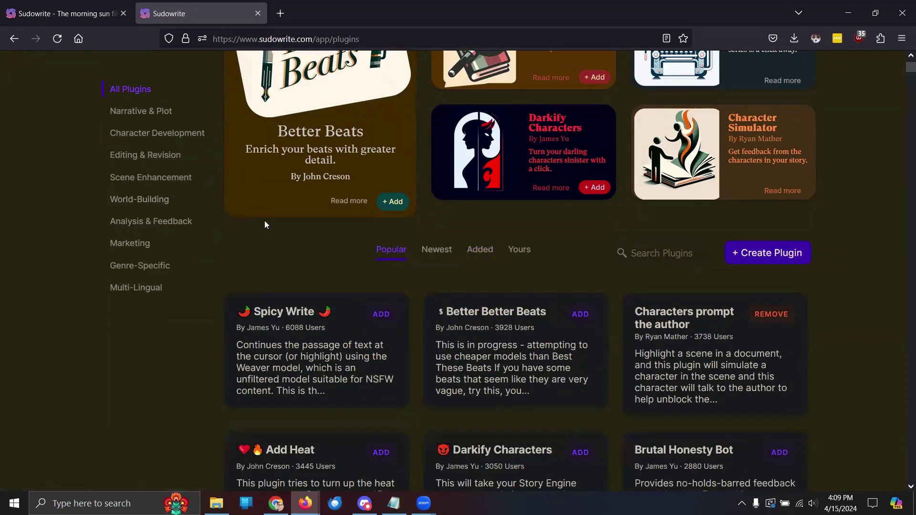
scroll(266, 225, up, 3)
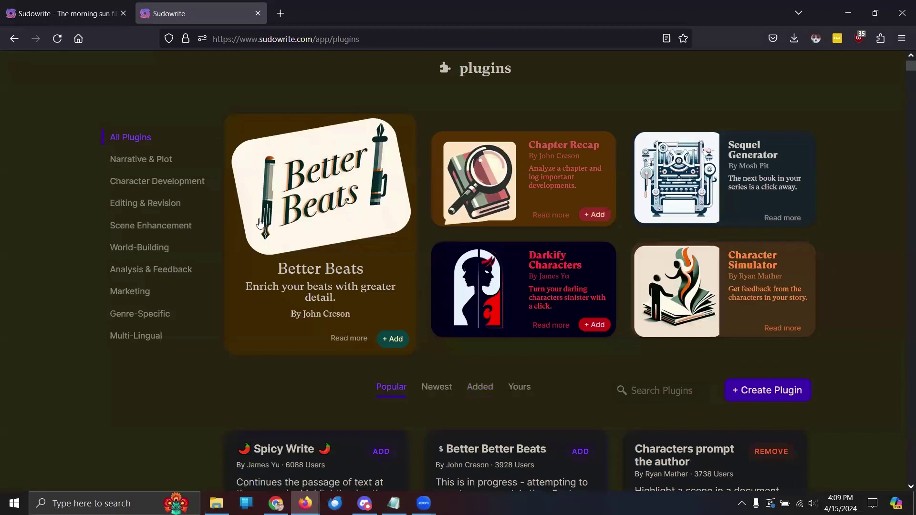
- Return to the Plugin School: Cliches document and open its linked Intro via Coaching plugin page
click(69, 17)
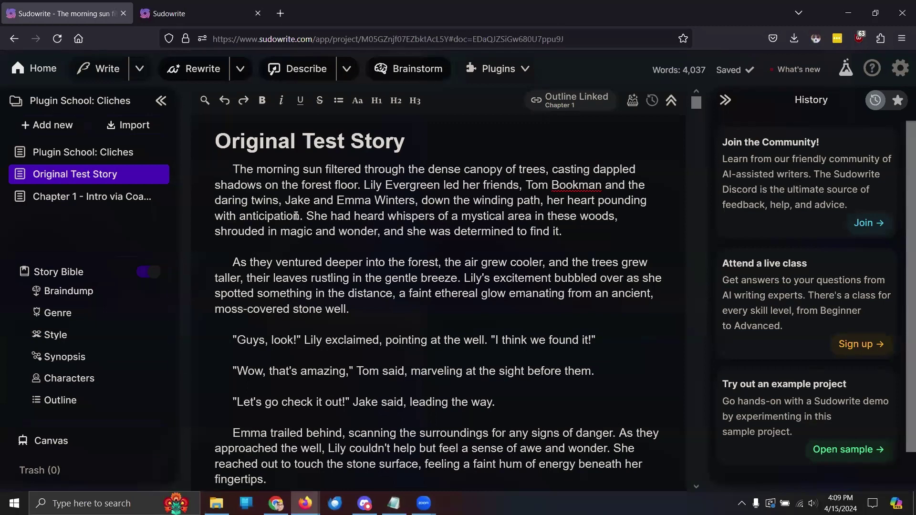
click(68, 152)
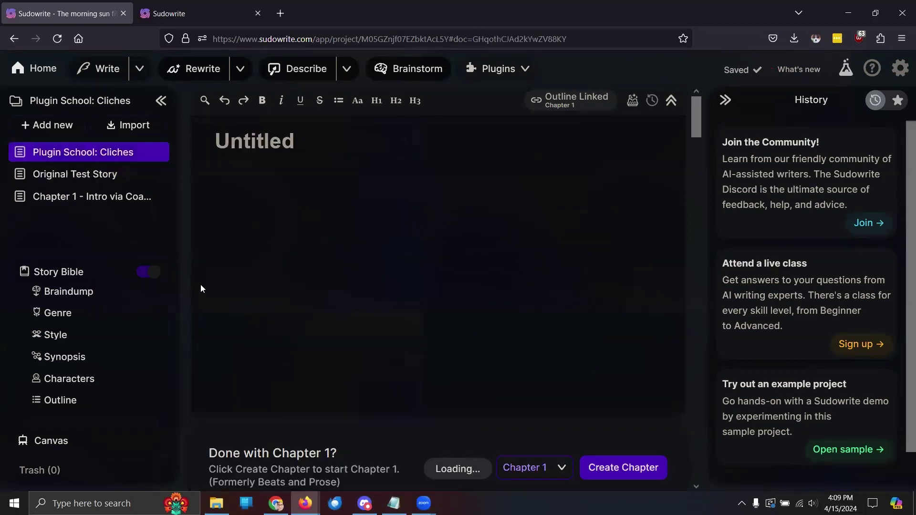
scroll(415, 292, down, 4)
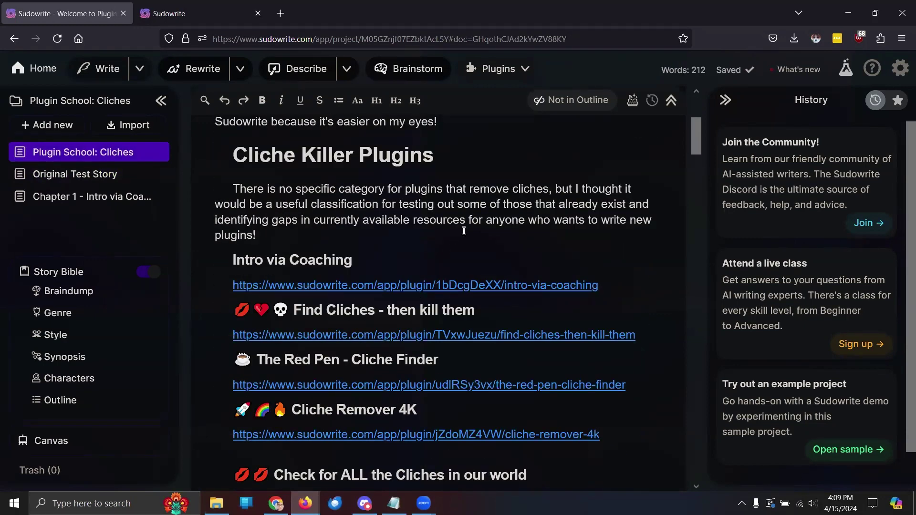
click(405, 286)
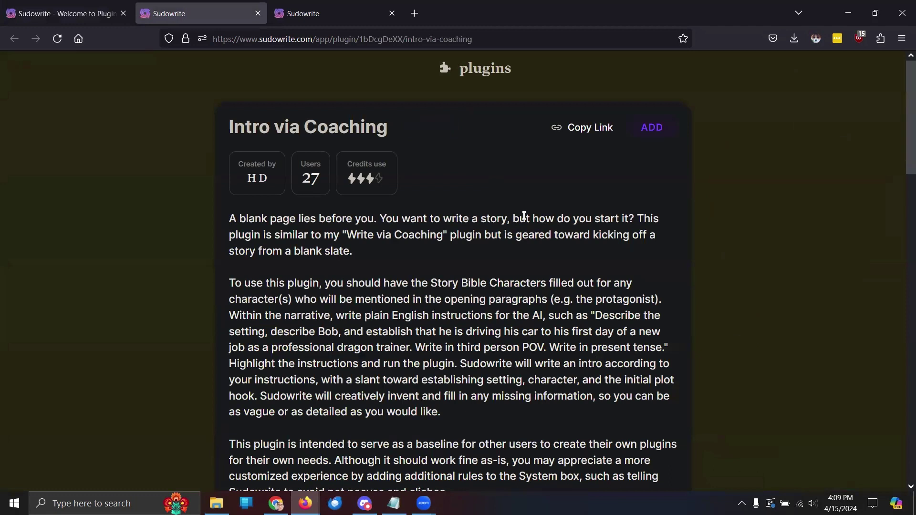
- Add the Intro via Coaching plugin, reload its page, add it again, and read its description
click(651, 129)
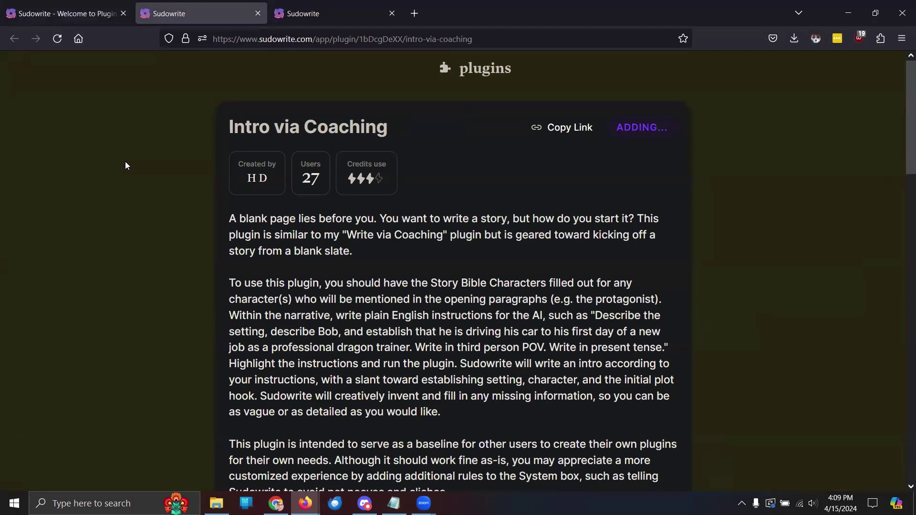
click(57, 38)
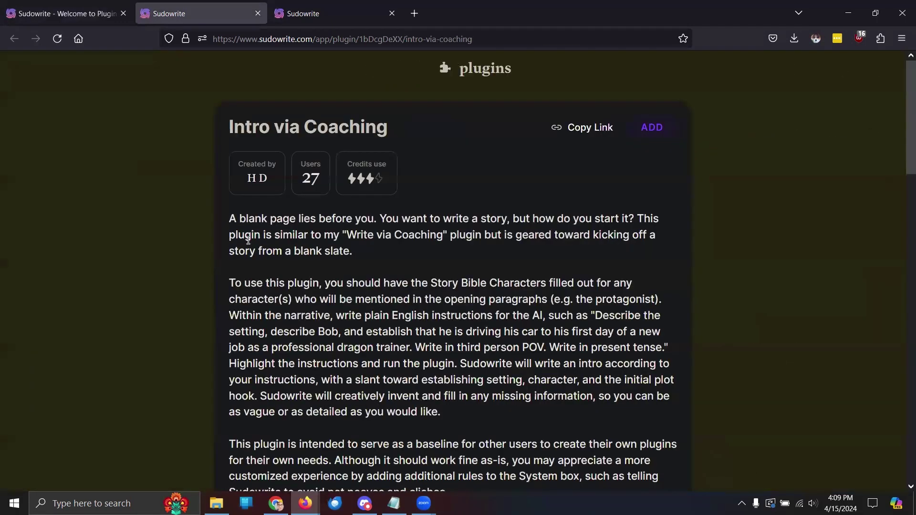
click(648, 127)
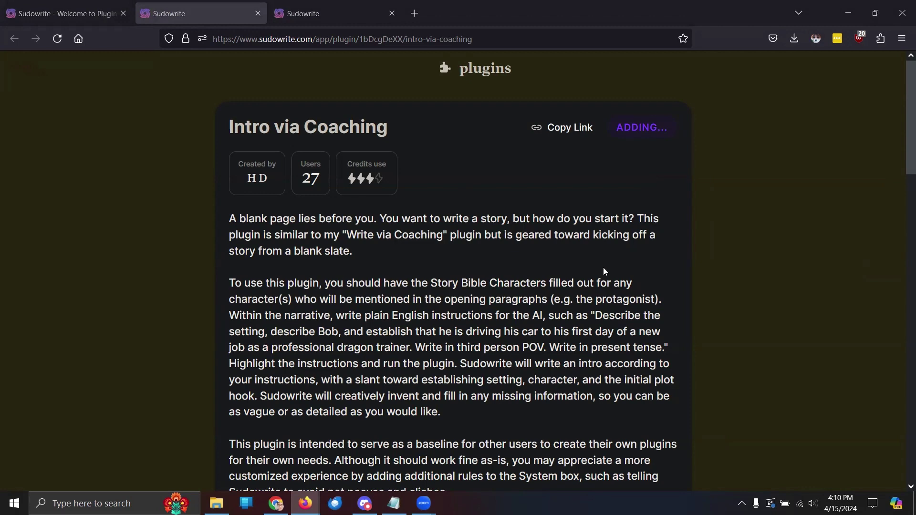
scroll(603, 271, down, 3)
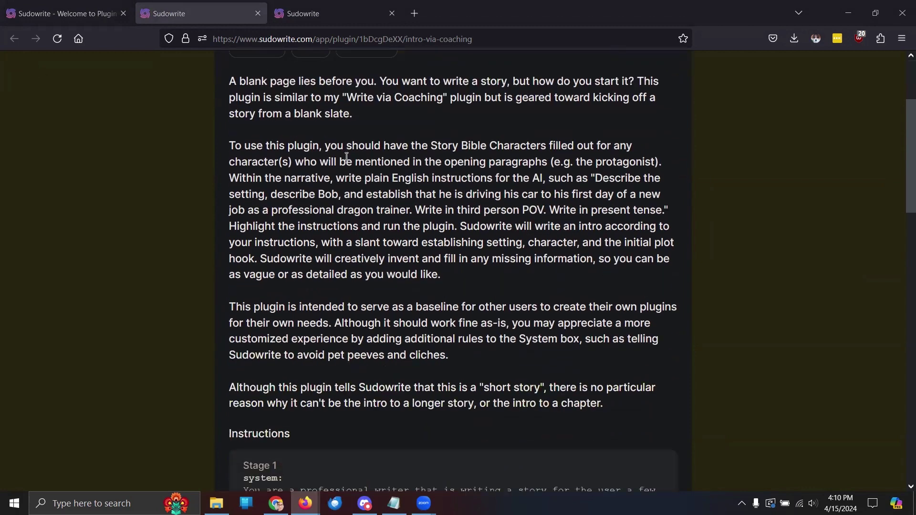
scroll(426, 236, up, 3)
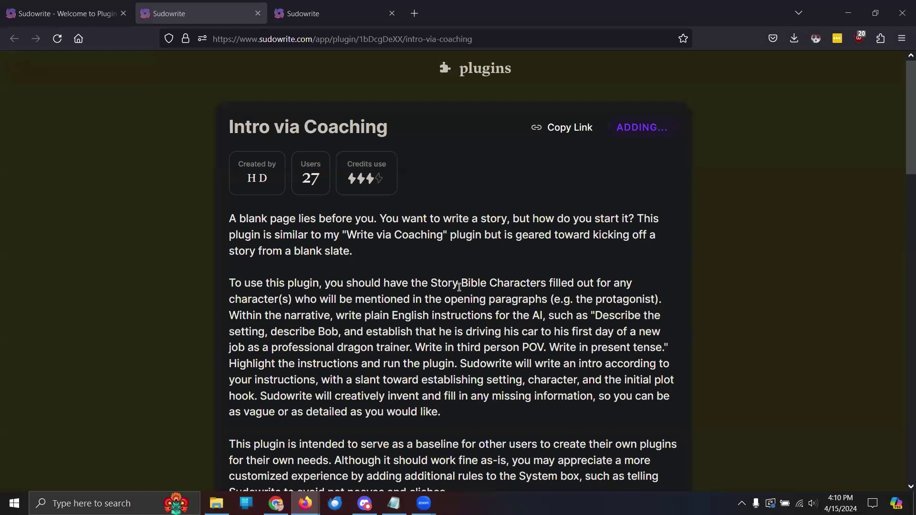
scroll(459, 287, down, 1)
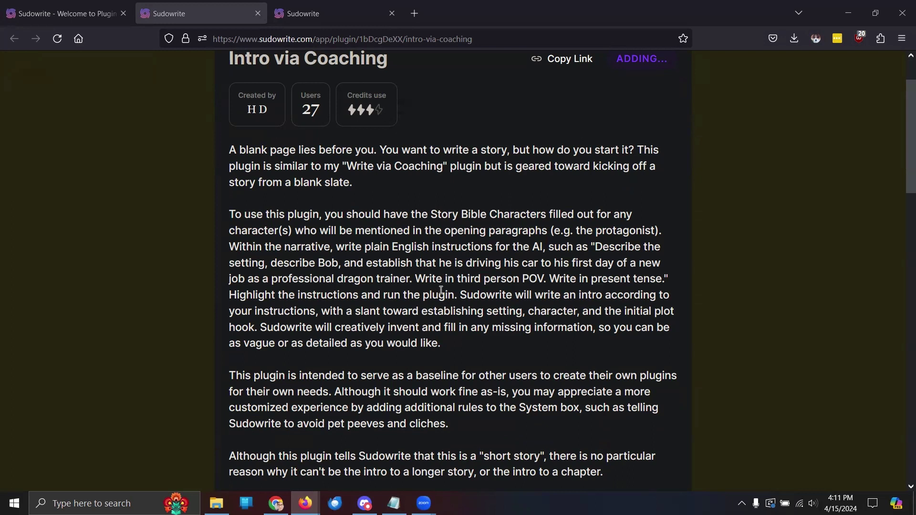
- Return to the project's Story Bible and delete all text in the Braindump field
click(95, 15)
click(64, 294)
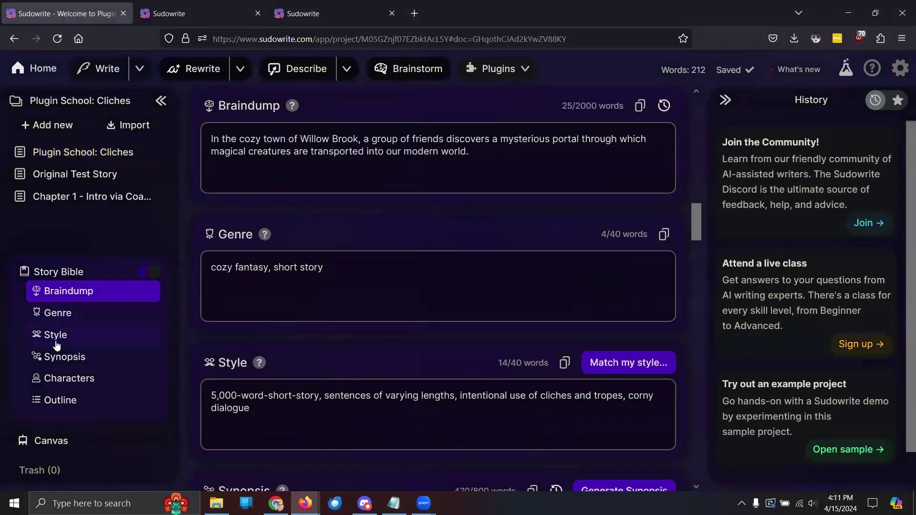
click(426, 153)
triple_click(426, 152)
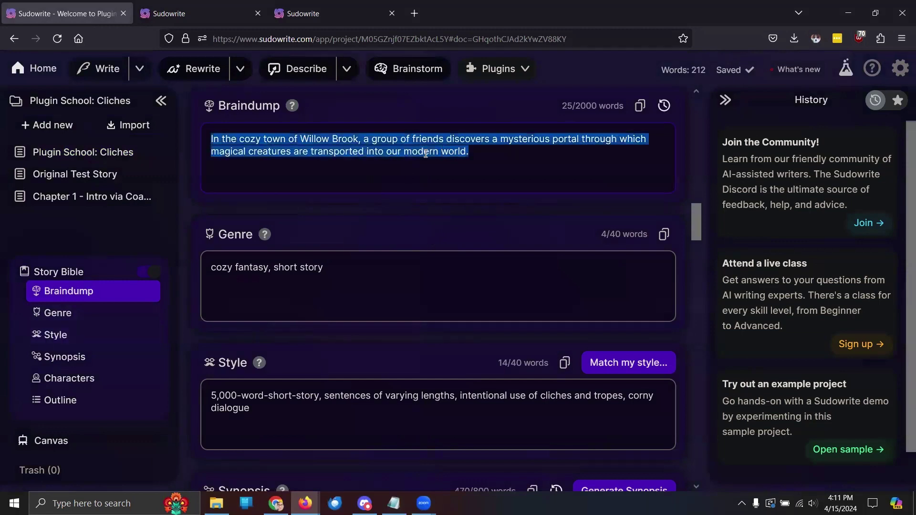
click(207, 4)
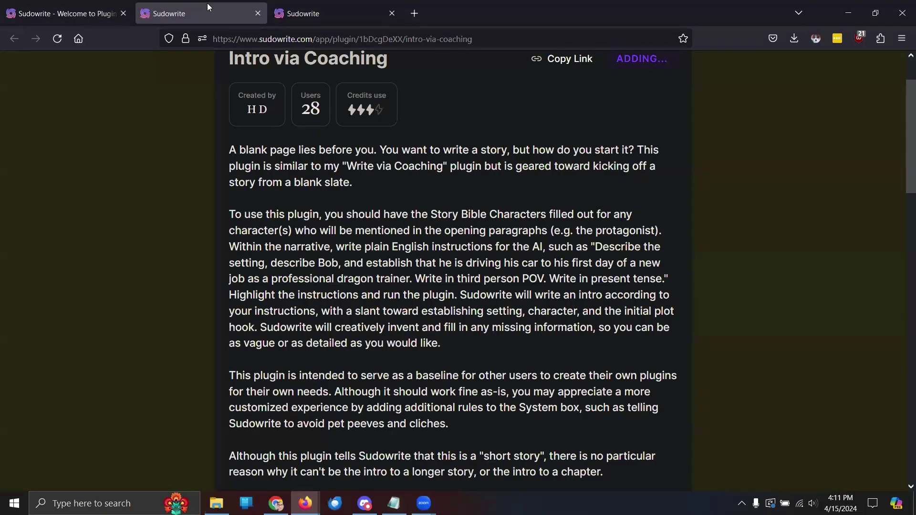
key(ctrl+Page_Up)
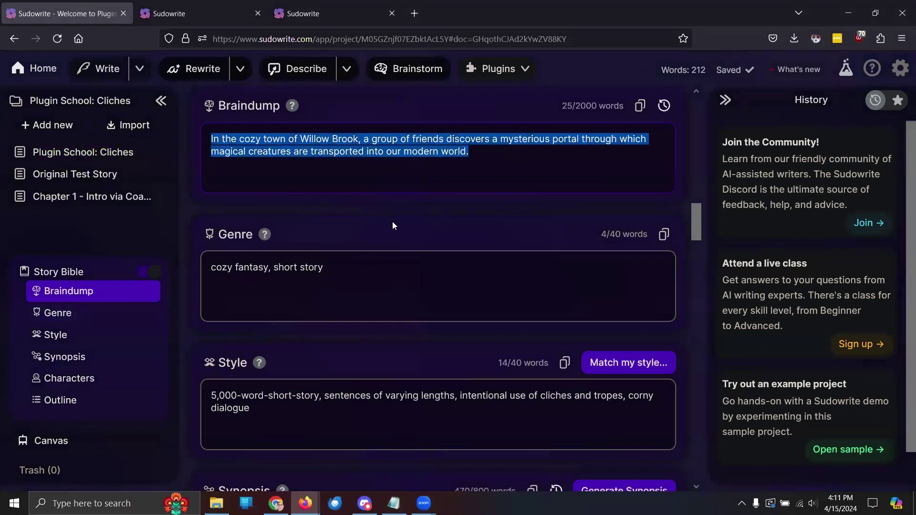
key(BackSpace)
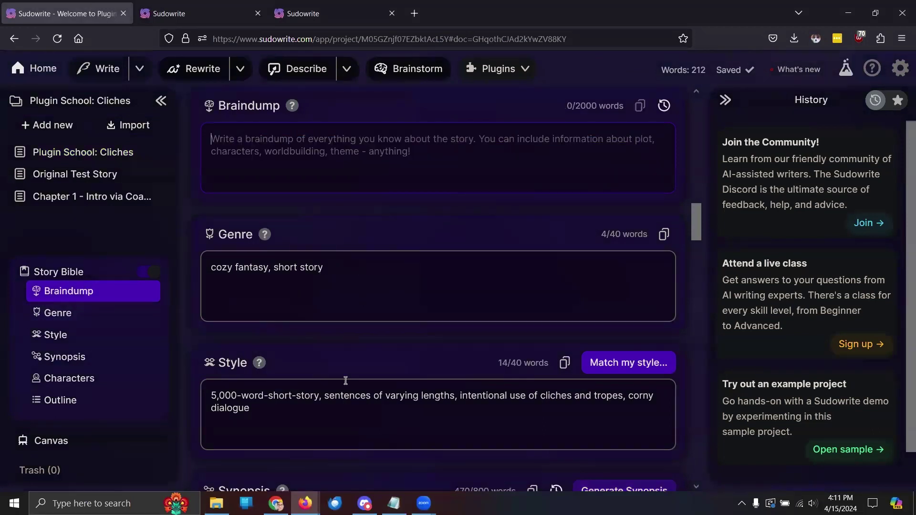
- Delete ", intentional use of cliches and tropes, corny dialogue" from the Story Bible's Style field
triple_click(319, 397)
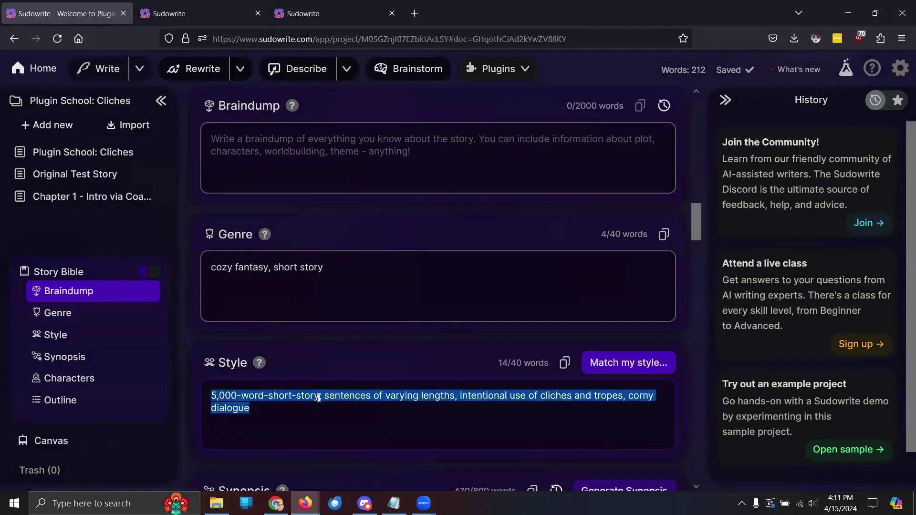
click(442, 396)
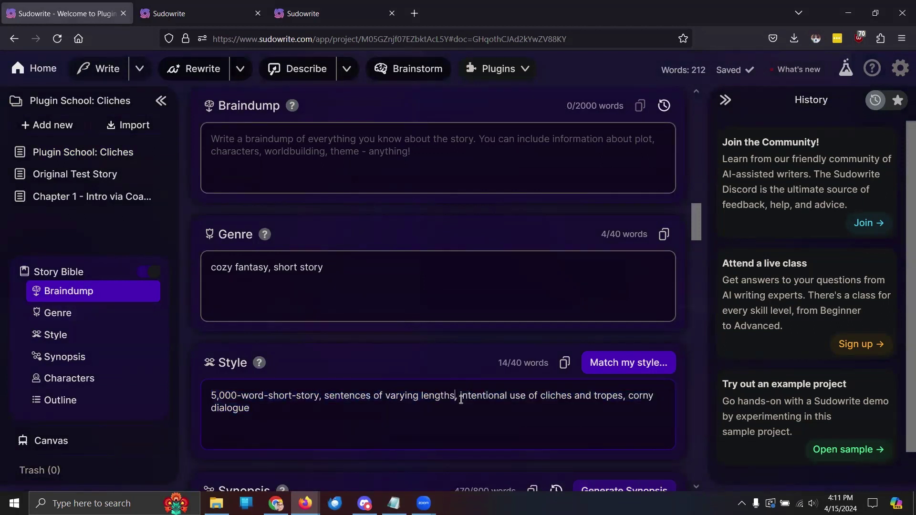
drag(454, 397, 488, 422)
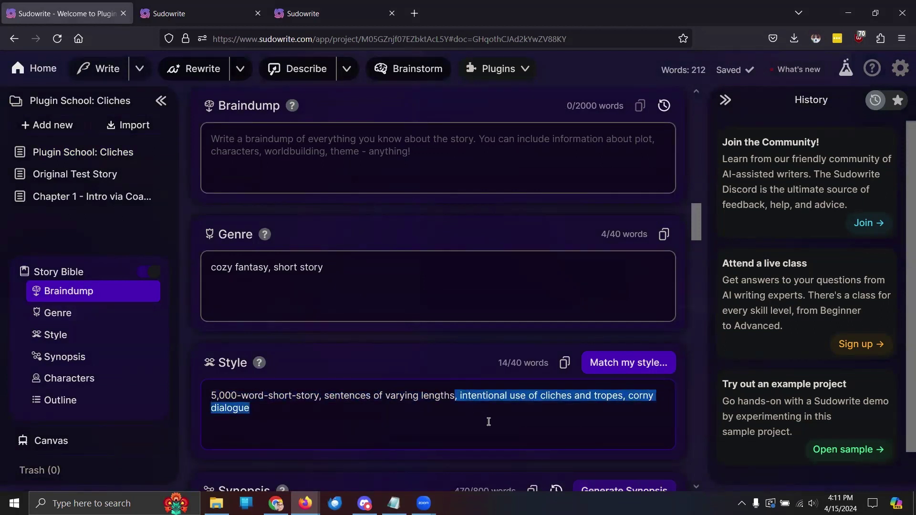
key(BackSpace)
- Look over the Story Bible's Synopsis and Characters, and check the usage instructions on the Intro via Coaching plugin page
scroll(480, 388, down, 4)
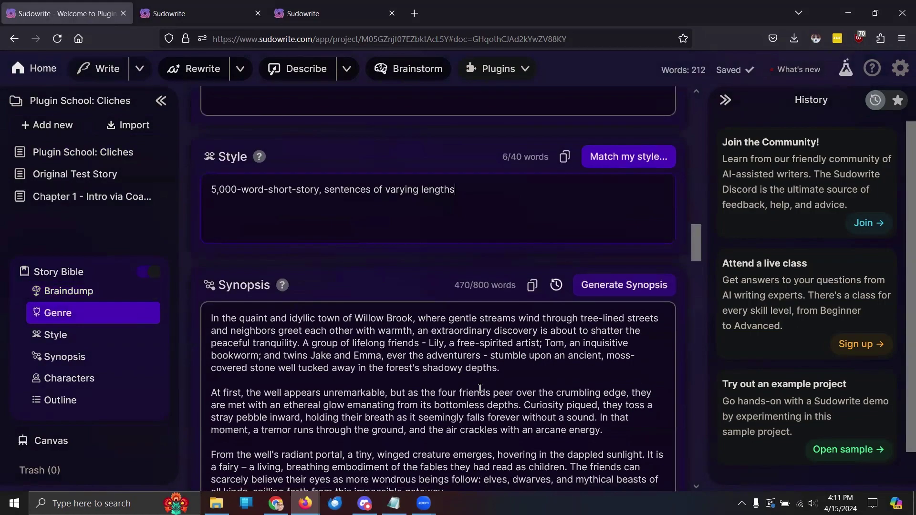
scroll(480, 388, down, 10)
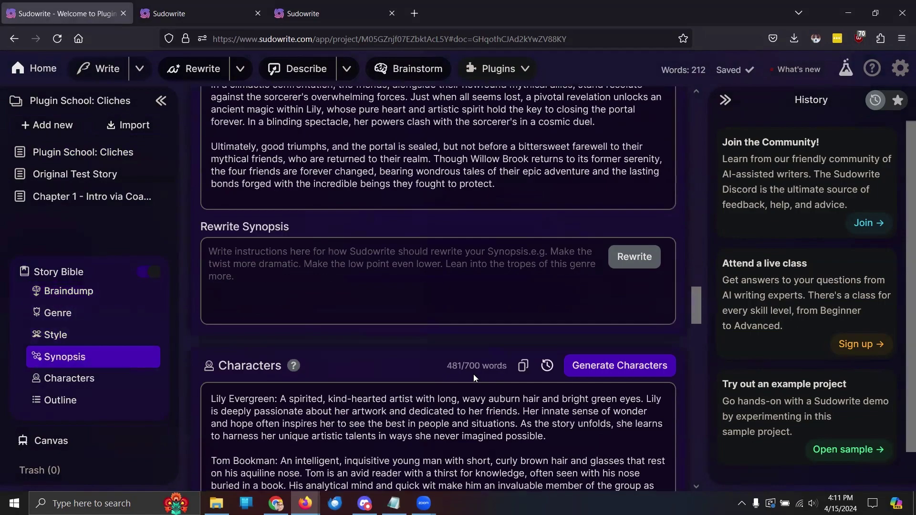
scroll(474, 375, down, 8)
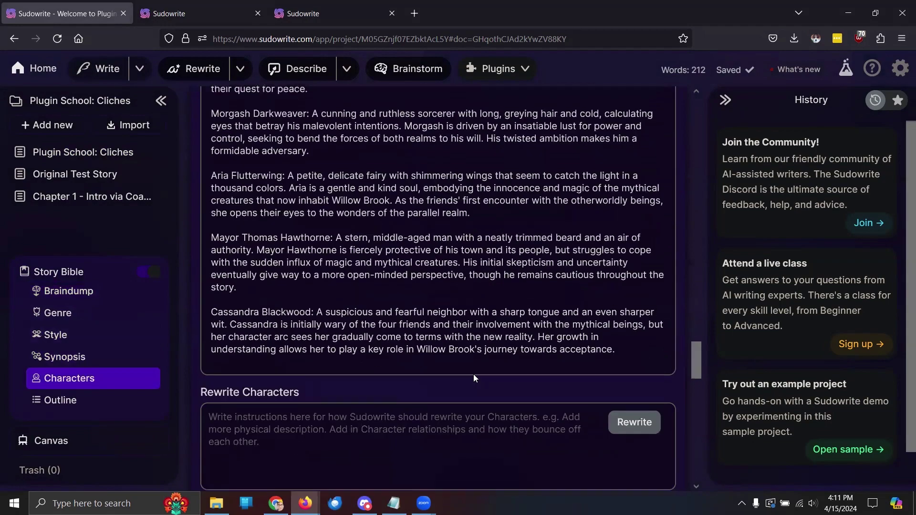
scroll(474, 374, up, 15)
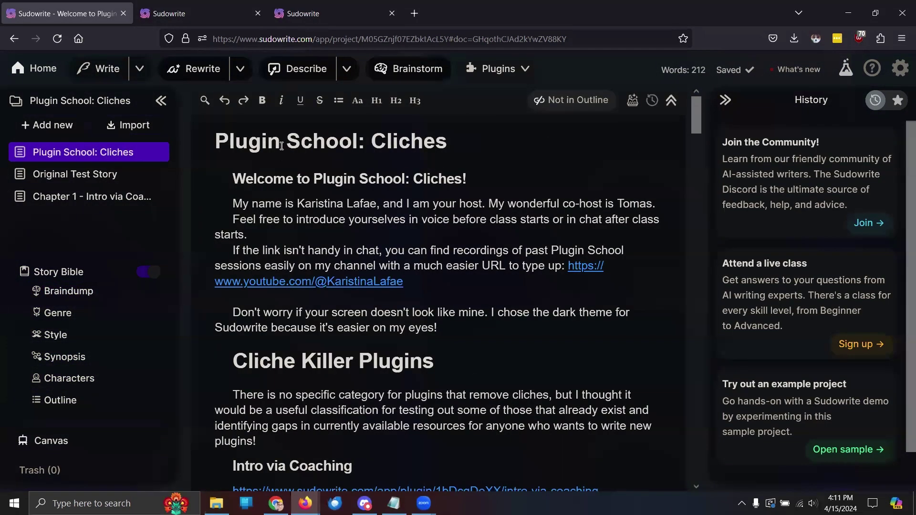
click(186, 6)
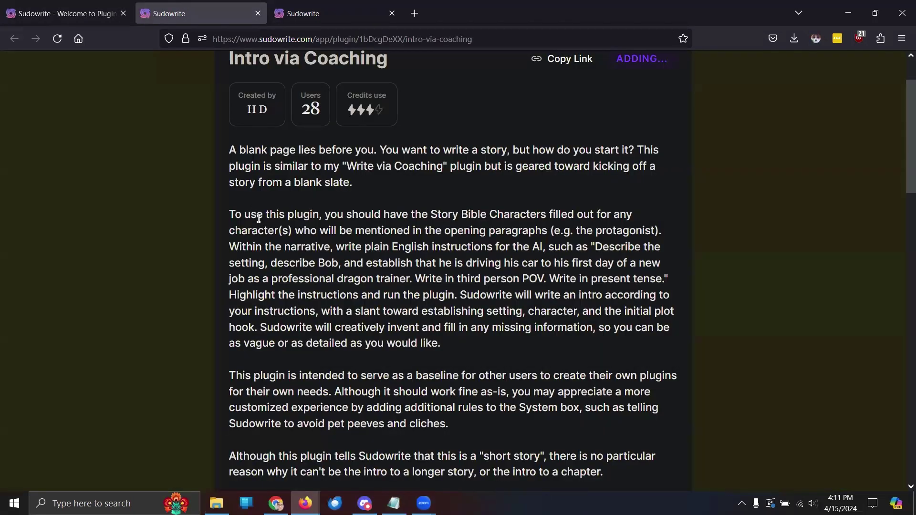
key(ctrl+shift+Tab)
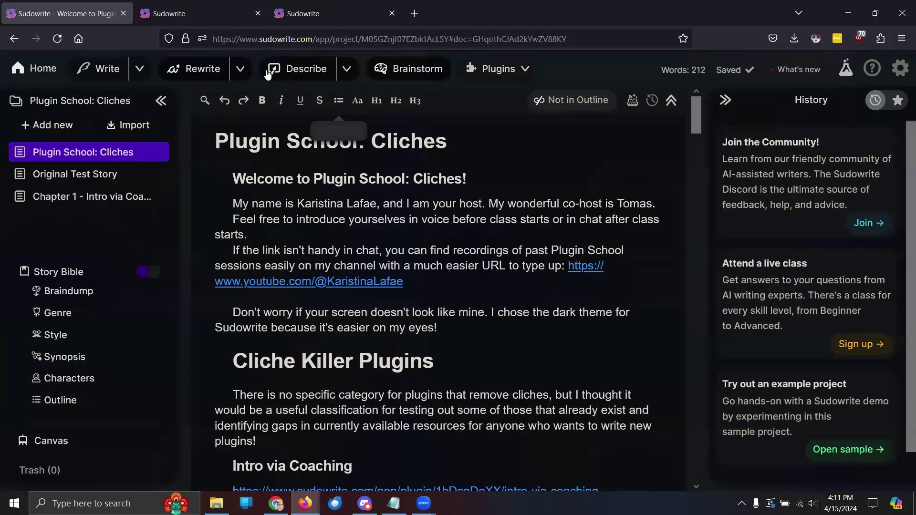
- Open the Chapter 1 - Intro via Coaching document and begin its prompt with "[Write a story based on the "
click(89, 177)
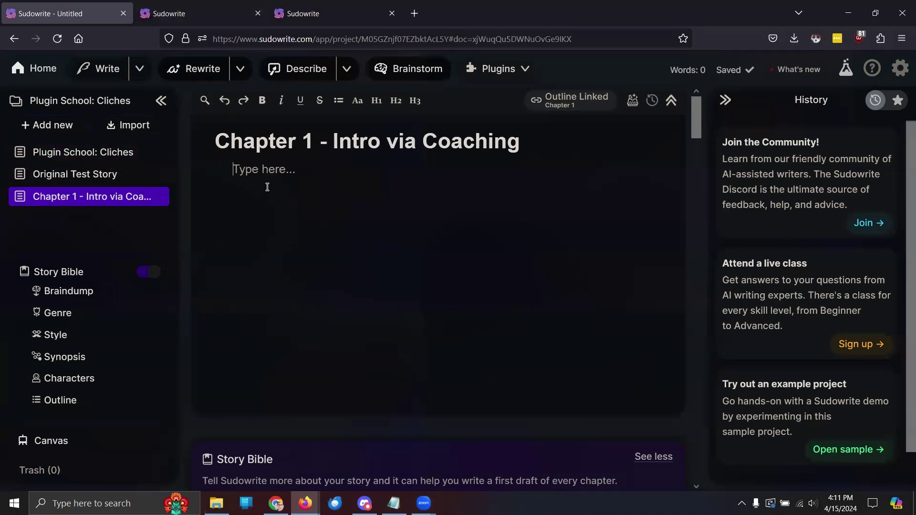
text([Wri)
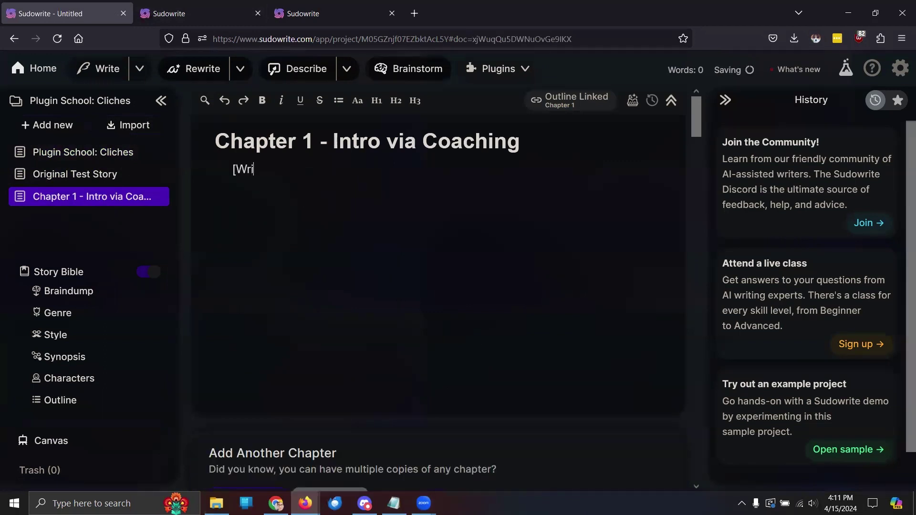
text(te a story)
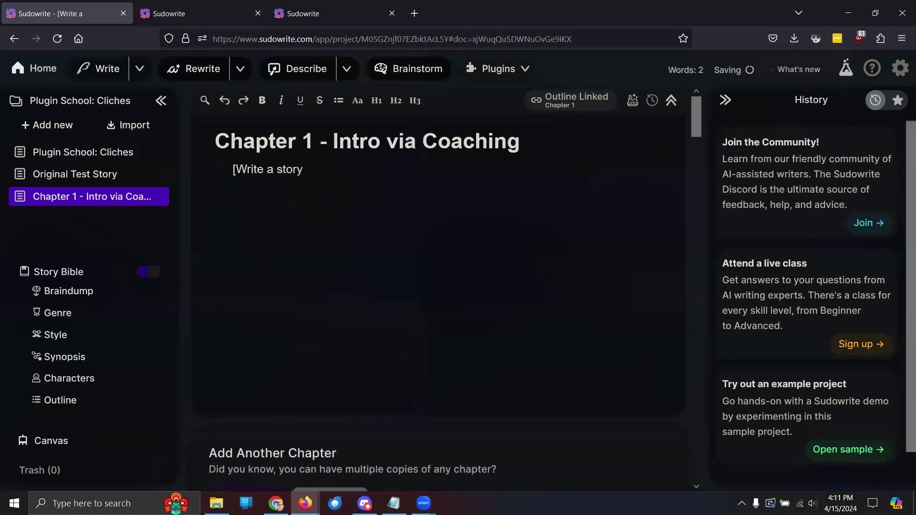
text( based on the )
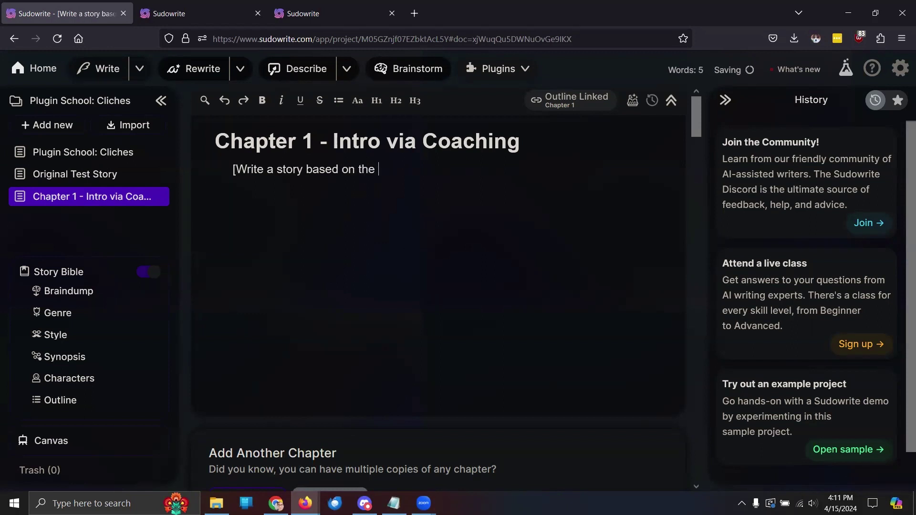
text(beats pr)
text(o)
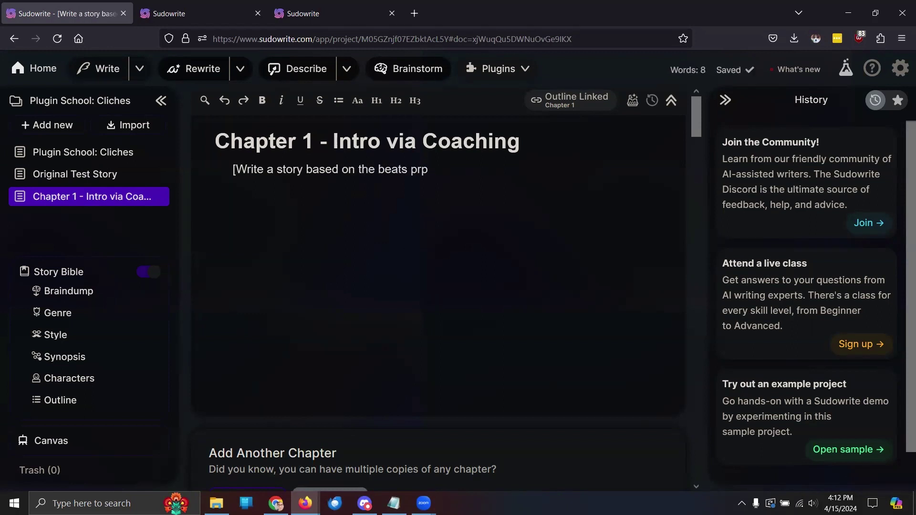
key(BackSpace)
key(BackSpace)
key(BackSpace)
key(BackSpace)
key(BackSpace)
key(BackSpace)
key(BackSpace)
key(BackSpace)
key(BackSpace)
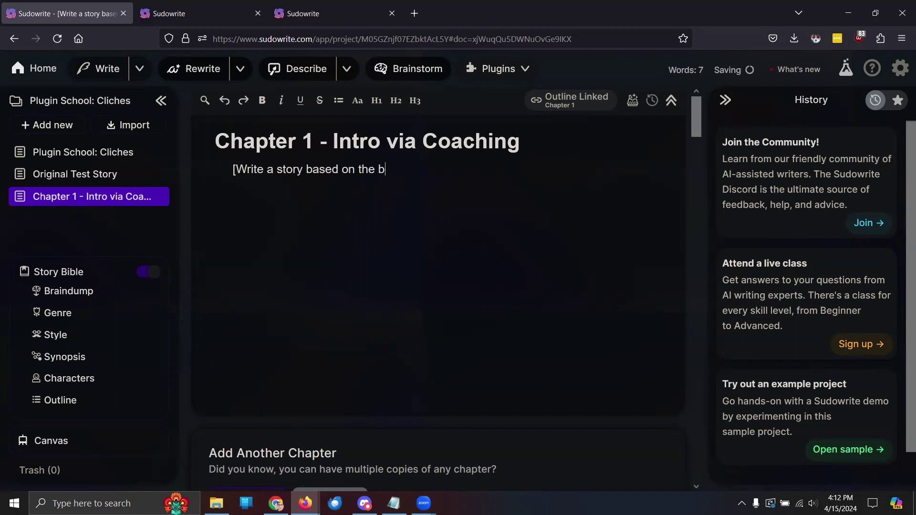
text(ou)
key(BackSpace)
key(BackSpace)
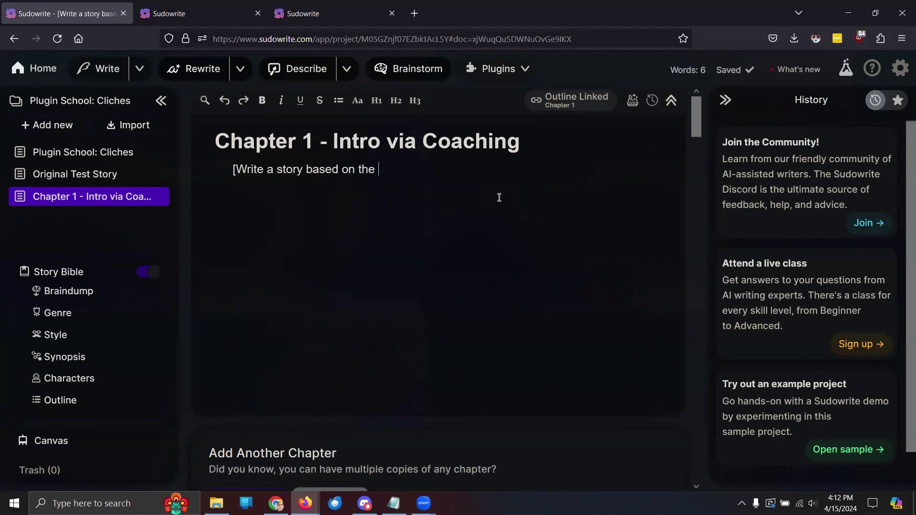
- Re-read the Intro via Coaching plugin description and check the Chapter 1 document's Chapter Generator for beats
key(ctrl+Tab)
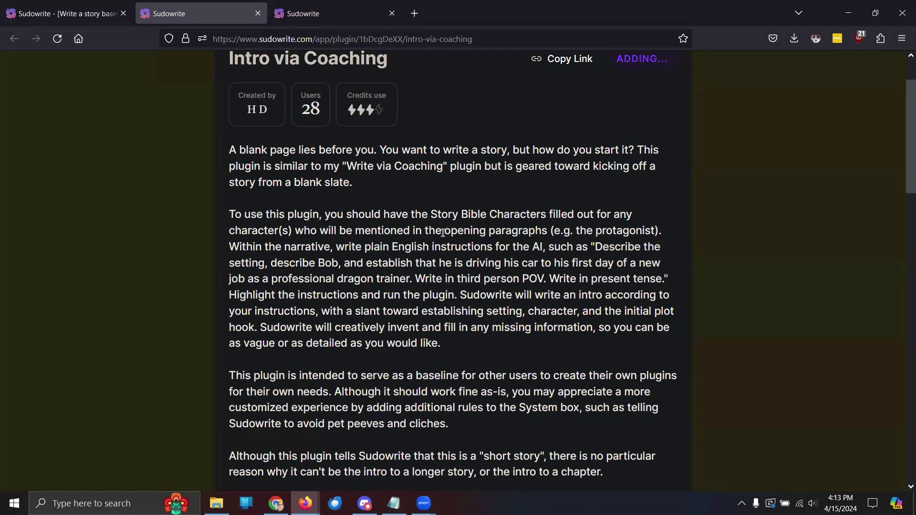
key(ctrl+shift+Tab)
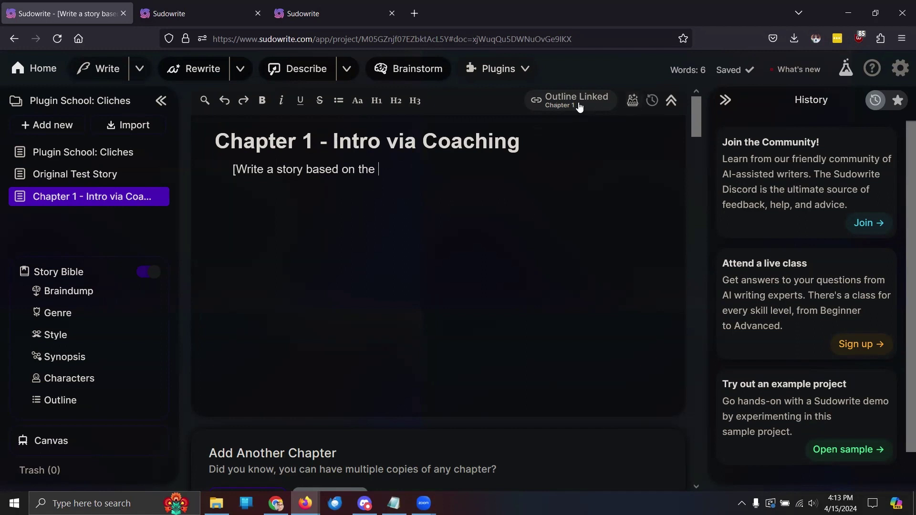
click(630, 107)
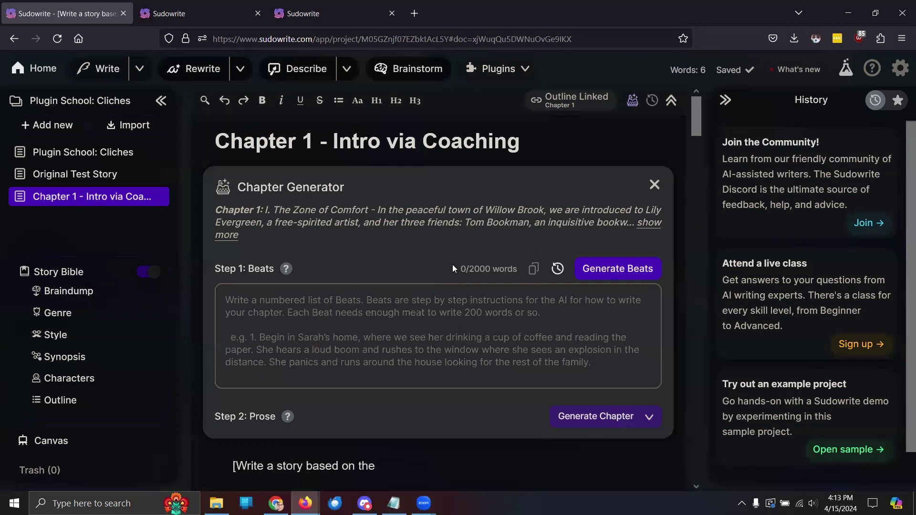
click(653, 185)
- Copy all the beats from the Chapter Generator of the Original Test Story document
click(72, 177)
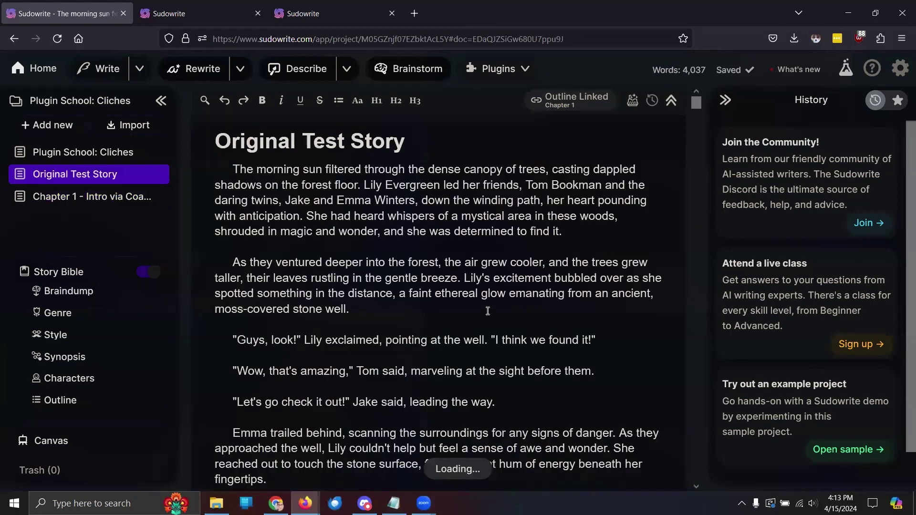
click(632, 100)
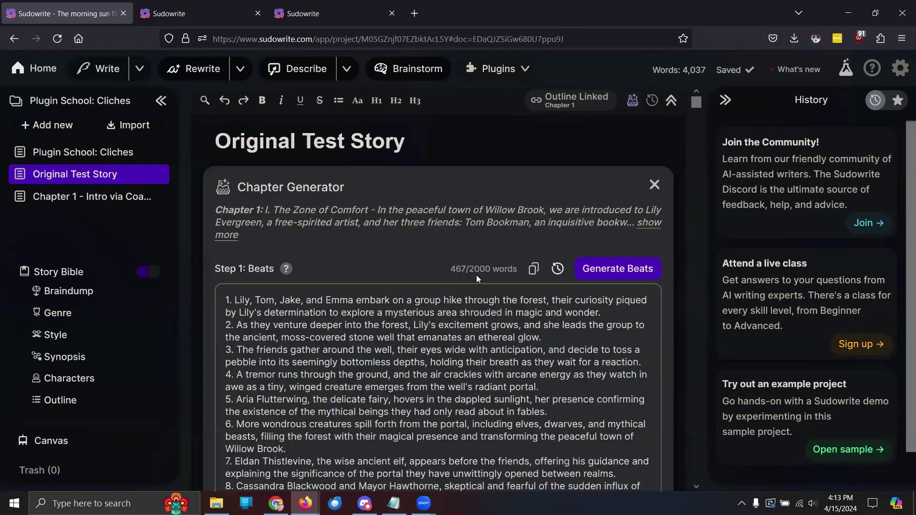
click(449, 390)
key(ctrl+a)
key(ctrl+c)
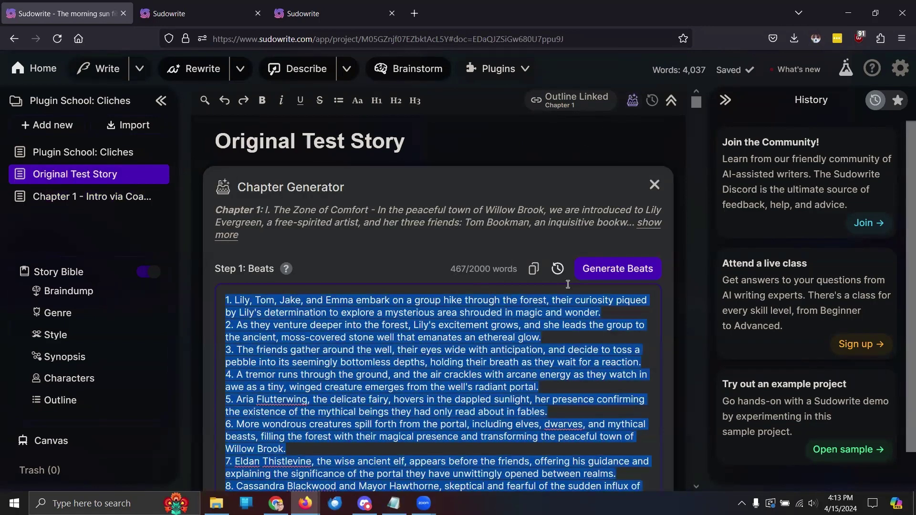
- Return to Chapter 1 - Intro via Coaching, continue the prompt with "following beats:", and paste the copied beats below it
click(89, 198)
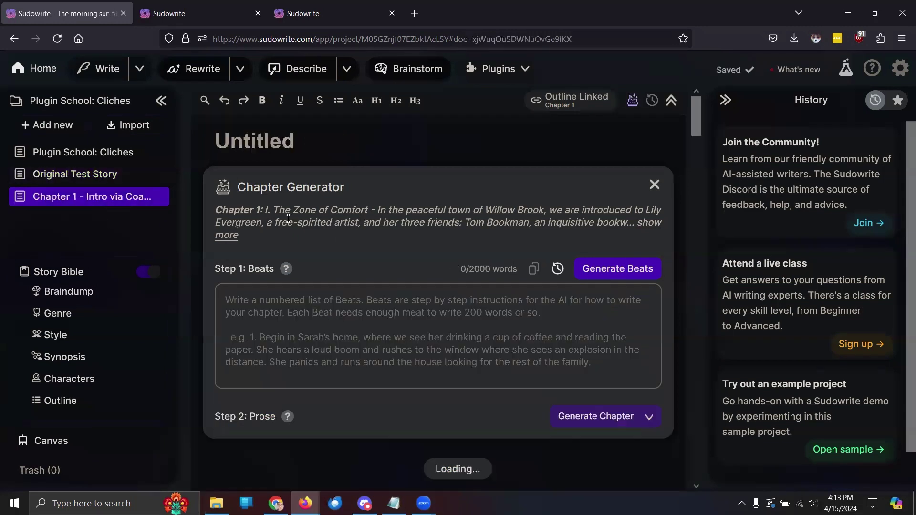
click(631, 102)
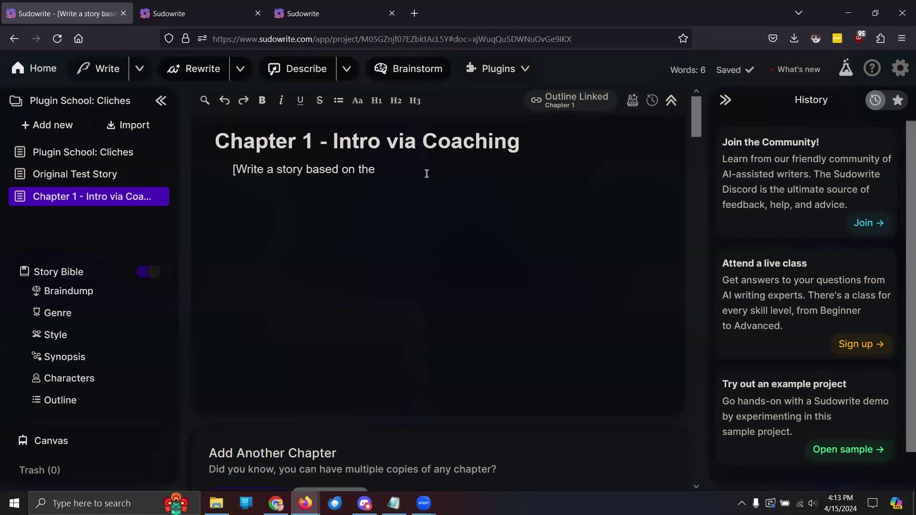
text(followig)
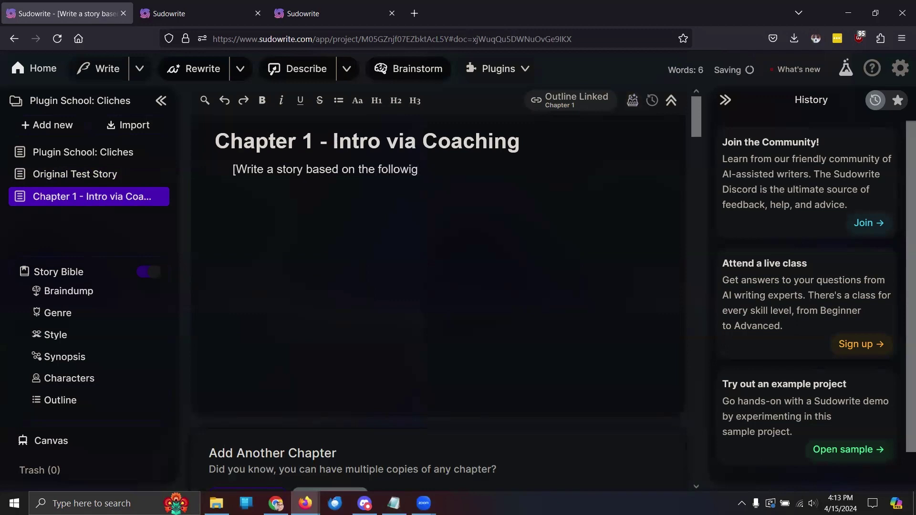
key(BackSpace)
text(ng beats:)
key(ctrl+v)
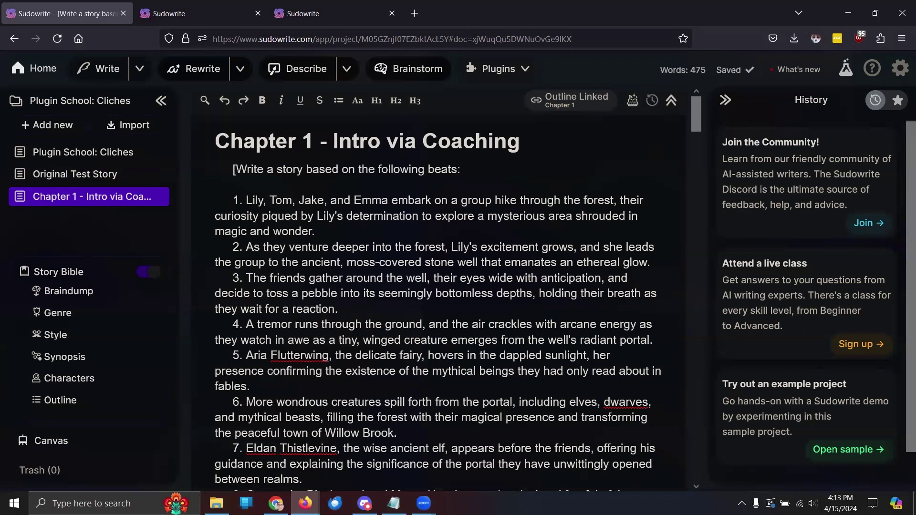
- Select the entire bracketed prompt, look for Intro via Coaching among the installed plugins, and check its plugin page
scroll(427, 195, down, 12)
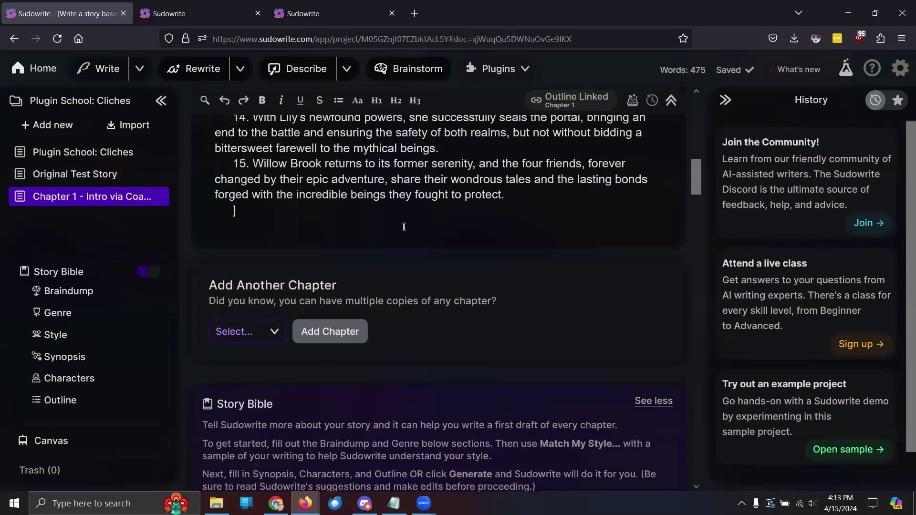
scroll(417, 215, up, 3)
key(ctrl+a)
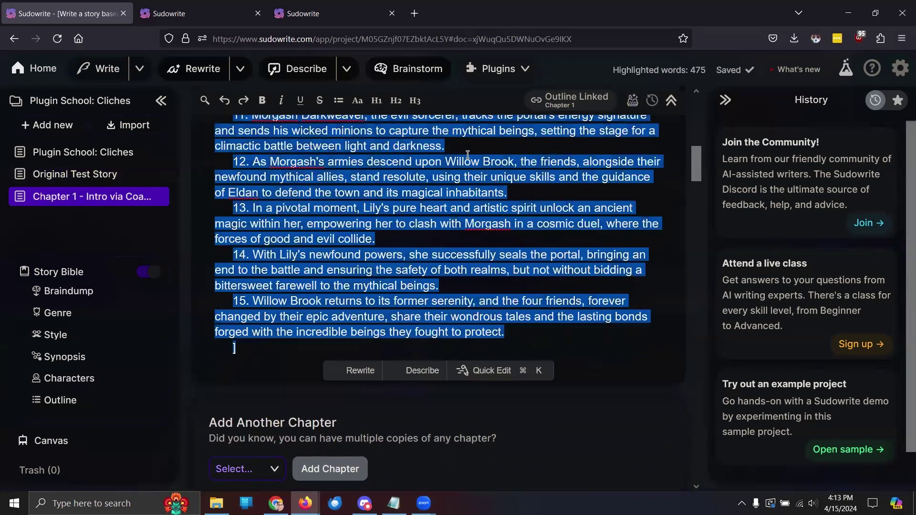
click(498, 69)
click(183, 13)
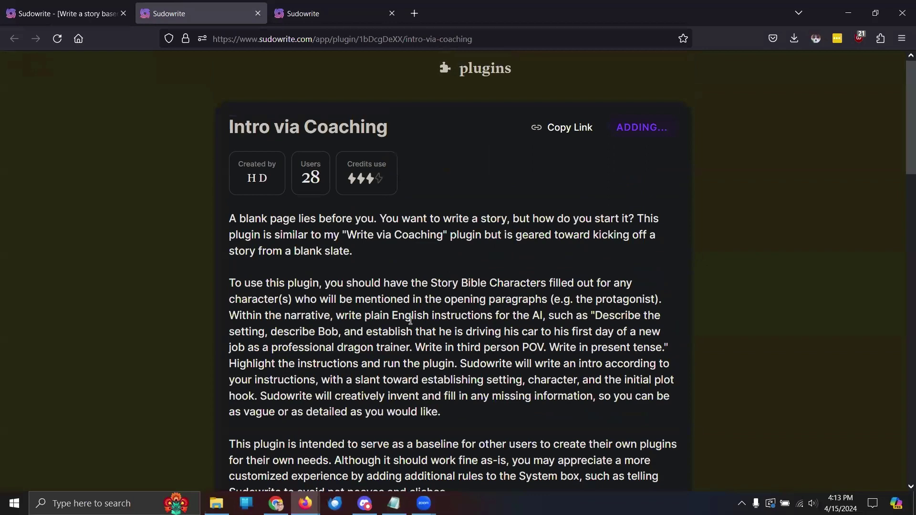
click(51, 11)
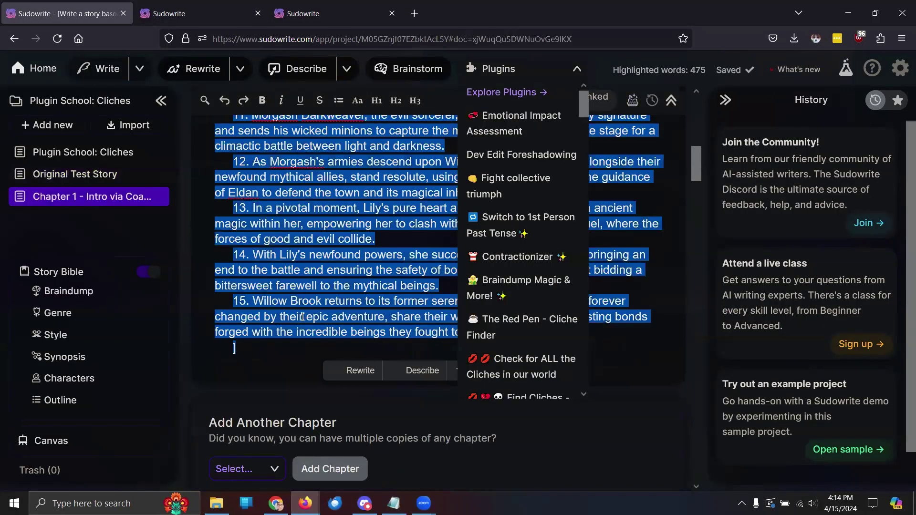
- Open the Find Cliches - then kill them plugin page linked in the Plugin School: Cliches document and add the plugin
click(112, 179)
click(112, 179)
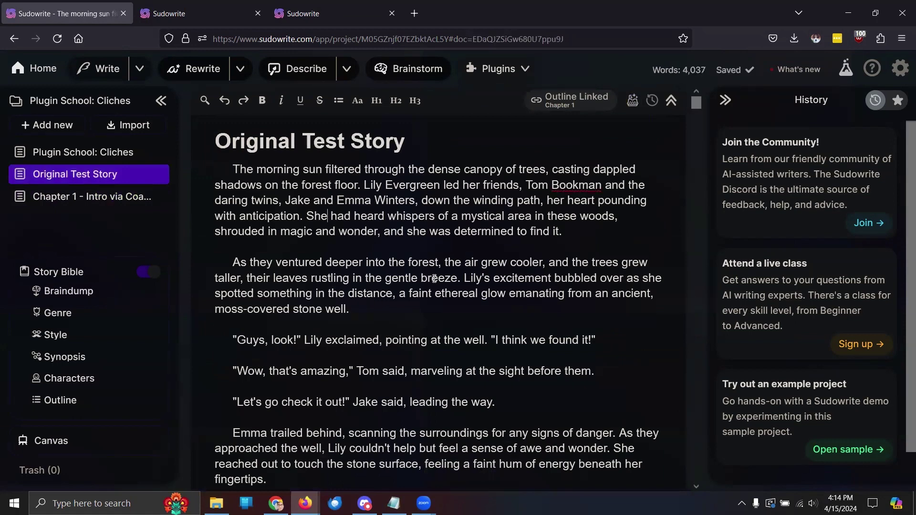
click(122, 157)
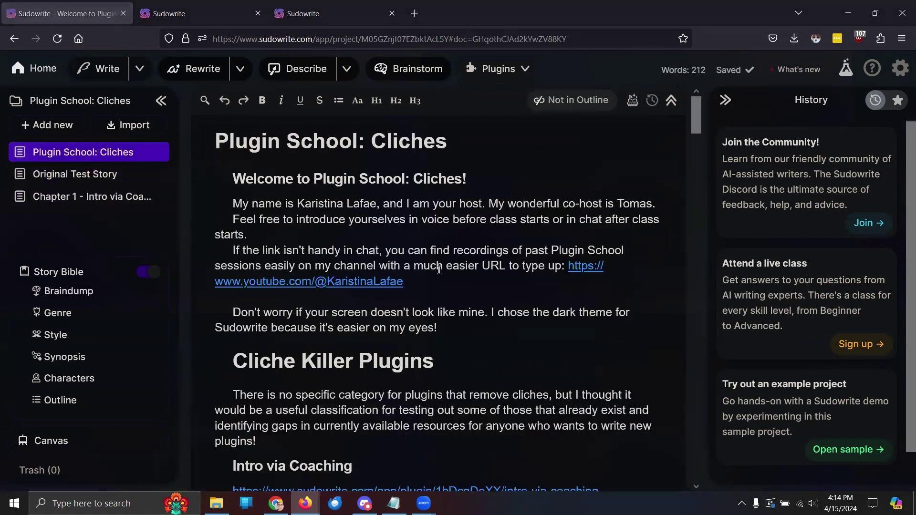
scroll(439, 268, down, 6)
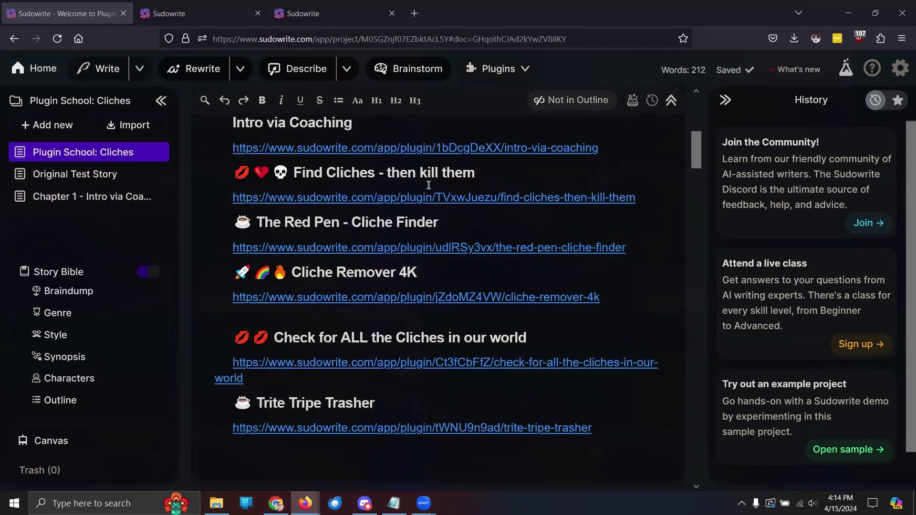
scroll(426, 189, up, 2)
click(425, 267)
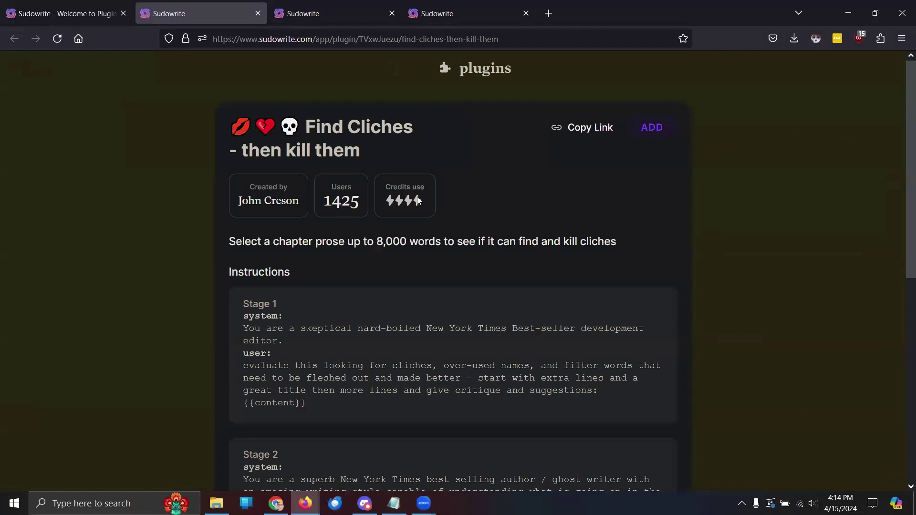
click(645, 139)
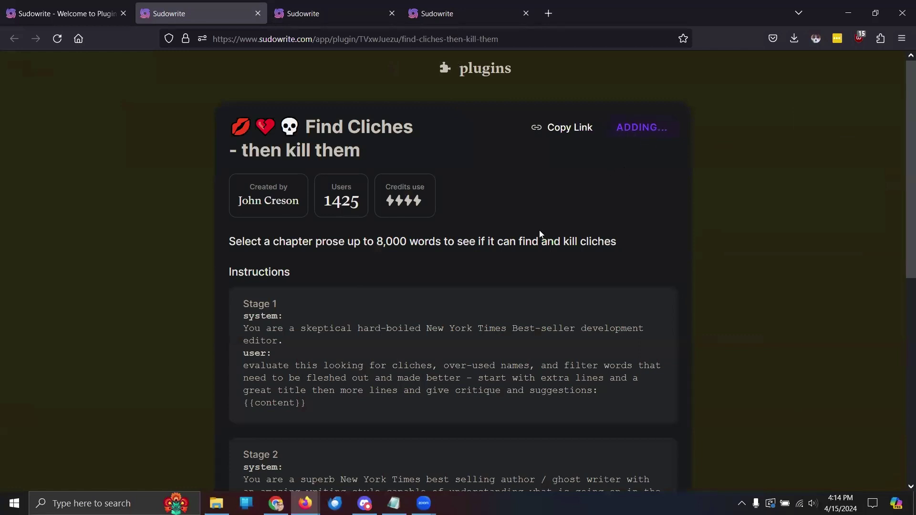
- From the Plugin School: Cliches document, check the linked plugin pages for The Red Pen - Cliche Finder and Cliche Remover 4K
click(49, 13)
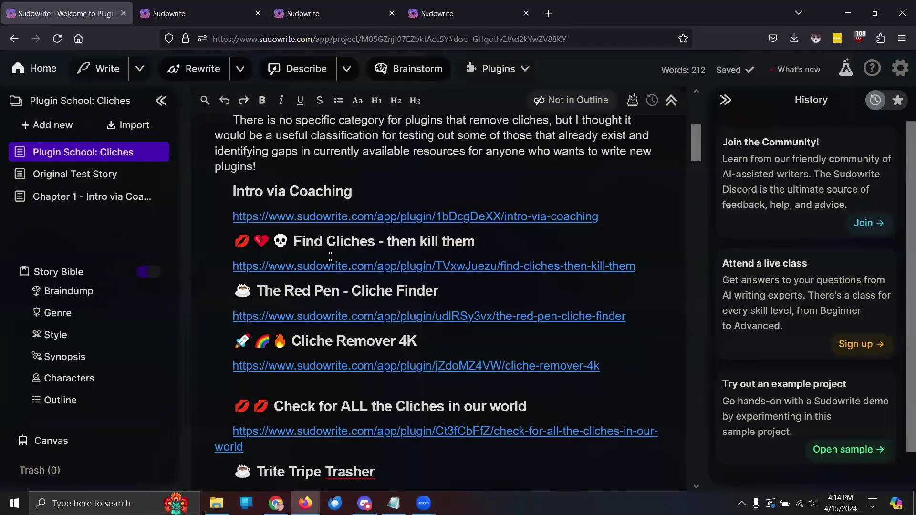
click(387, 317)
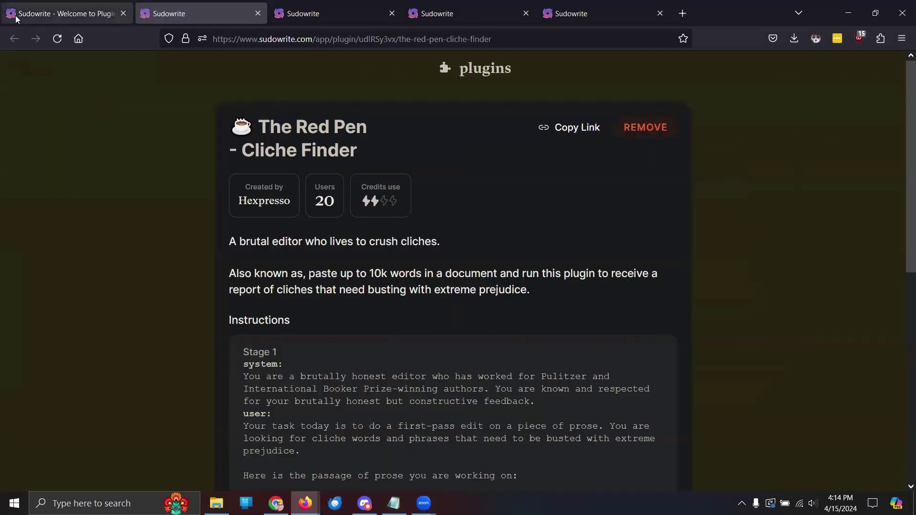
click(64, 15)
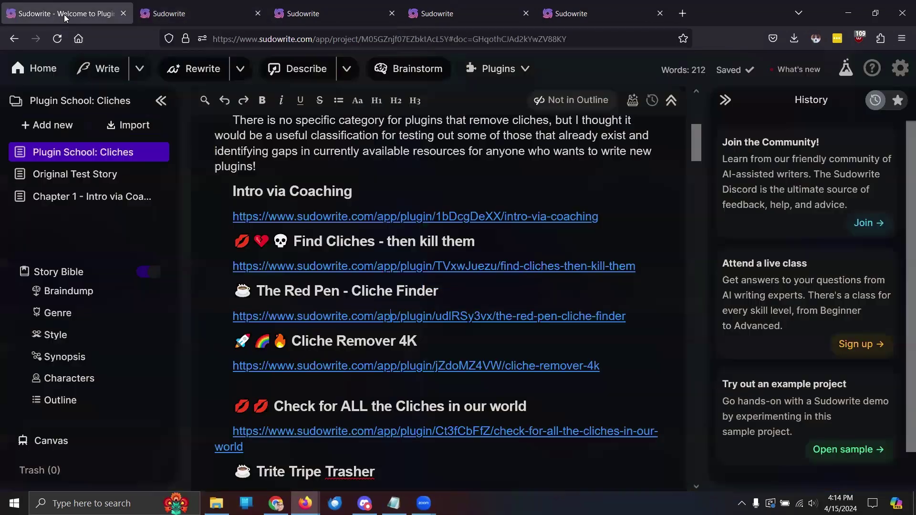
click(323, 366)
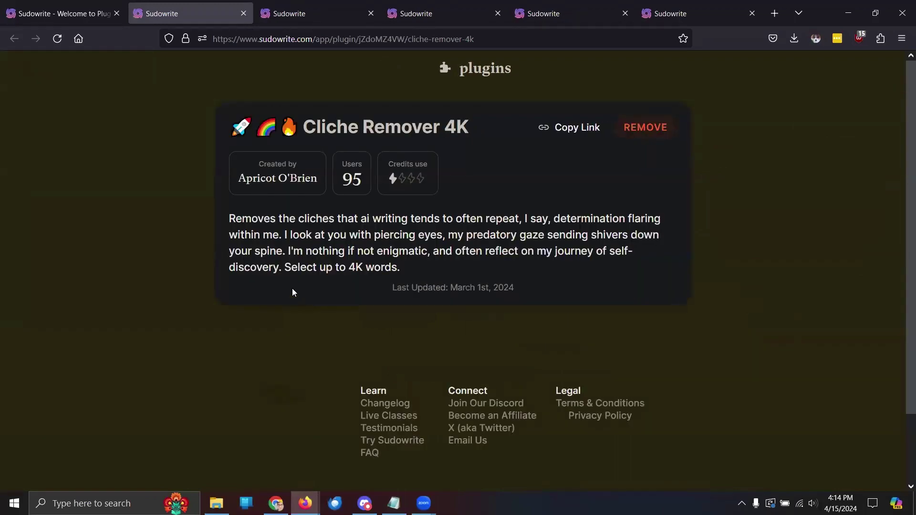
click(67, 17)
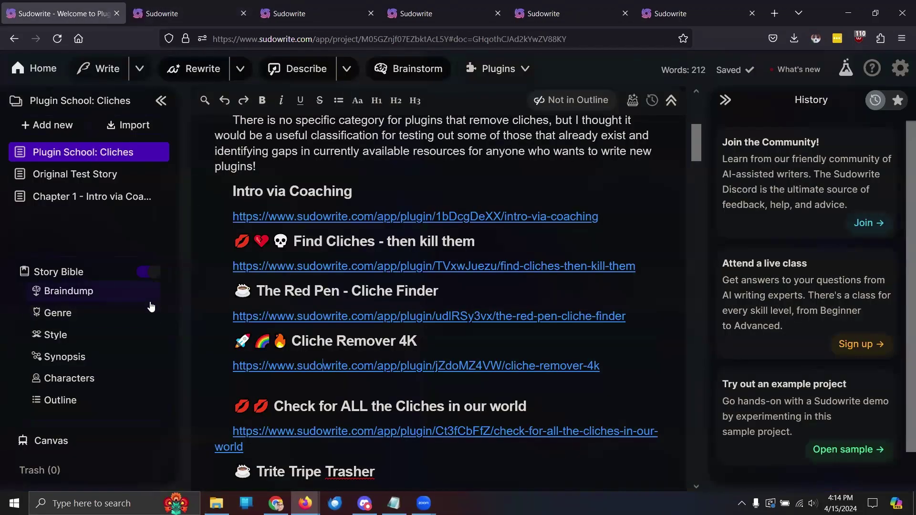
- Check the linked plugin pages for Check for ALL the Cliches in our world and Trite Tripe Trasher, and return to the document
scroll(281, 291, down, 3)
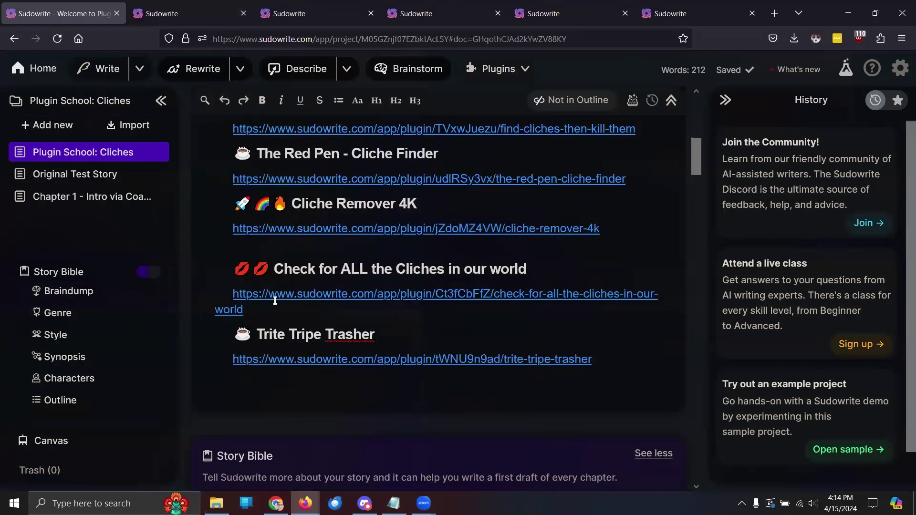
click(275, 297)
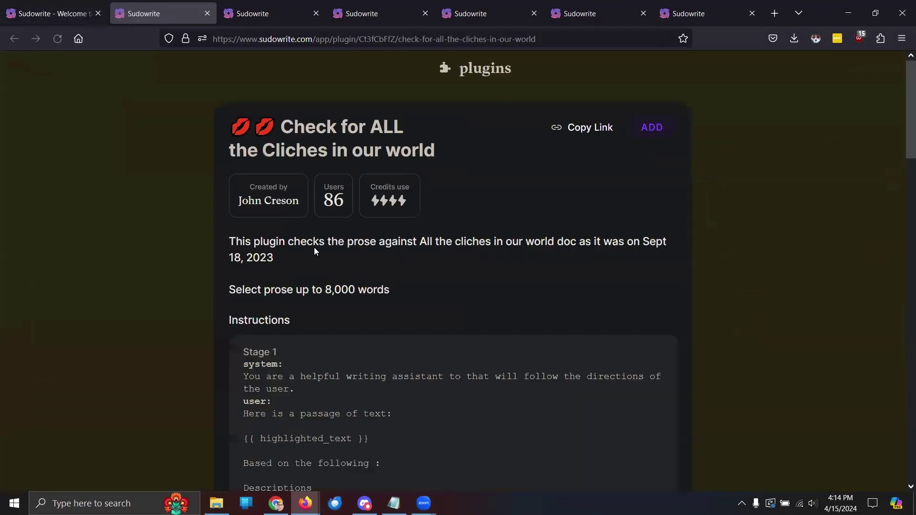
click(63, 13)
click(322, 361)
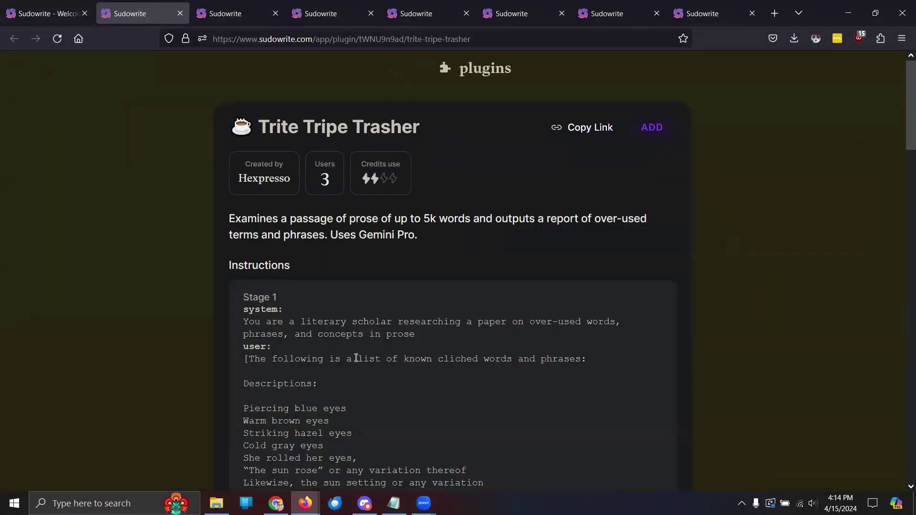
click(67, 18)
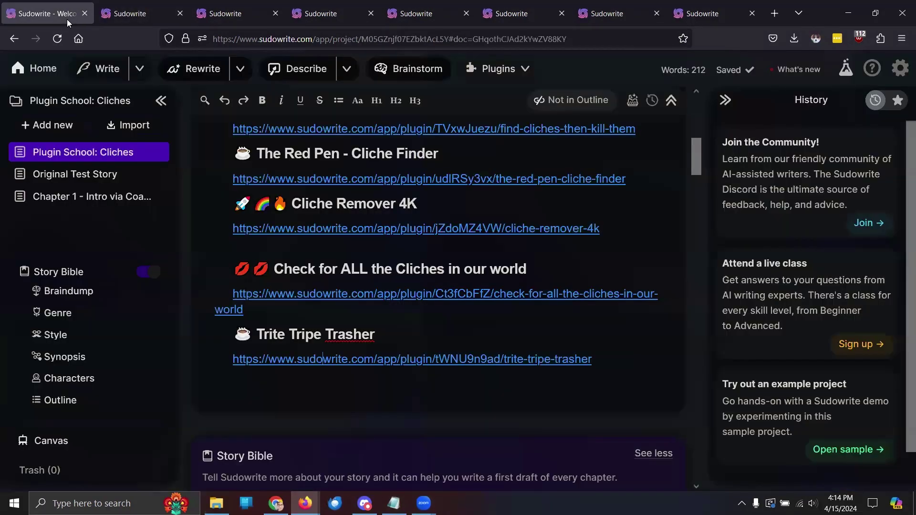
scroll(436, 285, up, 10)
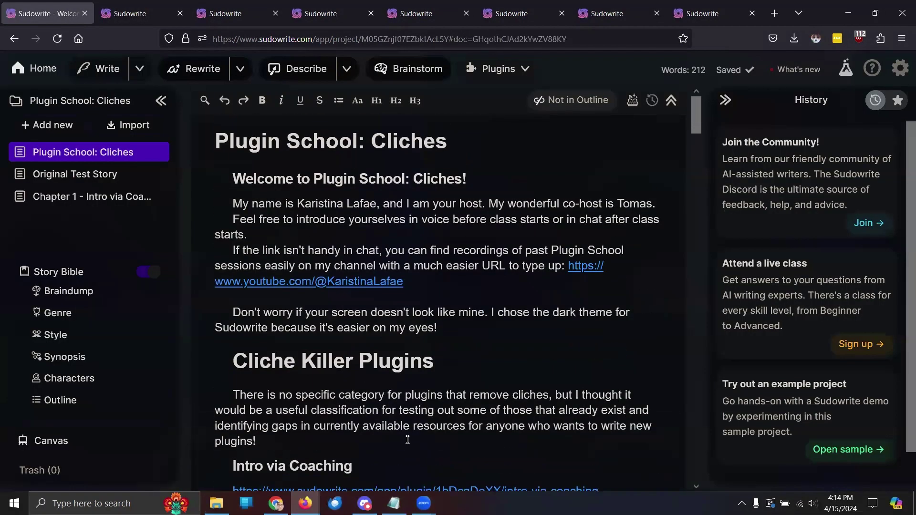
- Switch to Discord and post "Plugins aren't showing up as added" in the Sudowrite server's help channel
click(365, 503)
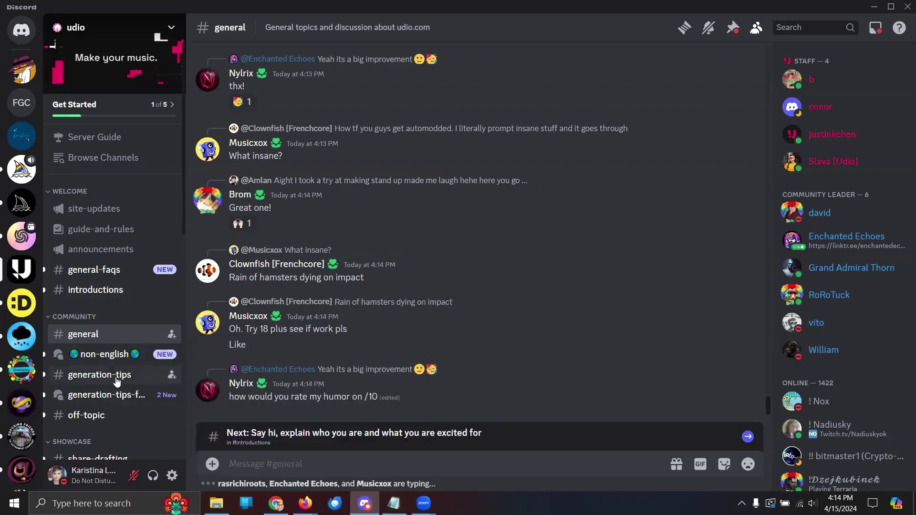
scroll(106, 325, down, 4)
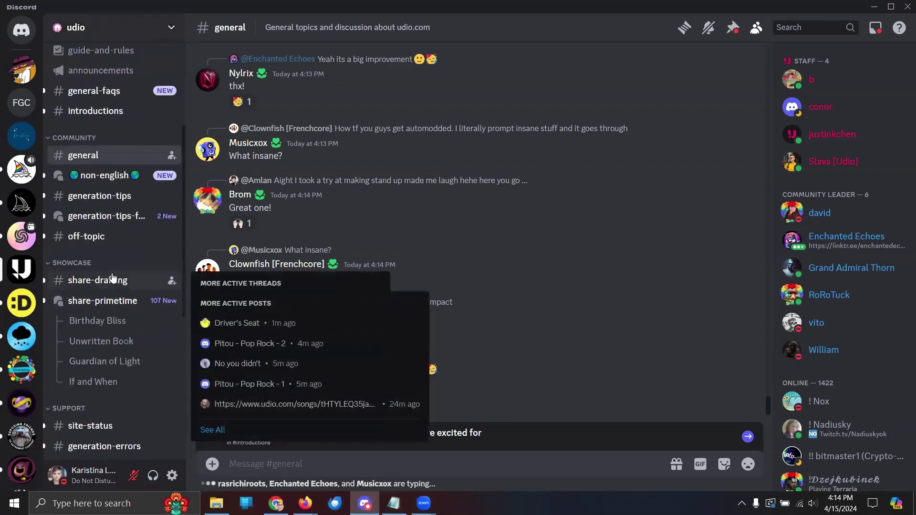
scroll(113, 285, up, 2)
scroll(114, 285, up, 3)
scroll(114, 291, down, 2)
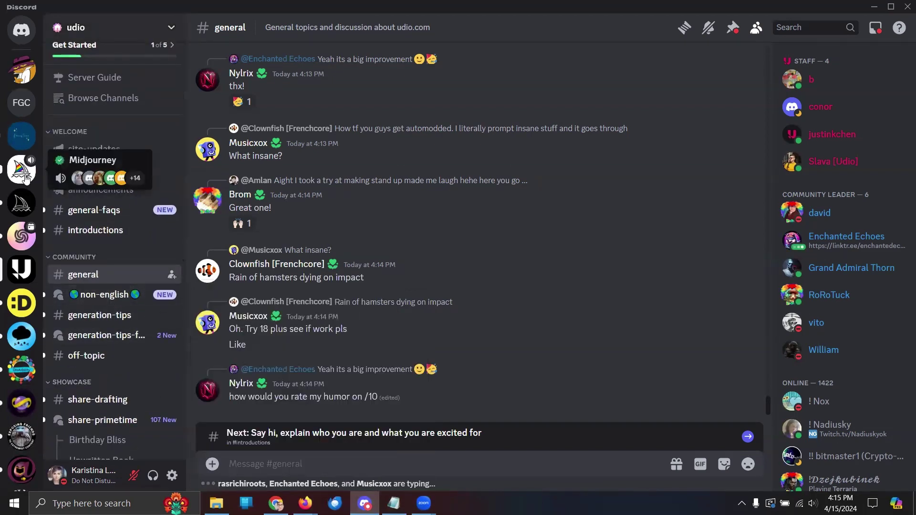
click(22, 237)
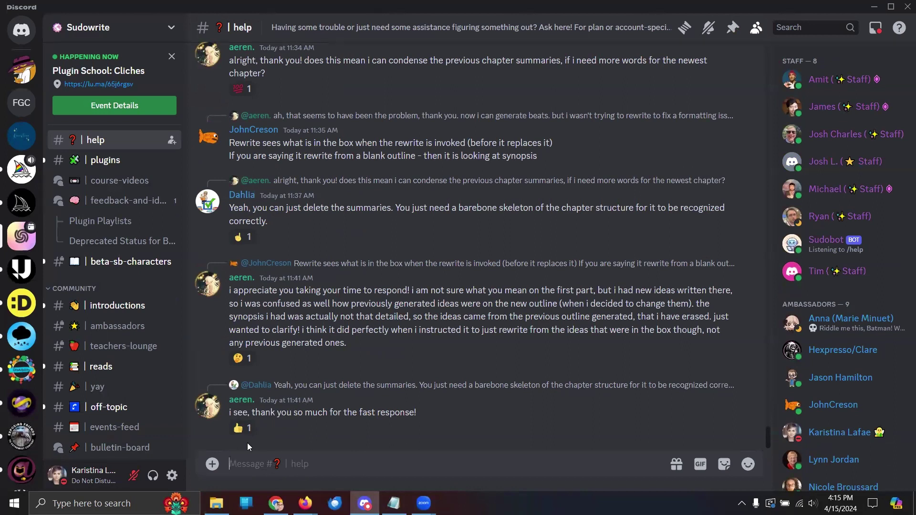
text(Plugins aren't sho)
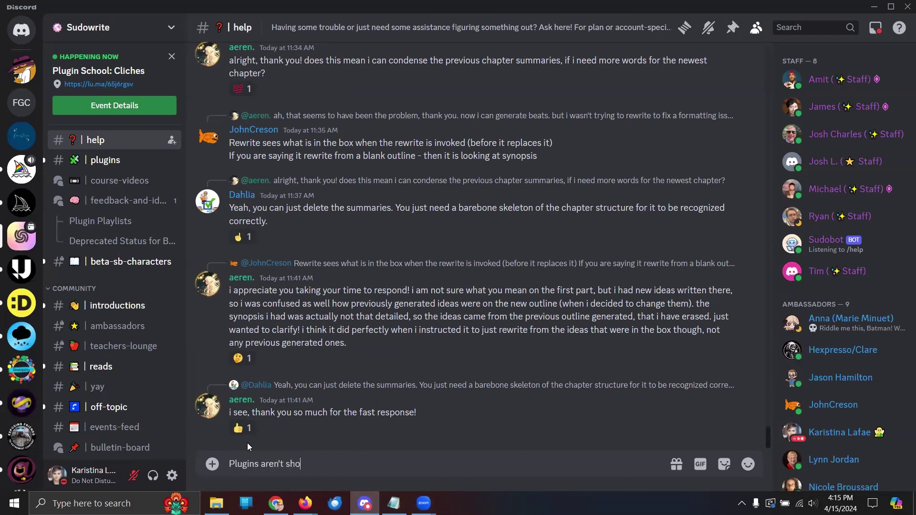
text(wing up as added)
key(Return)
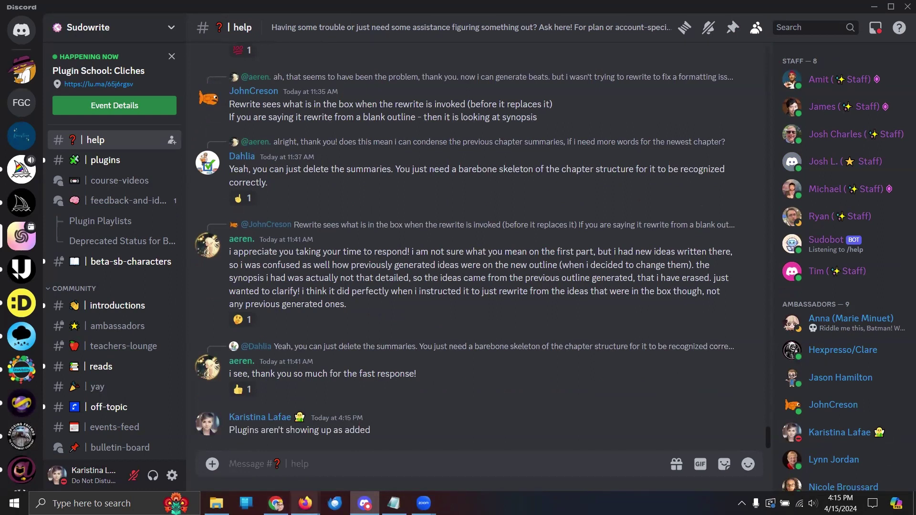
- Switch back to the Sudowrite project in Firefox and open the Chapter 1 - Intro via Coaching document
mouse_move(305, 503)
click(275, 504)
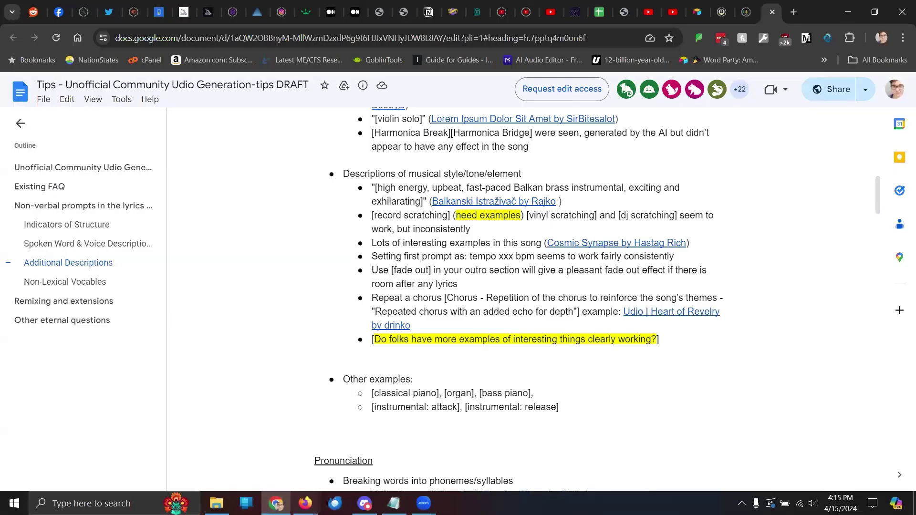
mouse_move(301, 500)
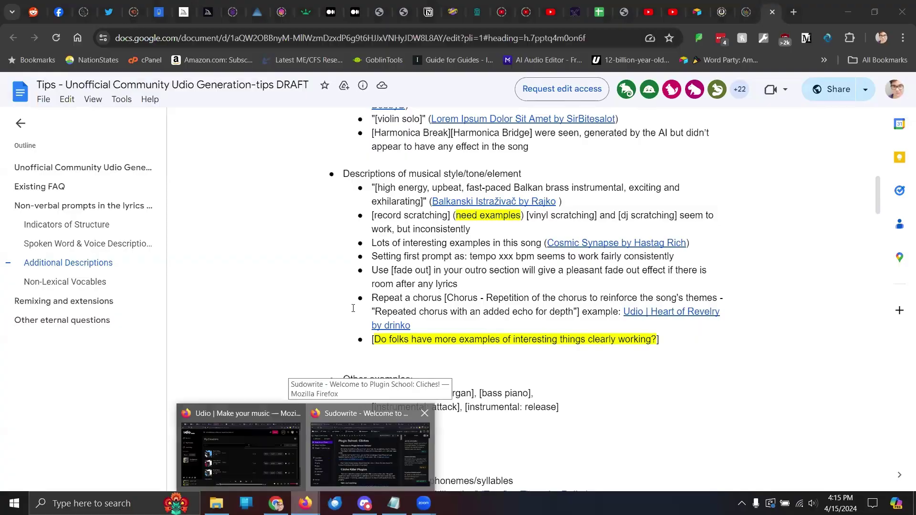
click(370, 448)
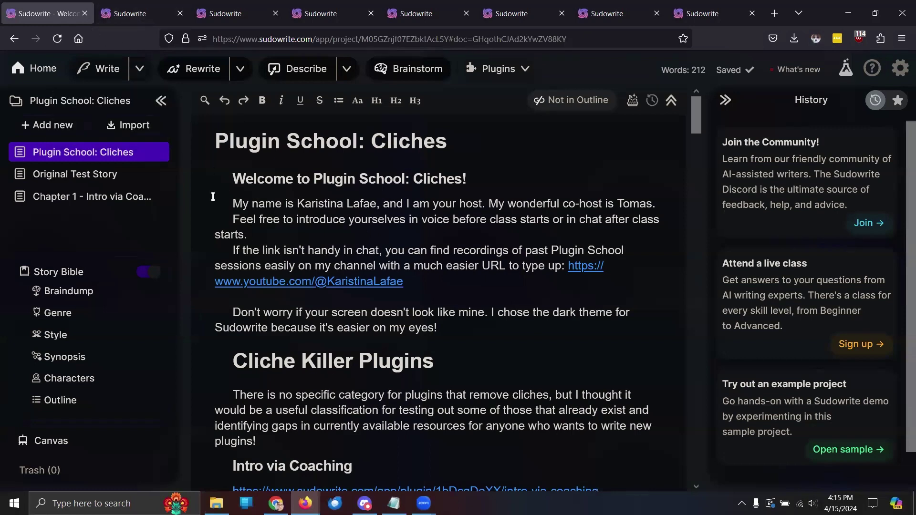
click(84, 197)
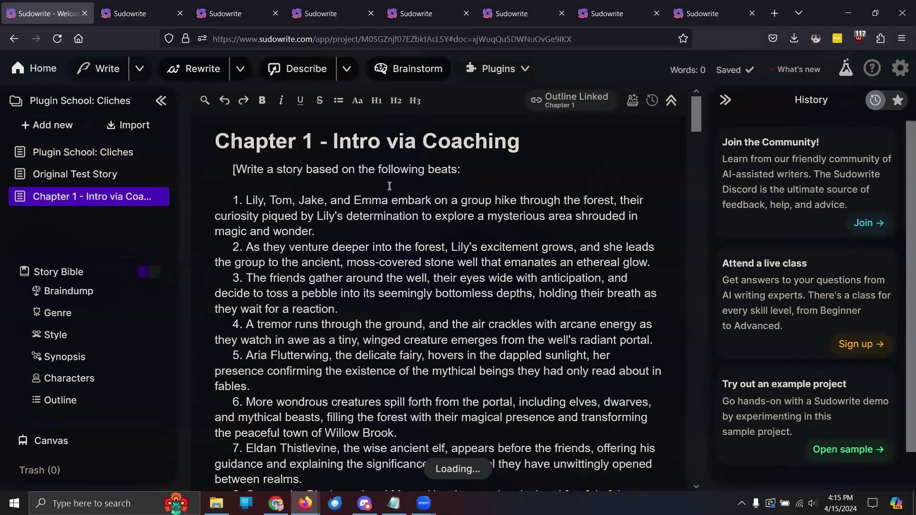
- Select the whole bracketed prompt and look through the full list of installed plugins for the cliche-related ones
key(ctrl+a)
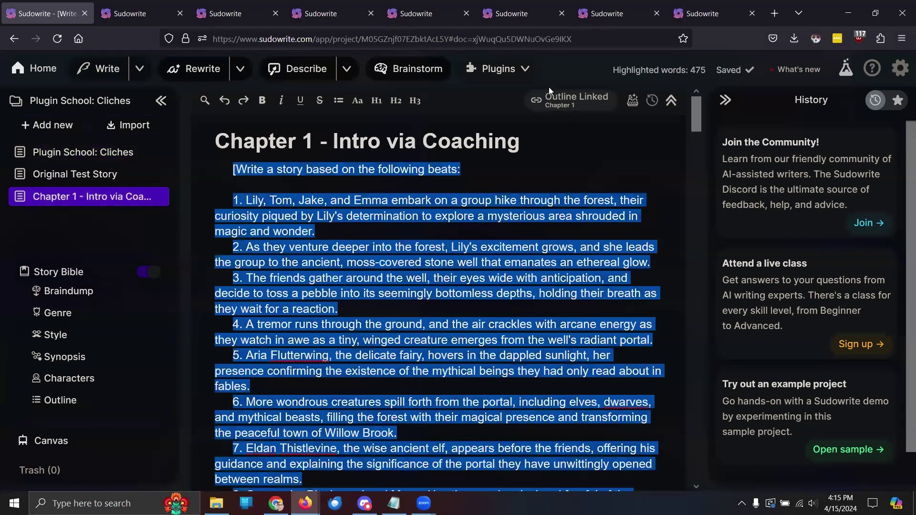
click(519, 70)
scroll(521, 224, down, 7)
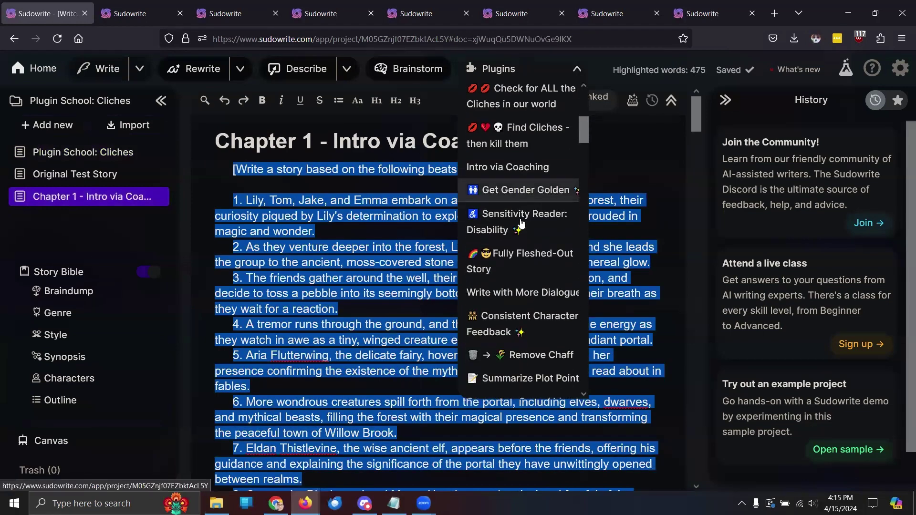
scroll(521, 224, down, 8)
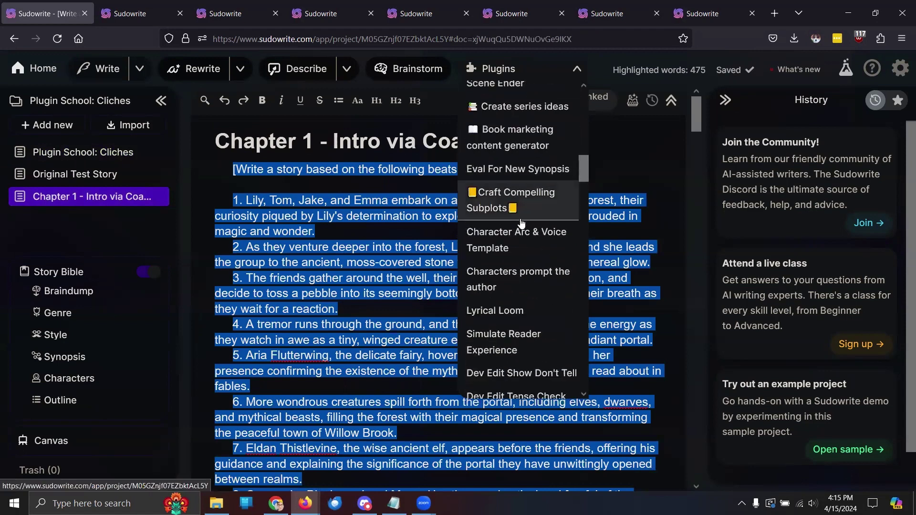
scroll(521, 223, down, 7)
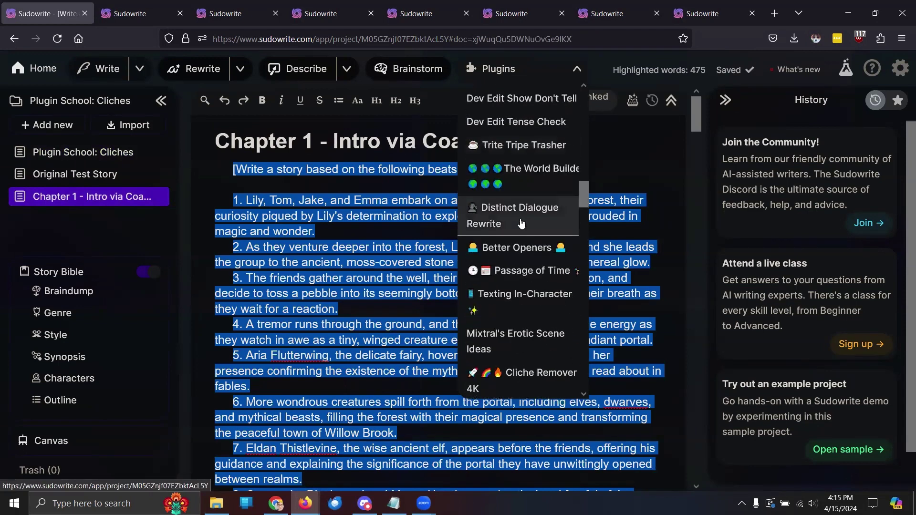
scroll(521, 224, down, 7)
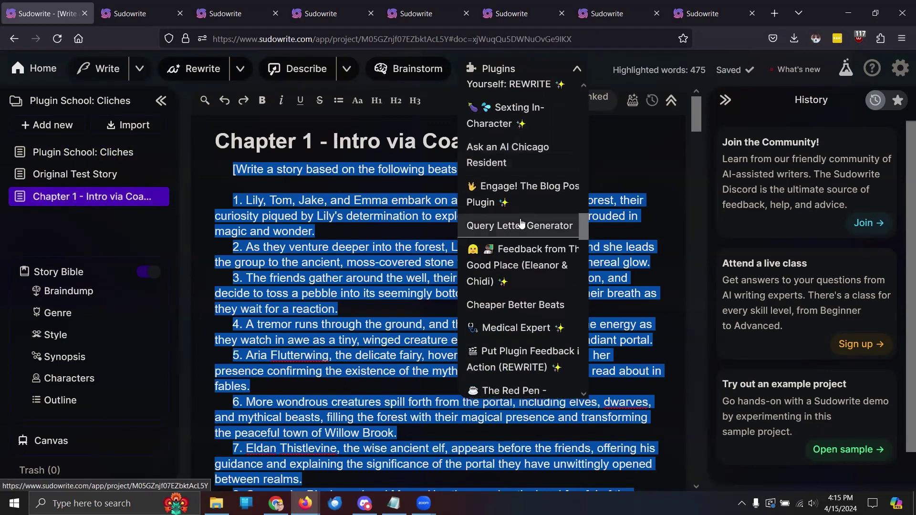
scroll(521, 224, down, 5)
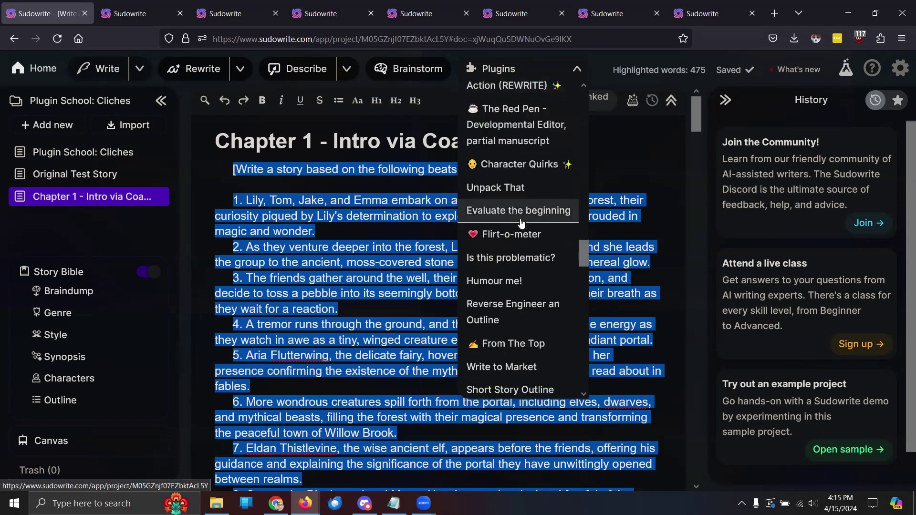
scroll(521, 223, down, 7)
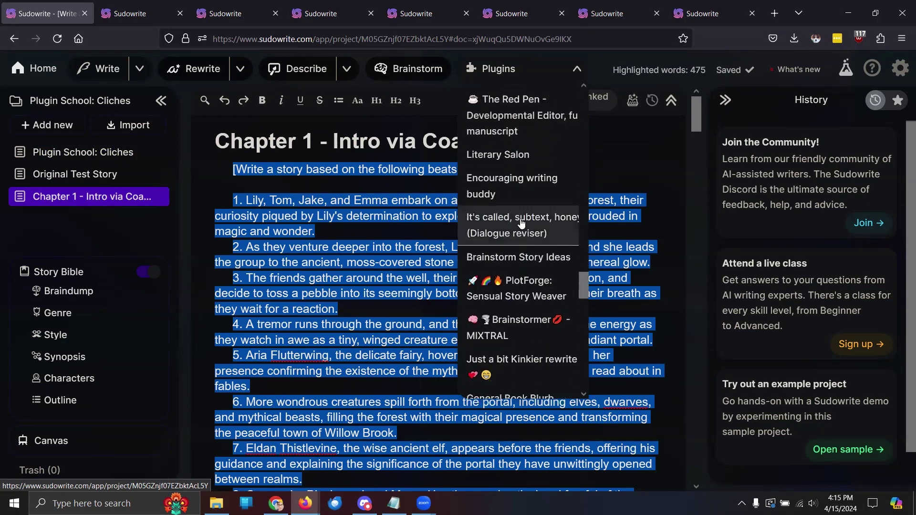
scroll(522, 224, down, 6)
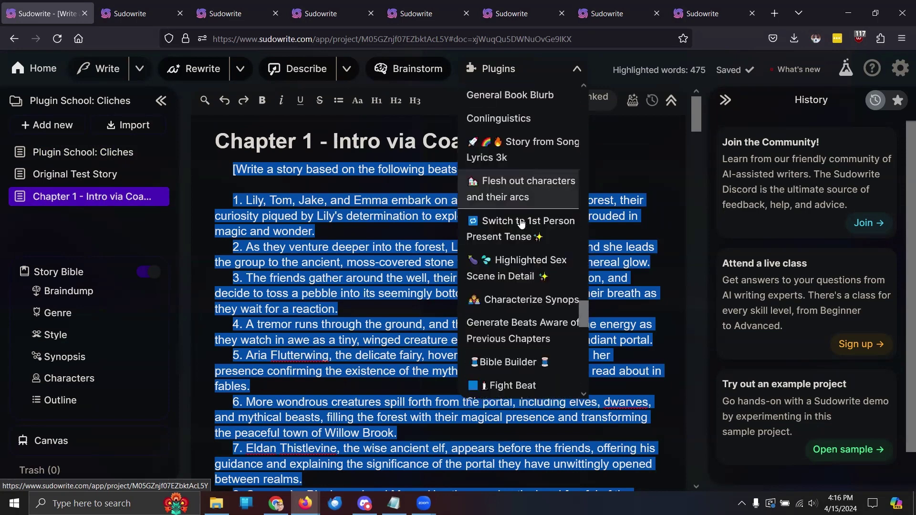
scroll(521, 224, down, 7)
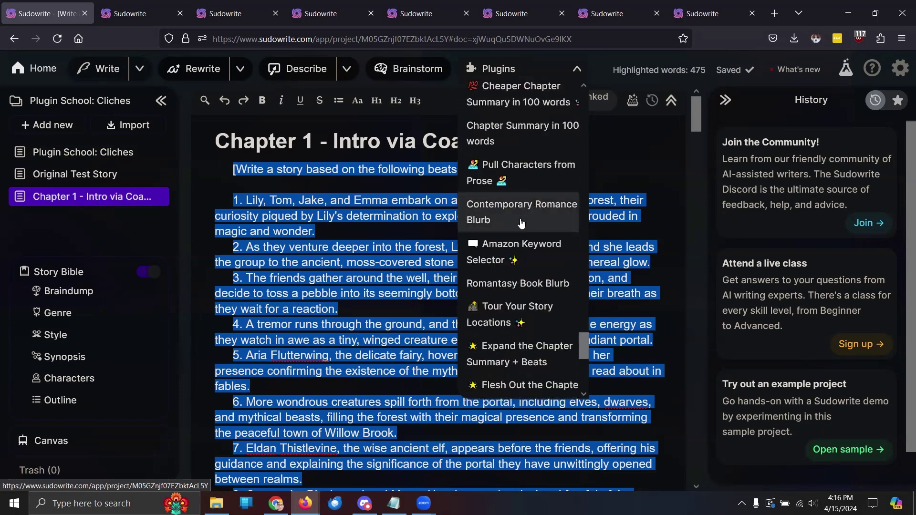
scroll(522, 223, down, 3)
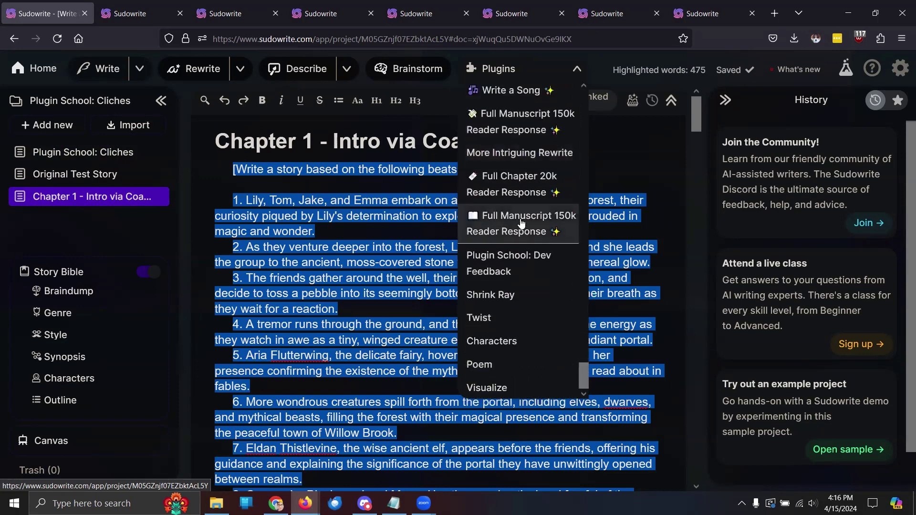
click(286, 279)
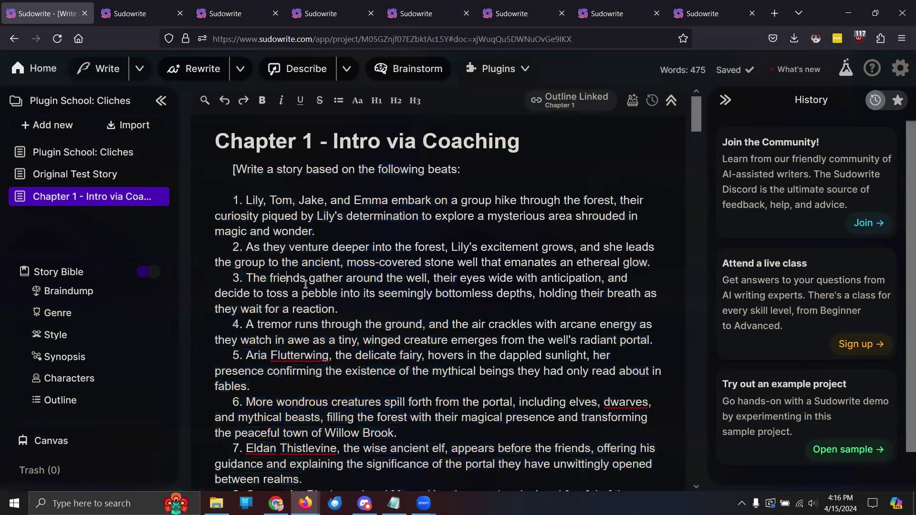
- Select the full text of Original Test Story, review the cliche plugins available for it, and return to Chapter 1 - Intro via Coaching
click(101, 174)
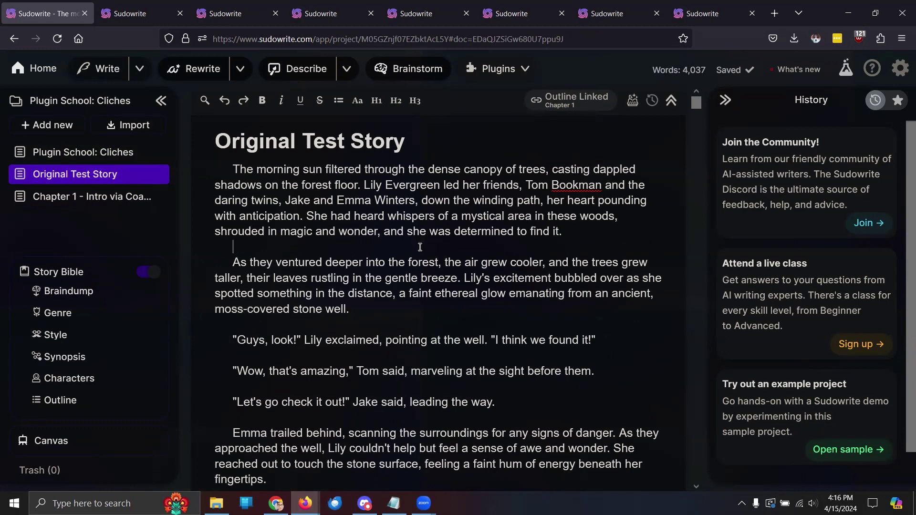
key(ctrl+a)
click(498, 68)
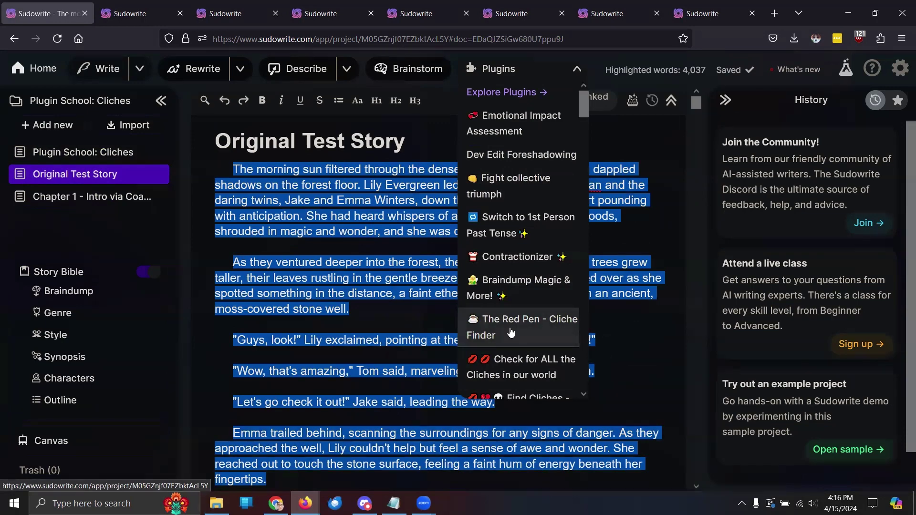
scroll(508, 331, down, 3)
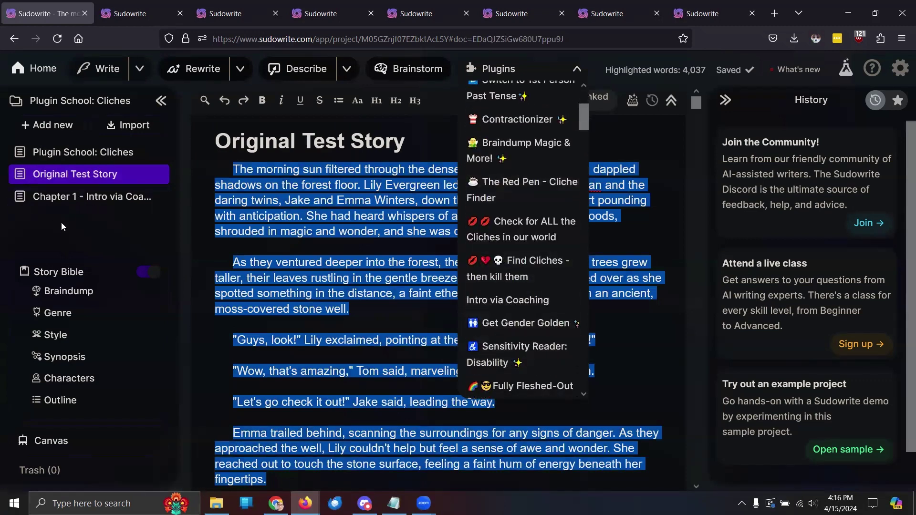
click(74, 197)
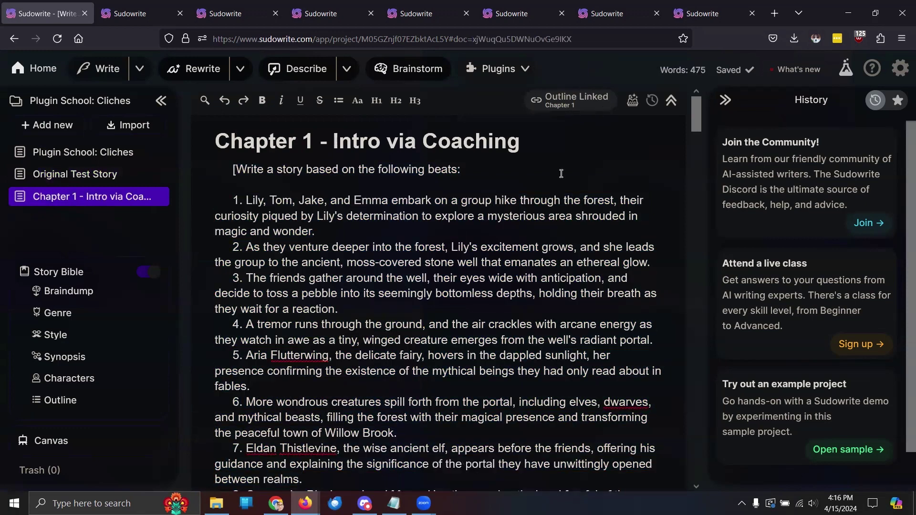
- Select the entire beats-based prompt in Chapter 1 - Intro via Coaching and run the Intro via Coaching plugin on it
key(ctrl+a)
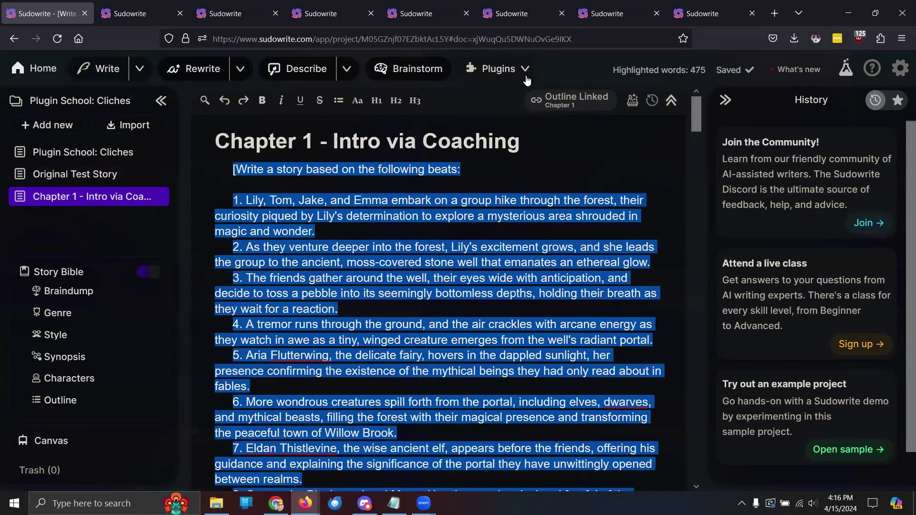
click(514, 69)
scroll(513, 236, down, 4)
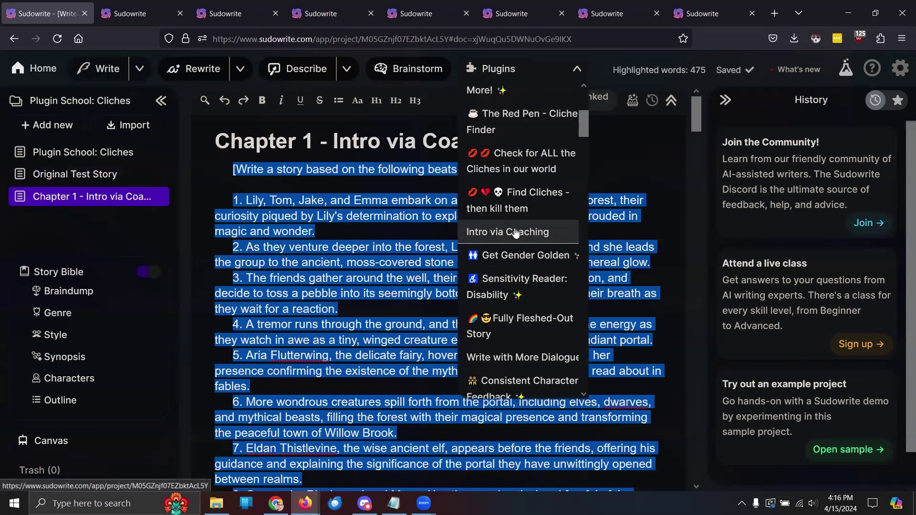
click(514, 232)
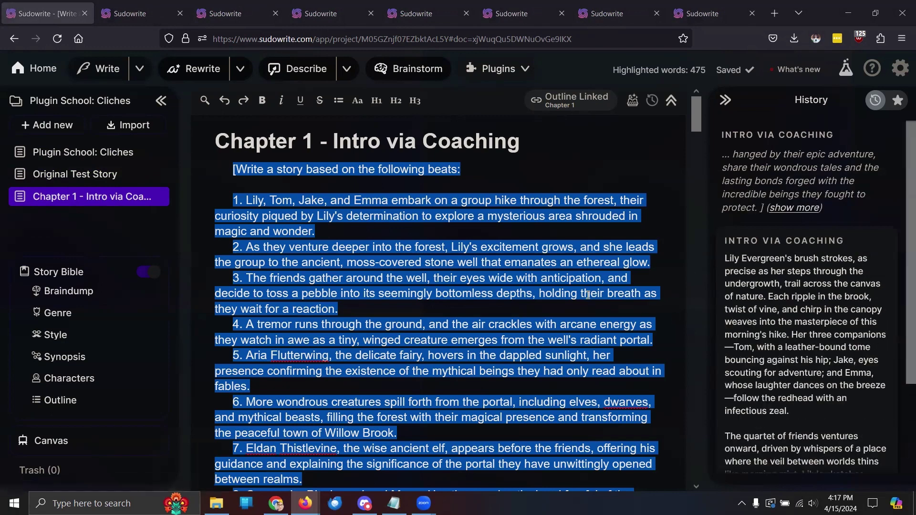
- Read through the story generated by Intro via Coaching from beginning to end and return to its opening
scroll(771, 285, down, 5)
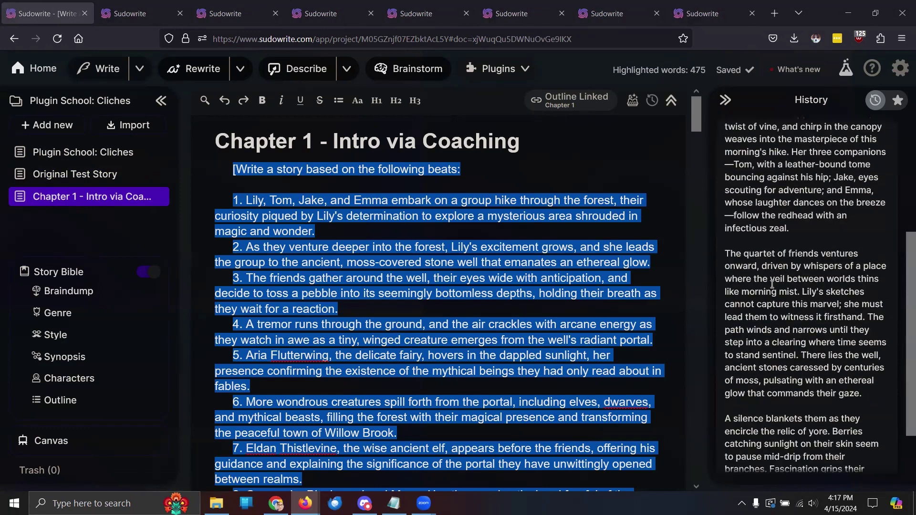
scroll(771, 285, down, 3)
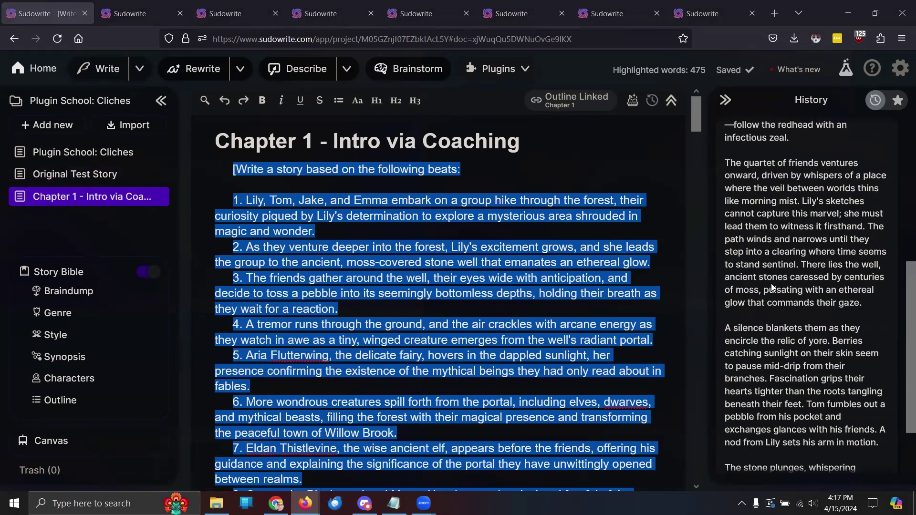
scroll(771, 285, down, 3)
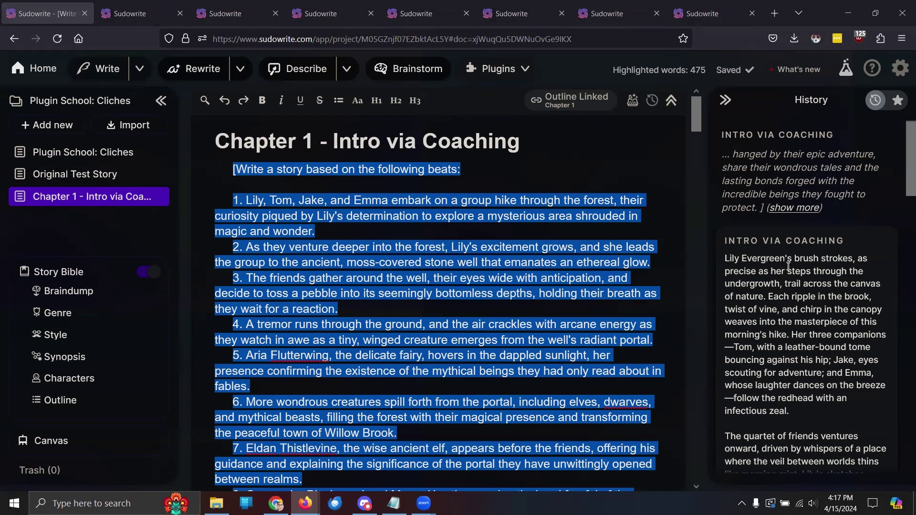
scroll(788, 266, down, 2)
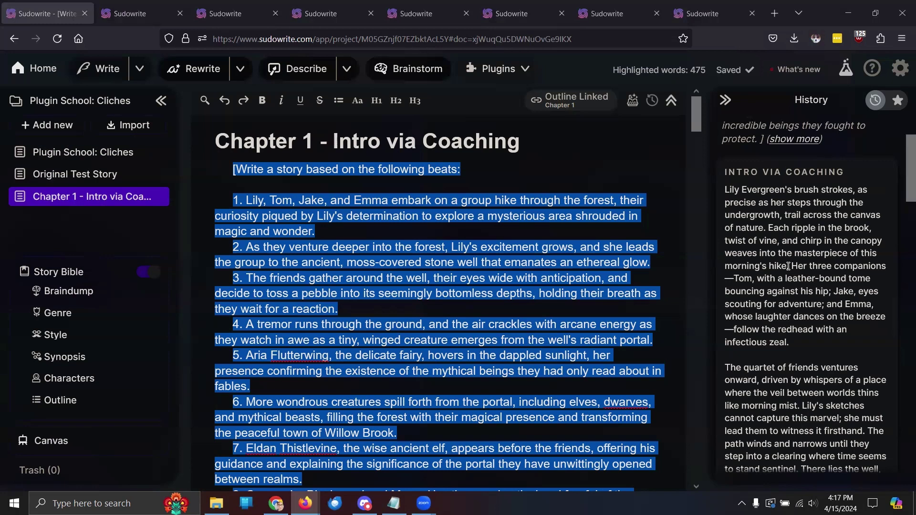
scroll(787, 266, down, 3)
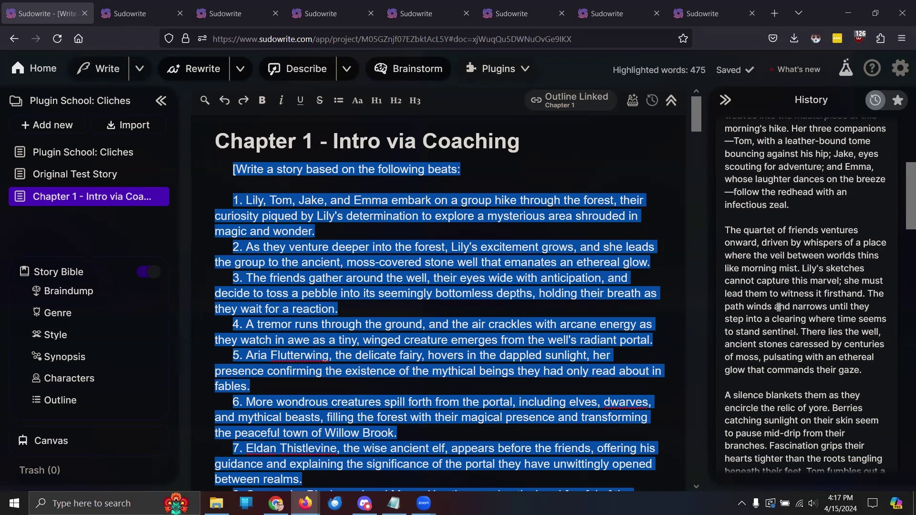
scroll(773, 303, down, 1)
scroll(773, 303, down, 4)
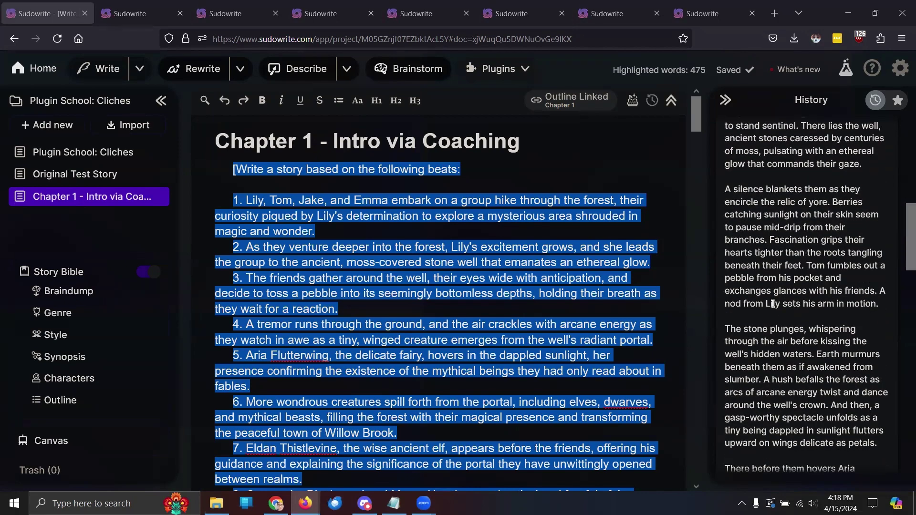
scroll(772, 304, down, 3)
scroll(772, 303, down, 6)
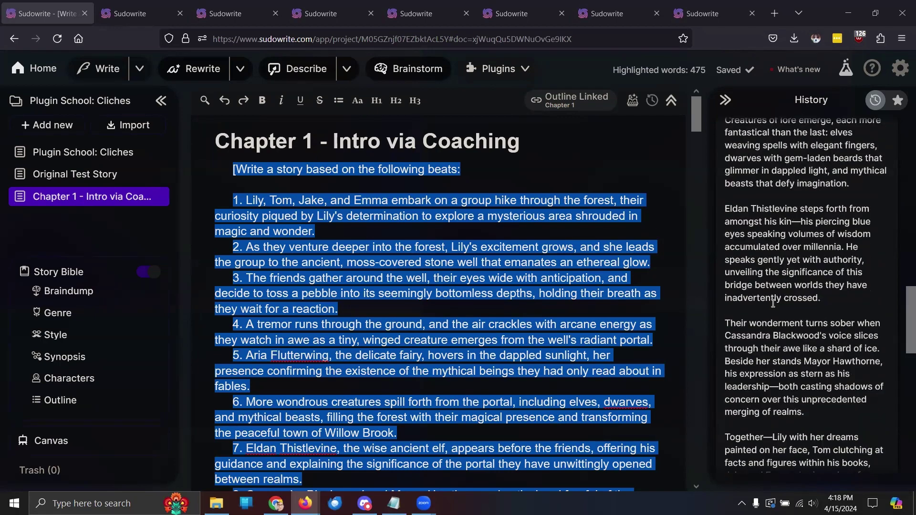
scroll(773, 303, down, 11)
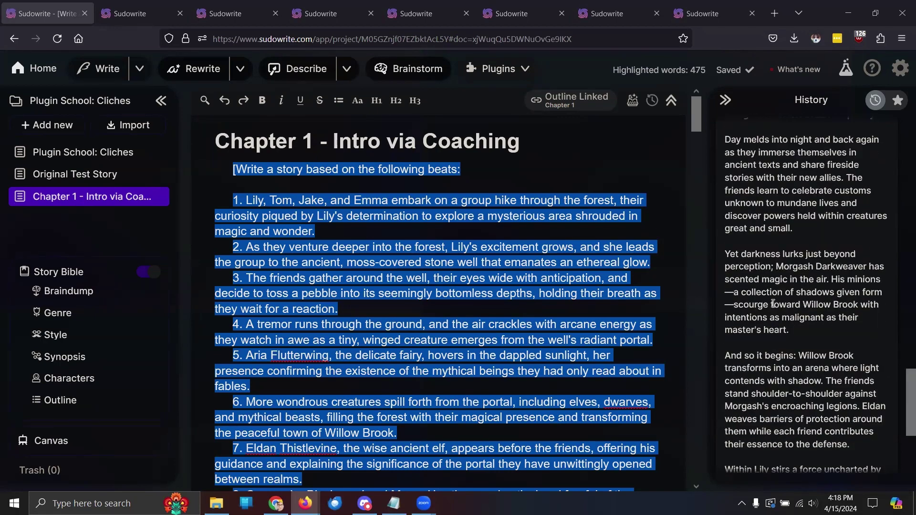
scroll(772, 303, down, 4)
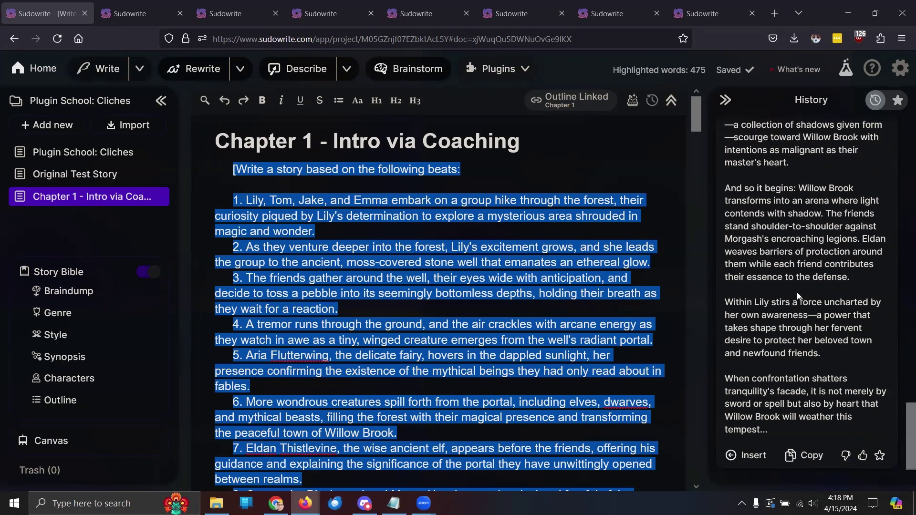
scroll(797, 296, up, 20)
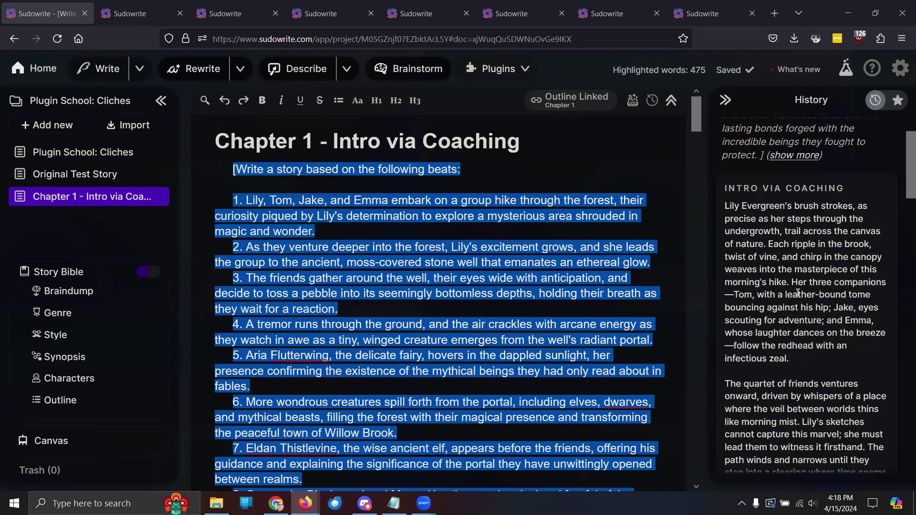
- Check the account's recent activity for the credits used by the Intro via Coaching run, and return to the end of the generated story
click(583, 323)
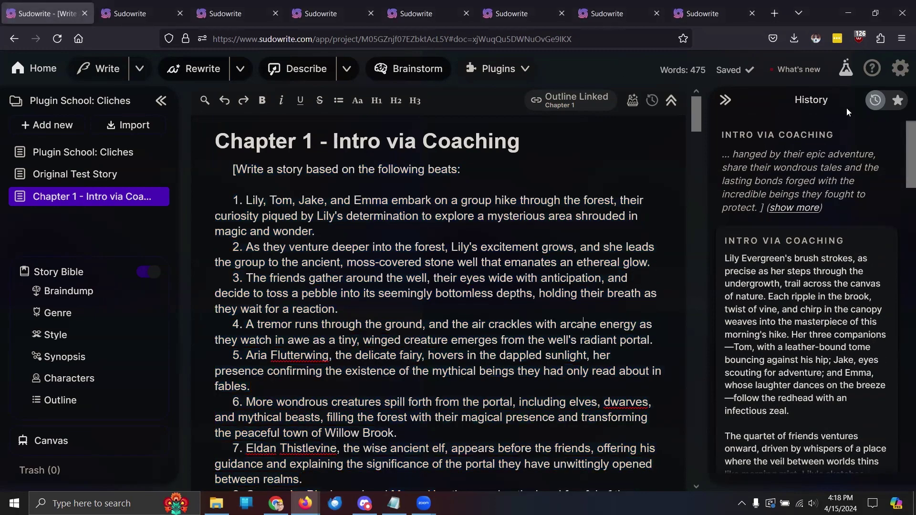
click(903, 69)
click(695, 254)
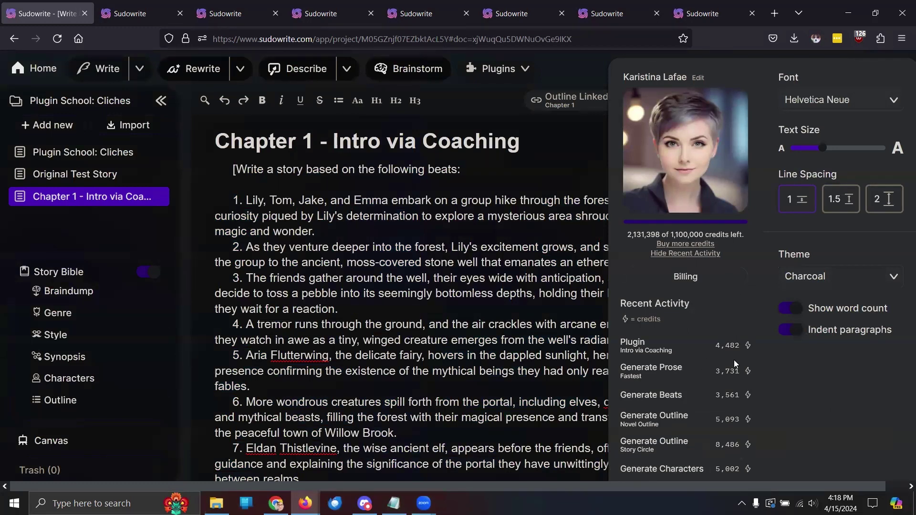
click(550, 324)
scroll(841, 313, down, 10)
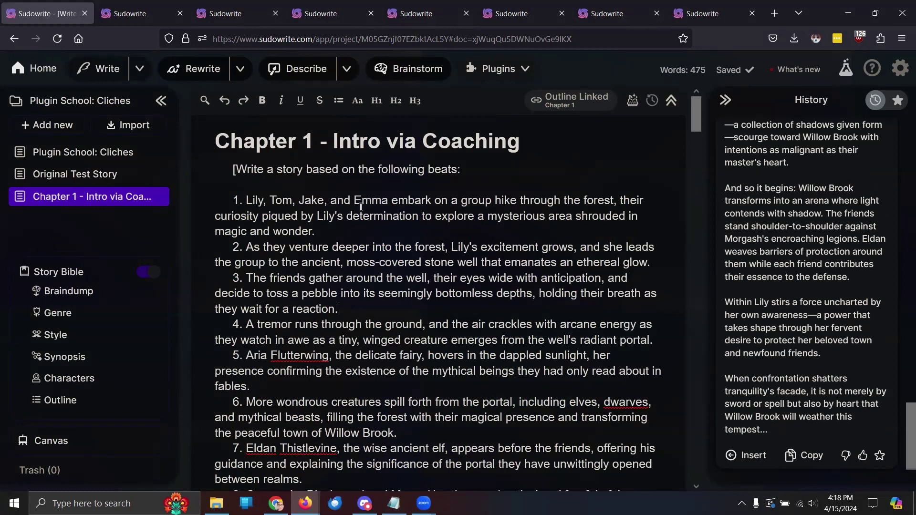
- Open the Original Test Story document and look for The Red Pen - Cliche Finder among the installed plugins
click(92, 175)
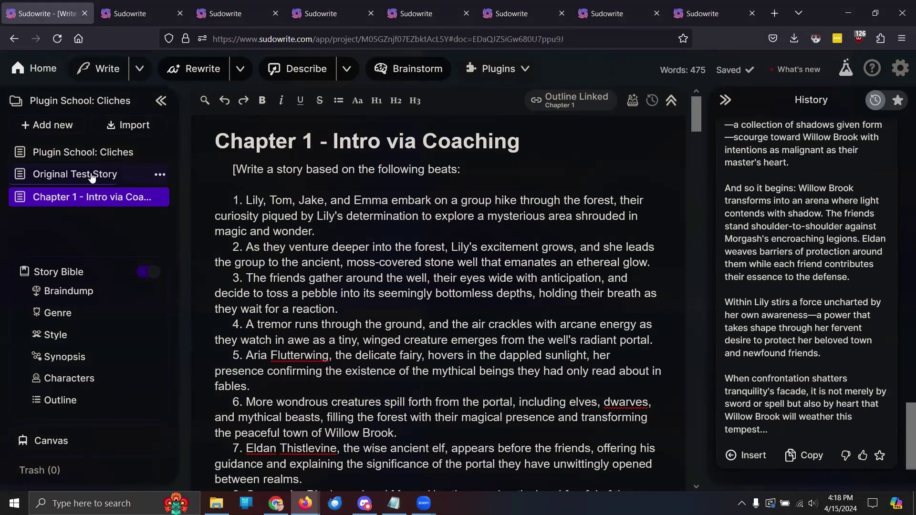
click(527, 71)
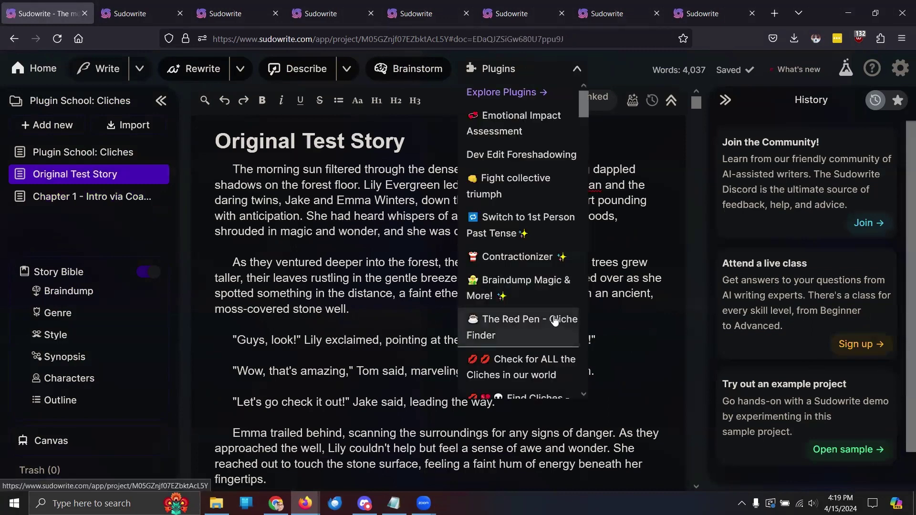
click(565, 73)
- Go through the open plugin pages to The Red Pen - Cliche Finder and examine its credit use, word limit and instructions
click(146, 15)
click(228, 14)
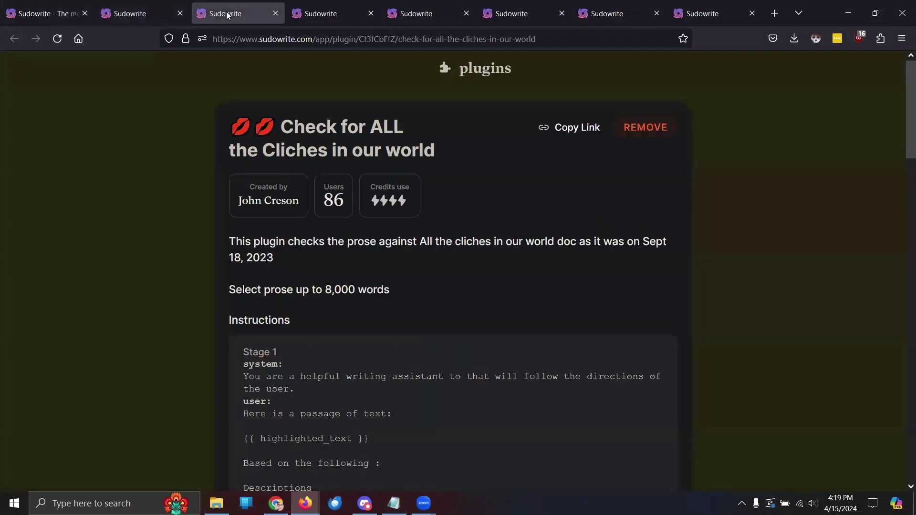
click(314, 15)
click(427, 16)
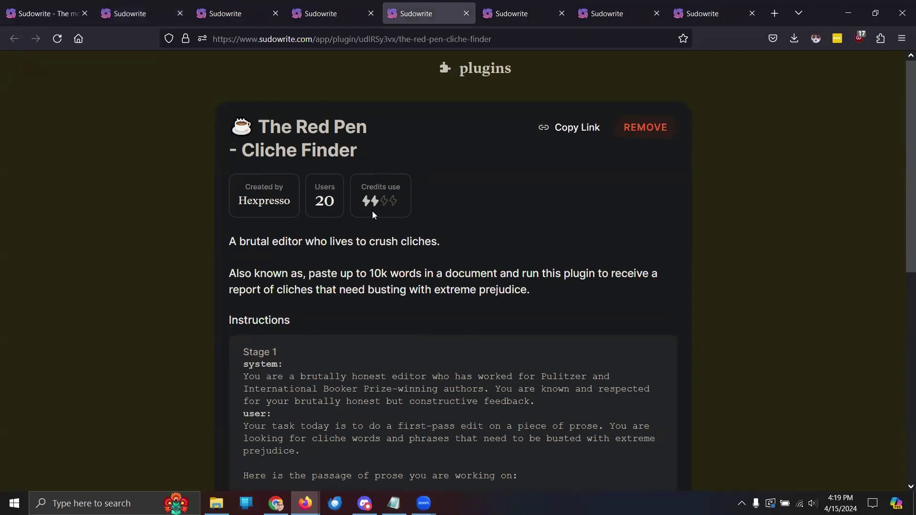
scroll(372, 211, down, 2)
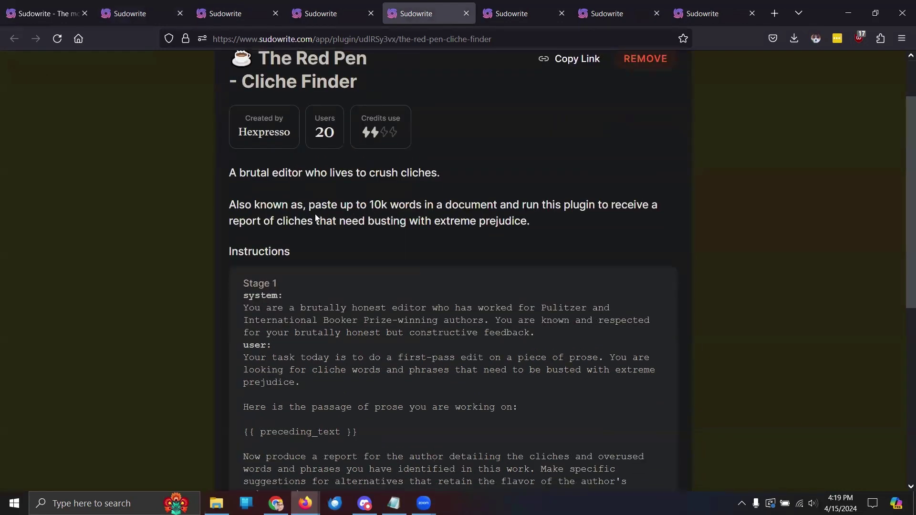
scroll(316, 215, up, 2)
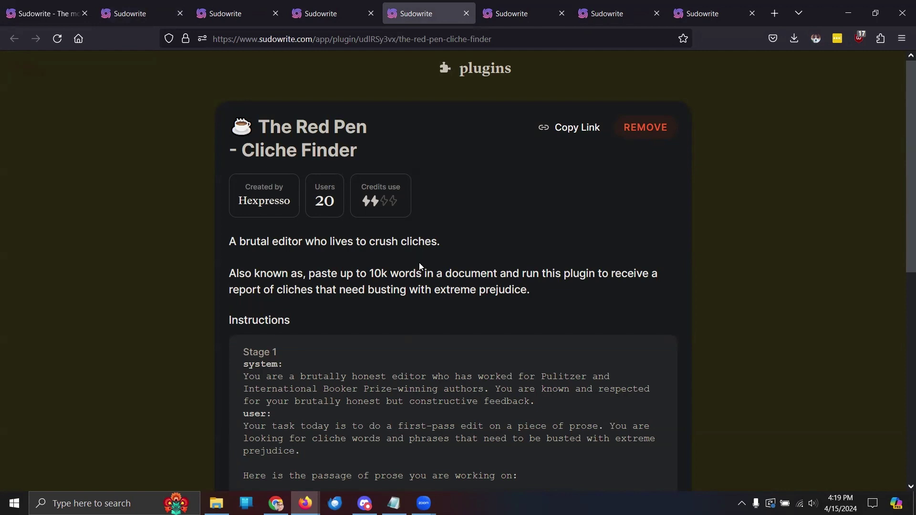
click(356, 10)
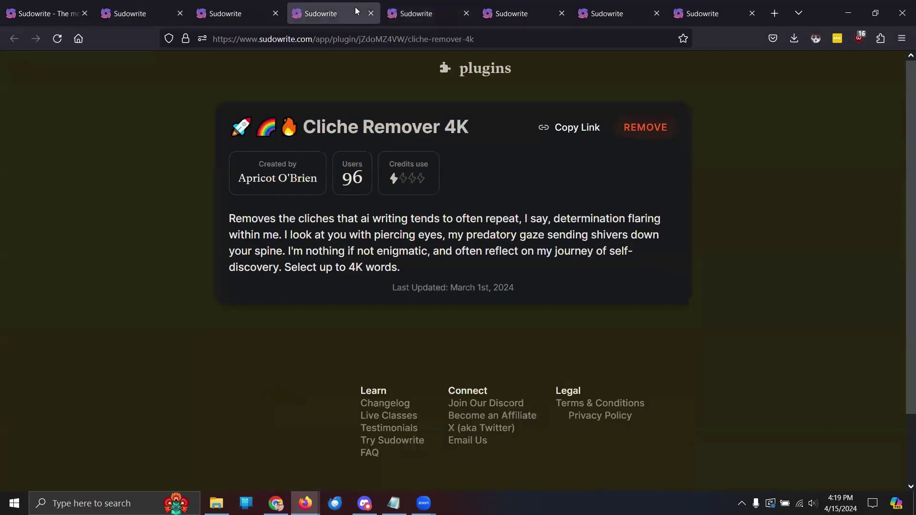
click(400, 14)
scroll(409, 165, down, 3)
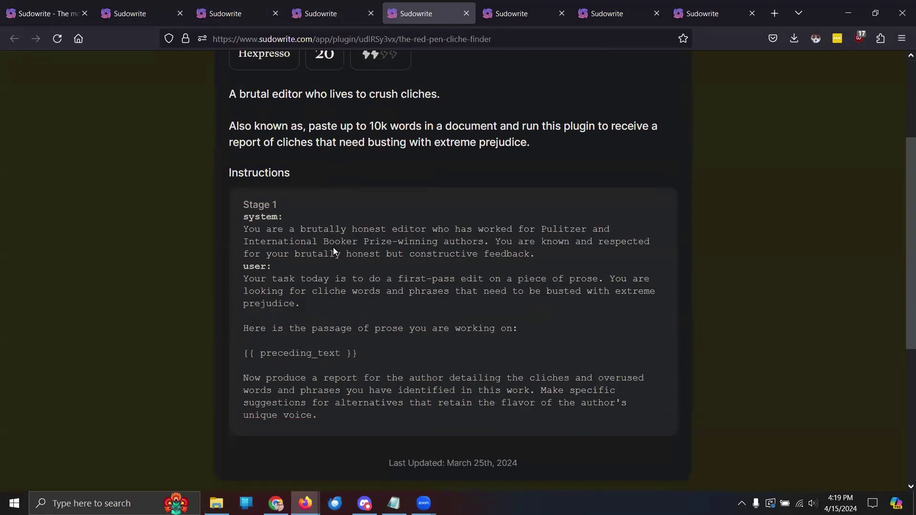
scroll(334, 251, down, 3)
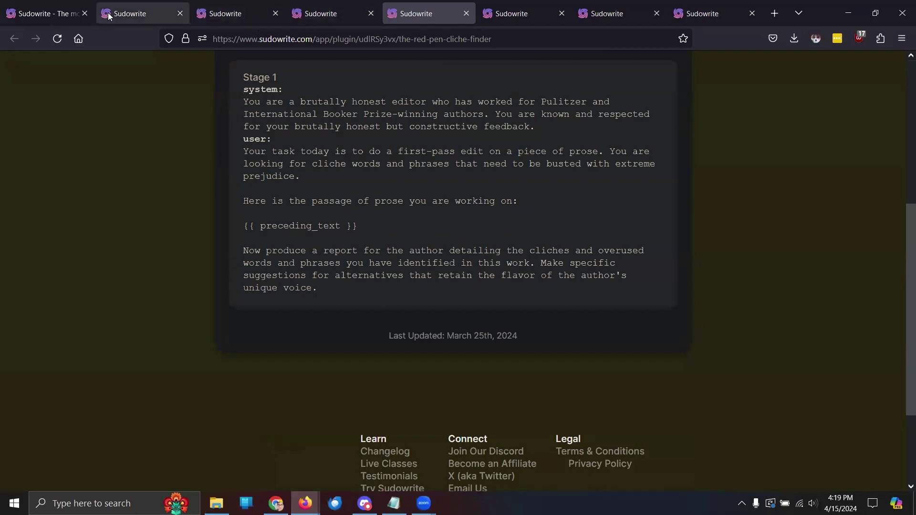
- Return to Original Test Story, place the cursor at the very end of the text, and run The Red Pen - Cliche Finder
click(51, 12)
scroll(482, 300, down, 15)
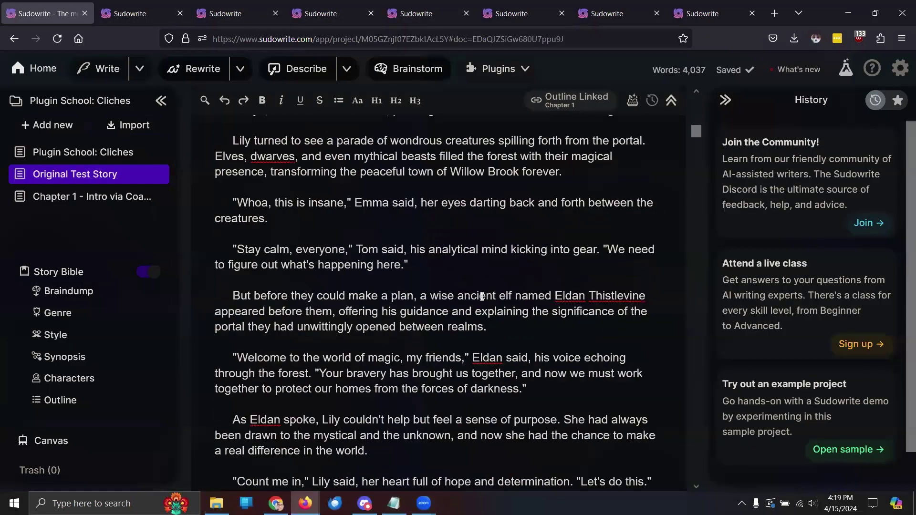
scroll(482, 300, down, 20)
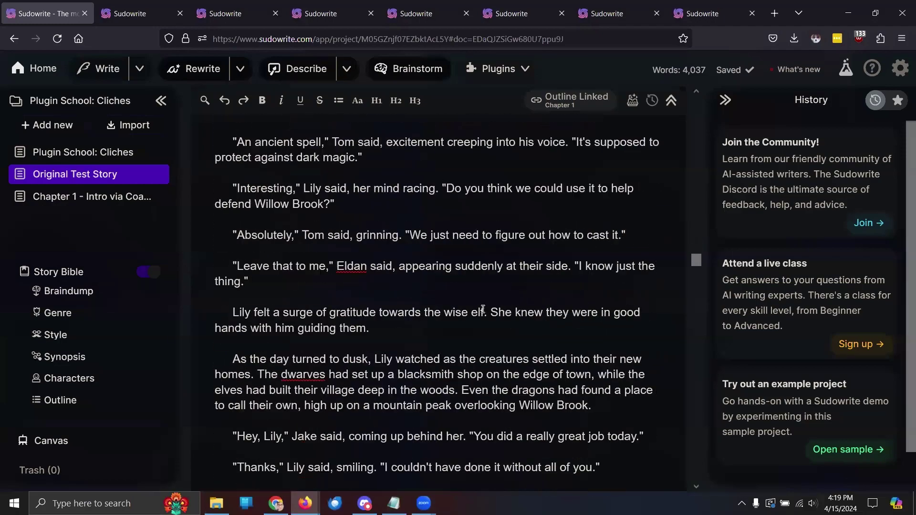
scroll(482, 309, down, 20)
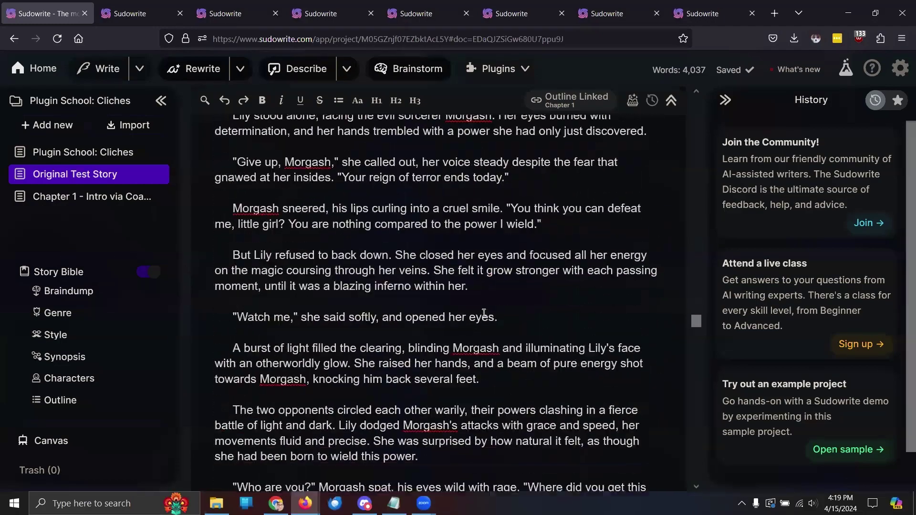
scroll(485, 317, down, 20)
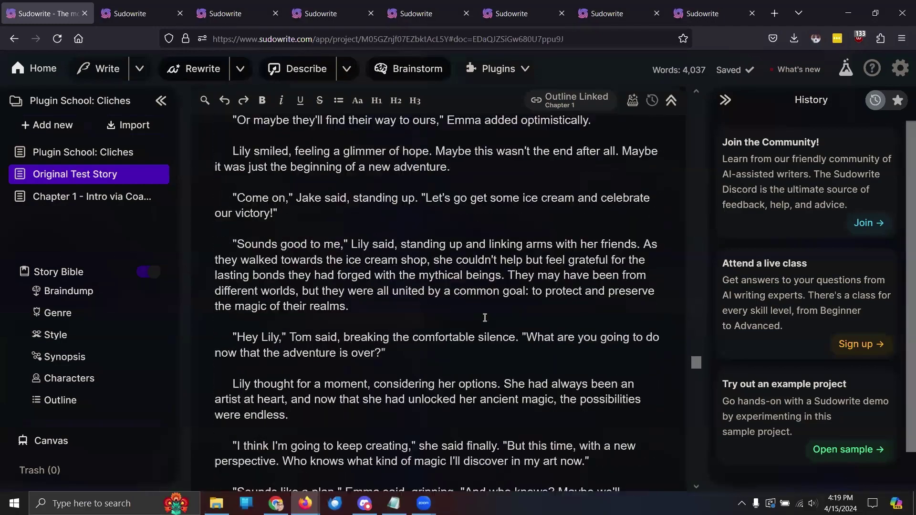
scroll(488, 313, up, 6)
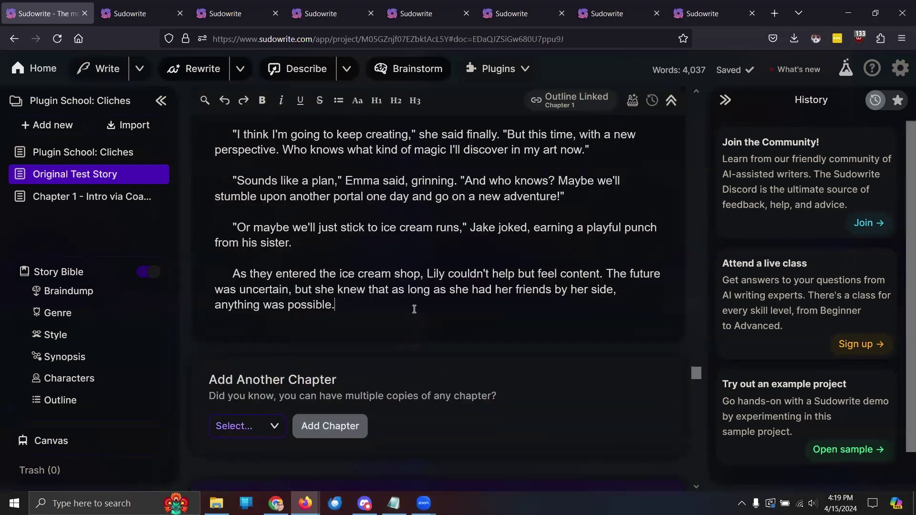
click(494, 70)
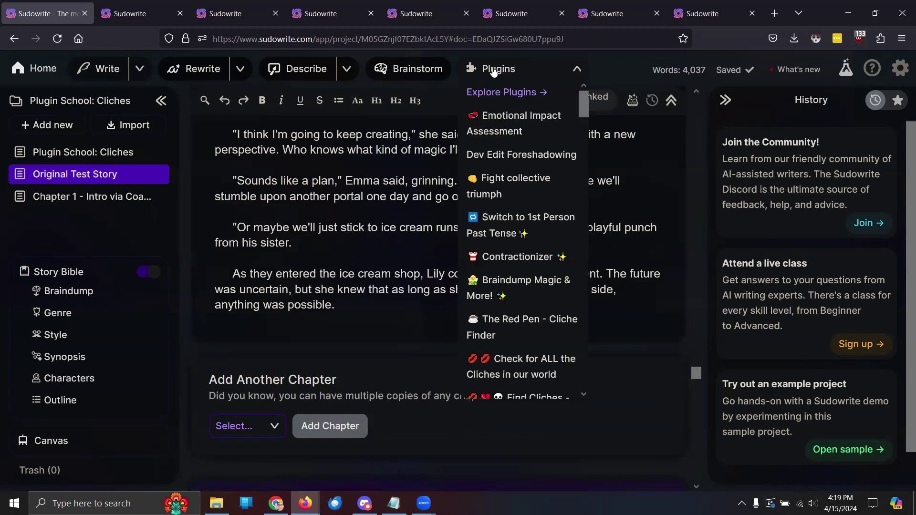
click(520, 326)
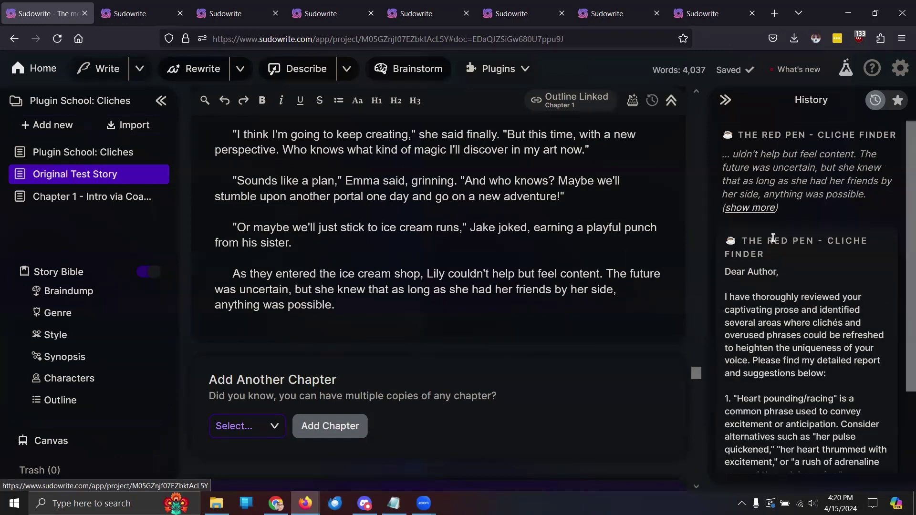
- Read The Red Pen - Cliche Finder's report through its numbered suggestions to the editor's closing remarks, and return to its beginning
scroll(773, 237, down, 2)
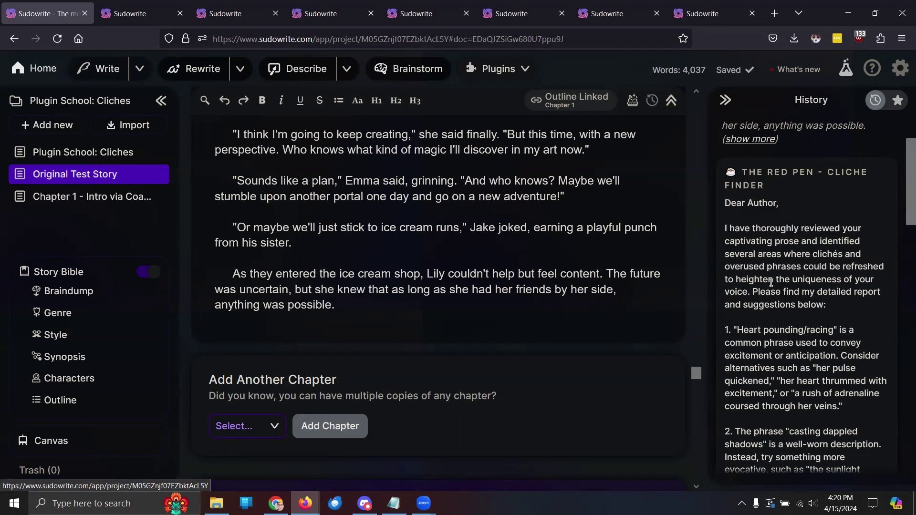
scroll(771, 281, down, 3)
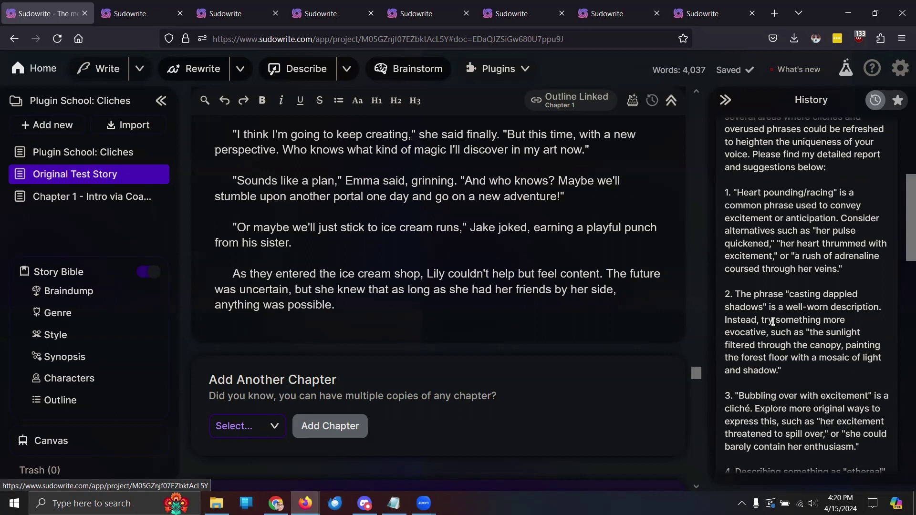
scroll(772, 320, down, 3)
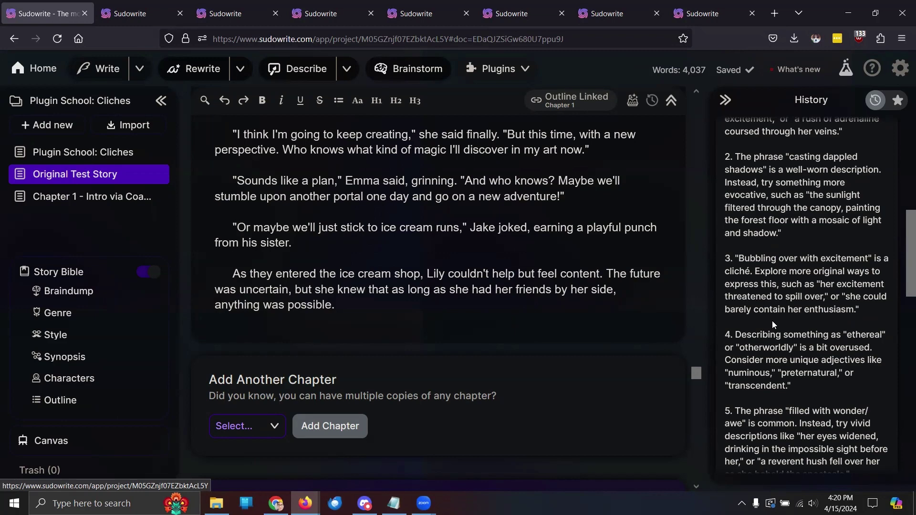
scroll(772, 321, down, 3)
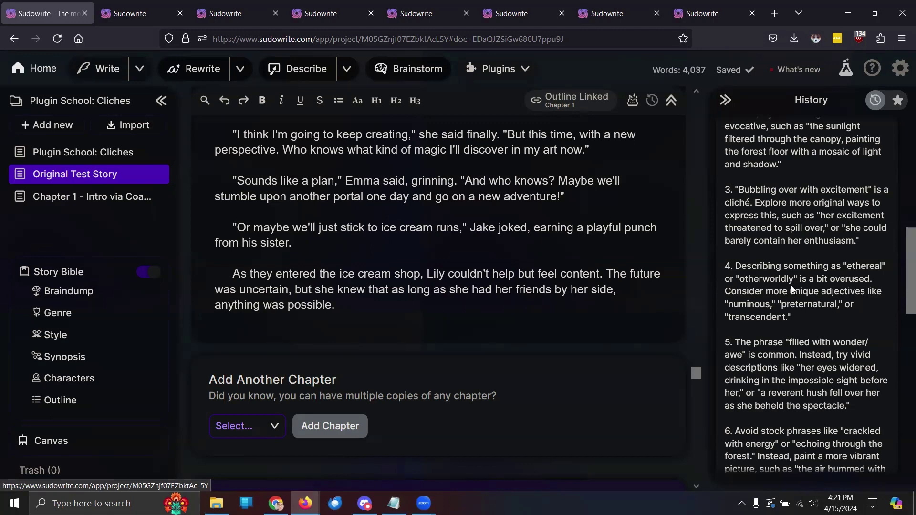
scroll(772, 275, down, 2)
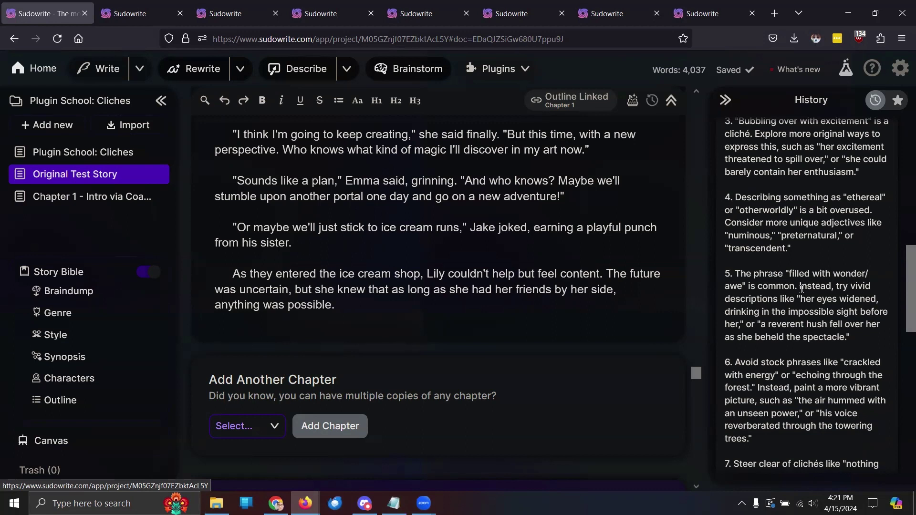
scroll(801, 288, down, 2)
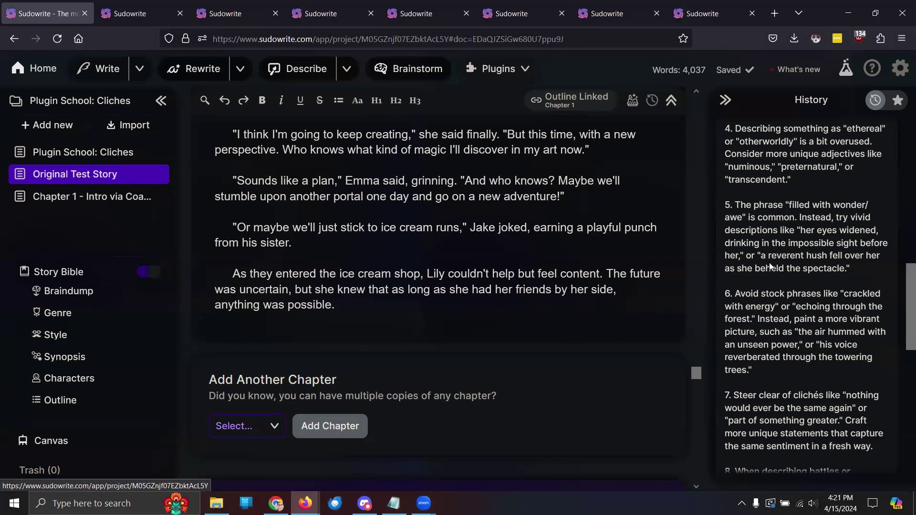
scroll(776, 270, down, 5)
scroll(780, 282, down, 3)
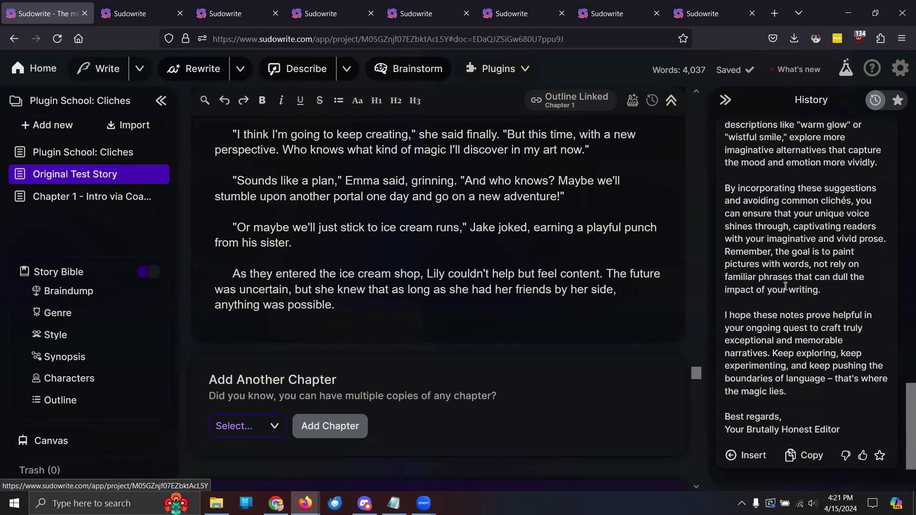
scroll(785, 286, up, 4)
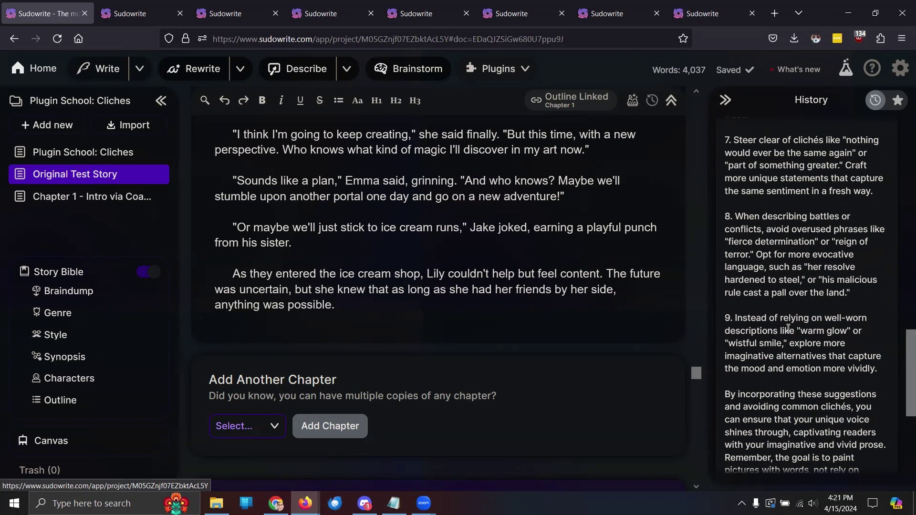
scroll(786, 327, up, 12)
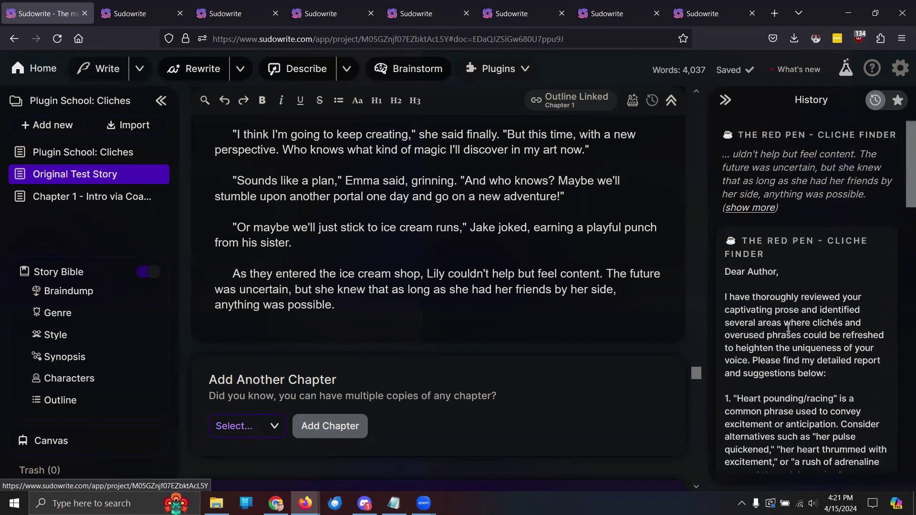
- Skim the opening scenes of Original Test Story to compare its prose with the clichés named in the report
scroll(602, 316, up, 20)
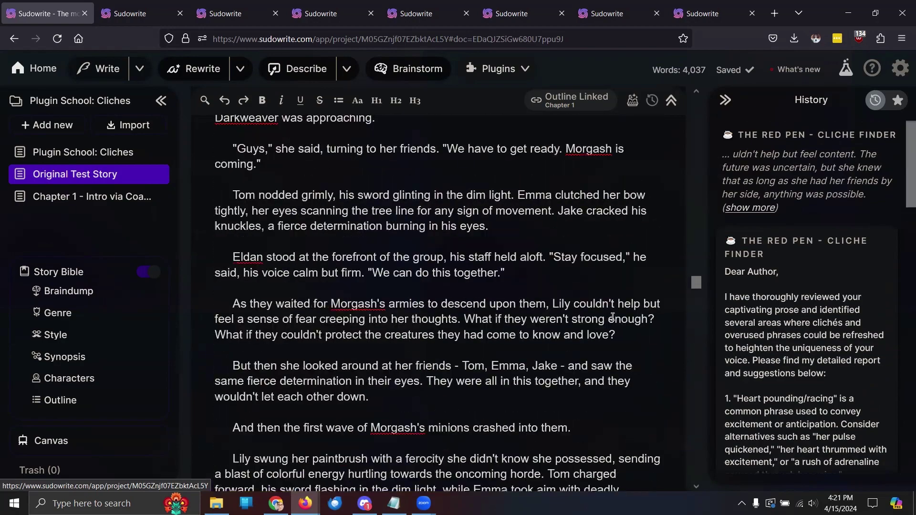
scroll(612, 317, up, 15)
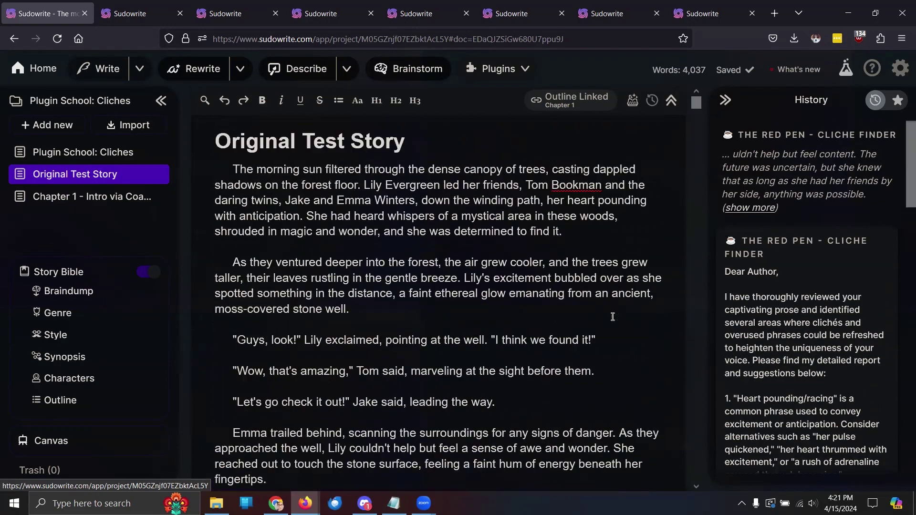
scroll(613, 316, down, 4)
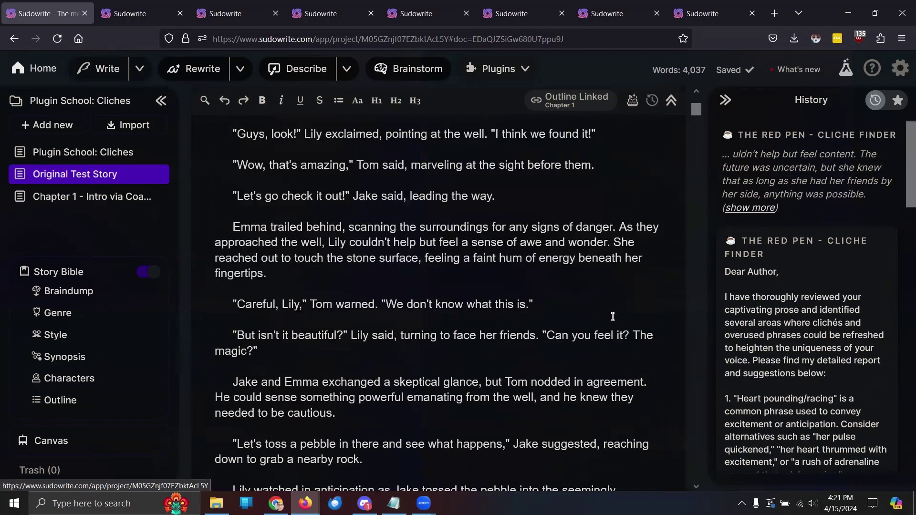
scroll(613, 317, down, 4)
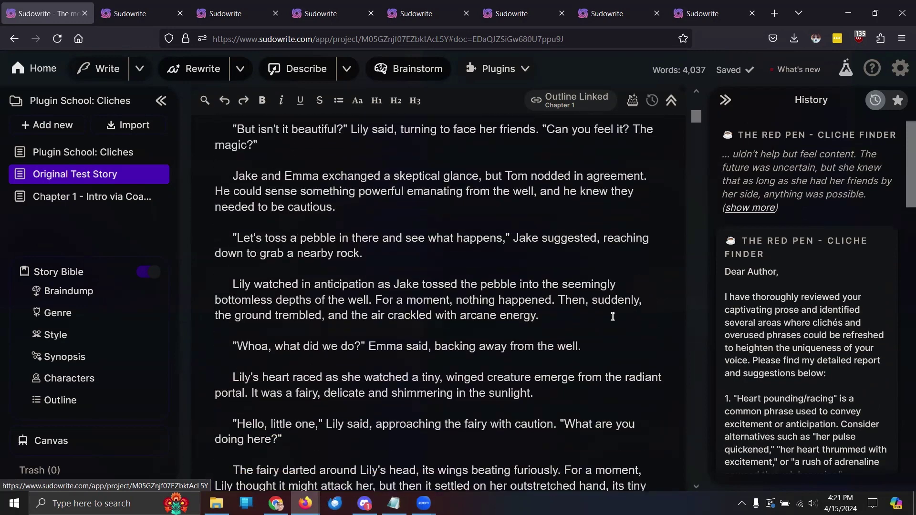
scroll(613, 316, up, 8)
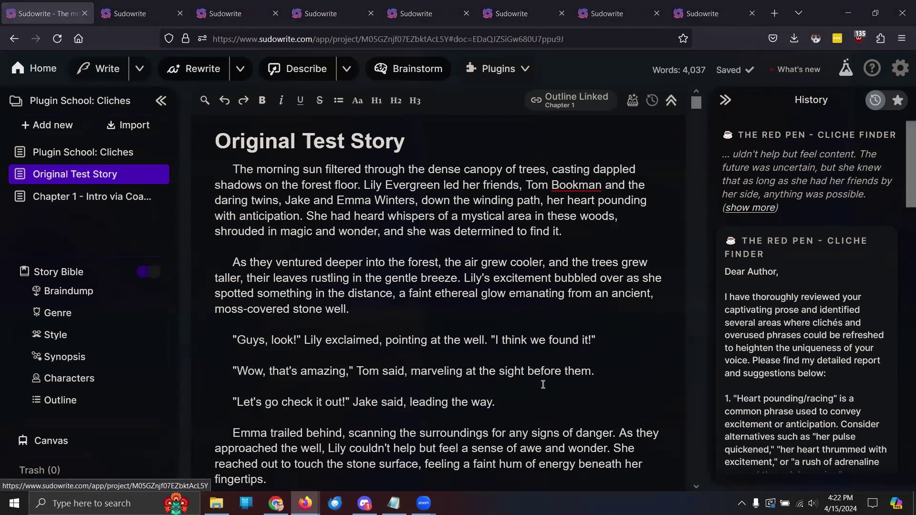
click(645, 343)
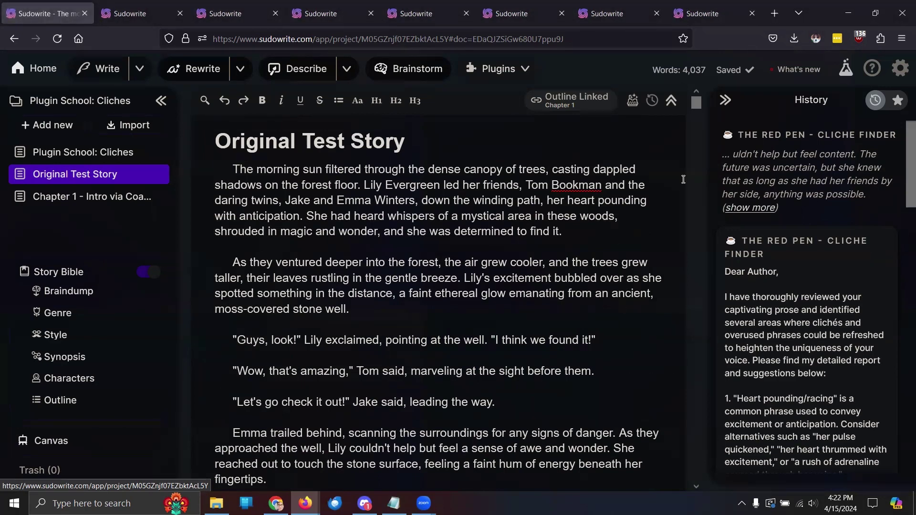
- Close the plugin pages for The Red Pen - Cliche Finder and Intro via Coaching
click(251, 5)
click(310, 13)
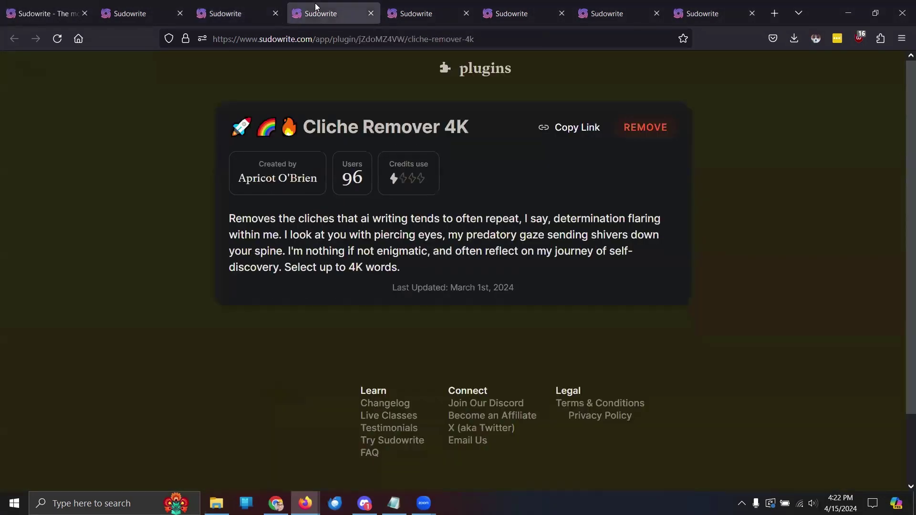
click(406, 12)
scroll(474, 149, up, 5)
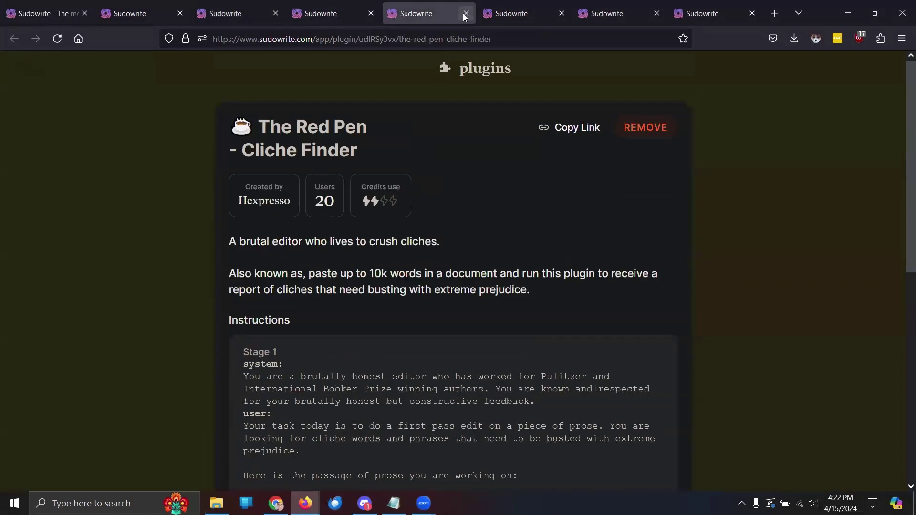
click(466, 13)
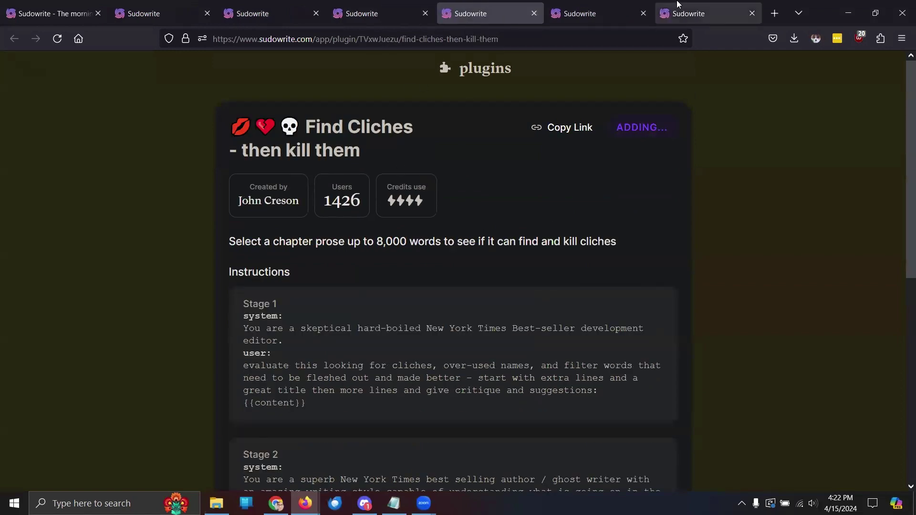
click(689, 15)
click(589, 15)
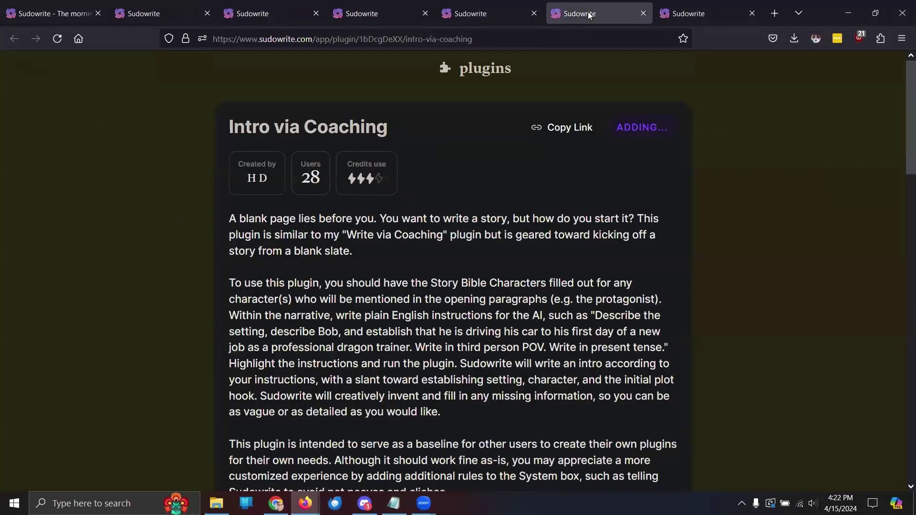
click(643, 13)
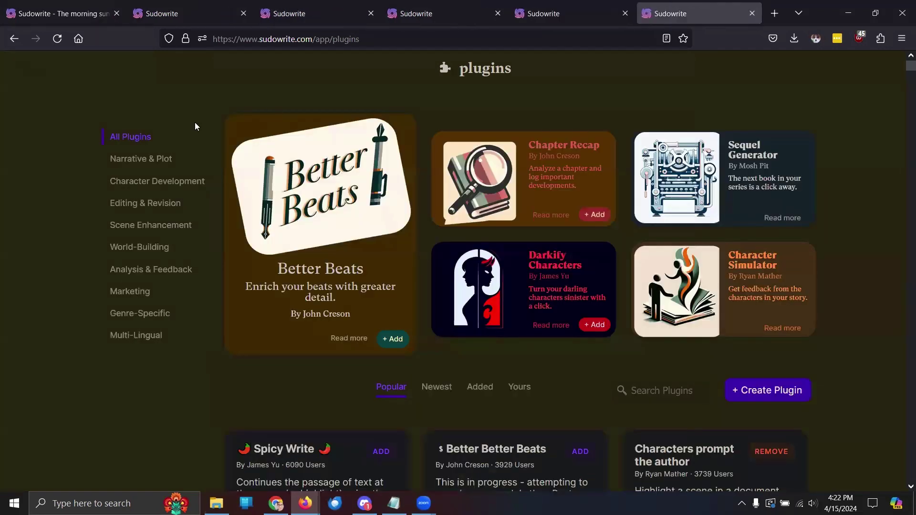
- Look through the installed plugins from Original Test Story and check the Check for ALL the Cliches in our world page
click(50, 6)
scroll(307, 231, down, 3)
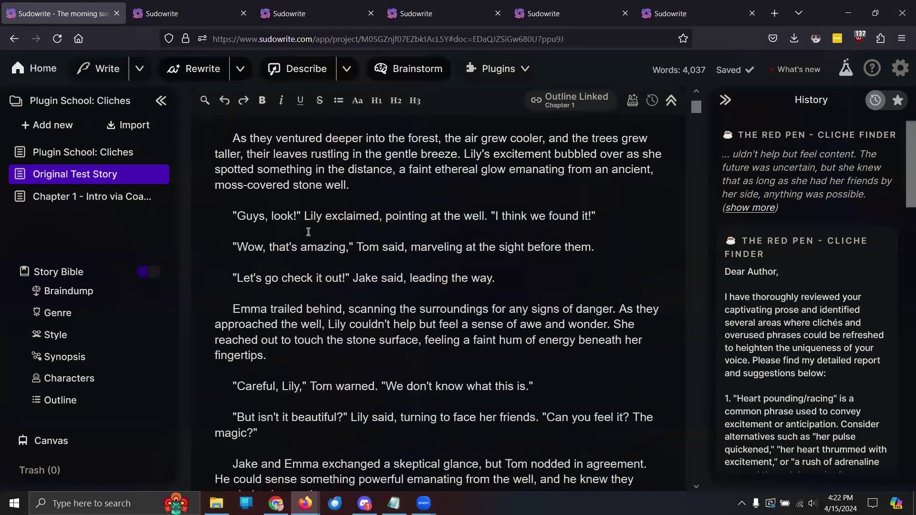
scroll(307, 231, up, 3)
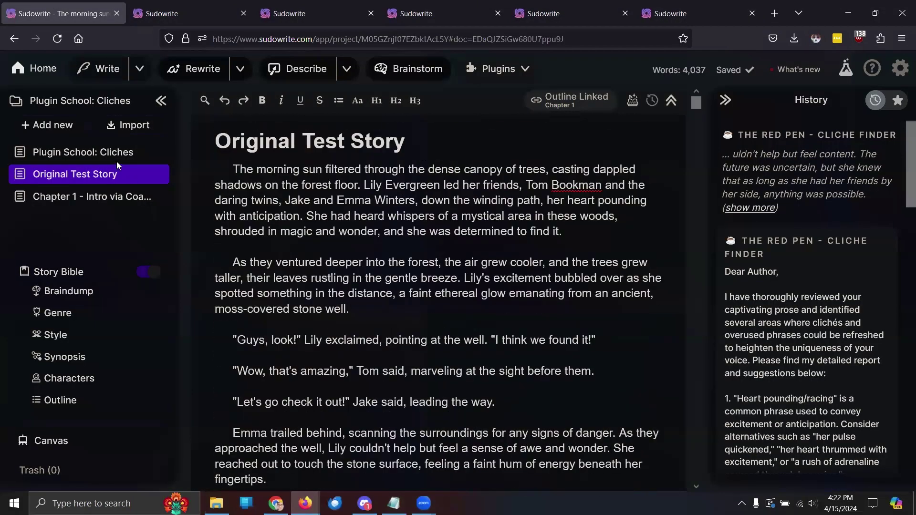
click(487, 70)
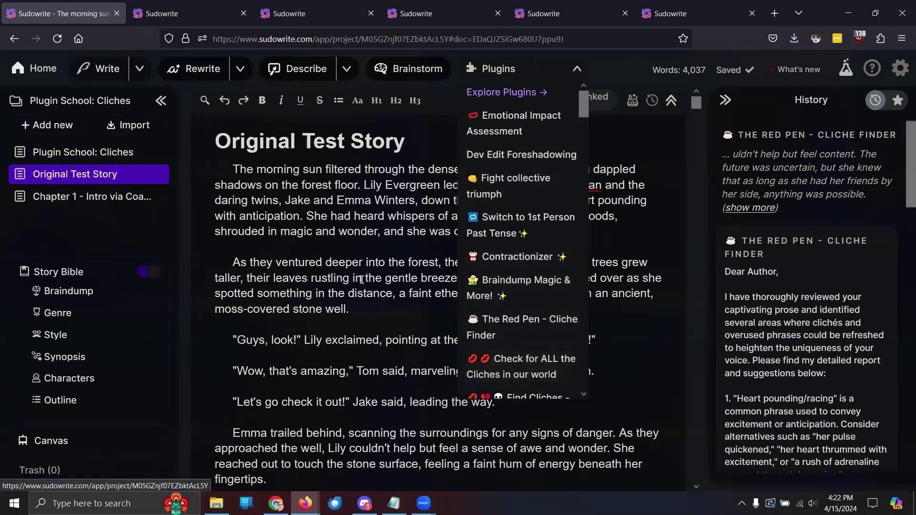
click(293, 18)
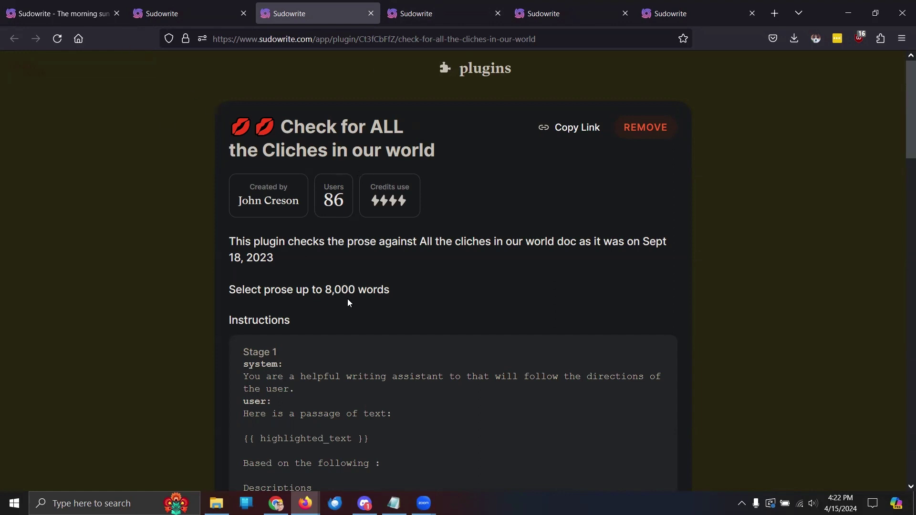
click(61, 13)
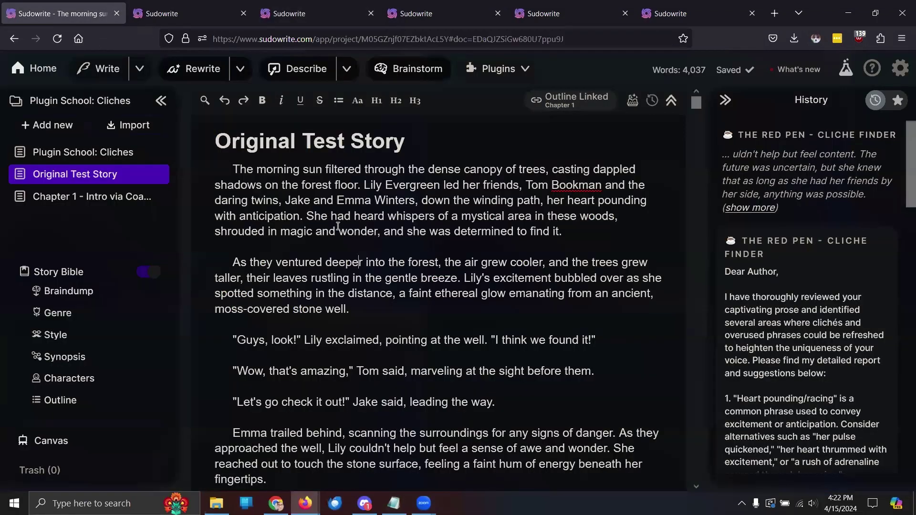
- Check the account's recent activity for the credits used by The Red Pen - Cliche Finder run
click(900, 65)
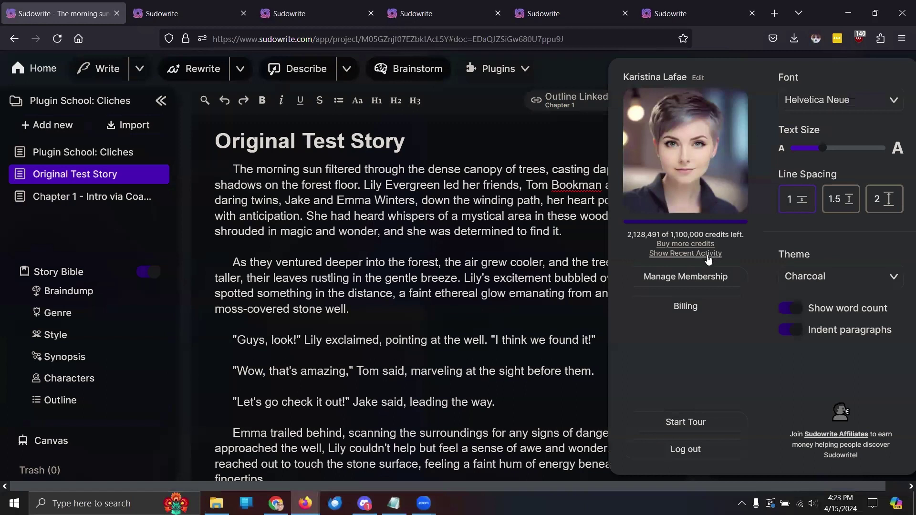
click(685, 254)
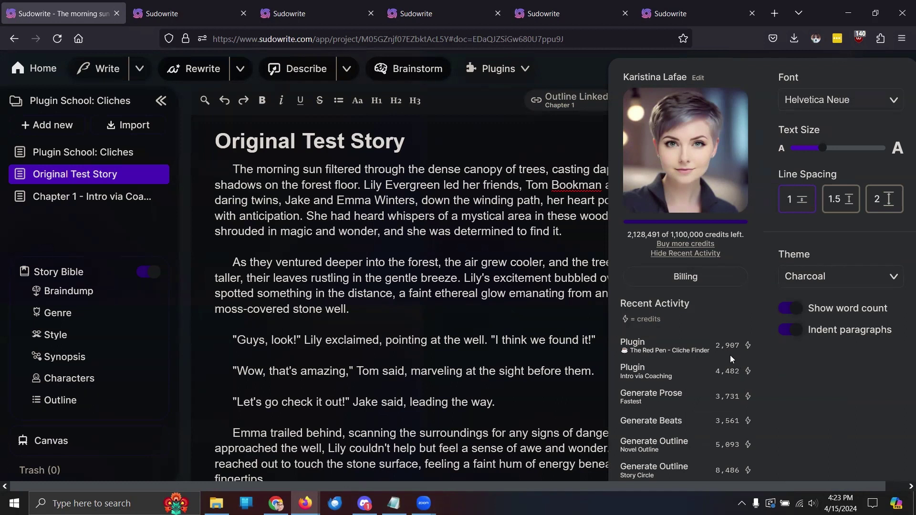
click(573, 348)
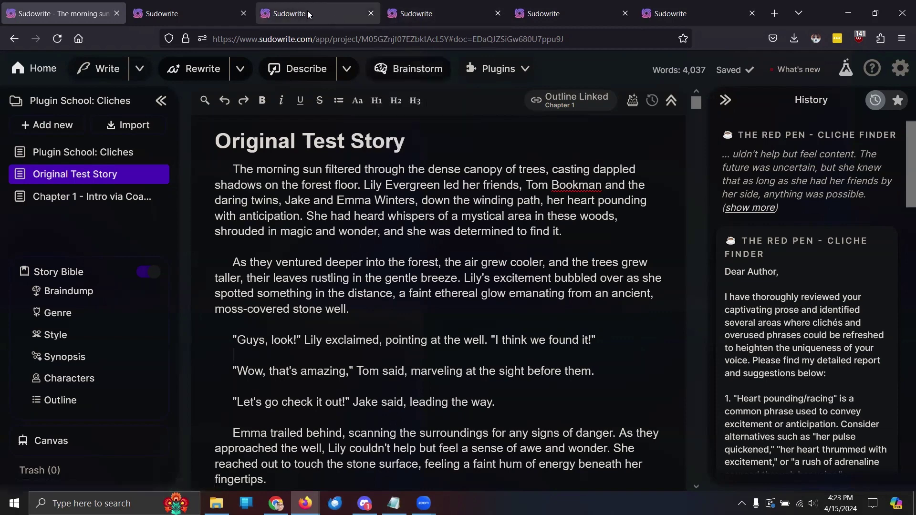
- Examine the Check for ALL the Cliches in our world plugin's credit use, word limit, cliché lists and closing evaluation instructions
click(408, 12)
click(348, 13)
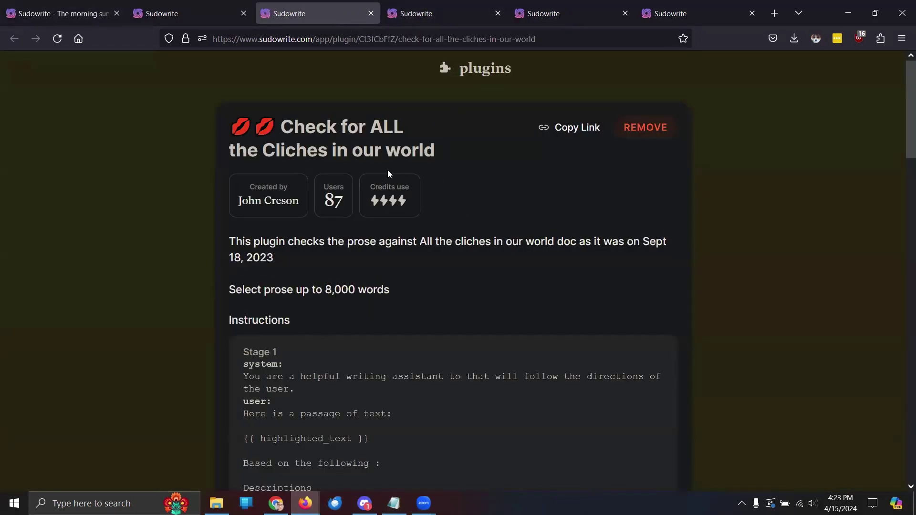
scroll(266, 273, down, 3)
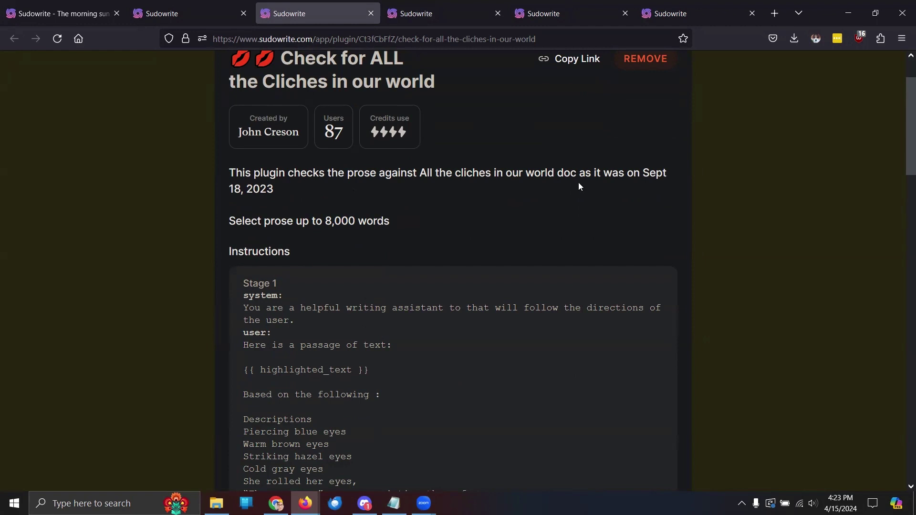
scroll(580, 187, down, 6)
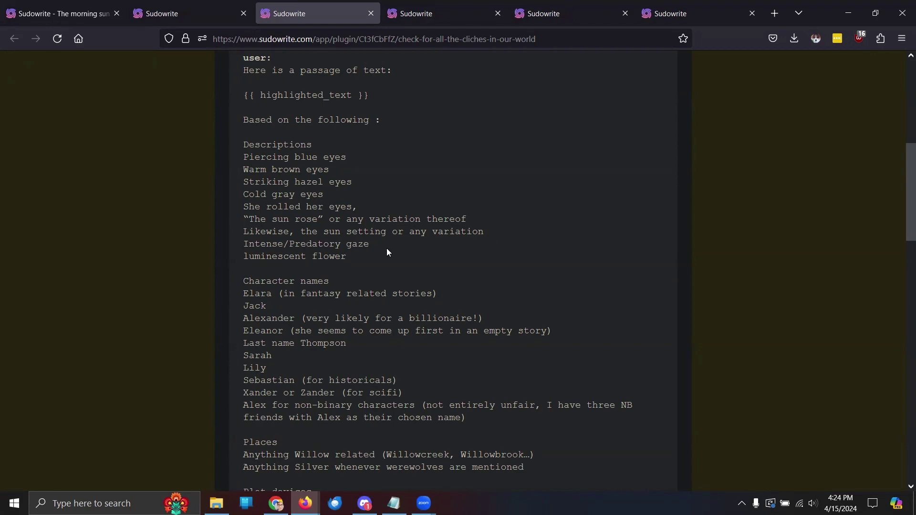
scroll(372, 261, down, 3)
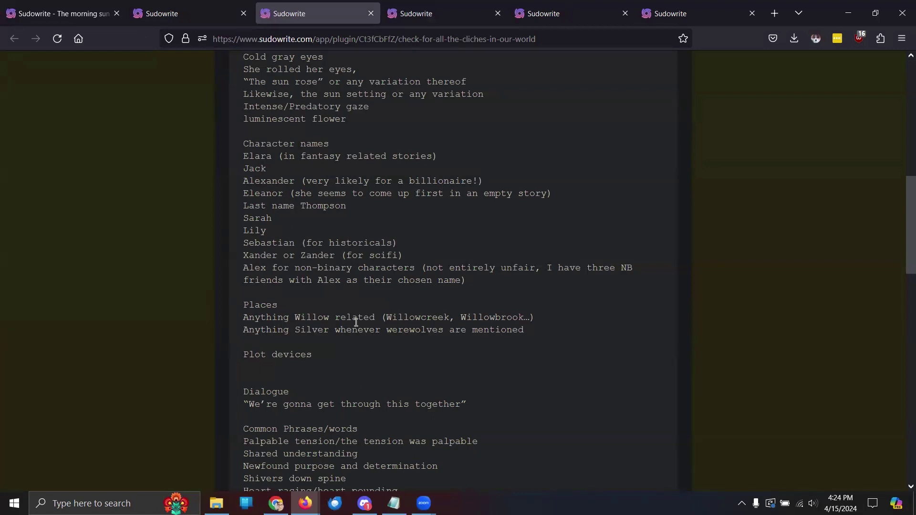
scroll(361, 307, down, 6)
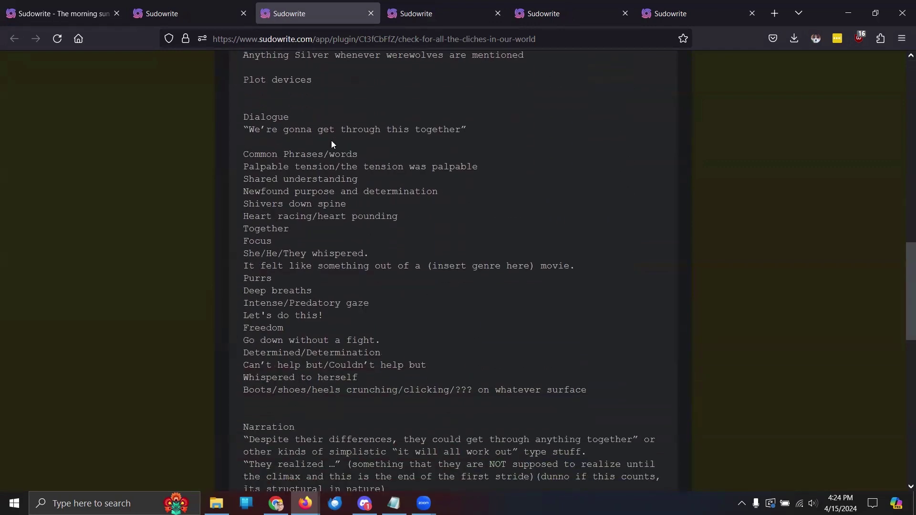
scroll(326, 314, down, 4)
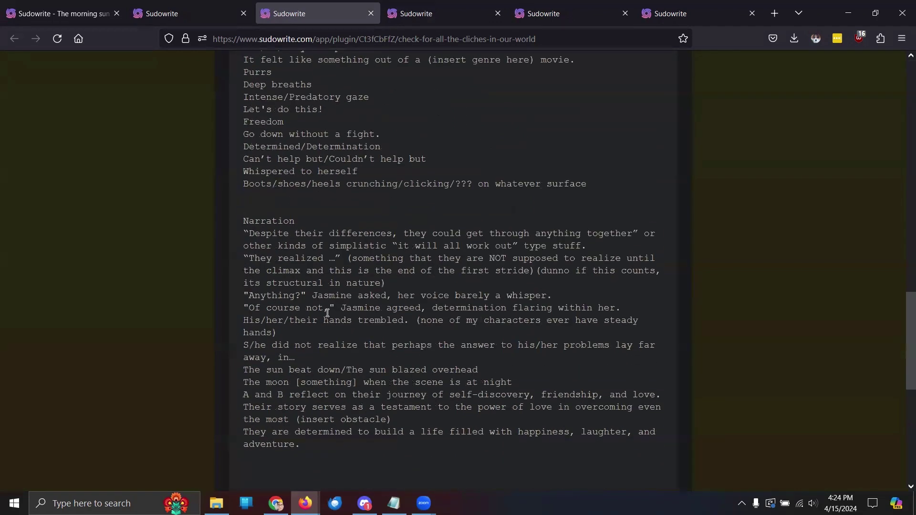
scroll(327, 313, down, 5)
scroll(331, 293, up, 2)
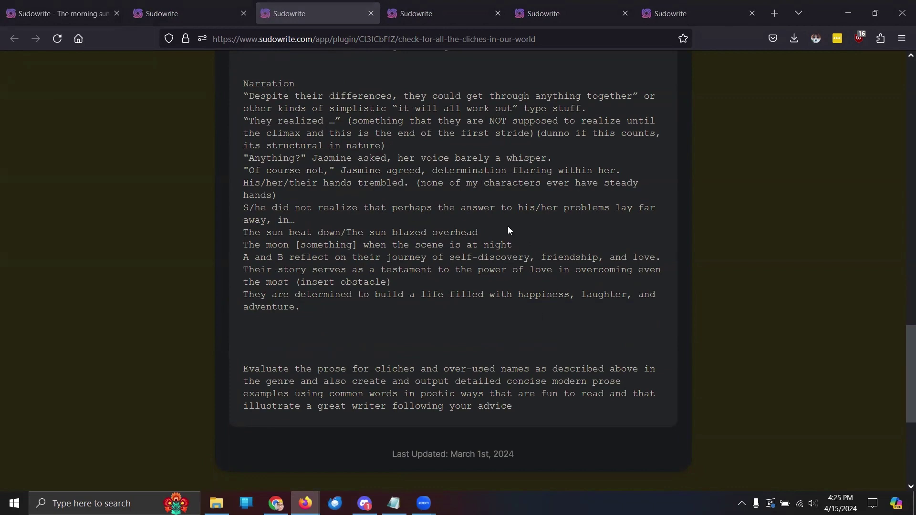
- Run the Check for ALL the Cliches in our world plugin on the full text of Original Test Story
scroll(517, 233, up, 10)
scroll(517, 236, up, 10)
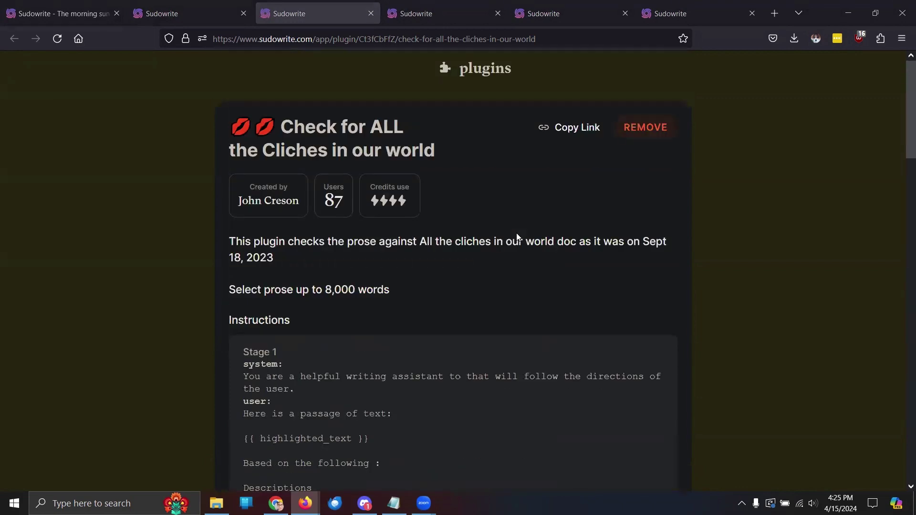
click(190, 11)
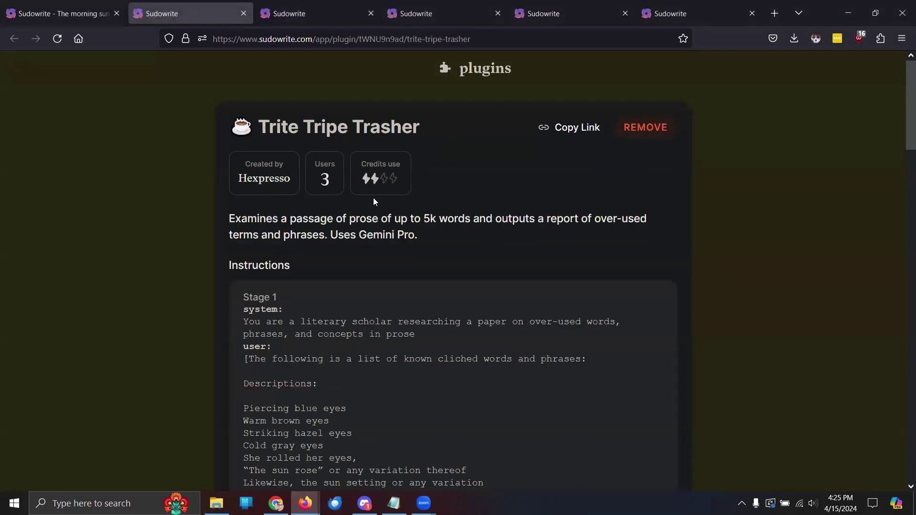
click(60, 13)
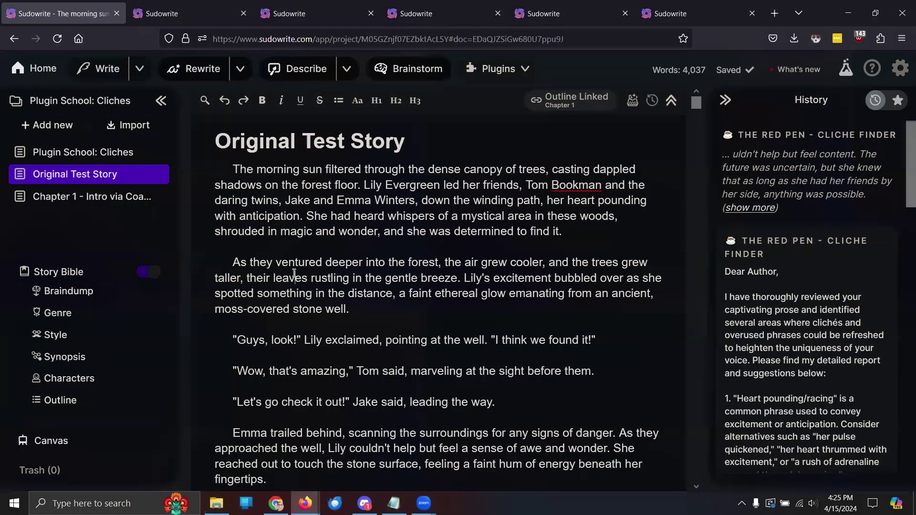
key(ctrl+a)
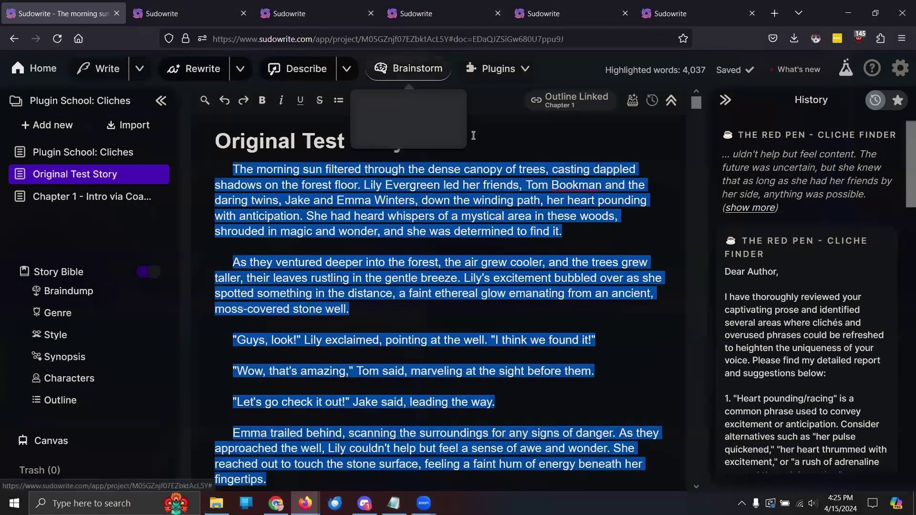
click(512, 76)
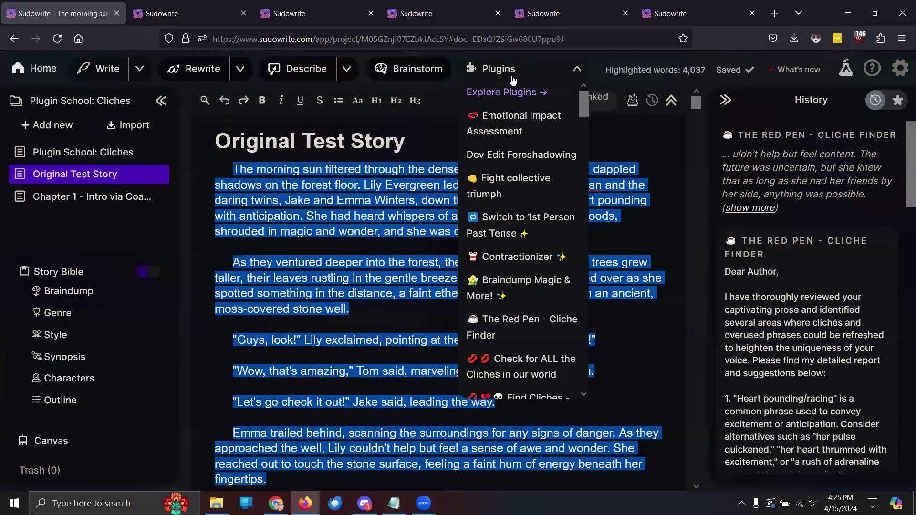
click(517, 371)
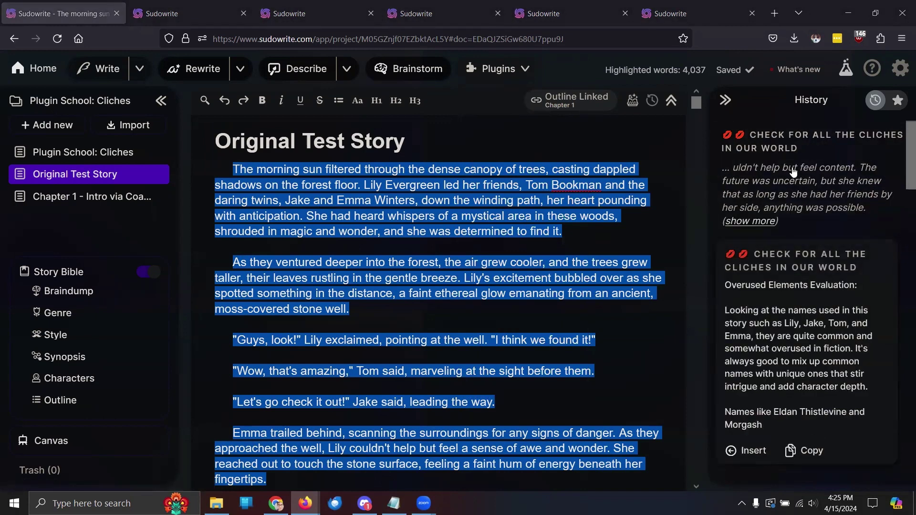
- Skim the plugin's generated report, from the overused elements evaluation through the poetic examples and conclusion
scroll(794, 176, down, 5)
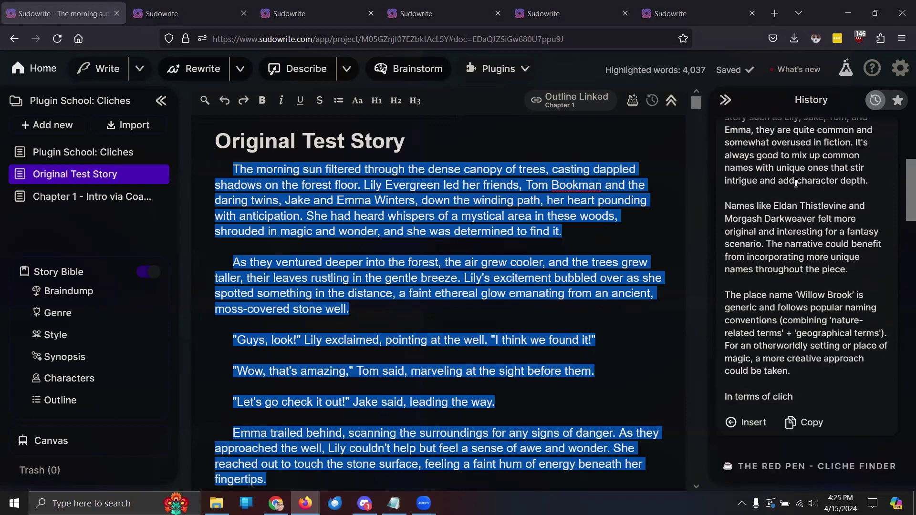
scroll(789, 155, down, 3)
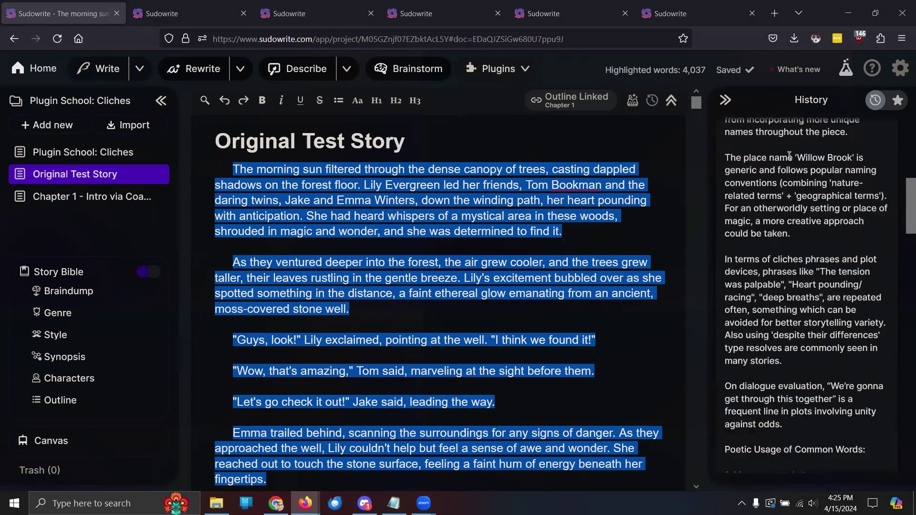
scroll(789, 155, down, 3)
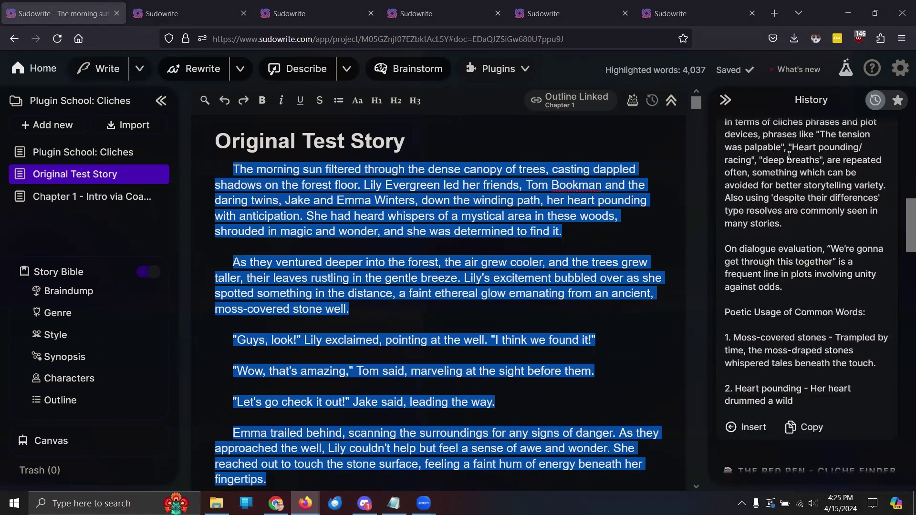
scroll(788, 156, down, 3)
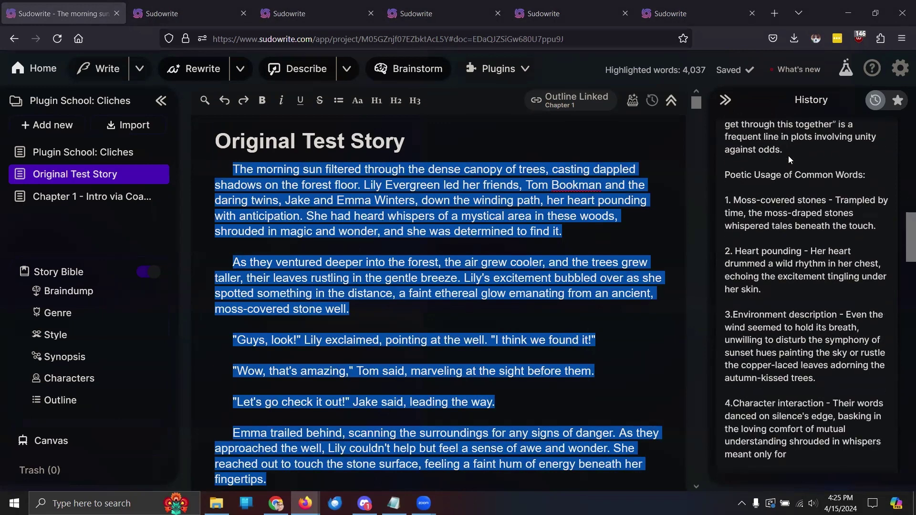
scroll(788, 156, down, 3)
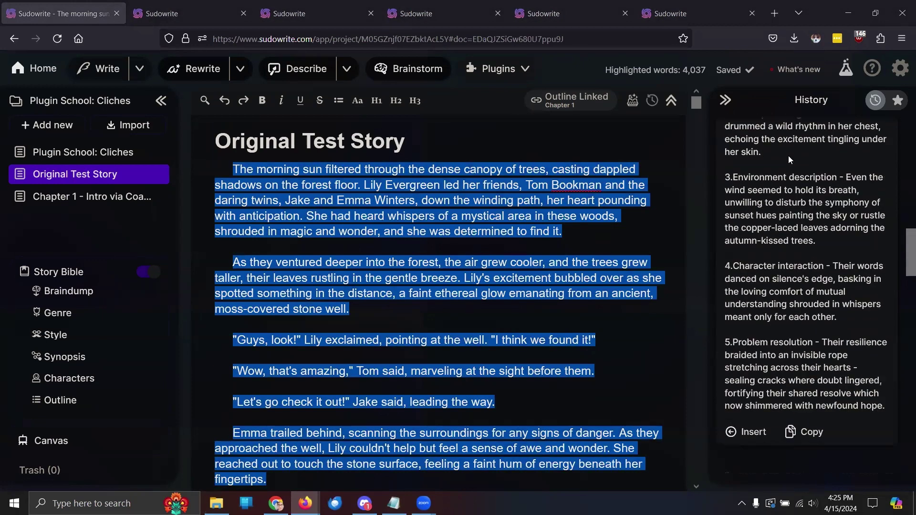
scroll(788, 155, down, 5)
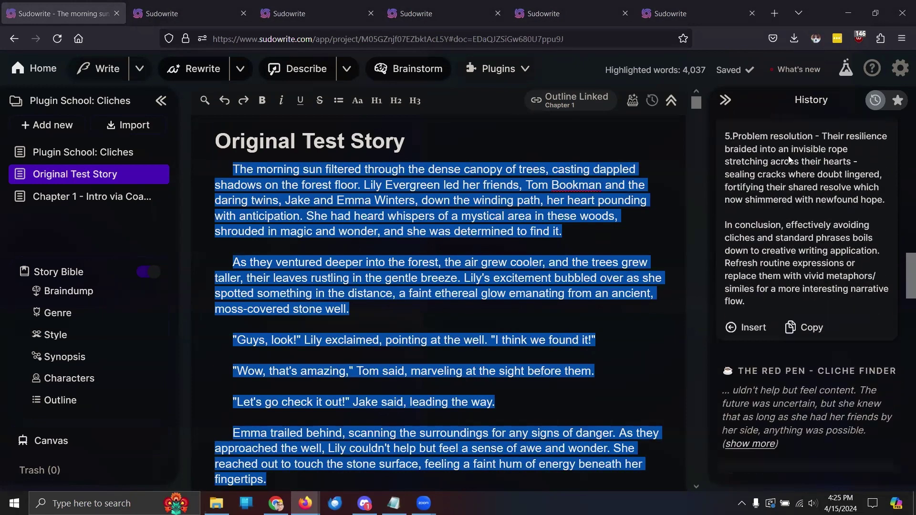
scroll(789, 160, up, 10)
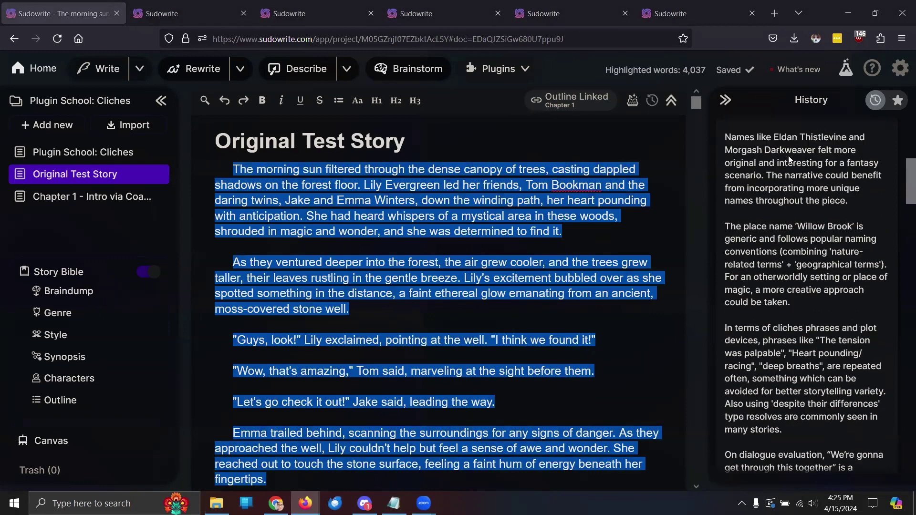
scroll(803, 176, down, 3)
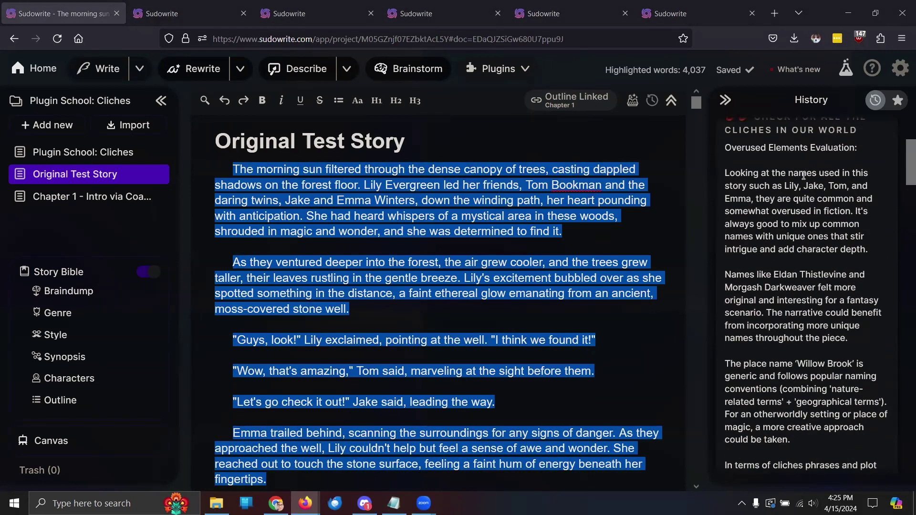
scroll(803, 175, up, 2)
- Check the account's recent activity for the credits used by the Check for ALL the Cliches in our world run
click(900, 68)
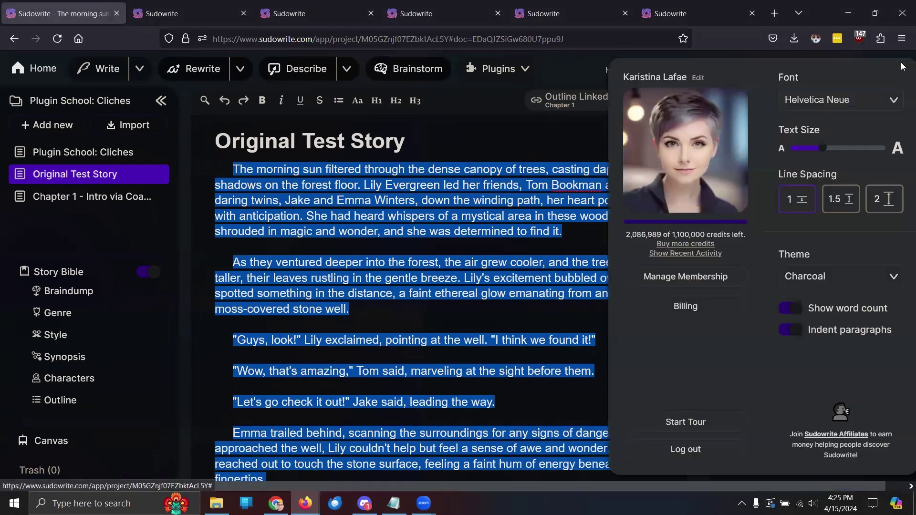
click(682, 254)
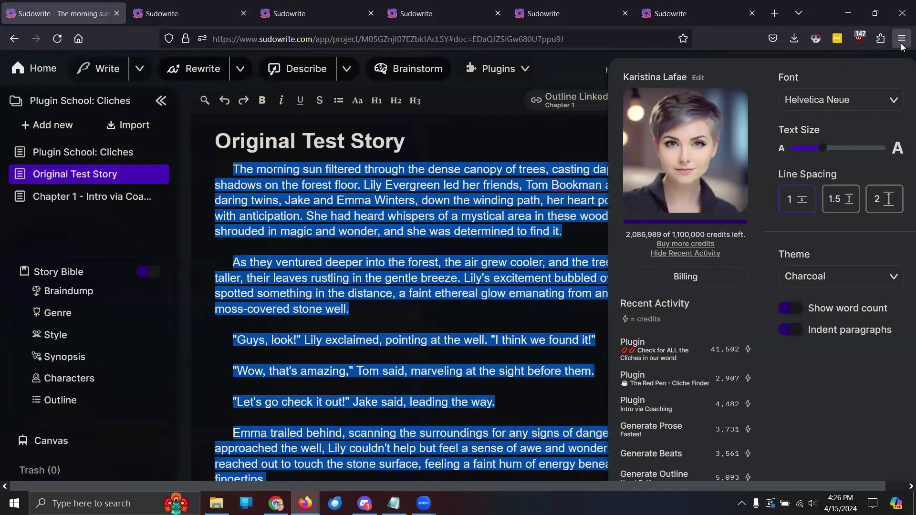
click(560, 139)
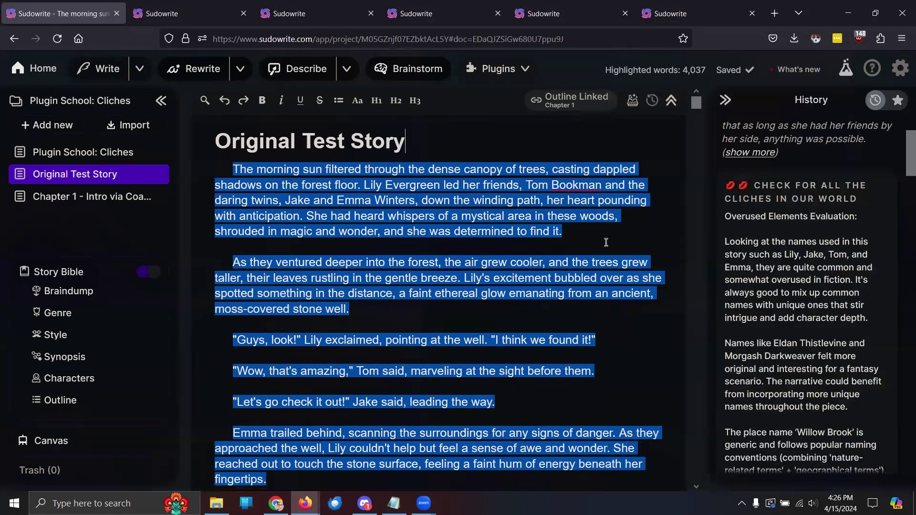
- Read the report's feedback on names, cliché phrases and dialogue closely, along with its Poetic Usage of Common Words examples and conclusion
scroll(783, 248, down, 2)
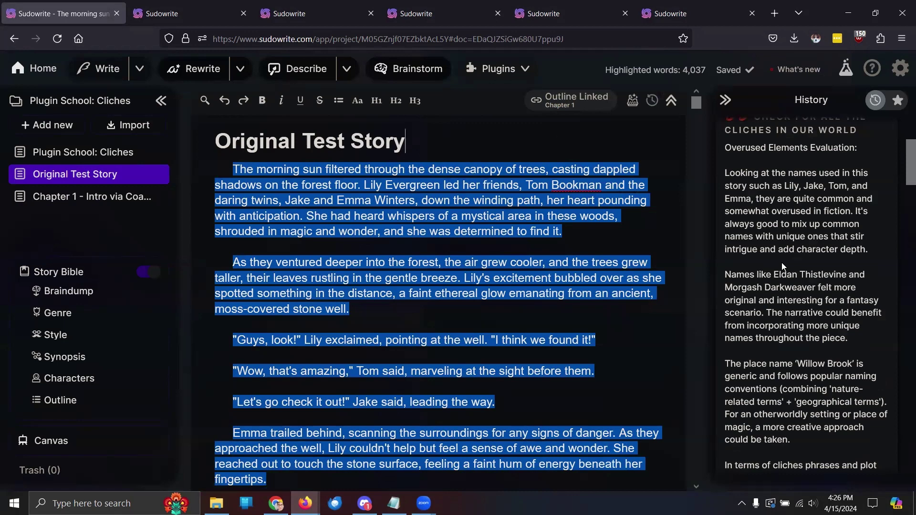
click(581, 246)
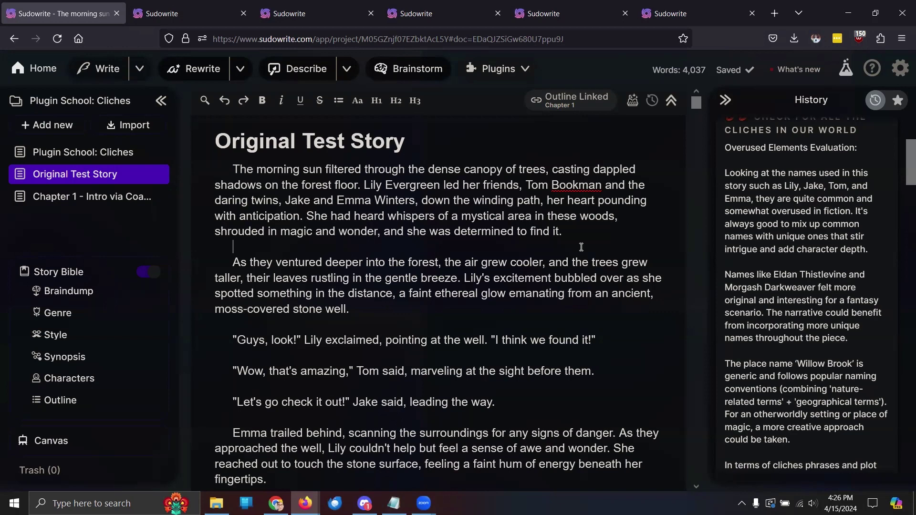
scroll(813, 249, down, 3)
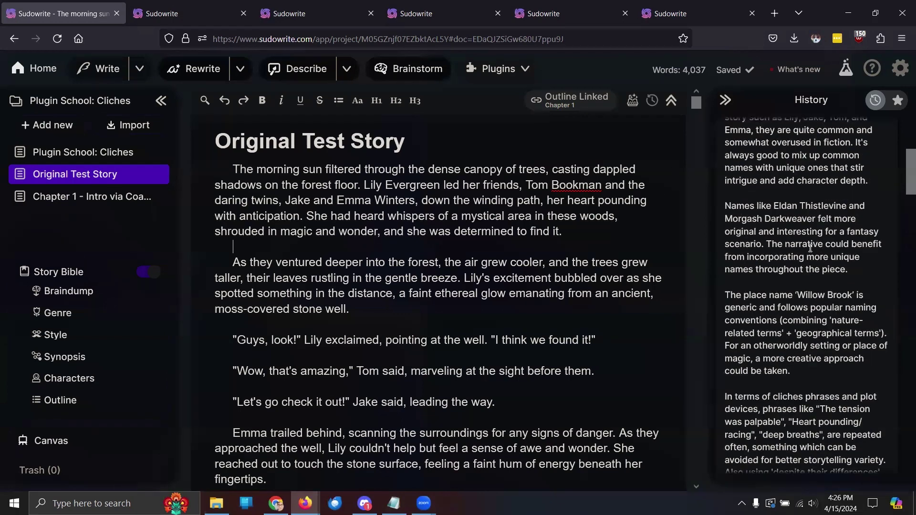
scroll(809, 248, down, 2)
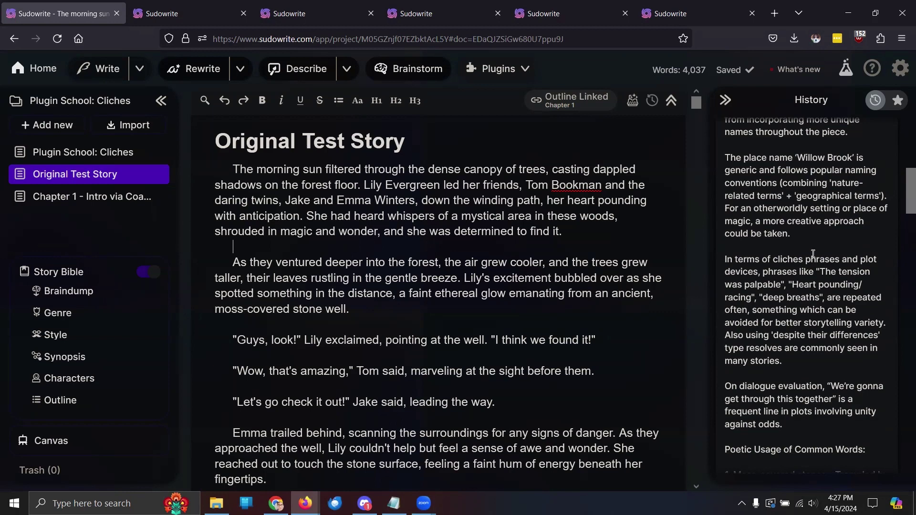
scroll(815, 262, down, 5)
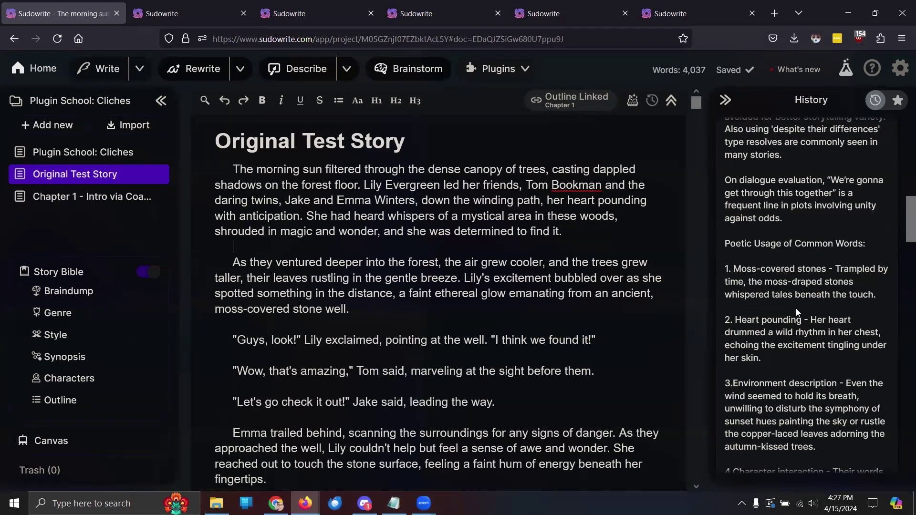
scroll(795, 309, down, 3)
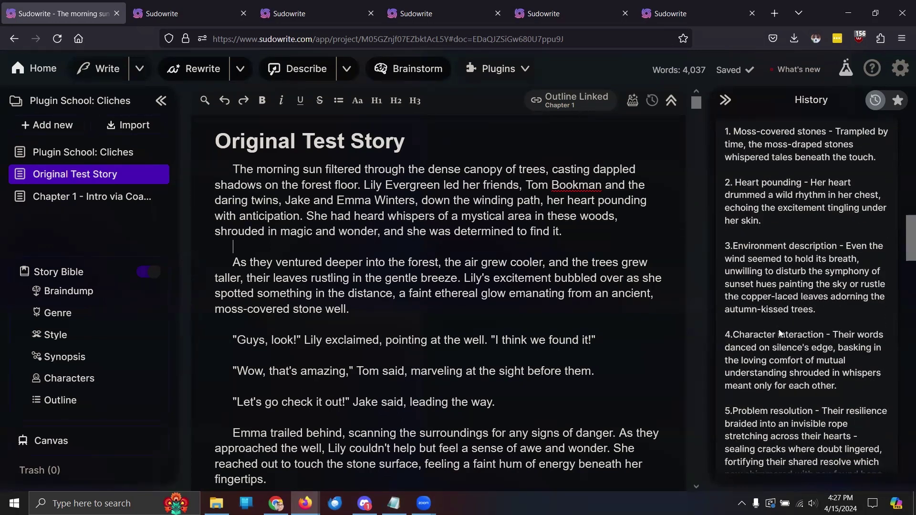
scroll(779, 329, down, 2)
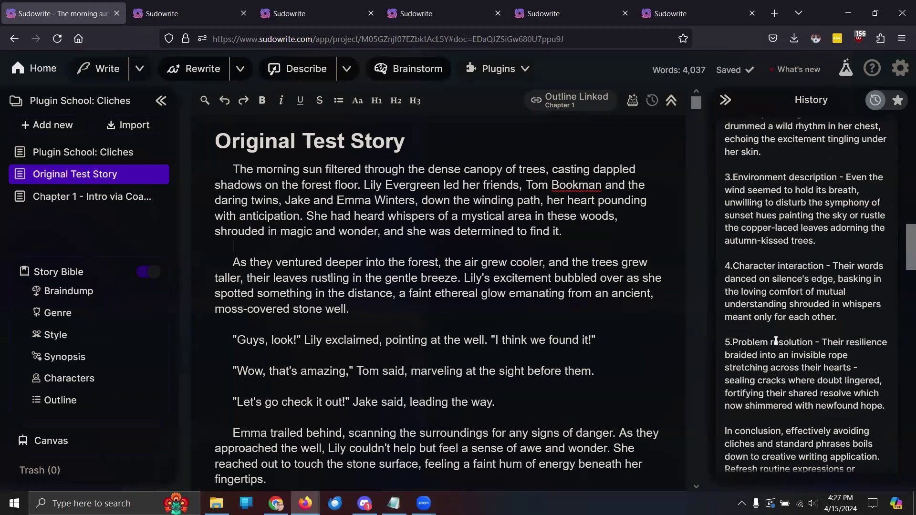
scroll(776, 339, down, 3)
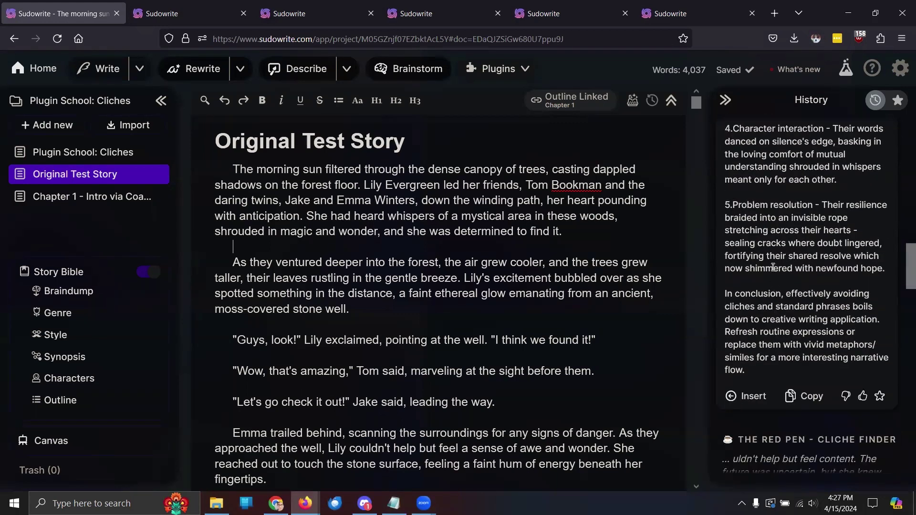
scroll(774, 266, up, 7)
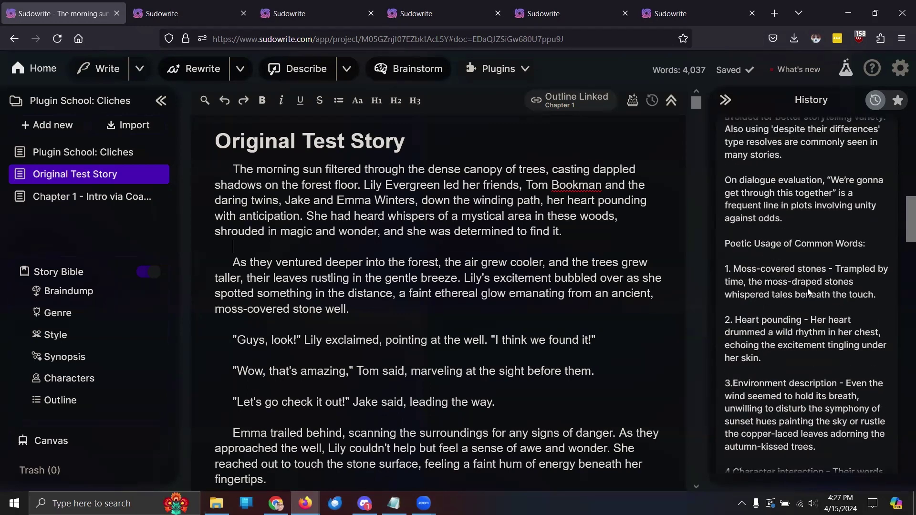
scroll(807, 288, down, 5)
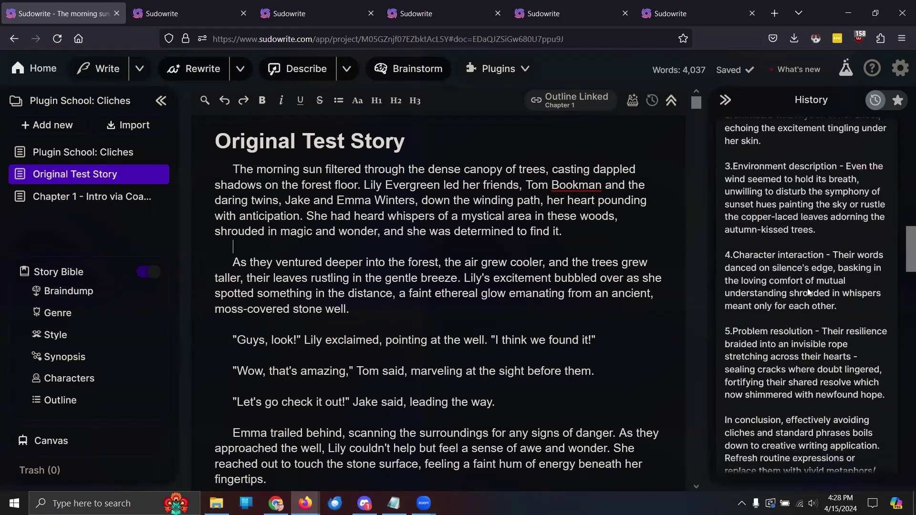
scroll(808, 292, down, 3)
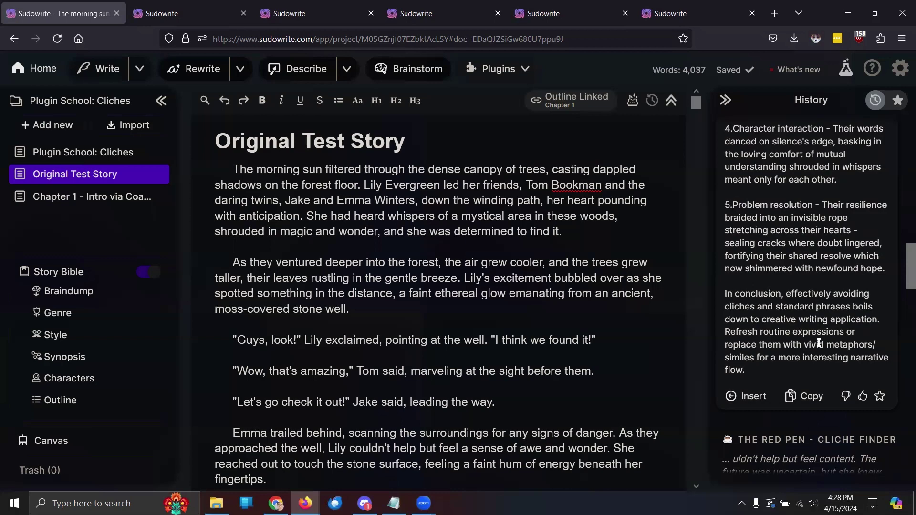
scroll(819, 342, up, 10)
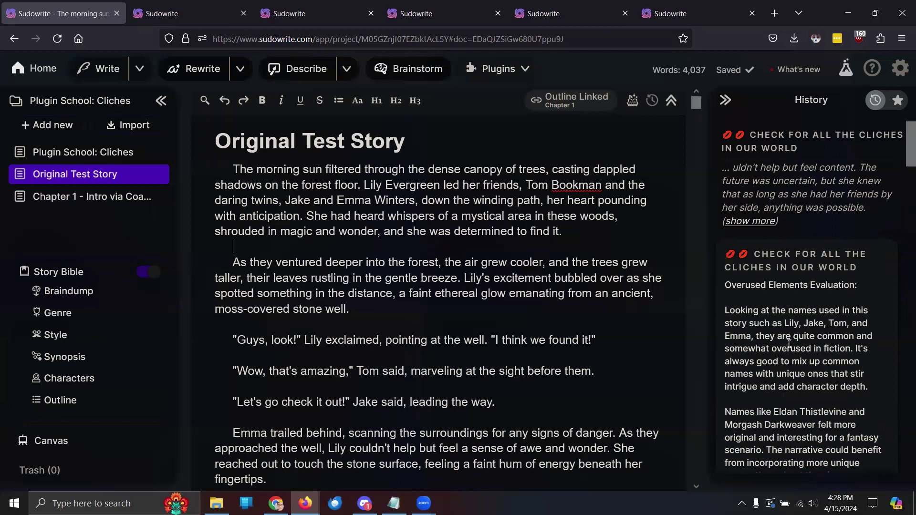
- Examine the Find Cliches - then kill them plugin's credit use, word limit and Stage 1 and Stage 2 instructions
click(245, 501)
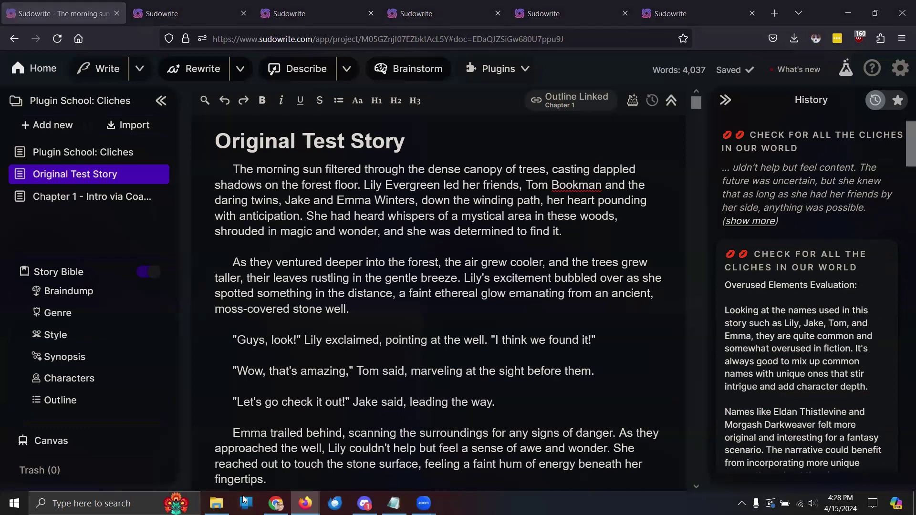
click(639, 316)
click(676, 4)
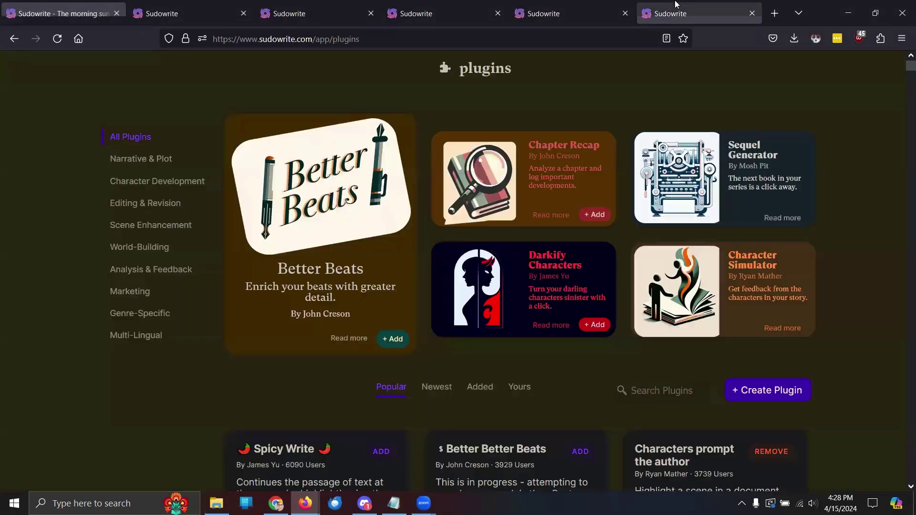
click(534, 4)
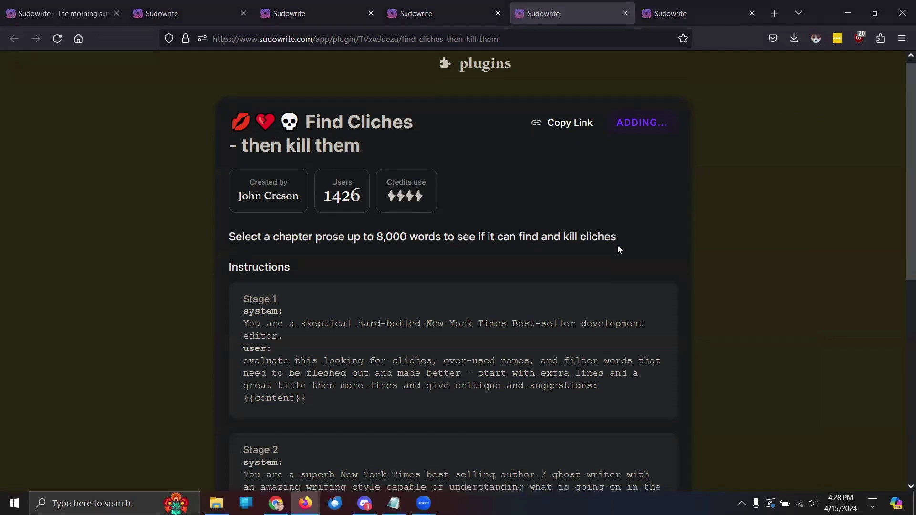
scroll(617, 245, down, 7)
scroll(629, 241, up, 1)
scroll(634, 236, up, 5)
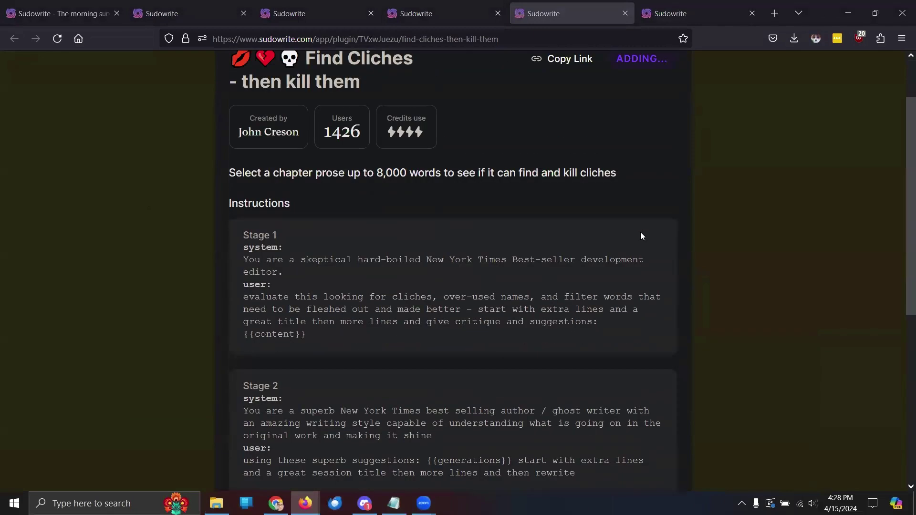
scroll(644, 228, down, 4)
scroll(647, 228, up, 4)
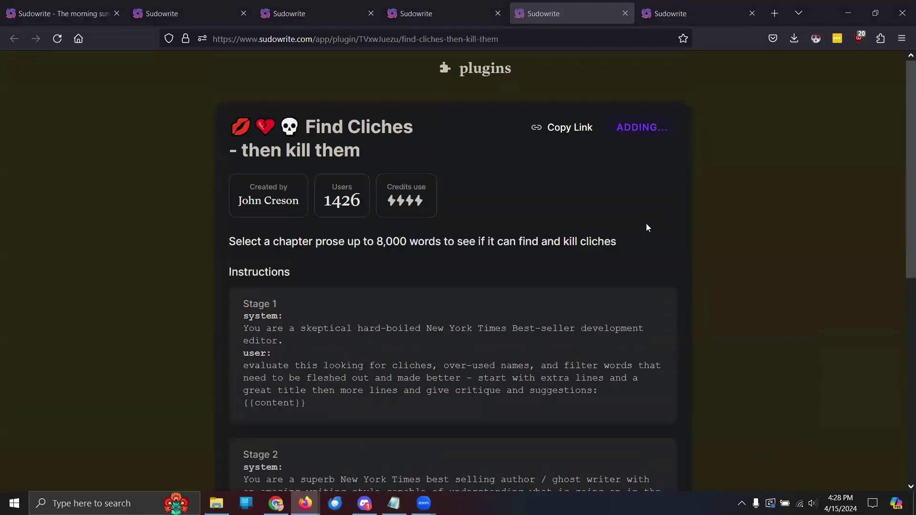
scroll(592, 234, down, 4)
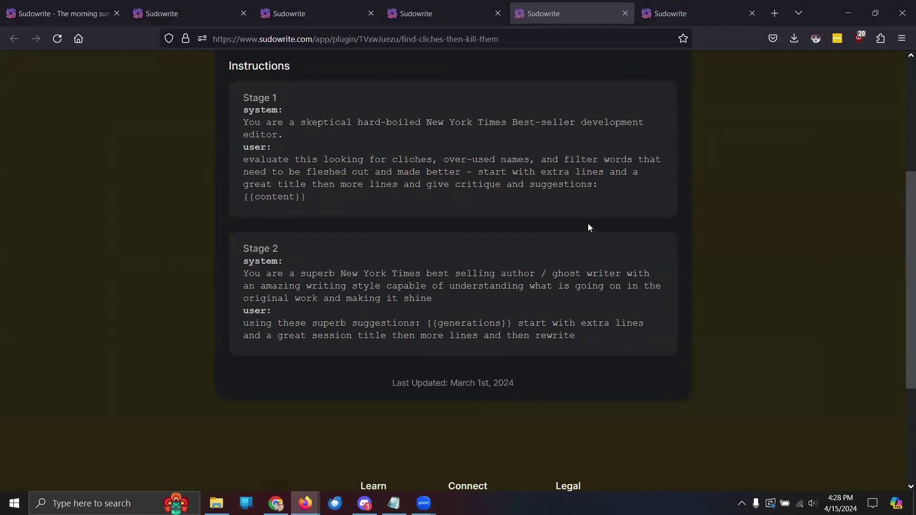
- Look for Find Cliches - then kill them in the list of plugins available to the Original Test Story document
scroll(589, 228, up, 4)
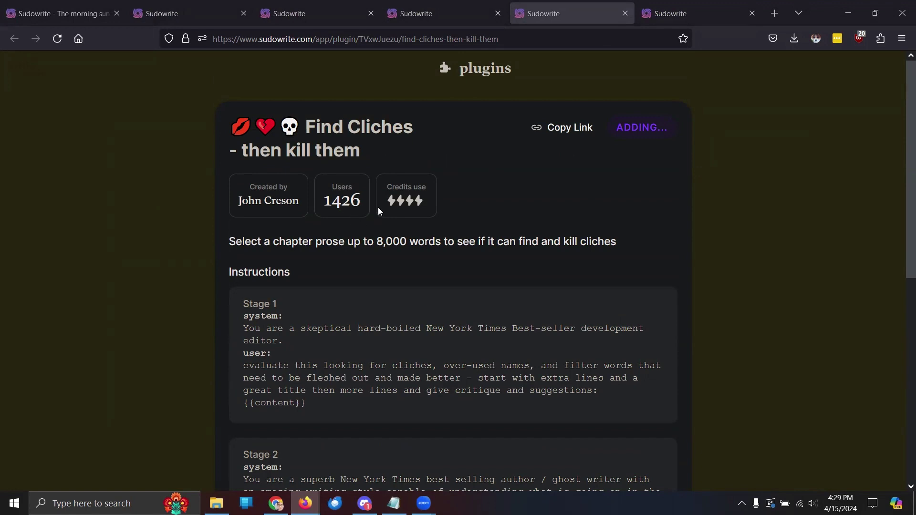
click(88, 16)
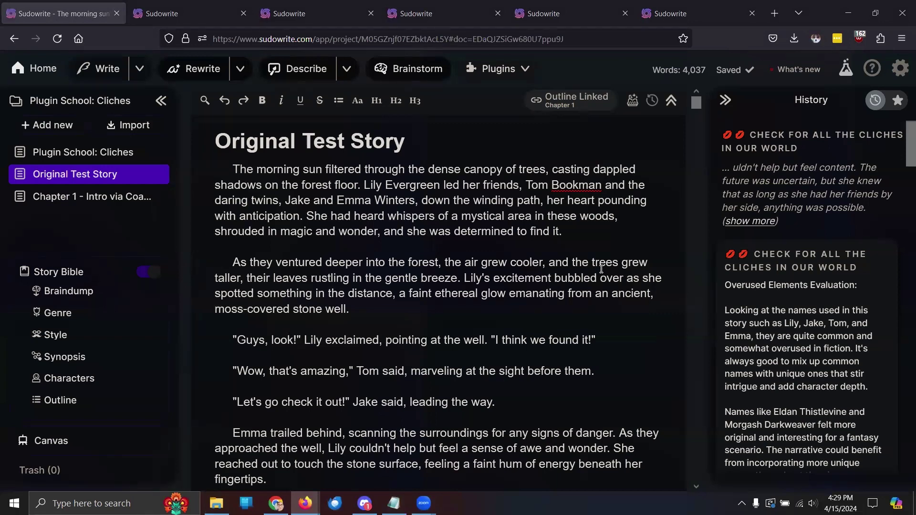
click(500, 246)
click(513, 57)
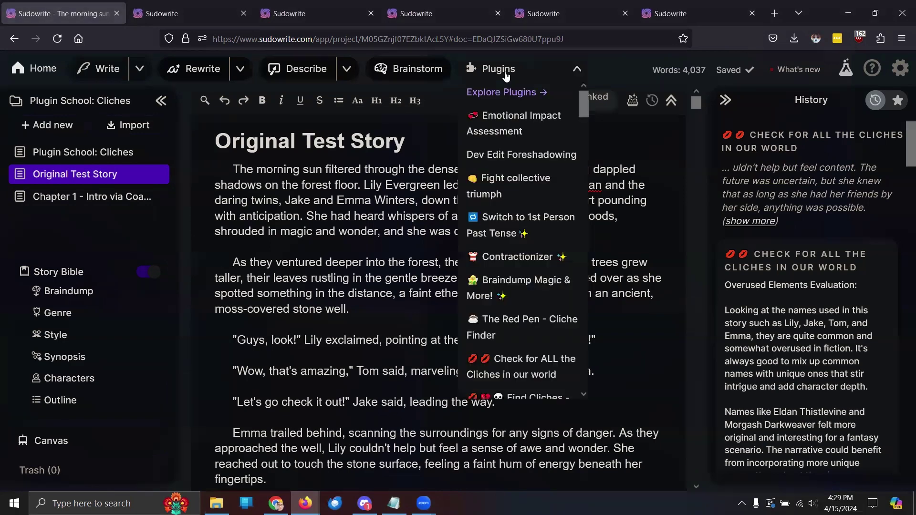
scroll(528, 228, down, 2)
scroll(528, 228, down, 2)
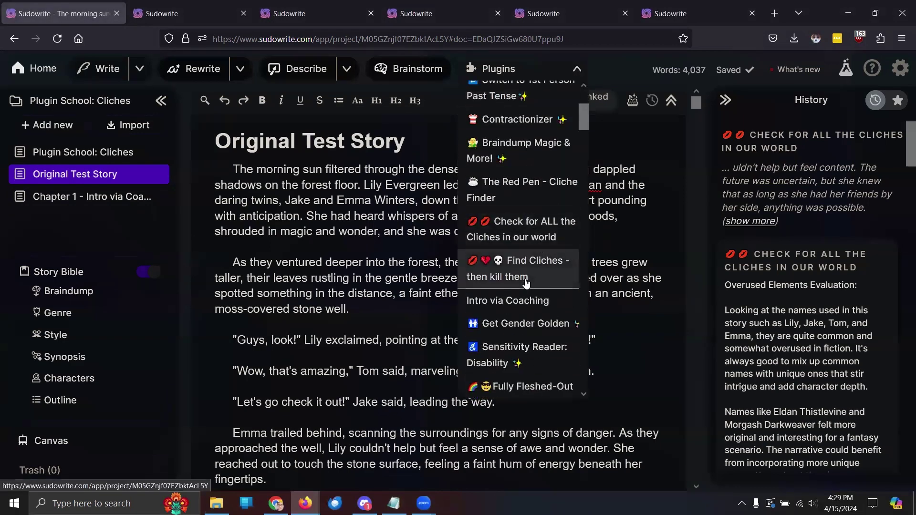
click(398, 276)
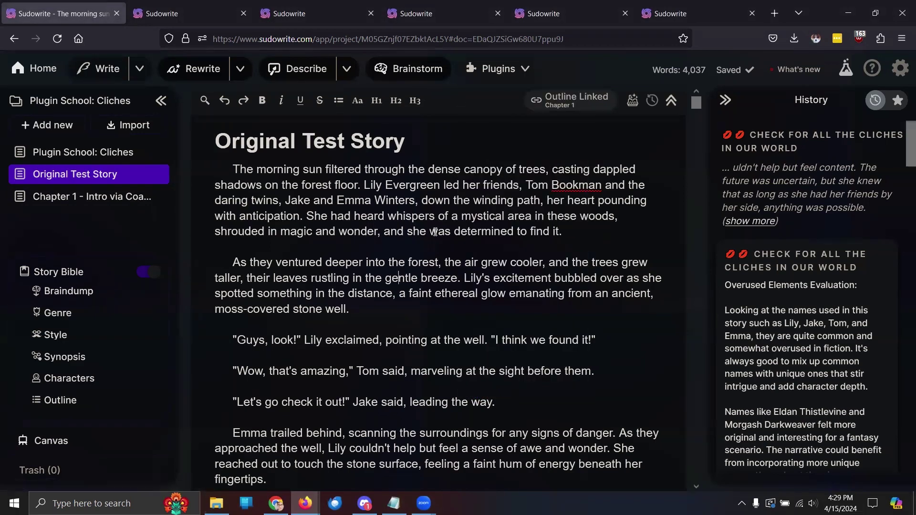
- Close the Check for ALL the Cliches in our world page and reexamine the Find Cliches - then kill them stage instructions
click(451, 8)
click(346, 15)
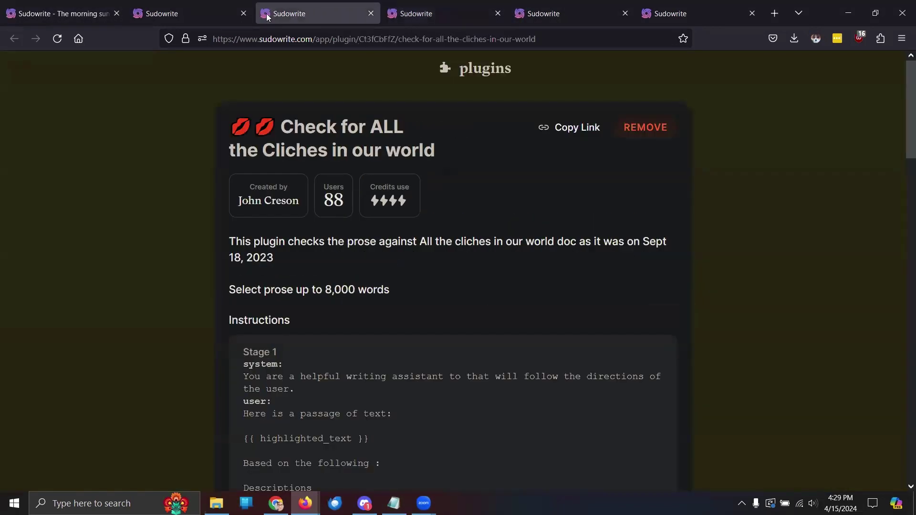
click(371, 14)
click(191, 11)
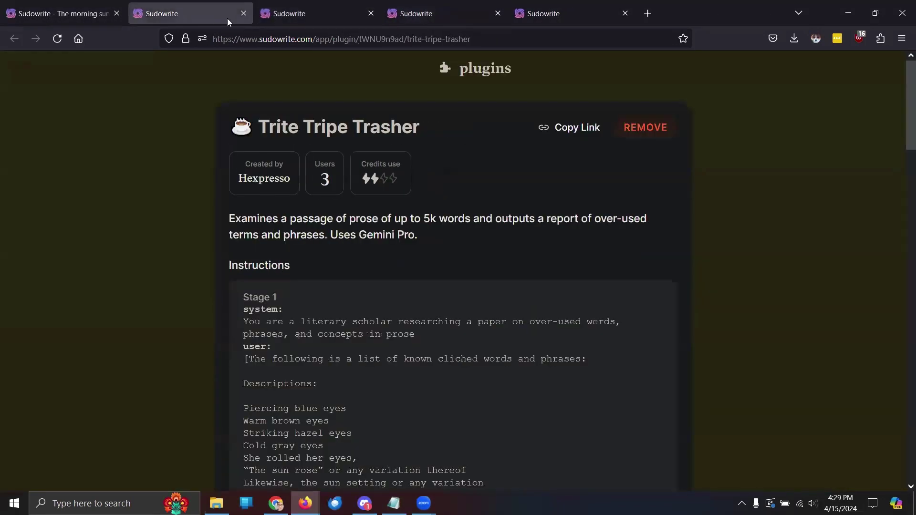
click(406, 14)
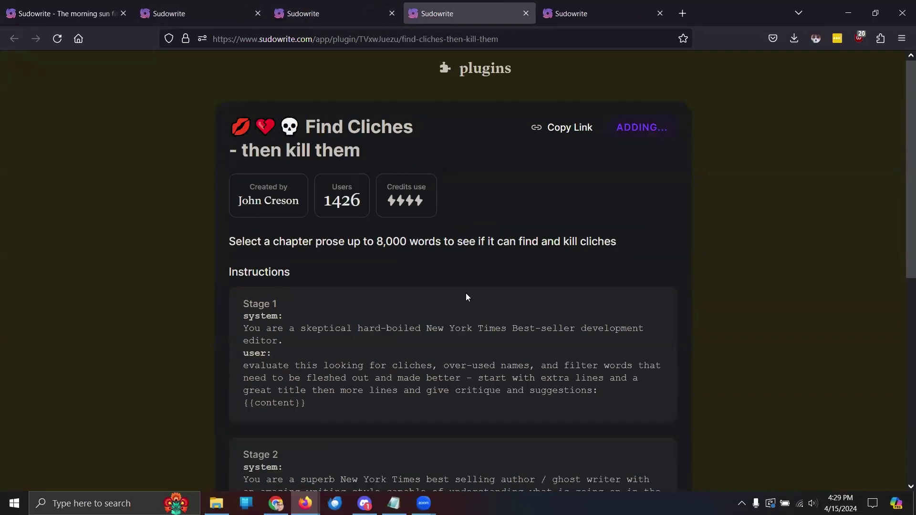
scroll(465, 282, down, 5)
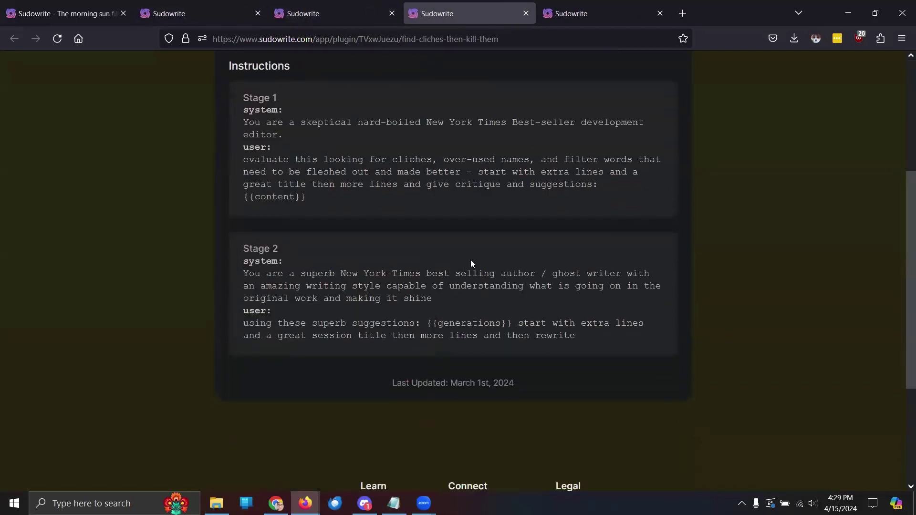
scroll(471, 260, up, 3)
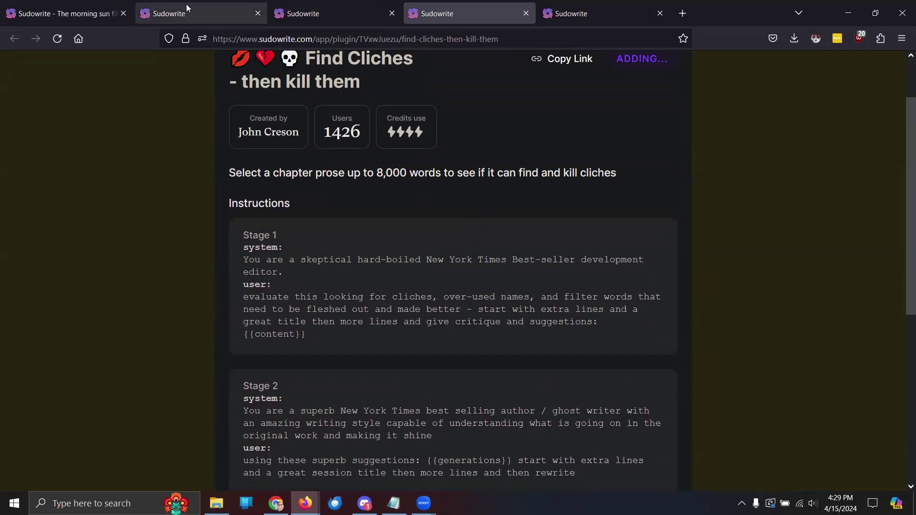
- Examine the Check for ALL the Cliches in our world plugin's instructions through its link in the Plugin School: Cliches document
key(ctrl+1)
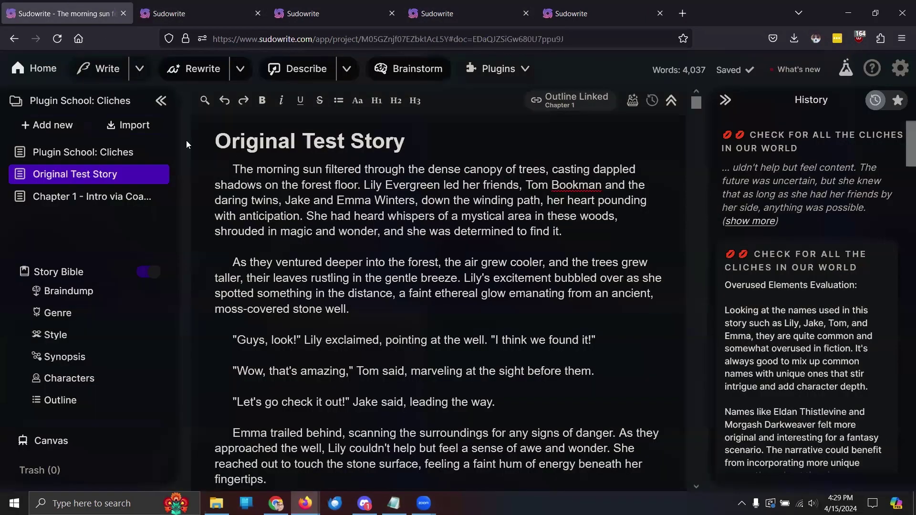
click(70, 154)
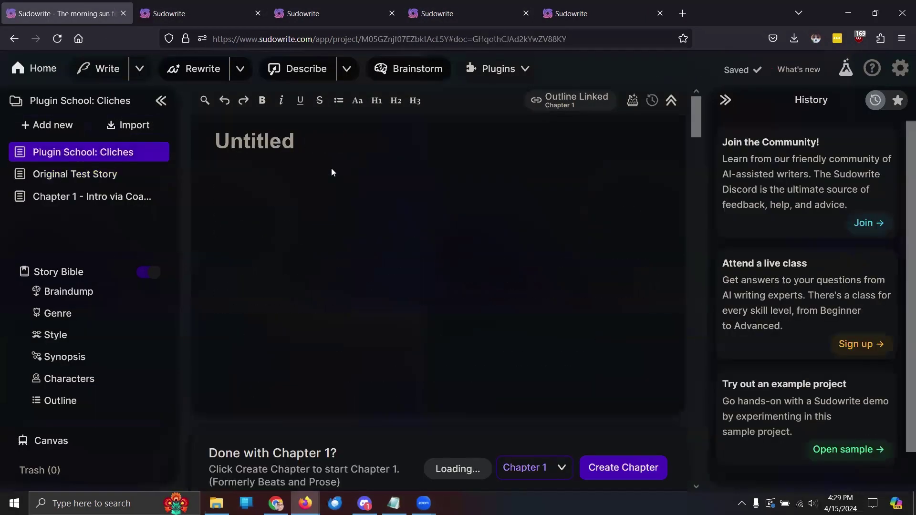
scroll(361, 214, down, 8)
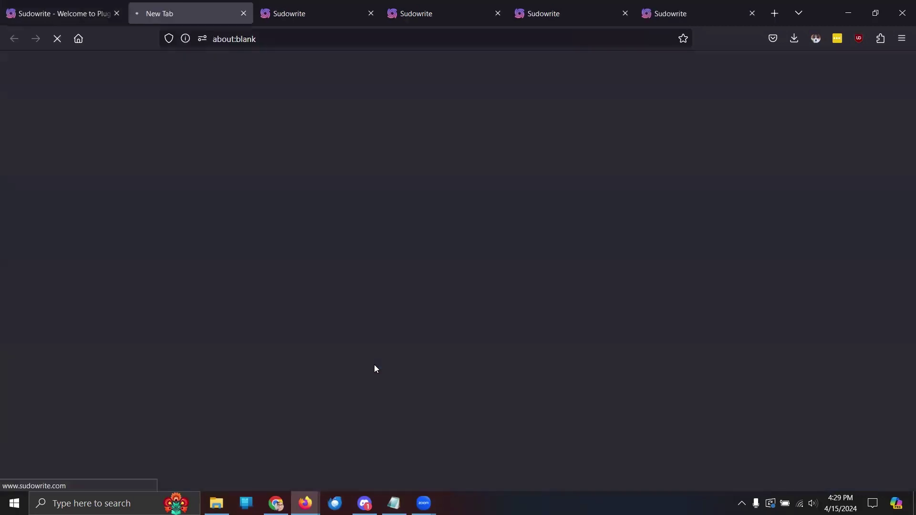
click(374, 363)
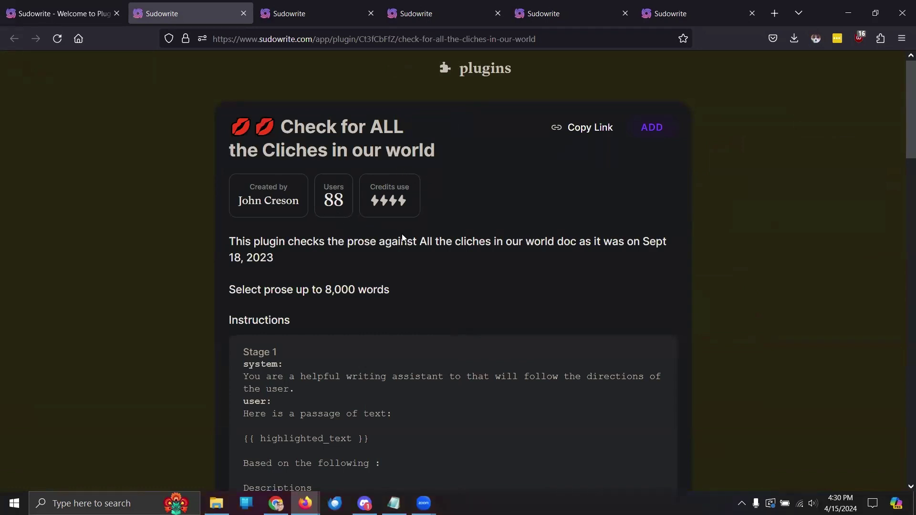
scroll(393, 228, down, 12)
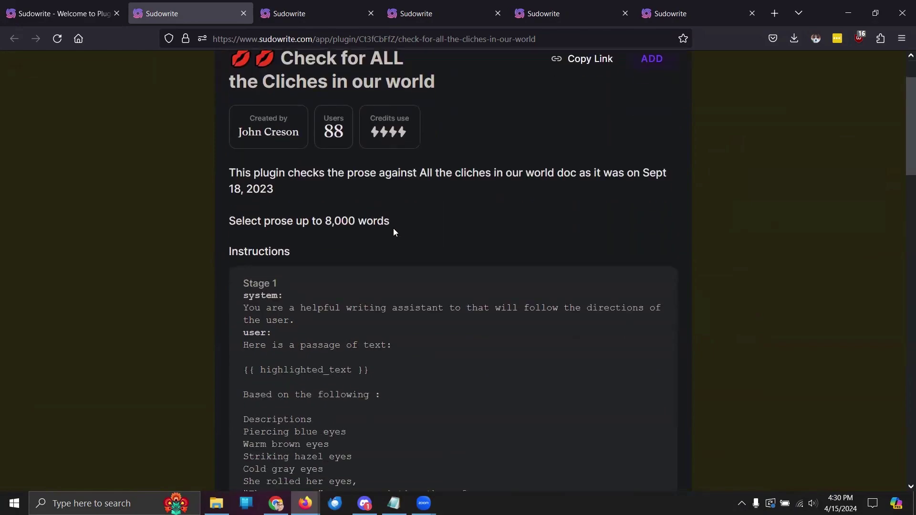
scroll(394, 228, down, 10)
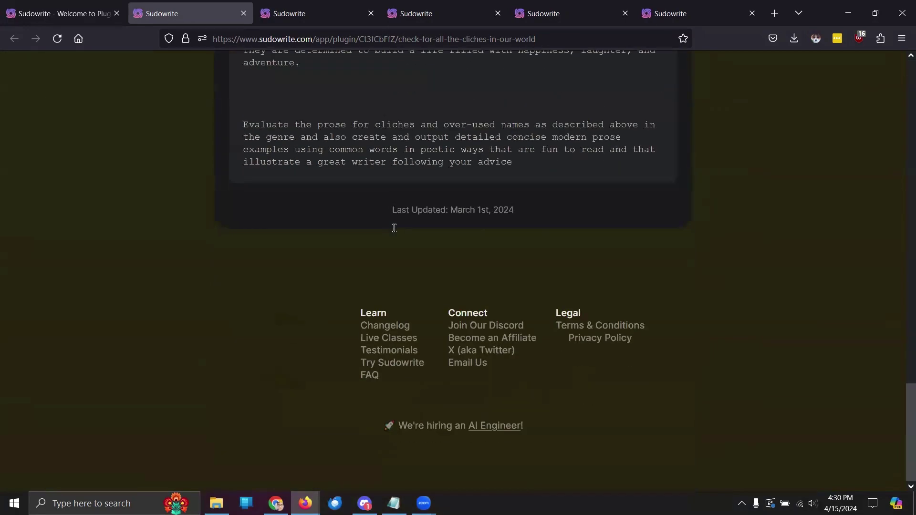
scroll(394, 231, up, 20)
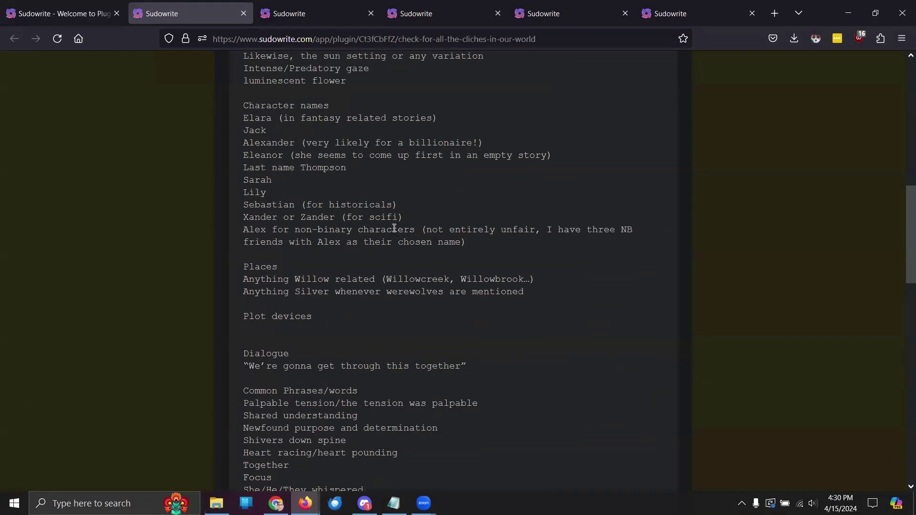
scroll(394, 232, up, 2)
scroll(394, 232, up, 4)
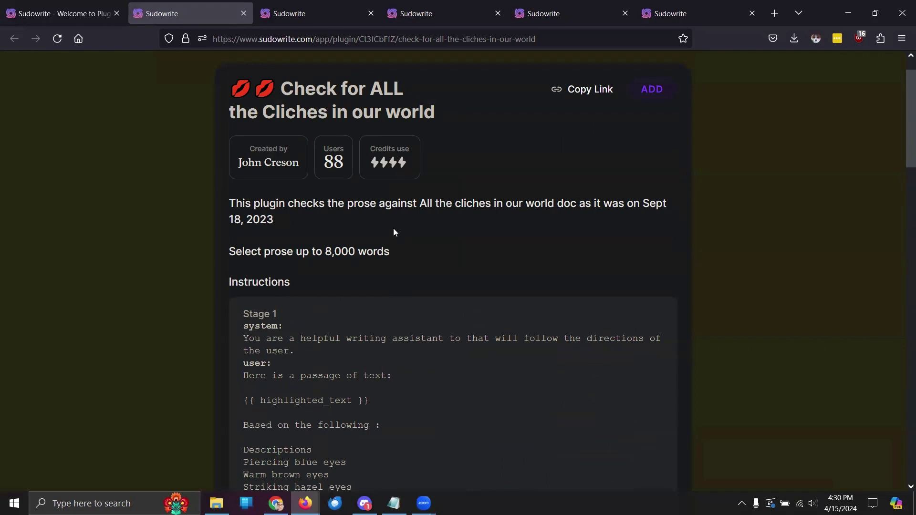
click(243, 14)
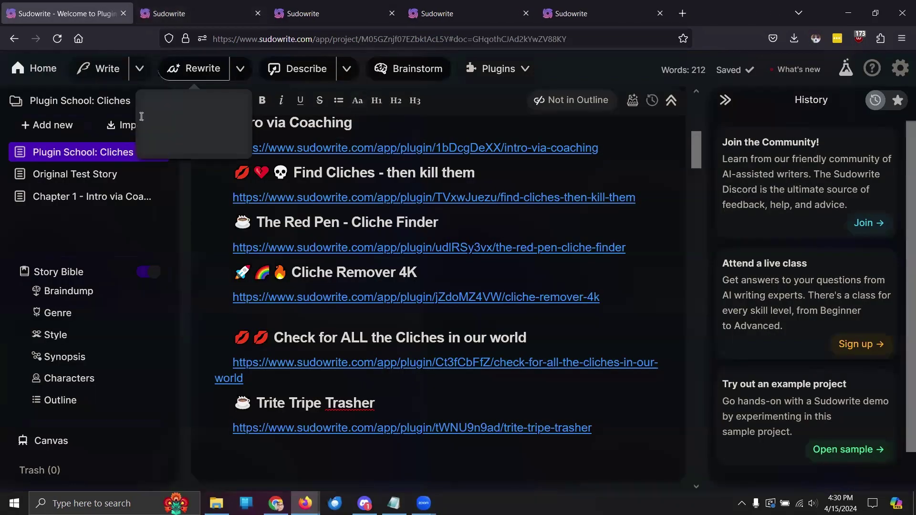
- Try to run Find Cliches - then kill them on Original Test Story and return to the plugin's description page
click(94, 176)
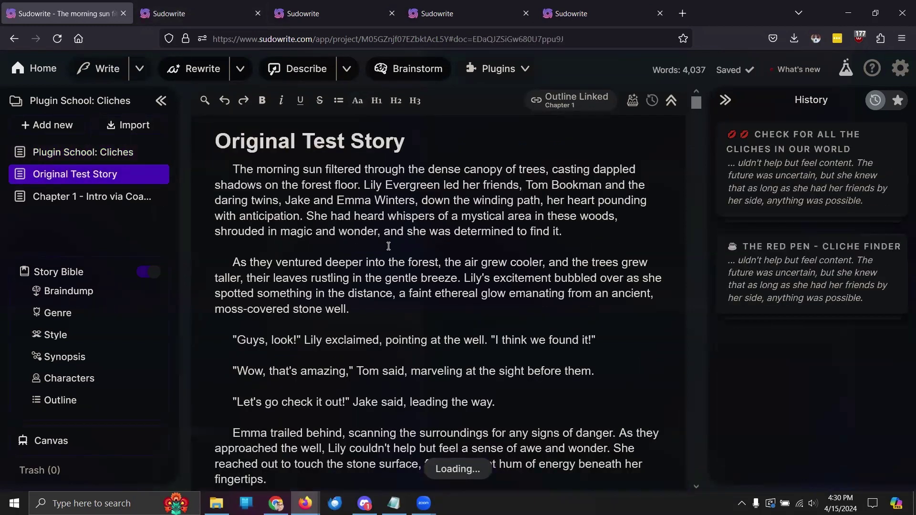
key(ctrl+a)
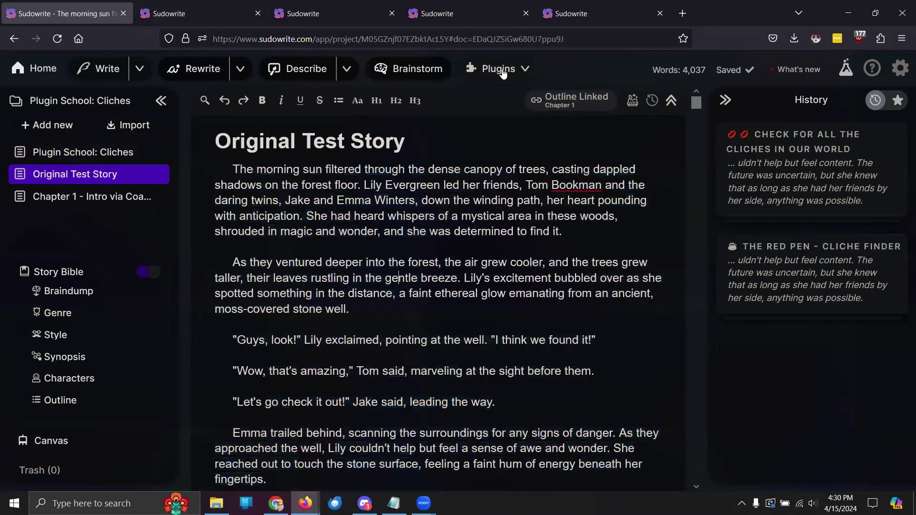
click(498, 69)
scroll(523, 310, down, 3)
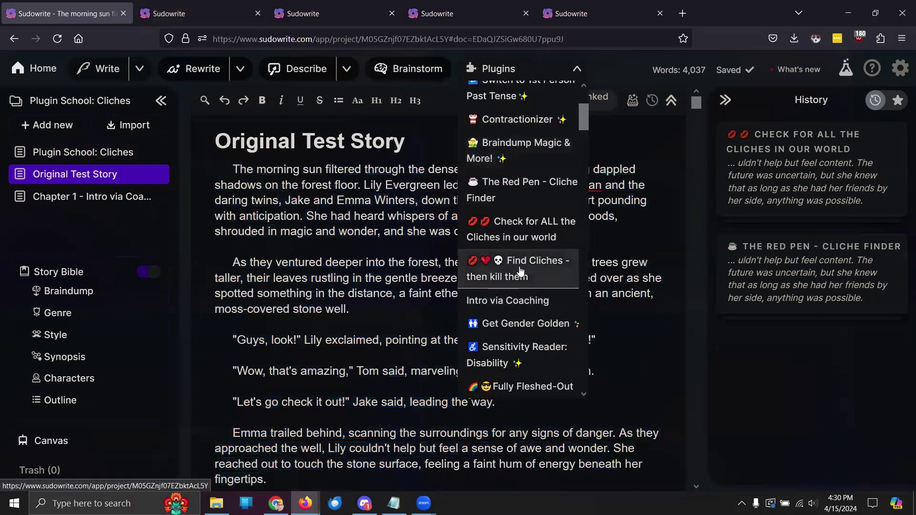
click(519, 271)
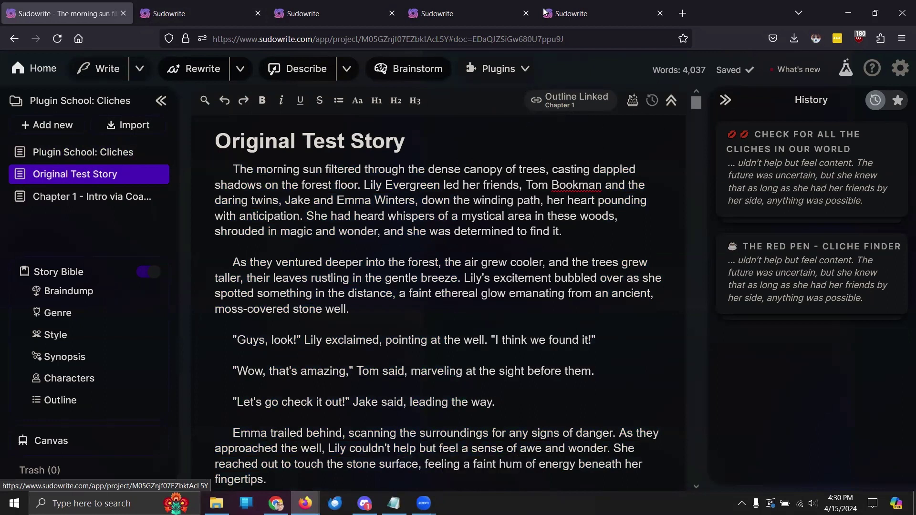
click(435, 13)
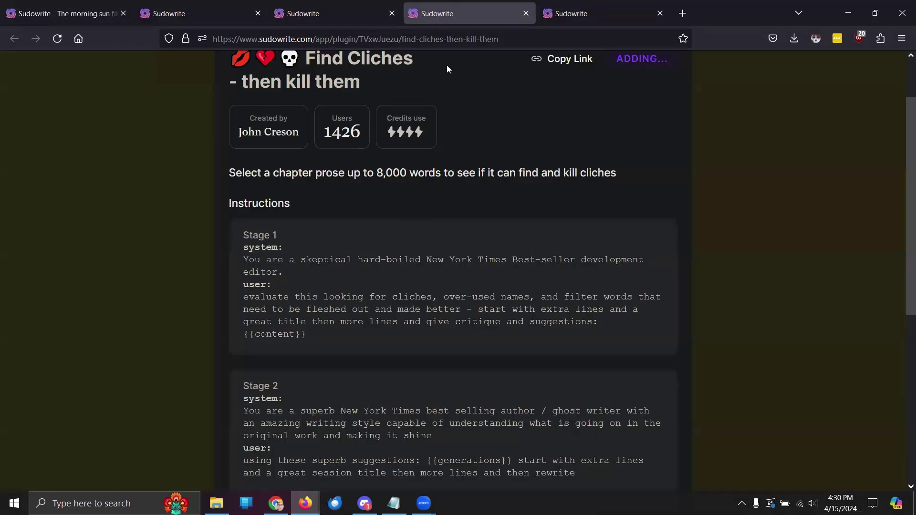
- Run the "Find Cliches - then kill them" plugin on the entire text of Original Test Story
scroll(430, 271, down, 2)
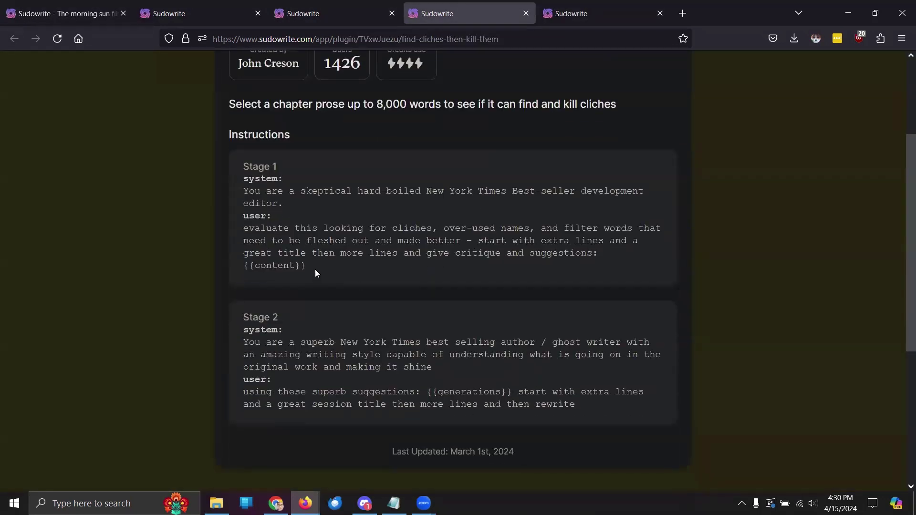
scroll(315, 270, up, 2)
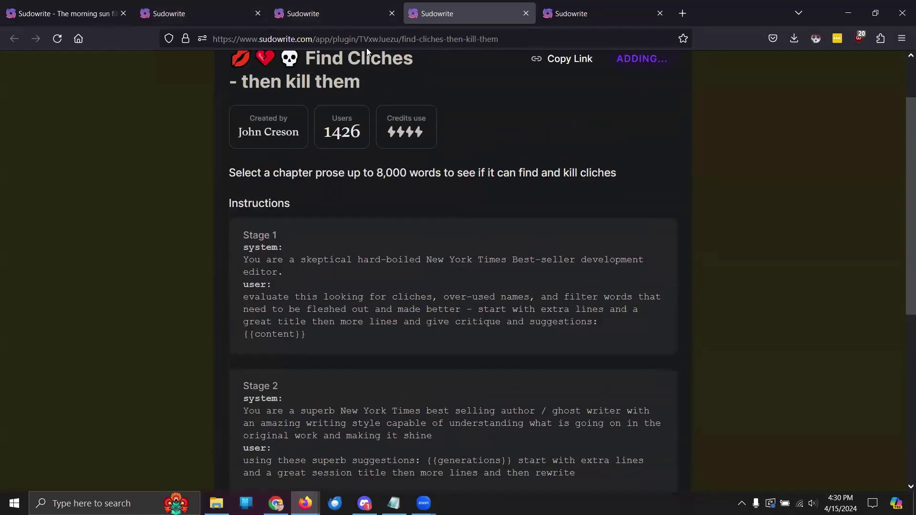
click(54, 17)
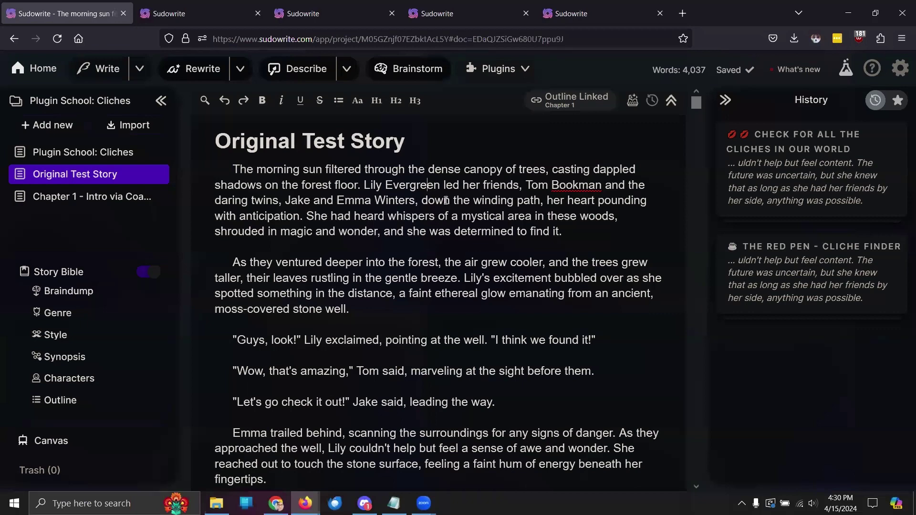
key(ctrl+a)
click(496, 70)
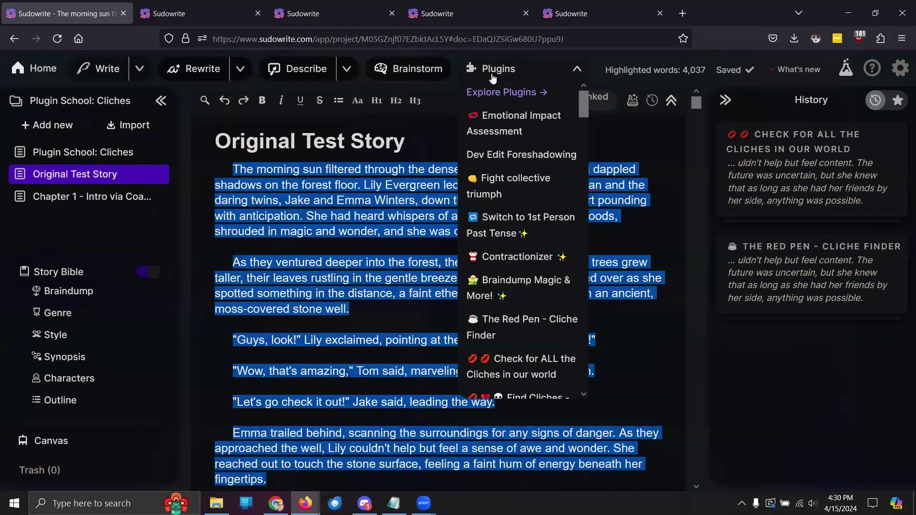
scroll(522, 270, down, 3)
click(520, 274)
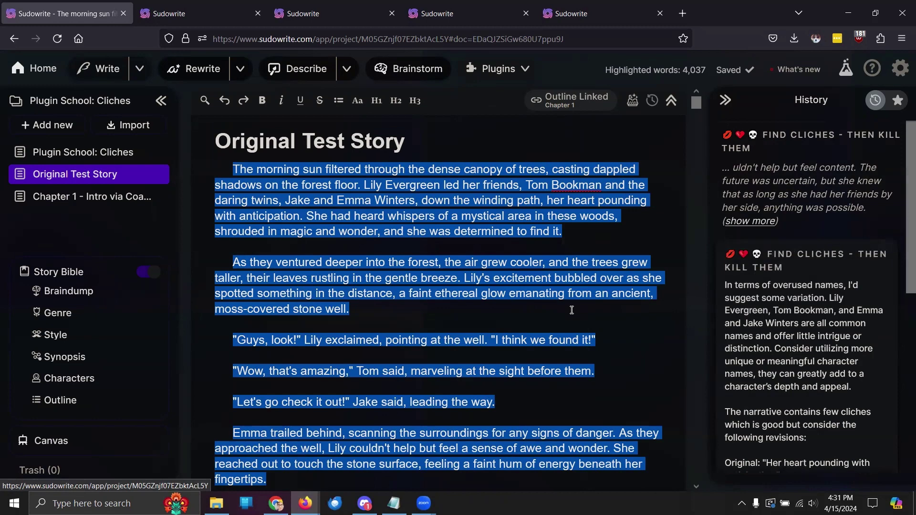
- Skim the plugin's critique and suggested revisions for the story in the History
scroll(784, 230, down, 7)
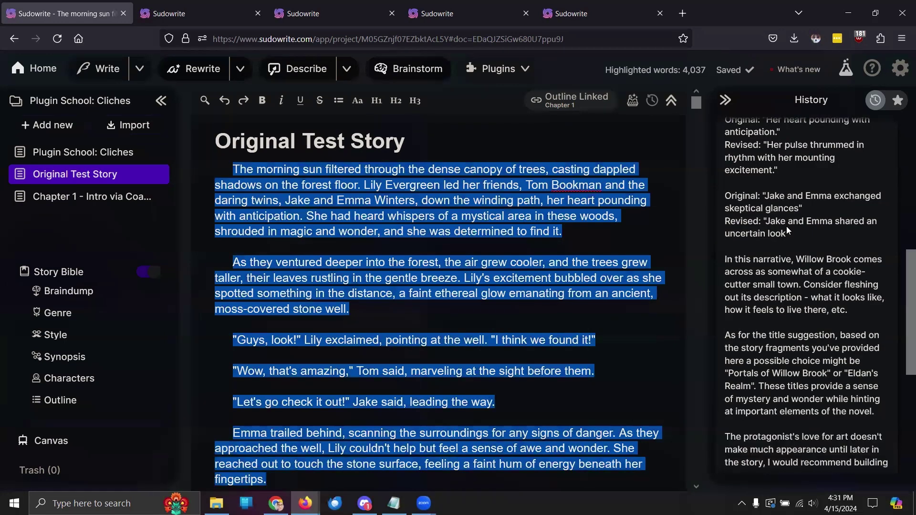
scroll(786, 226, up, 3)
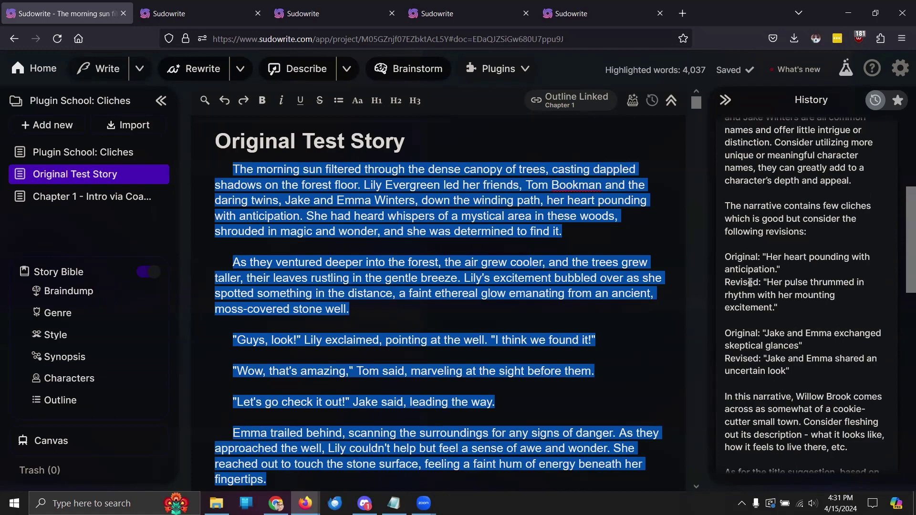
scroll(749, 281, down, 6)
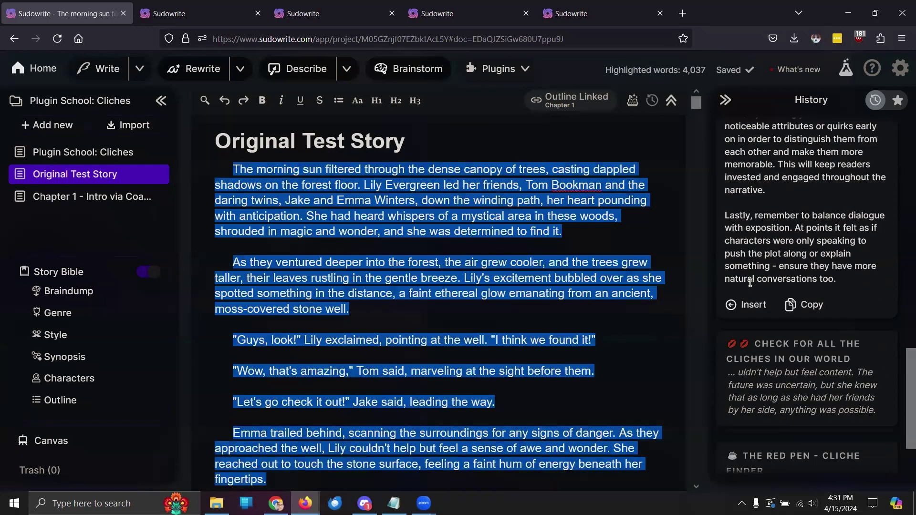
scroll(751, 248, up, 10)
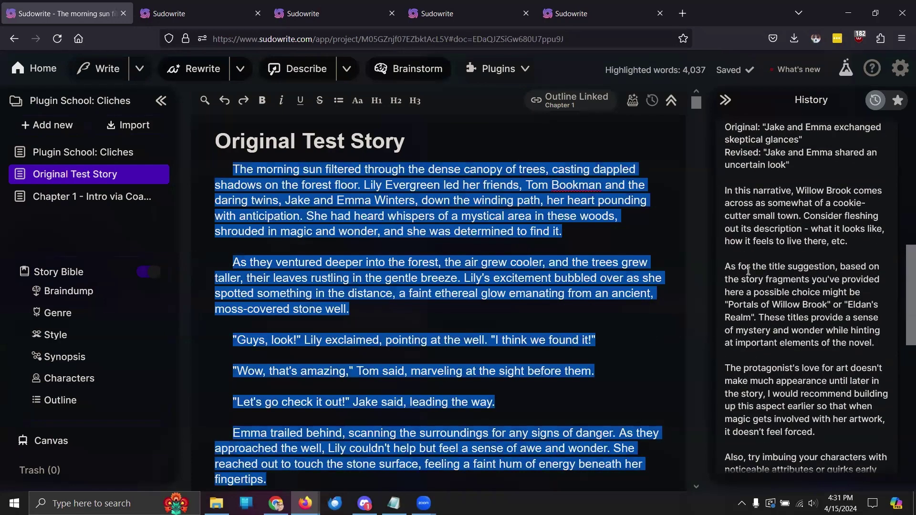
- Show the account's recent activity to check the plugin's credit usage, then return to the story
click(899, 68)
click(706, 255)
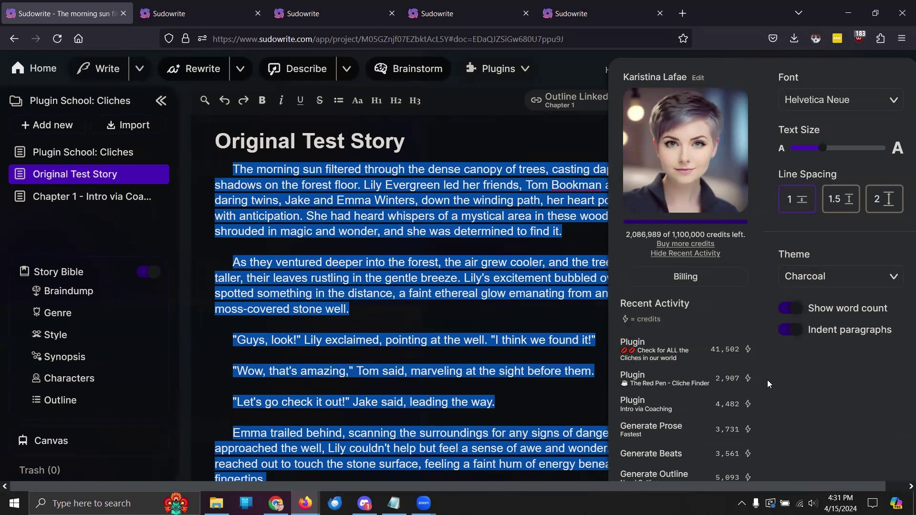
click(519, 312)
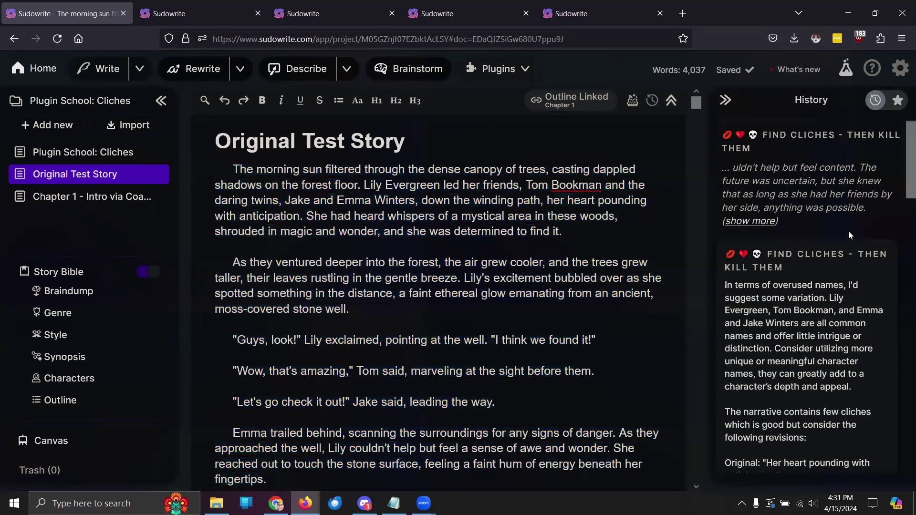
- Look through the second stage of the Find Cliches output down to its closing paragraph
scroll(838, 277, down, 1)
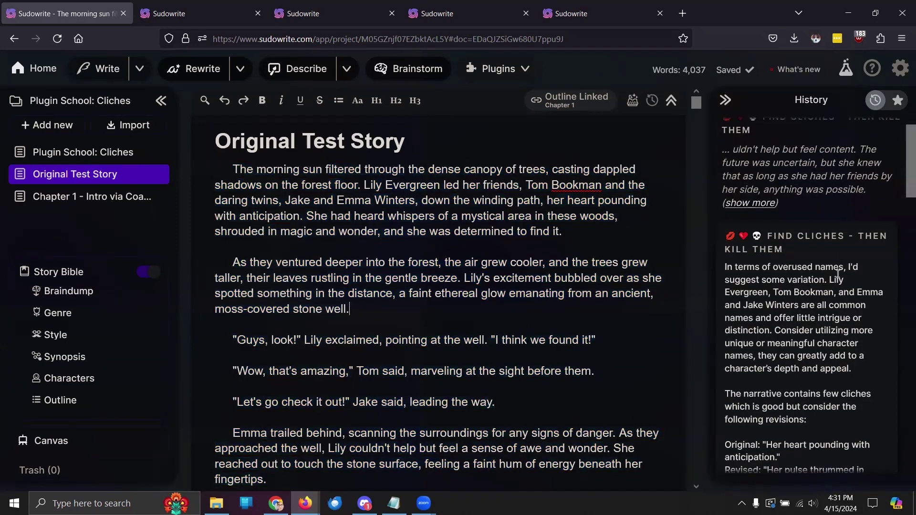
scroll(838, 274, down, 15)
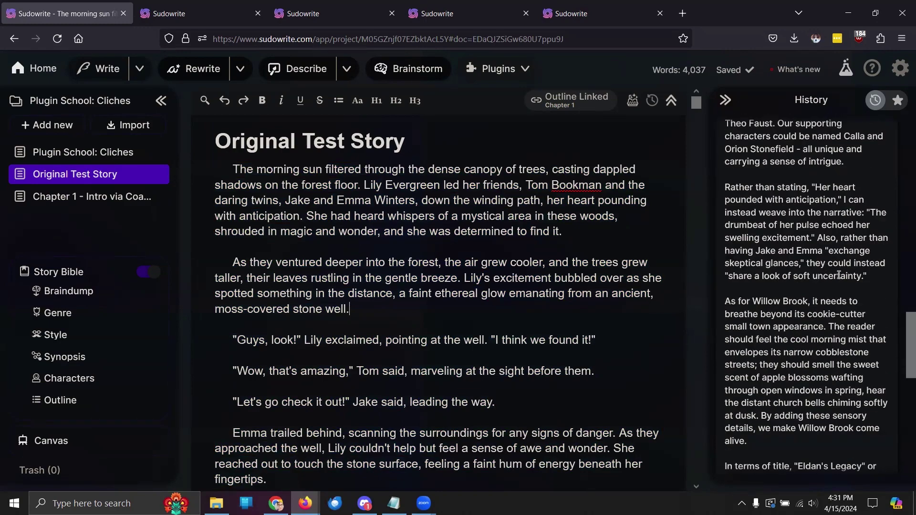
scroll(839, 276, down, 10)
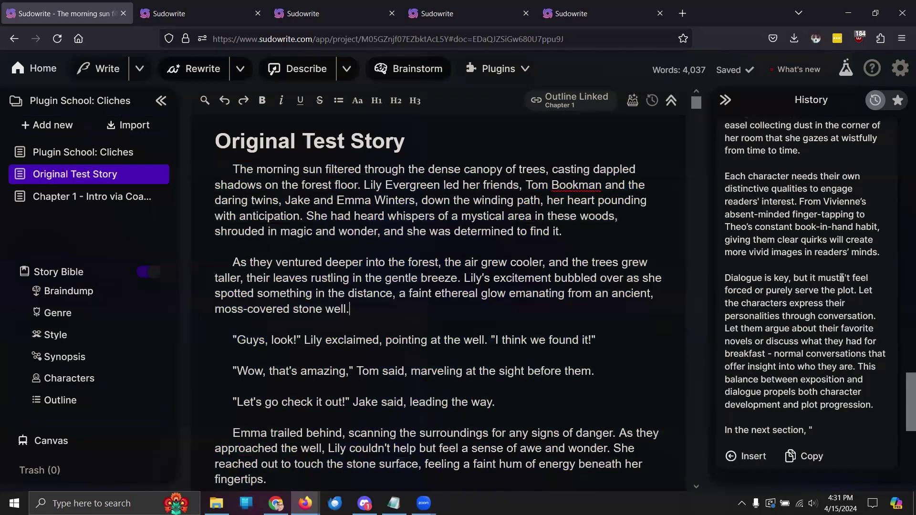
scroll(841, 278, down, 4)
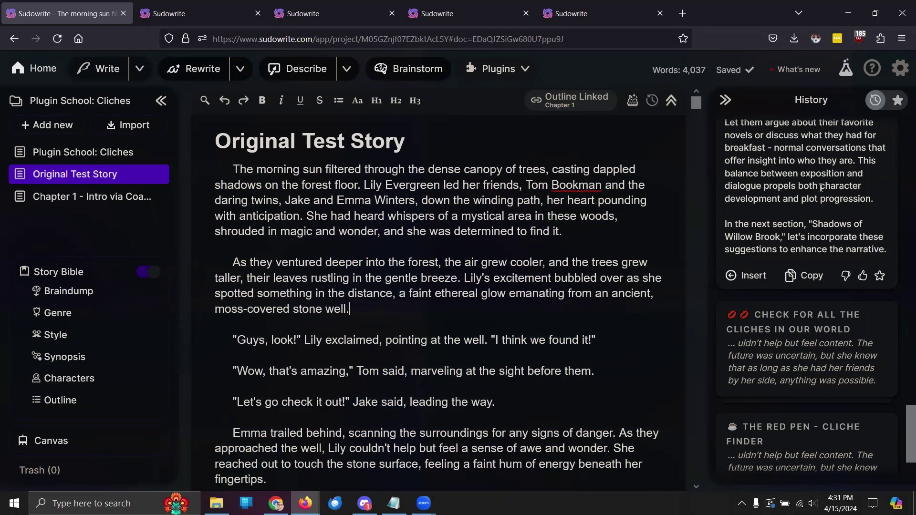
scroll(820, 188, up, 2)
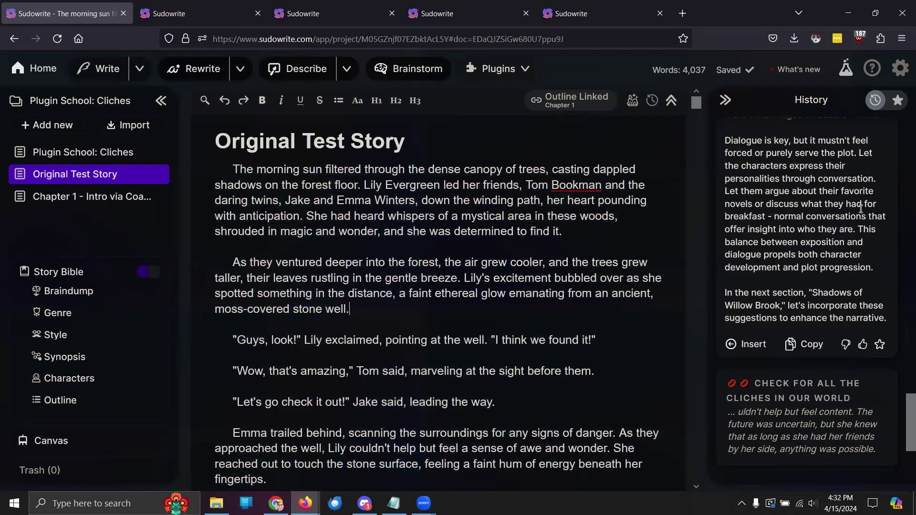
- Check the credits charged for the Find Cliches run in the account's recent activity, and close the account settings
click(900, 68)
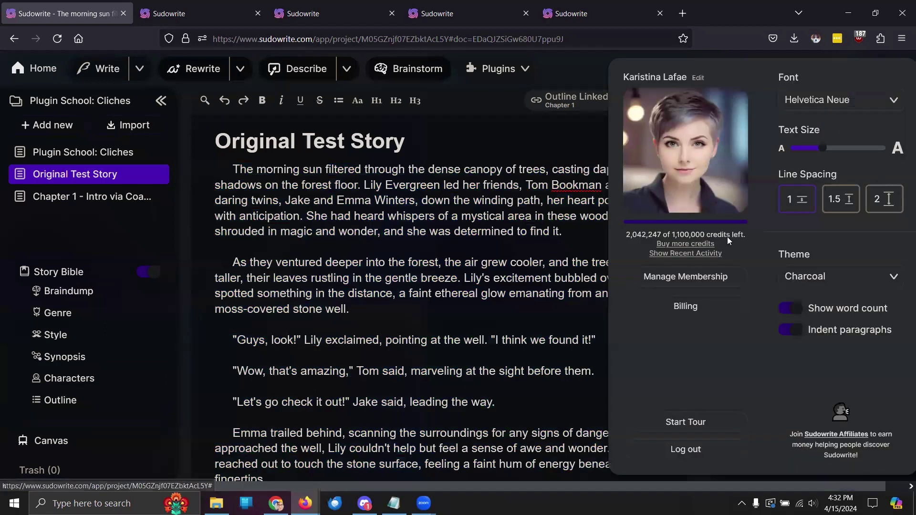
click(686, 254)
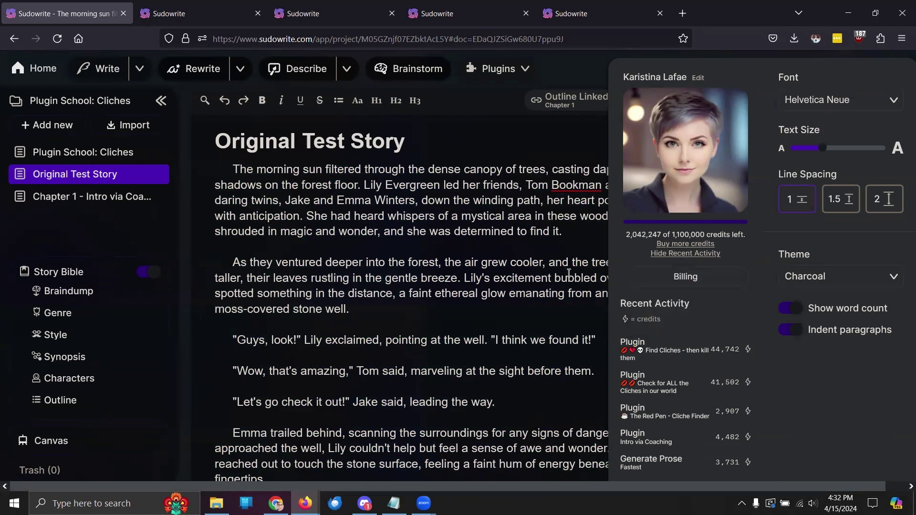
click(517, 259)
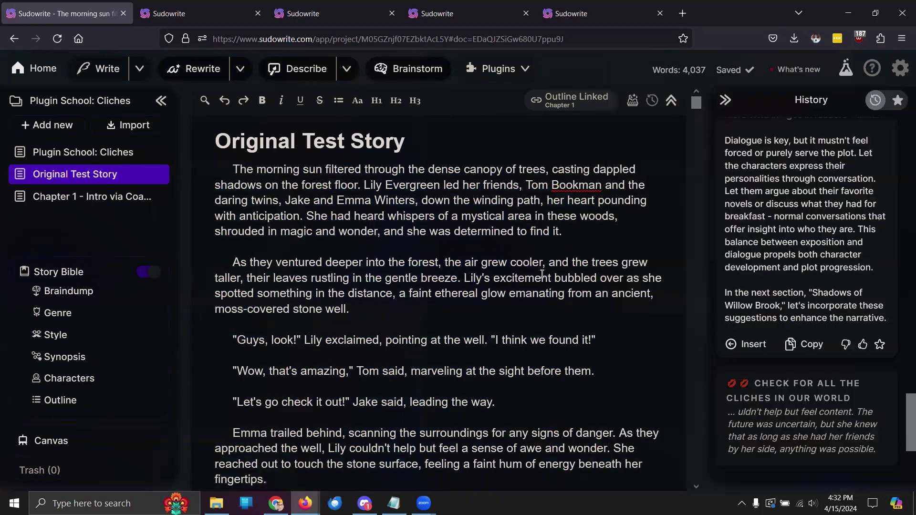
- Go back to the beginning of the Find Cliches result and widen the History area to about half the workspace
scroll(747, 267, up, 10)
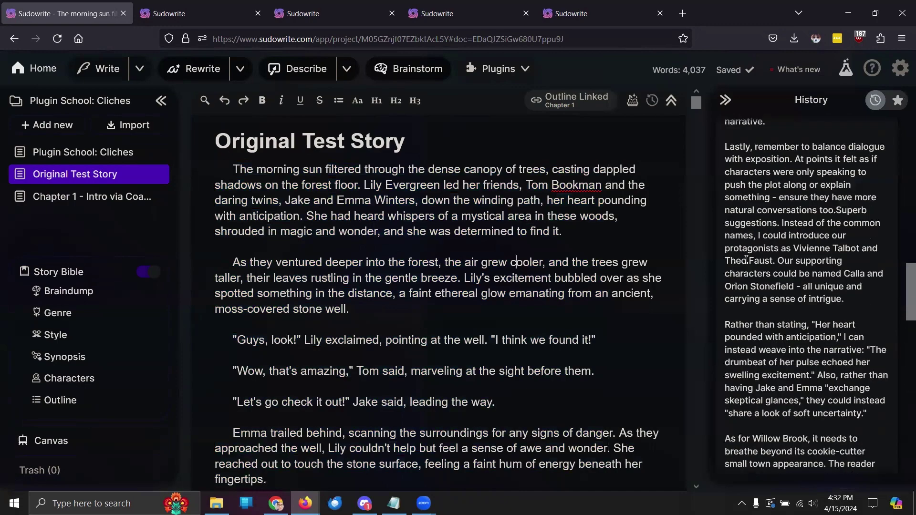
scroll(747, 260, up, 9)
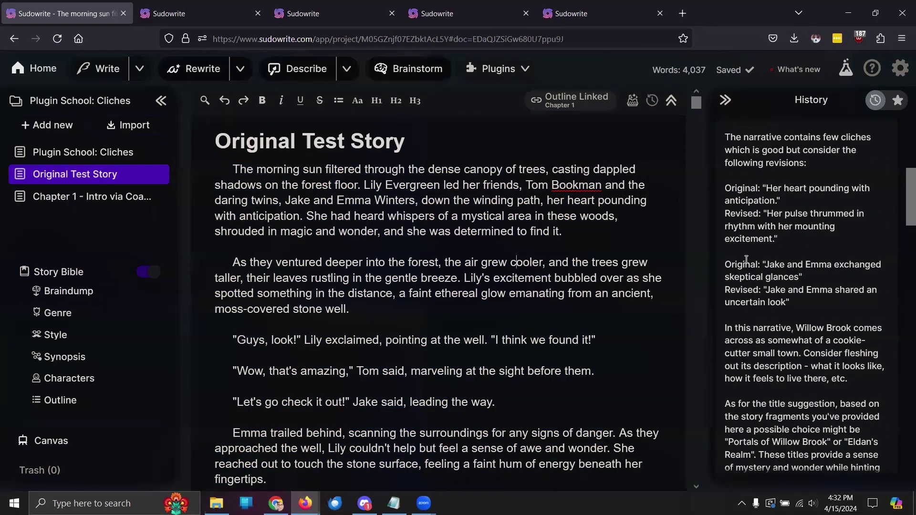
scroll(745, 259, up, 3)
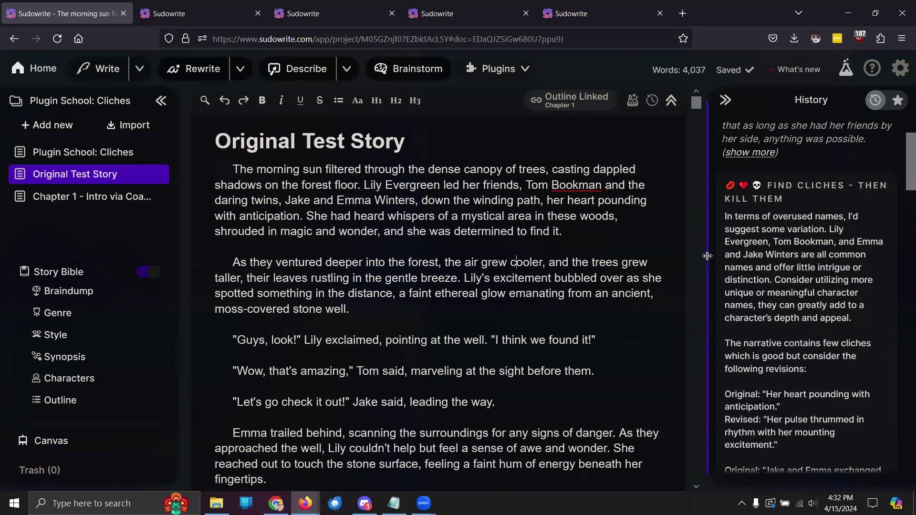
drag(709, 256, 526, 266)
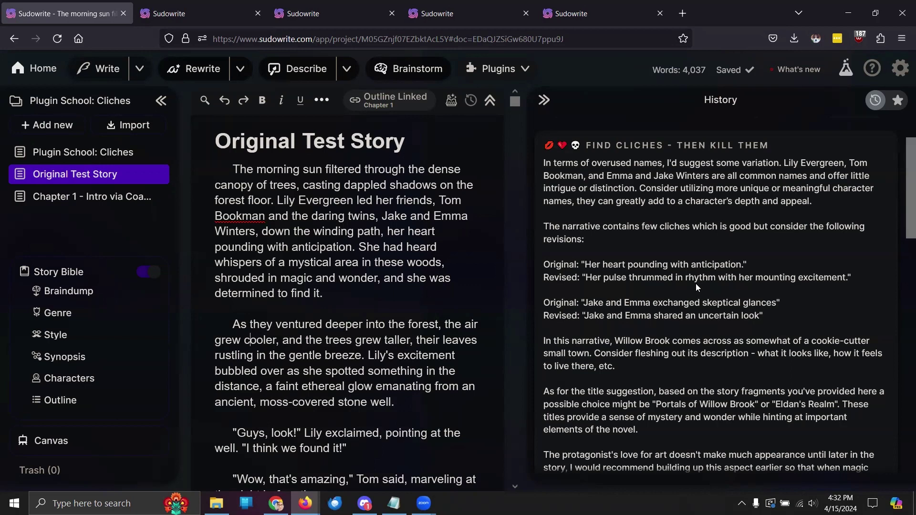
- Examine the full Find Cliches critique and rewrite suggestions, then narrow the History area back to roughly its original width
scroll(695, 283, down, 3)
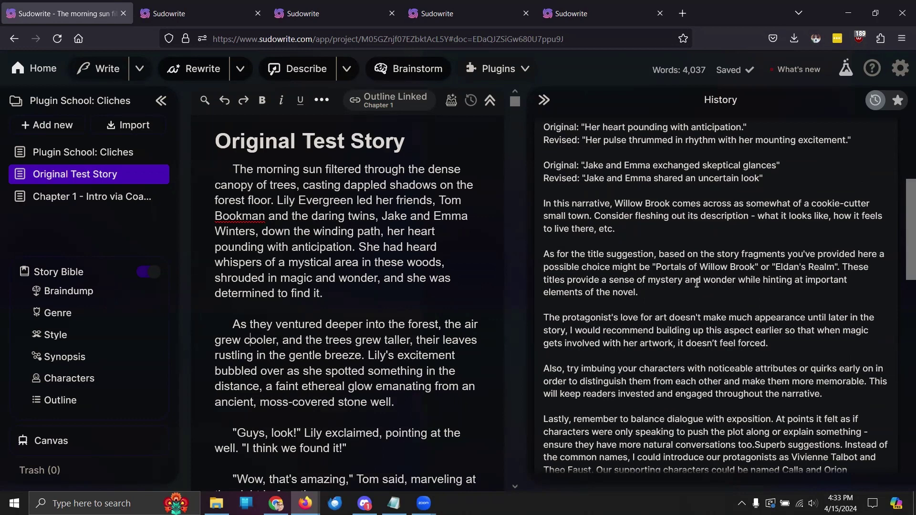
scroll(697, 283, down, 3)
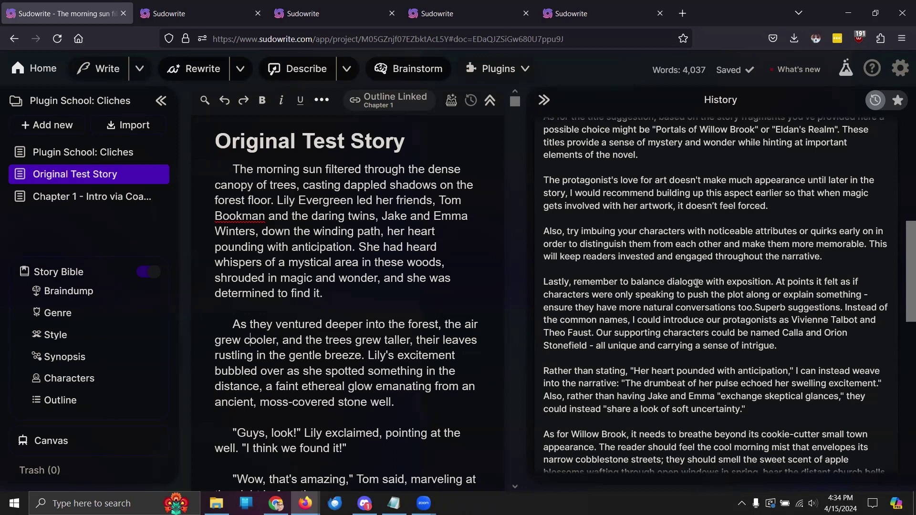
scroll(697, 284, down, 3)
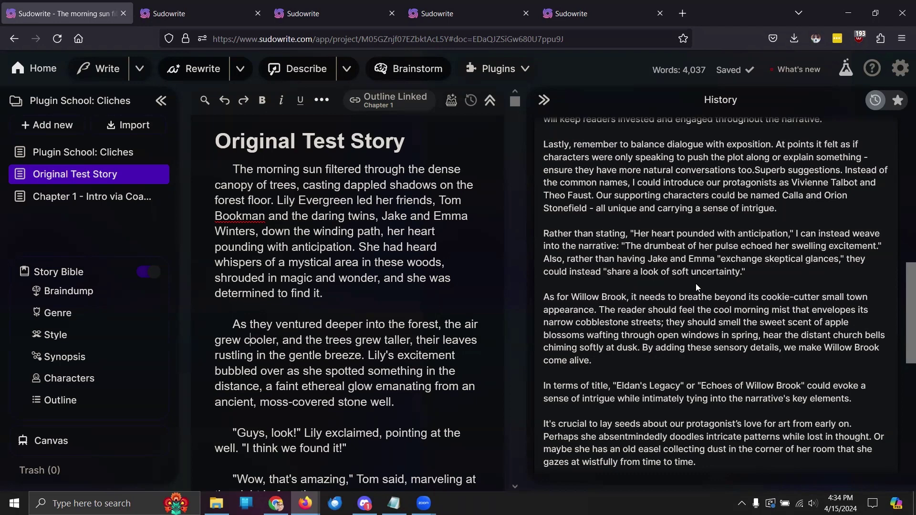
scroll(695, 285, down, 2)
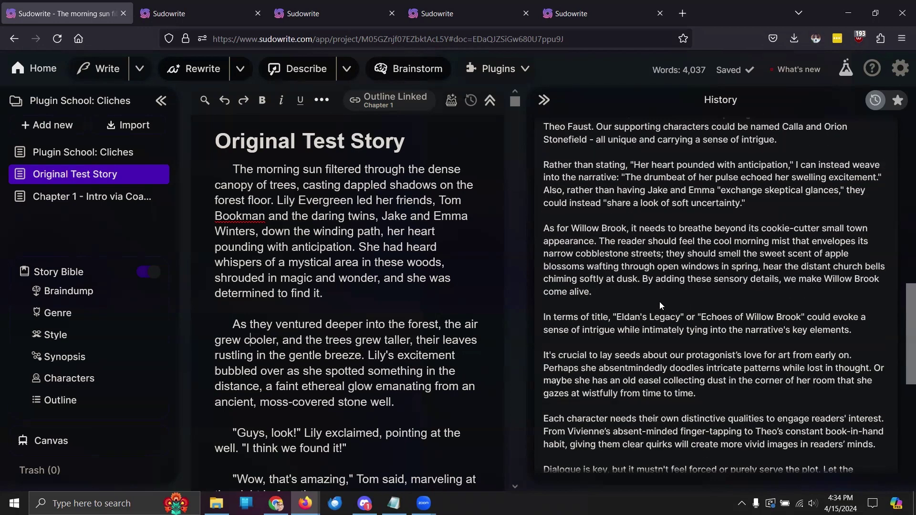
scroll(719, 274, down, 4)
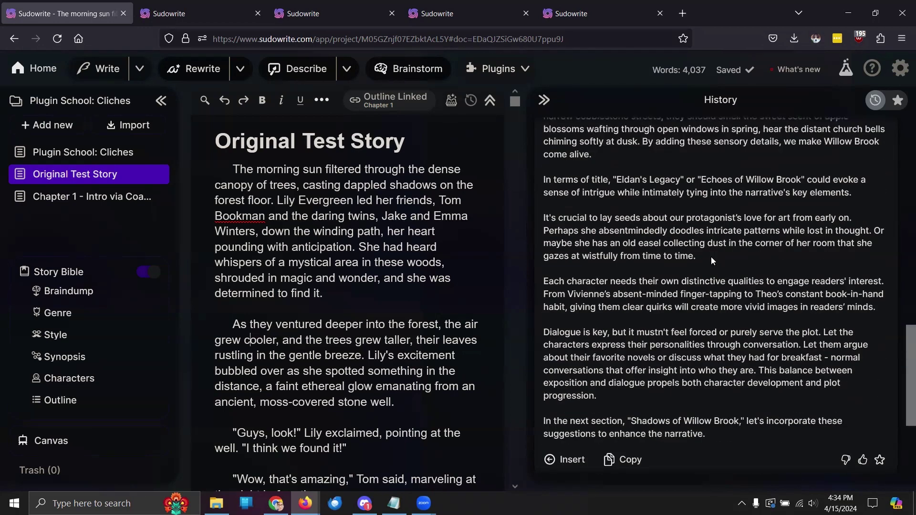
scroll(710, 257, down, 2)
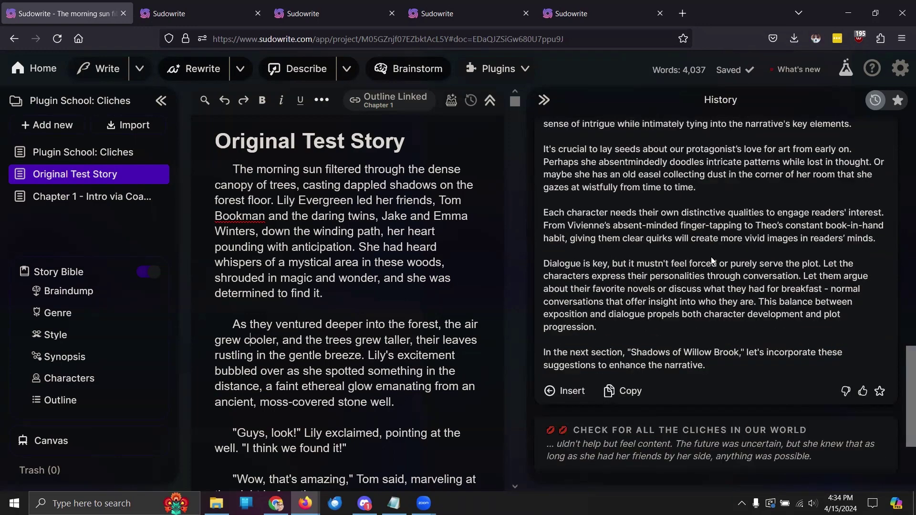
scroll(711, 256, up, 4)
scroll(713, 257, up, 10)
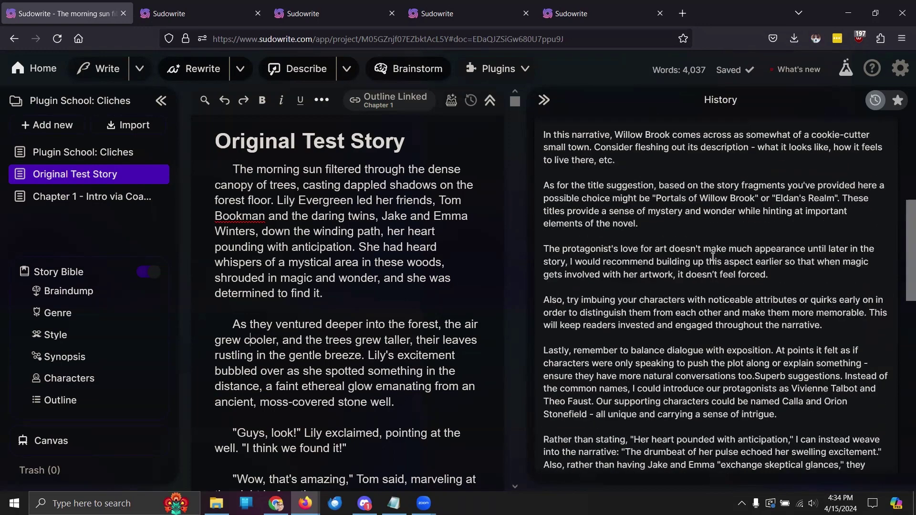
scroll(712, 257, down, 1)
scroll(713, 257, down, 12)
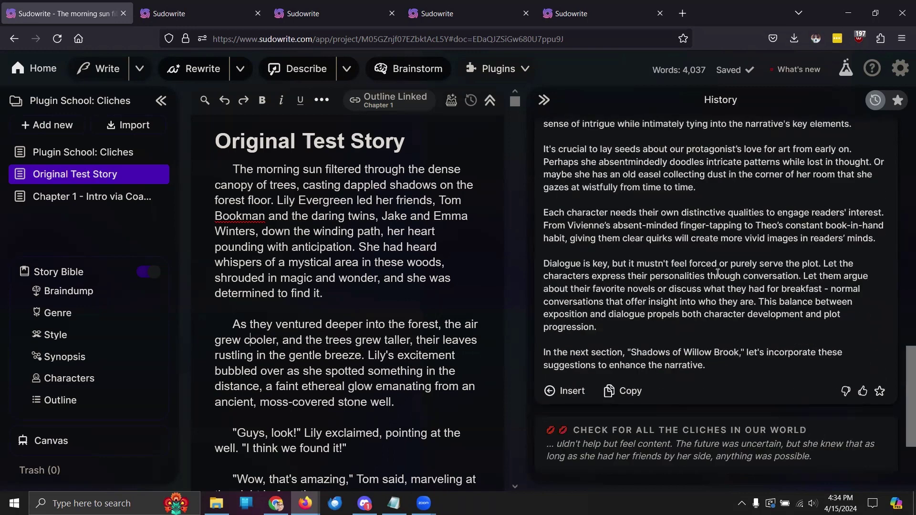
scroll(677, 243, up, 3)
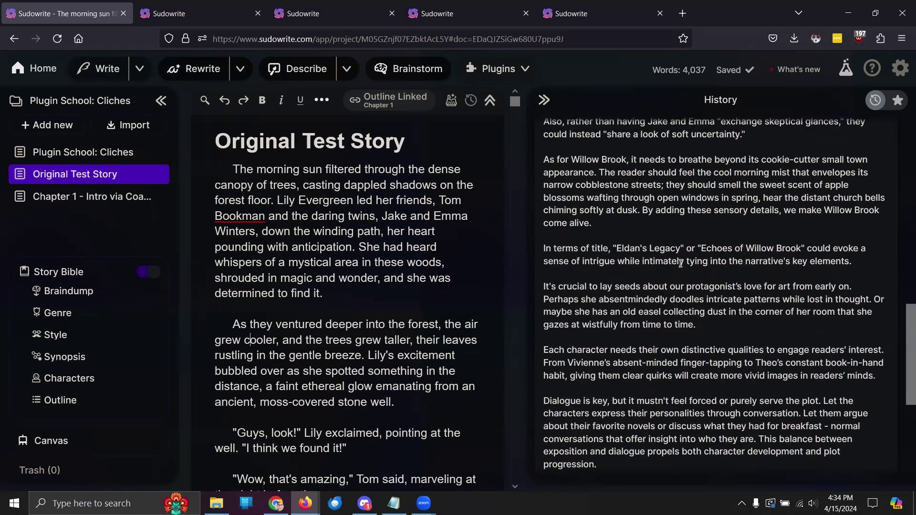
scroll(681, 265, down, 2)
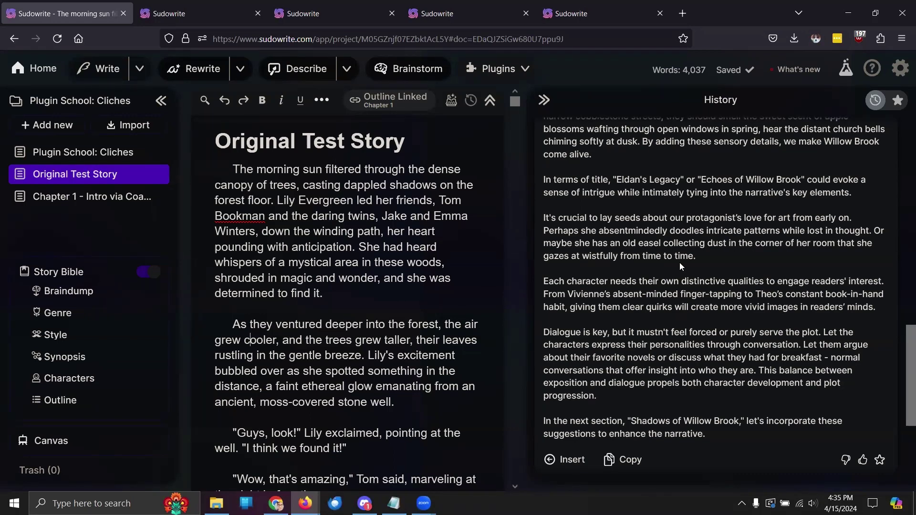
scroll(680, 266, down, 3)
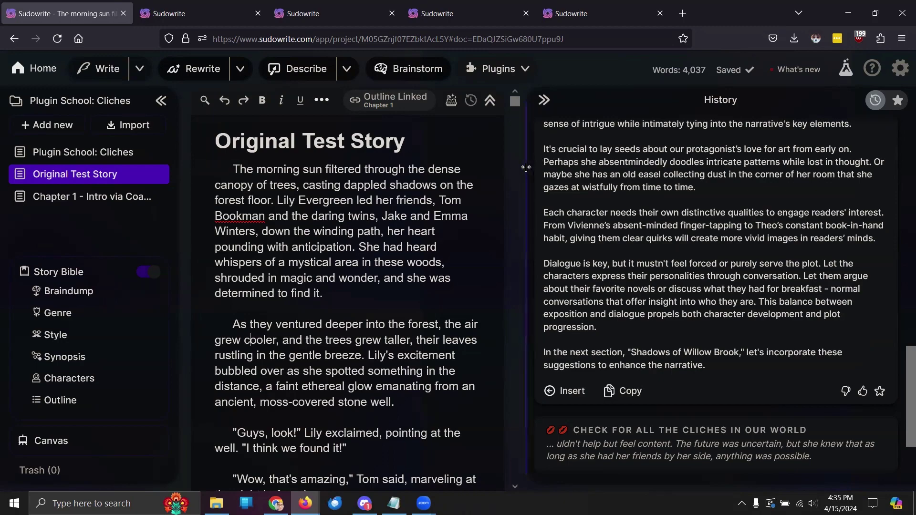
drag(526, 167, 705, 183)
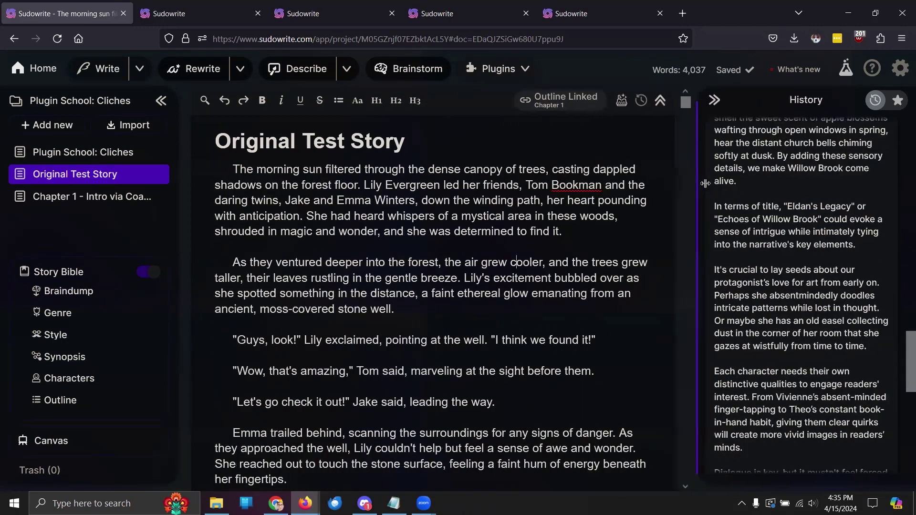
- Look through the opening part of the Original Test Story, then return to the start of the Find Cliches result in the History
scroll(477, 284, down, 5)
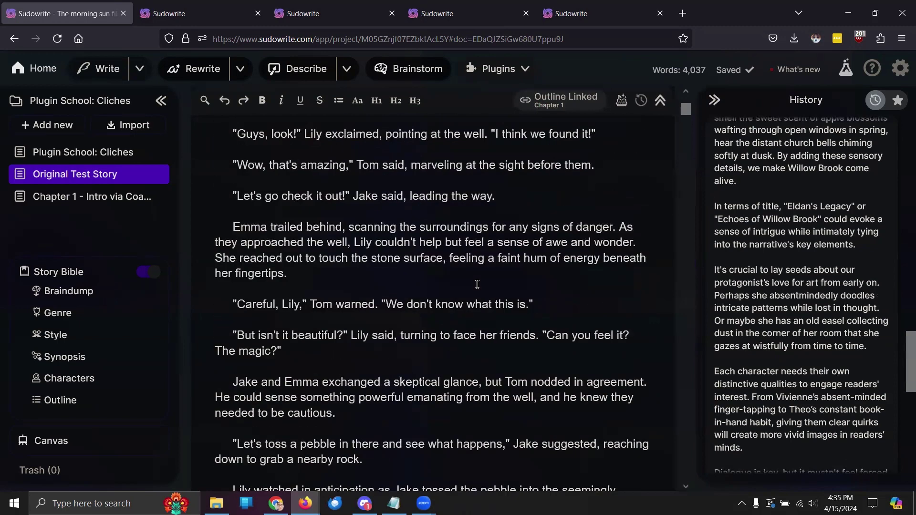
scroll(477, 284, down, 3)
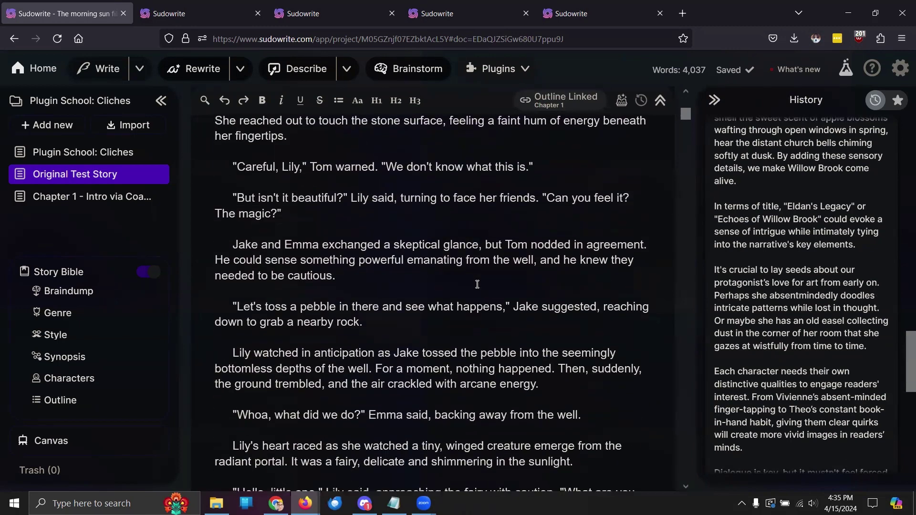
scroll(476, 284, down, 7)
scroll(477, 284, down, 2)
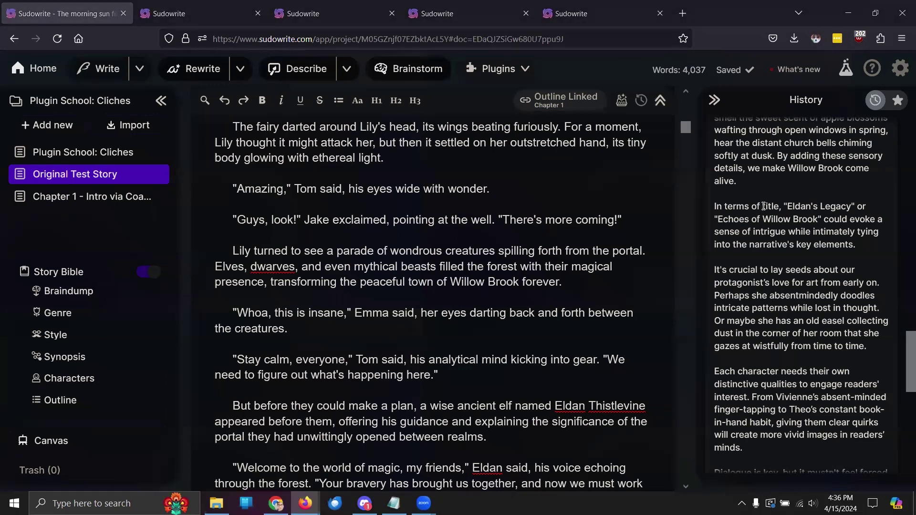
scroll(762, 205, up, 10)
scroll(763, 206, up, 10)
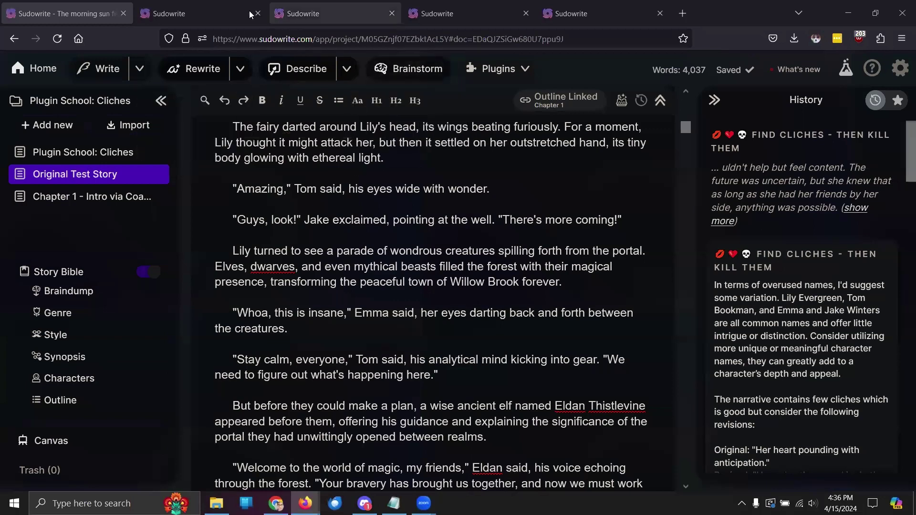
- Look over the cliché plugins in the installed plugins list and view the Cliche Remover 4K plugin page
click(497, 69)
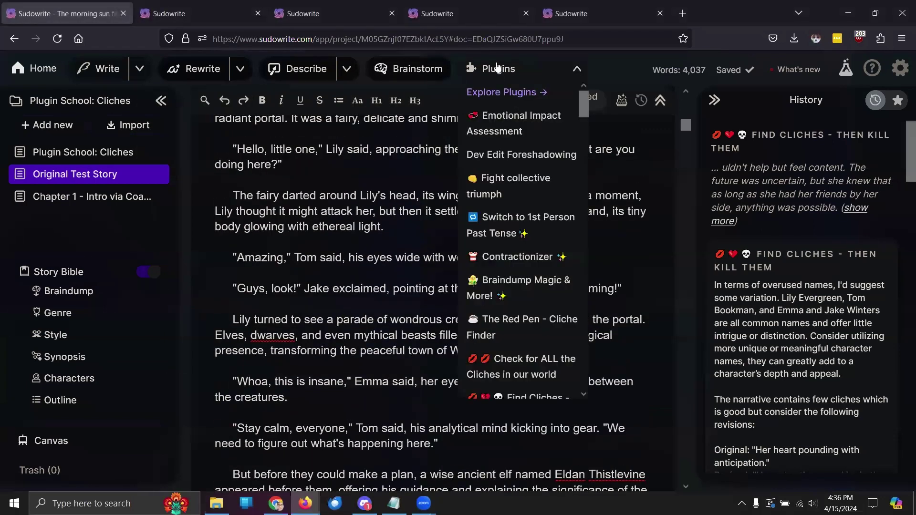
scroll(501, 234, down, 2)
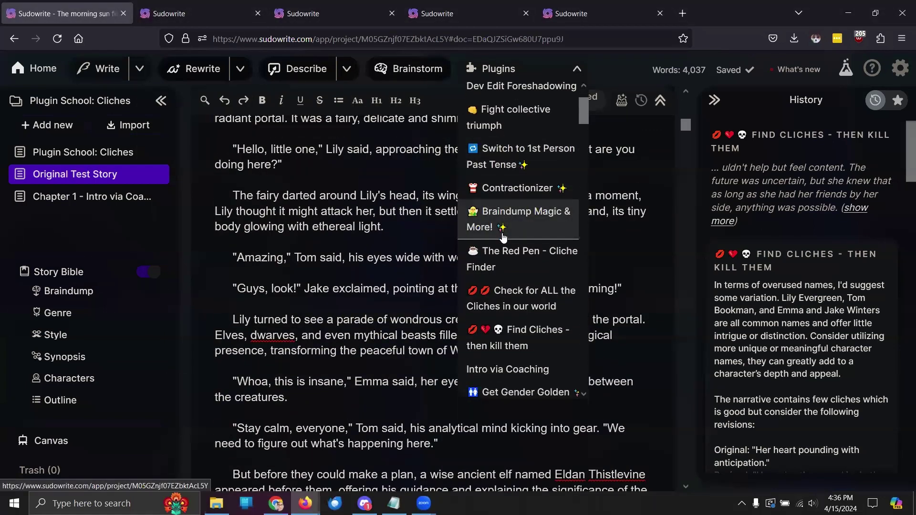
scroll(502, 235, down, 2)
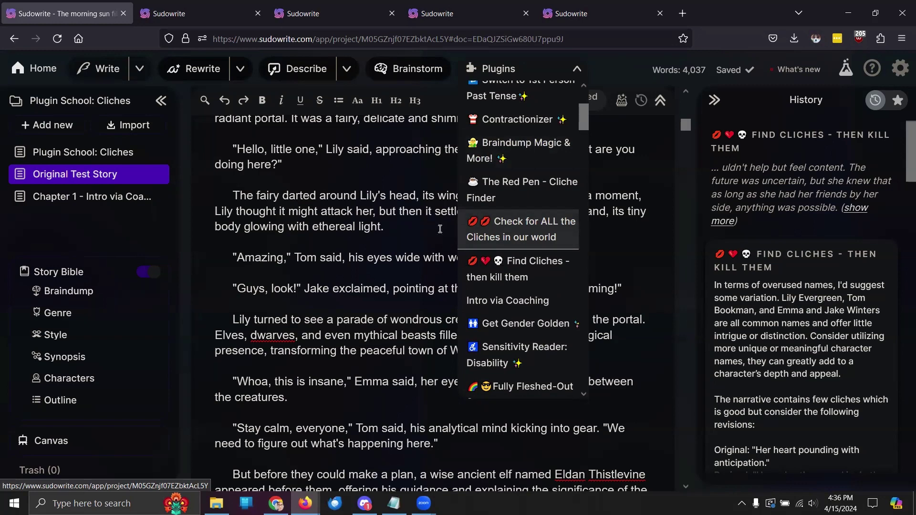
click(189, 5)
click(331, 12)
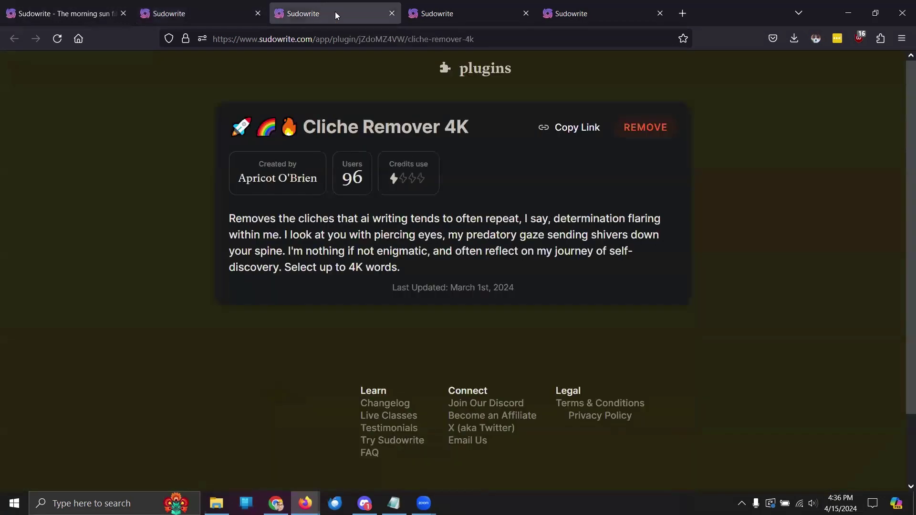
- Close the Find Cliches - then kill them plugin page and return to the Original Test Story
click(454, 15)
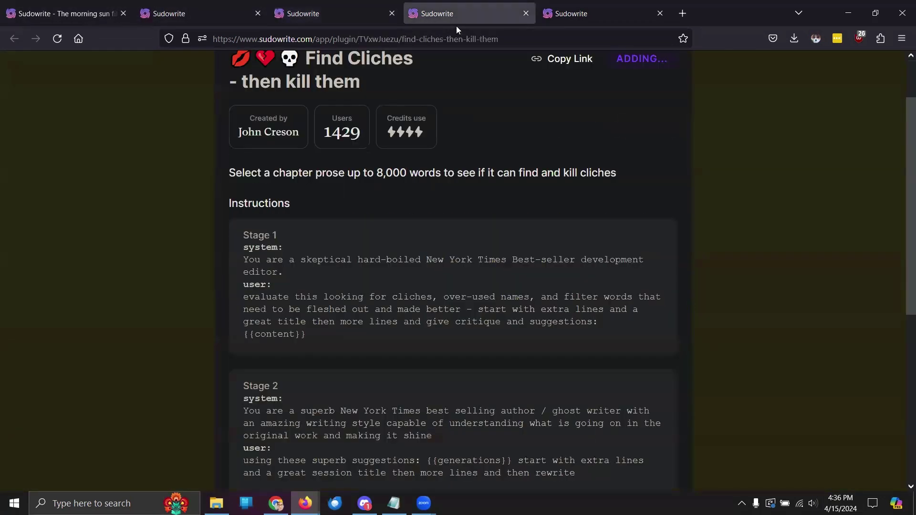
click(525, 13)
click(196, 5)
click(95, 15)
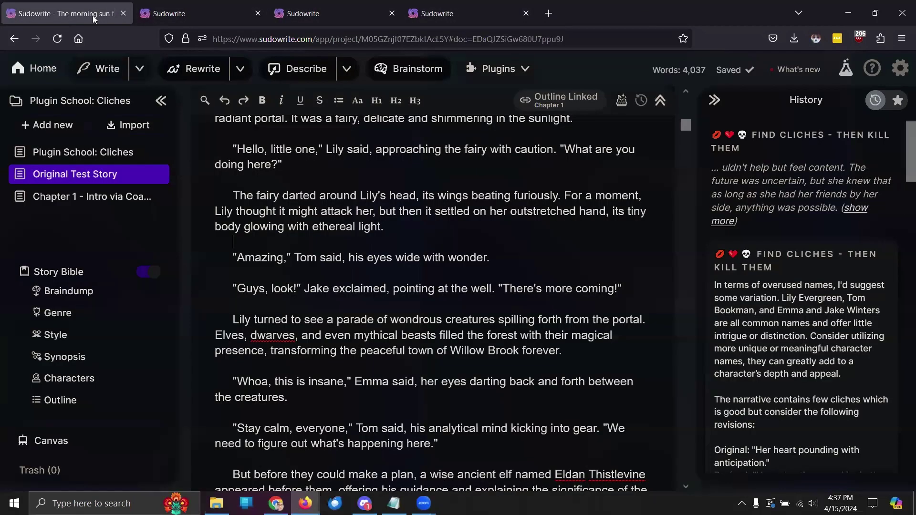
- Look through the installed plugins list to locate the Cliche Remover 4K plugin
click(495, 69)
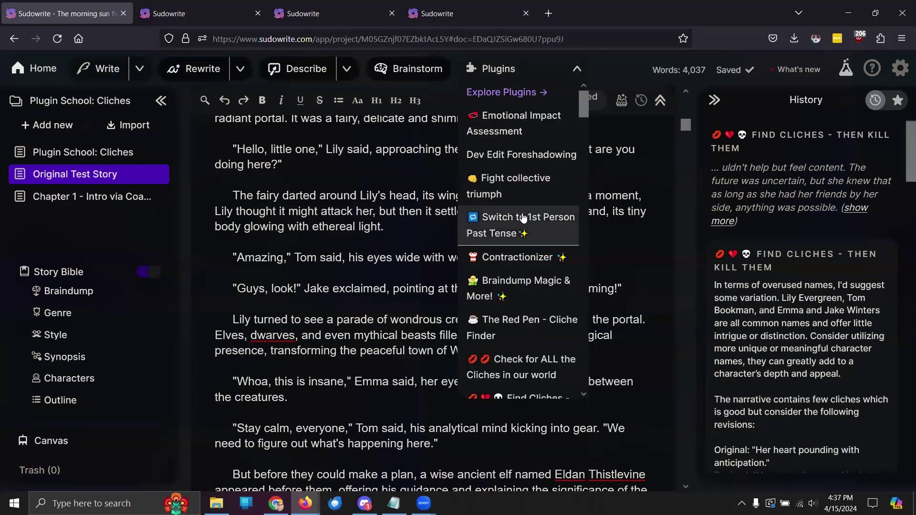
scroll(525, 213, down, 5)
scroll(538, 192, down, 3)
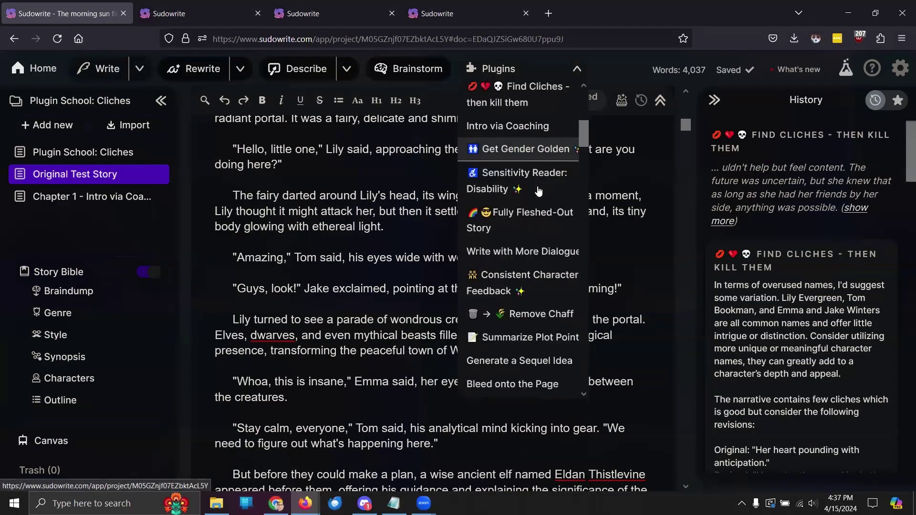
scroll(538, 190, down, 3)
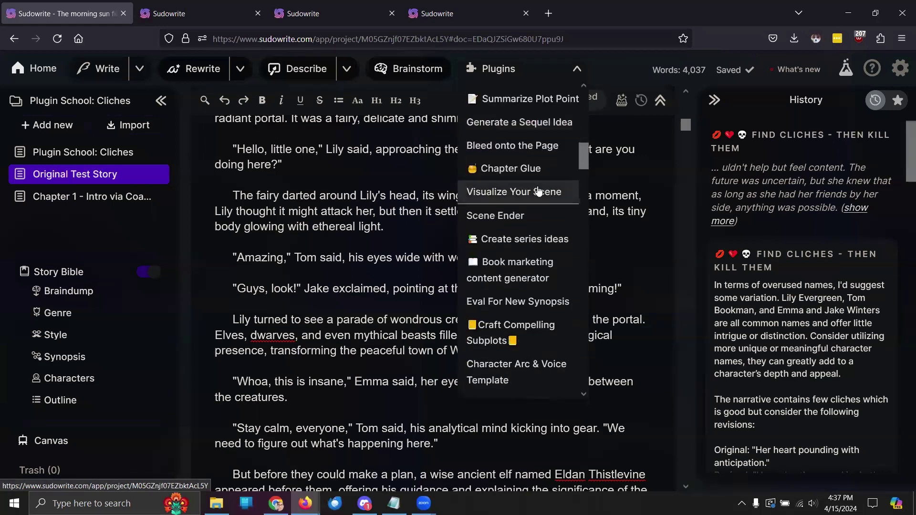
scroll(538, 191, down, 5)
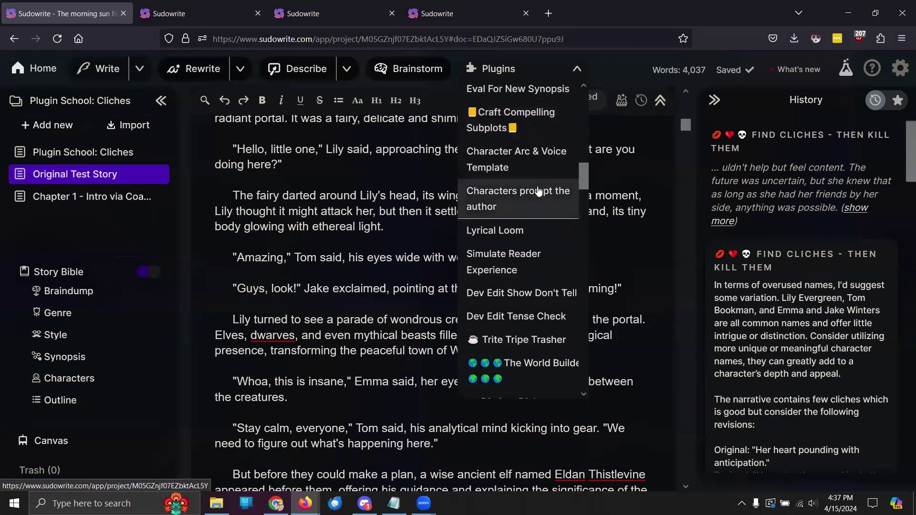
scroll(538, 190, down, 5)
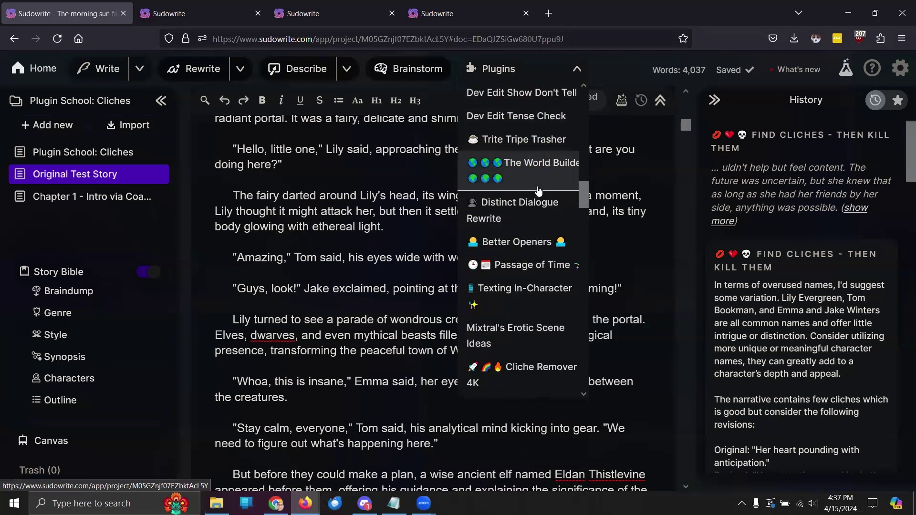
scroll(538, 191, down, 2)
scroll(538, 191, down, 2)
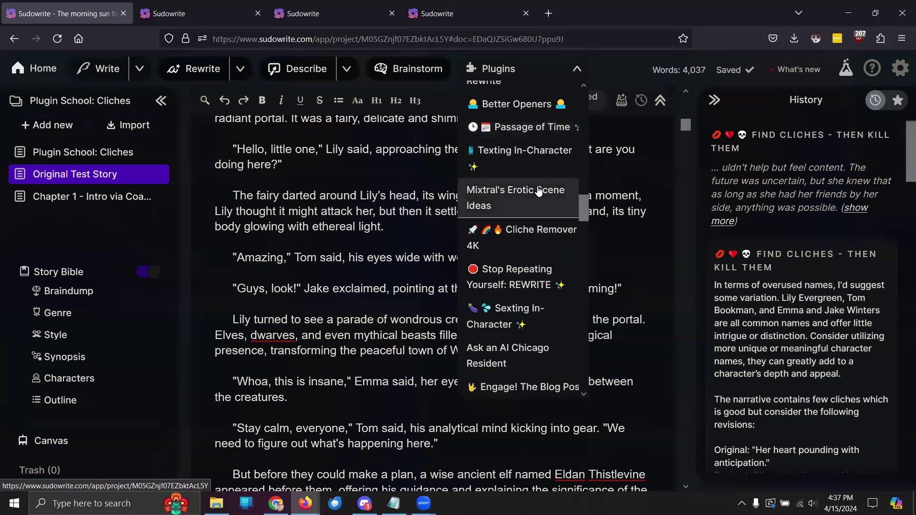
scroll(538, 191, down, 3)
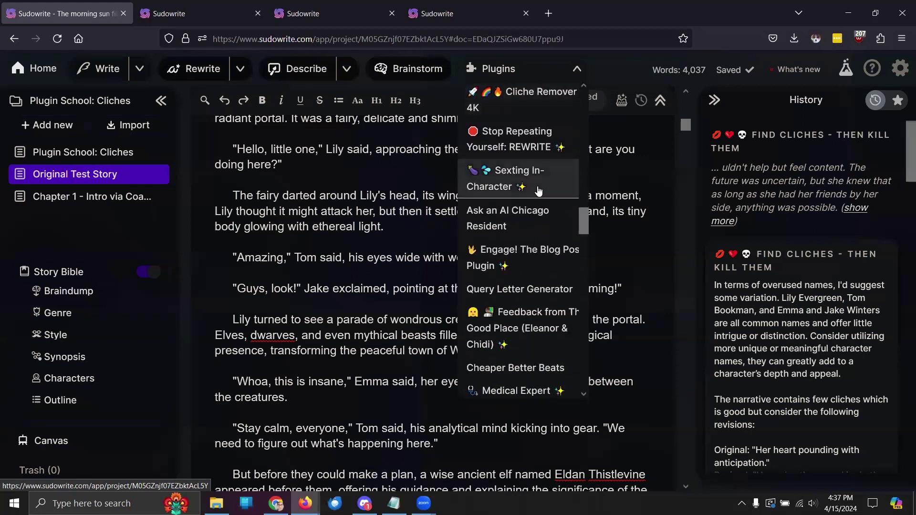
scroll(538, 191, down, 1)
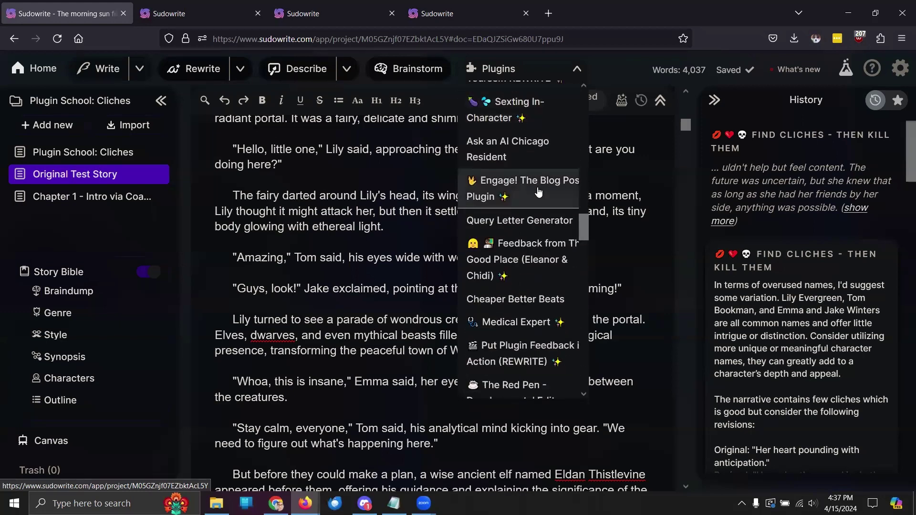
scroll(538, 191, down, 2)
scroll(538, 191, down, 1)
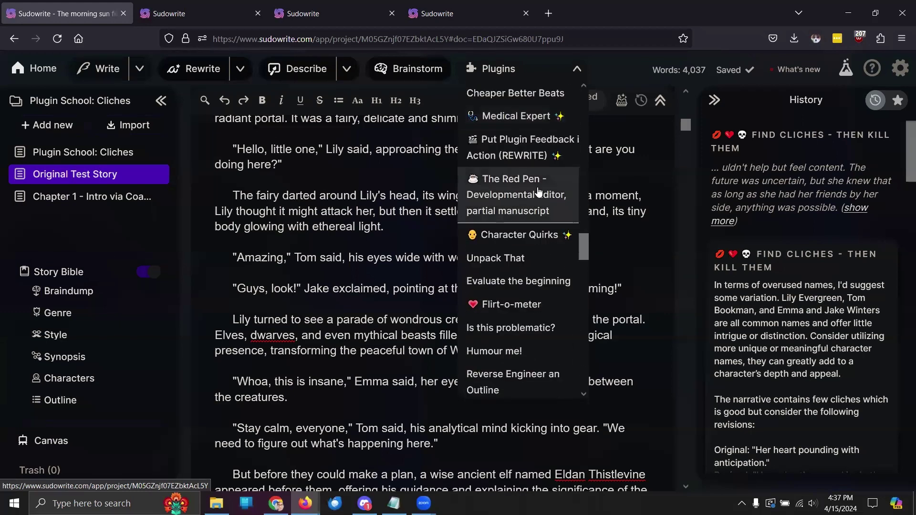
scroll(538, 191, down, 1)
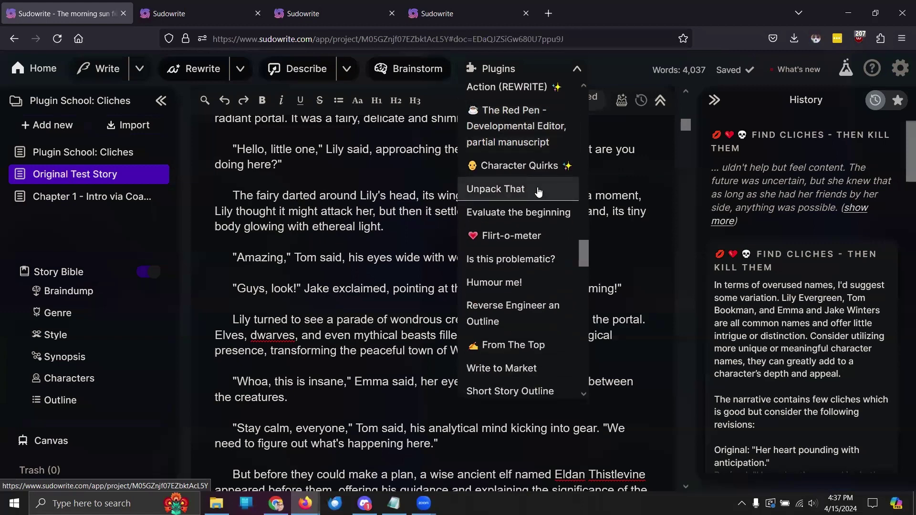
scroll(538, 192, down, 1)
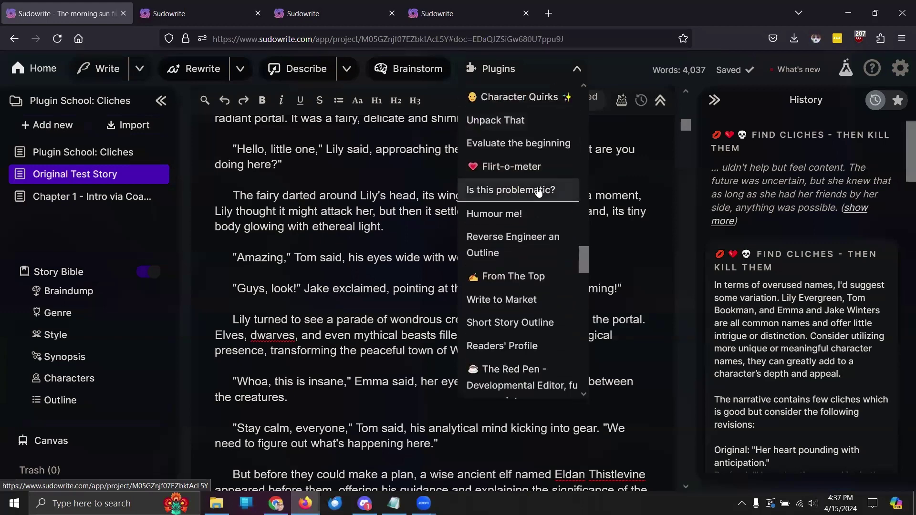
scroll(538, 191, down, 2)
scroll(538, 191, down, 1)
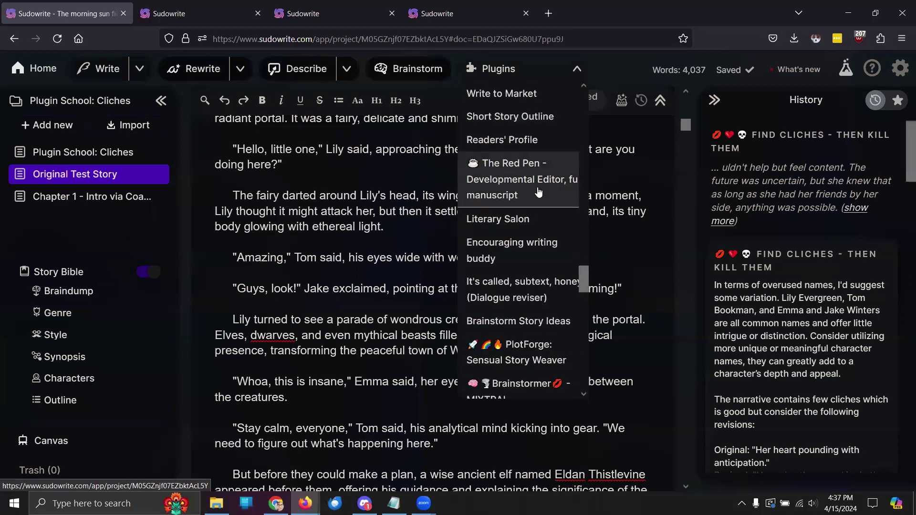
scroll(538, 191, up, 4)
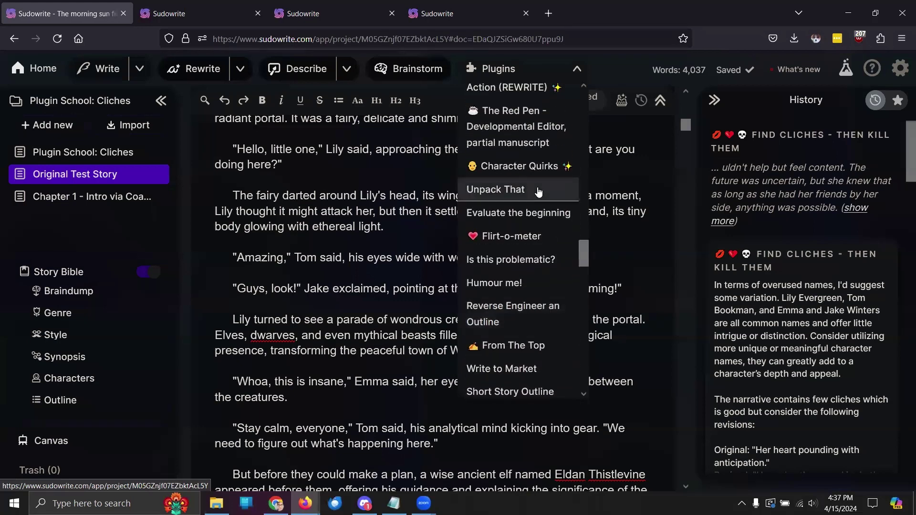
scroll(538, 191, up, 4)
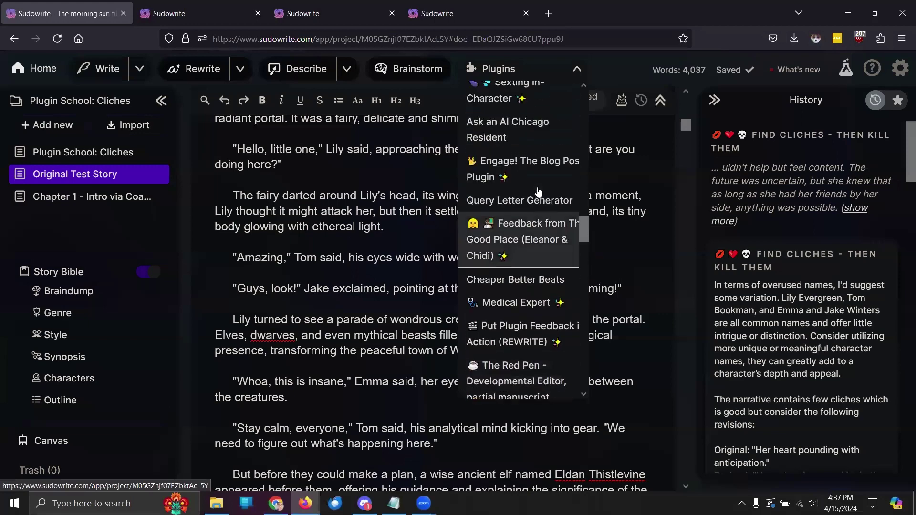
scroll(538, 191, up, 2)
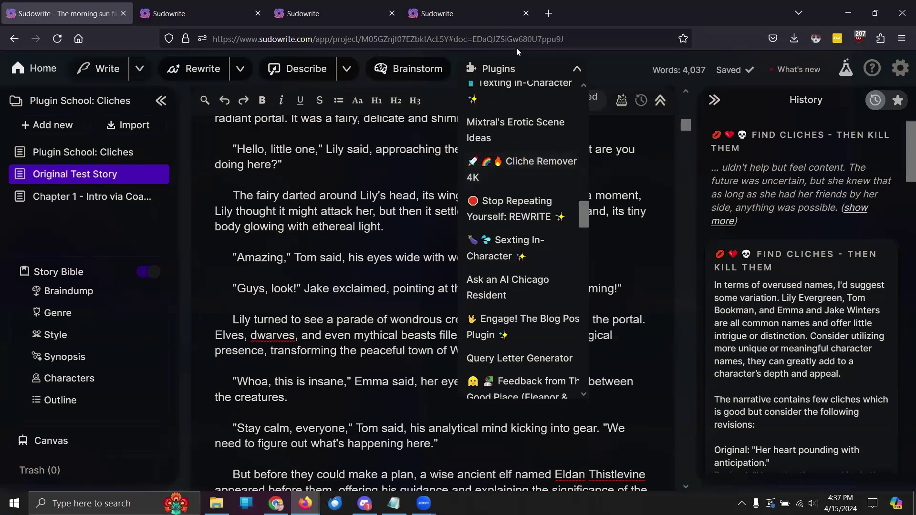
- Review the description and word limit on the Cliche Remover 4K plugin page, then return to the Original Test Story
click(192, 8)
click(311, 8)
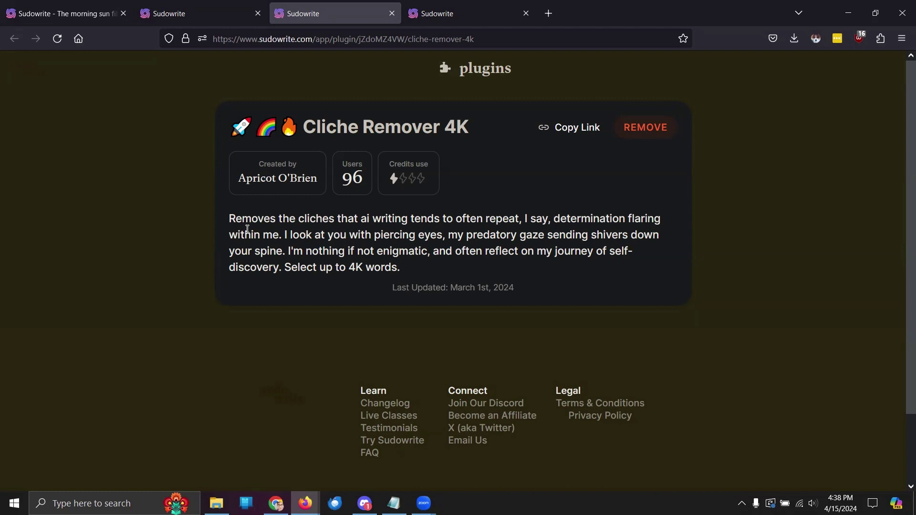
click(175, 6)
click(62, 14)
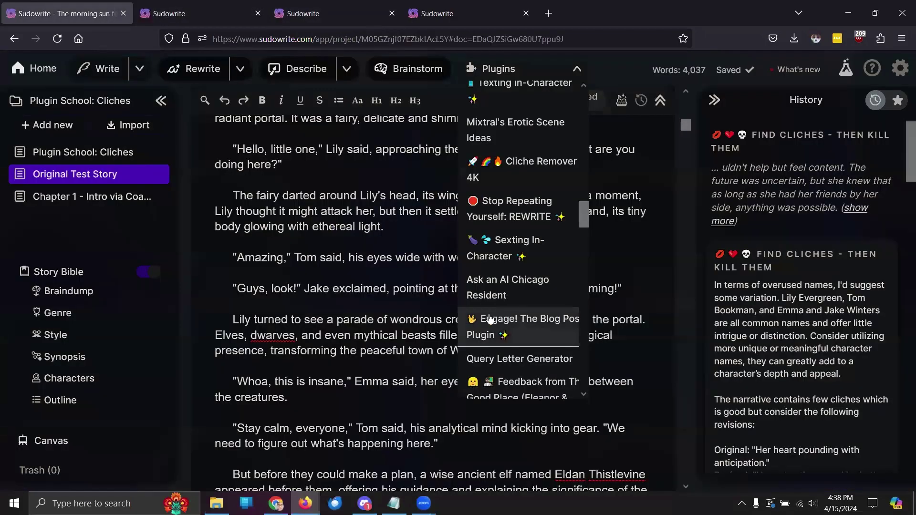
- Close the plugins list and delete the "7 - 8" section marker from the Original Test Story
click(489, 284)
scroll(496, 285, down, 20)
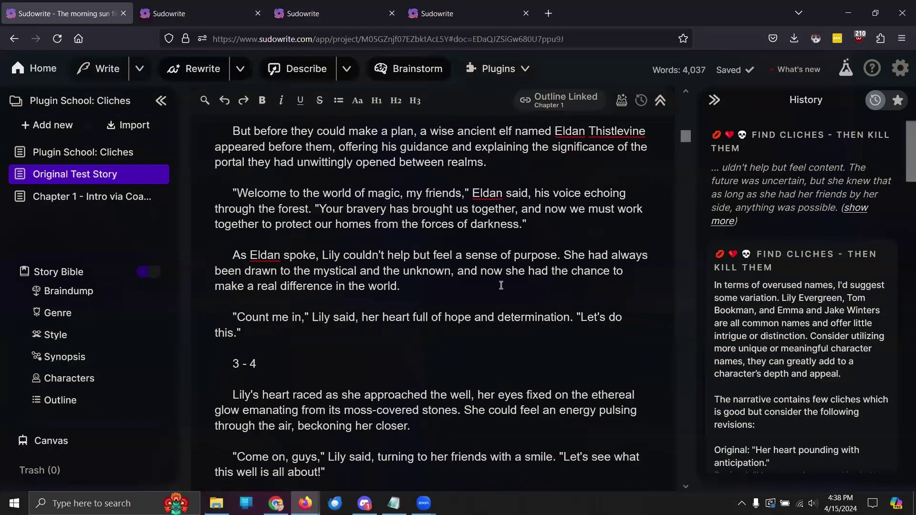
scroll(501, 285, down, 2)
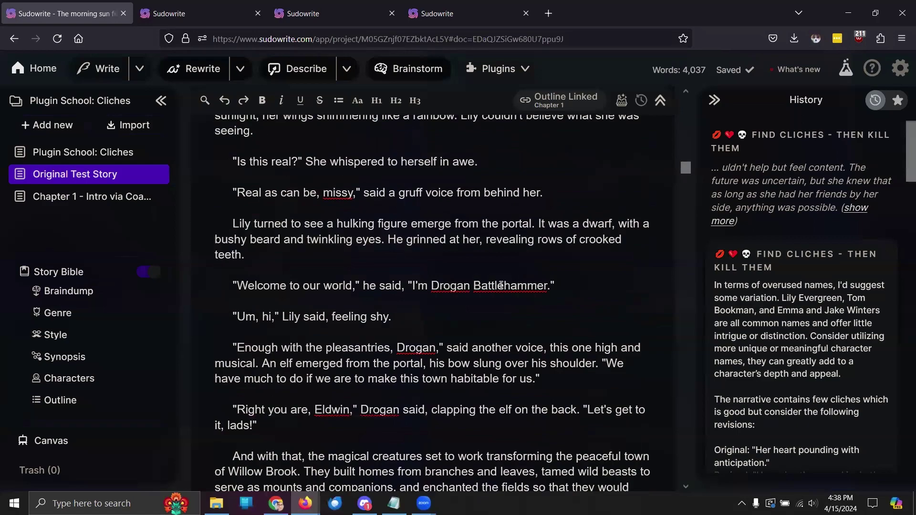
scroll(500, 285, down, 20)
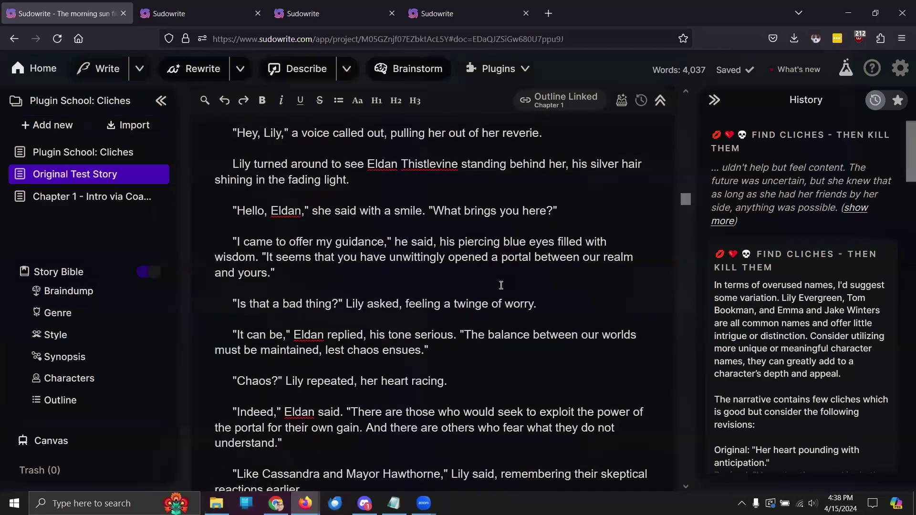
scroll(501, 284, up, 5)
drag(268, 229, 186, 230)
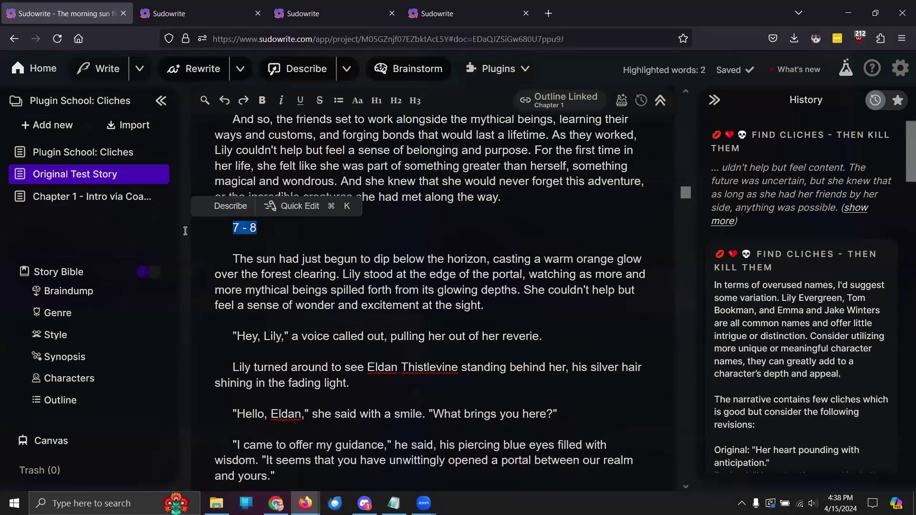
key(BackSpace)
key(BackSpace)
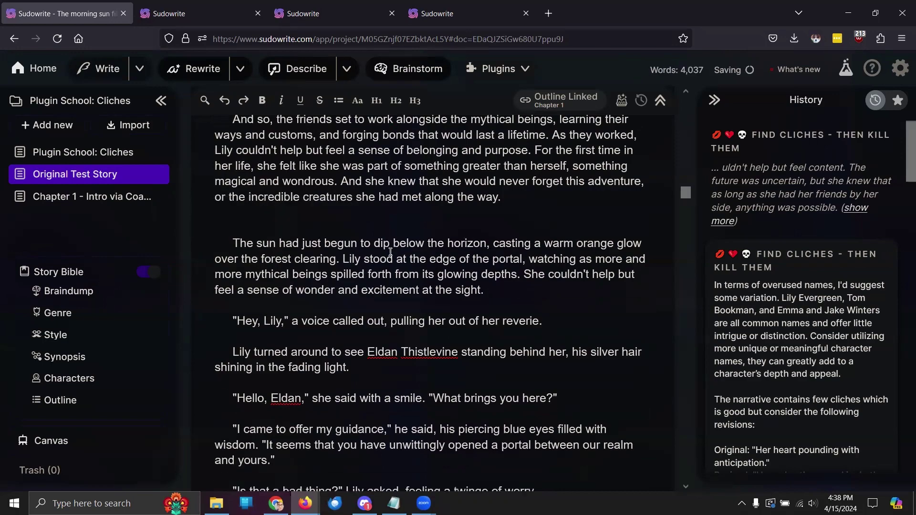
- Delete the section marker above the paragraph beginning "The sun rose over Willow Brook" in the test story
scroll(351, 336, down, 5)
scroll(351, 336, down, 15)
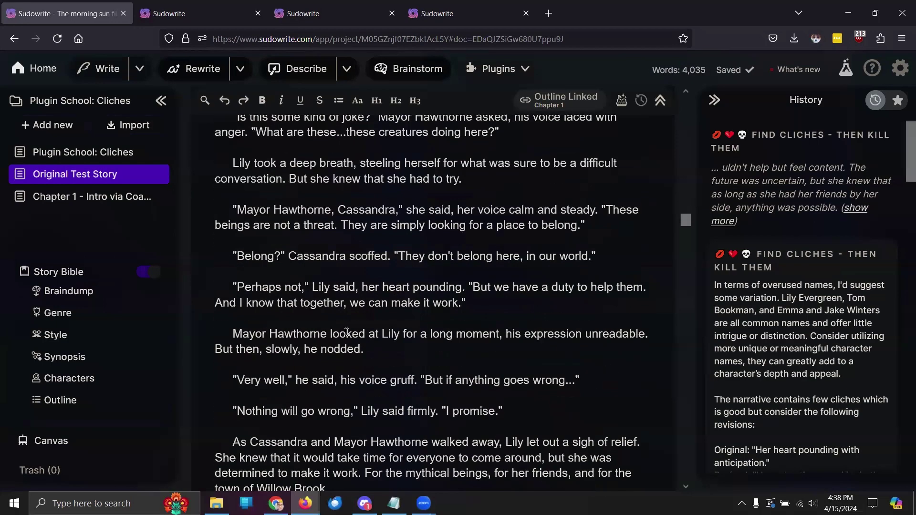
drag(280, 282, 217, 291)
key(BackSpace)
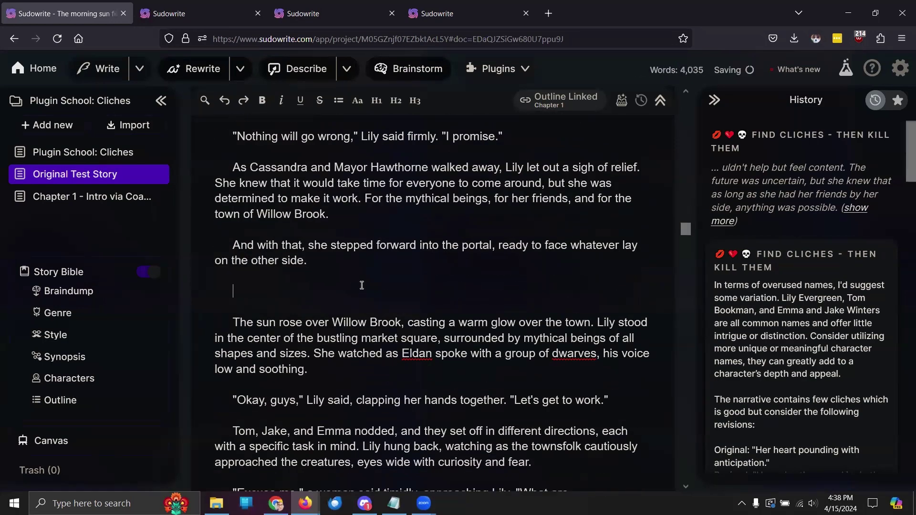
key(BackSpace)
scroll(381, 300, down, 1)
scroll(382, 300, down, 12)
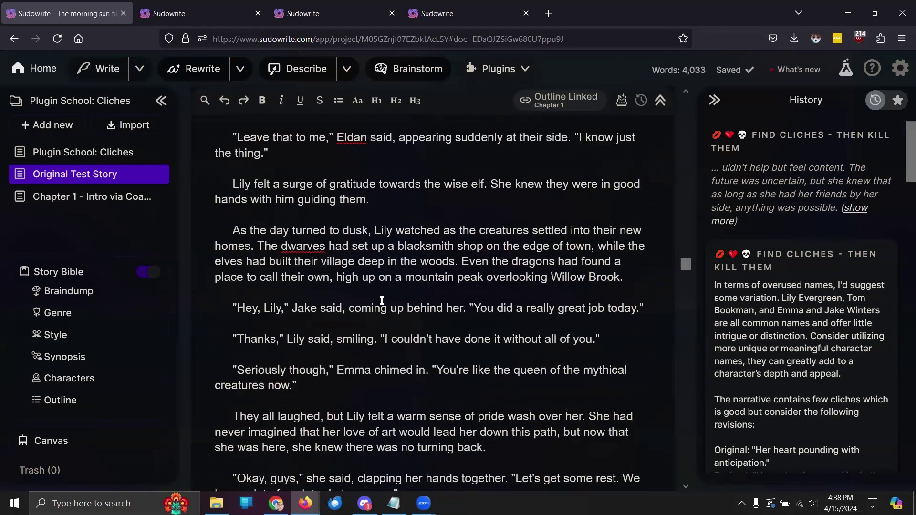
- Delete the "11 - 12" section marker above the paragraph beginning "Lily's heart pounded in her chest"
scroll(382, 301, down, 1)
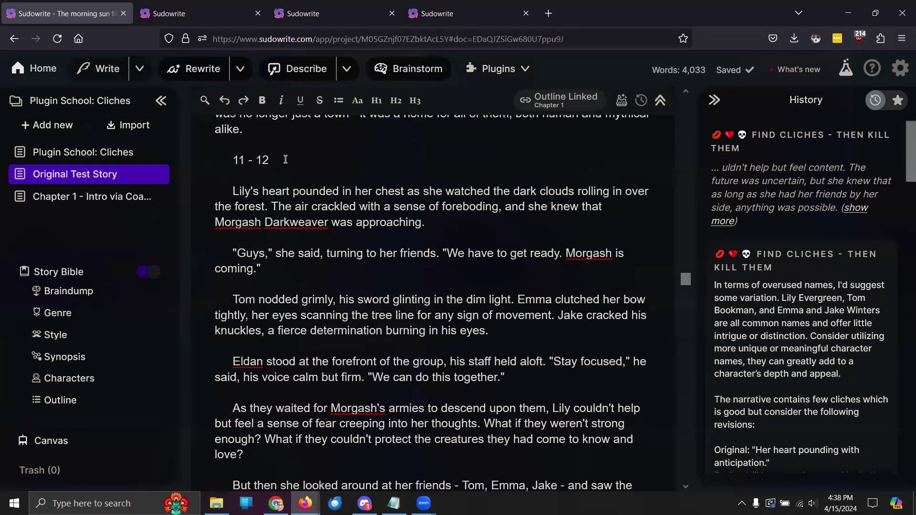
drag(285, 159, 224, 160)
key(BackSpace)
key(BackSpace)
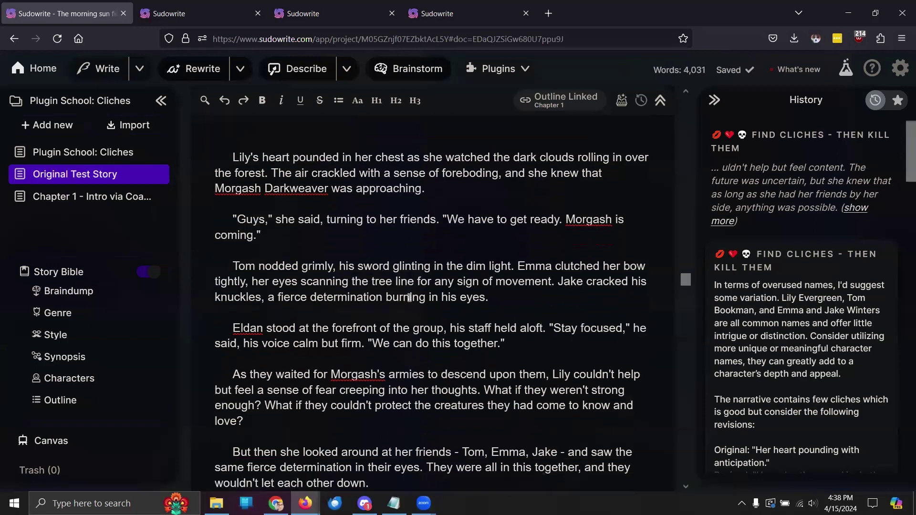
- Delete the "13 - 14" section marker above the paragraph beginning "Lily stood alone"
scroll(409, 298, down, 20)
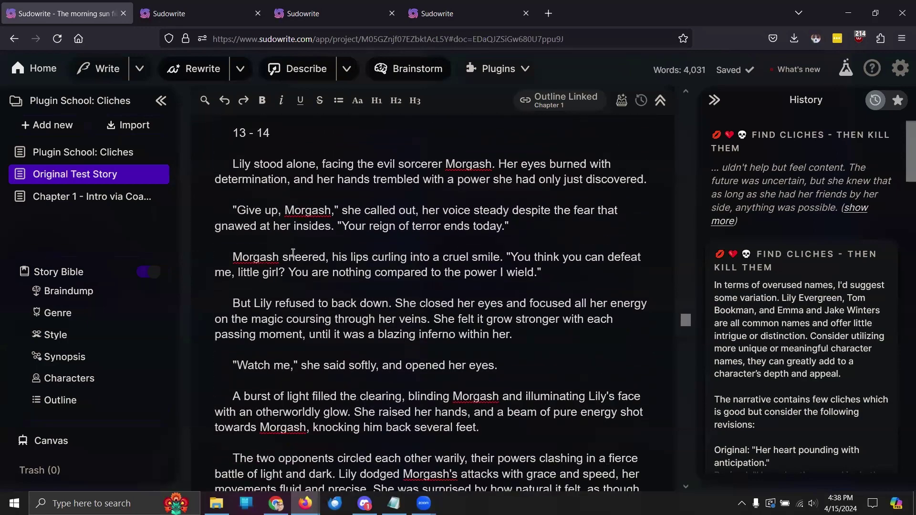
drag(281, 143, 225, 135)
key(BackSpace)
key(BackSpace)
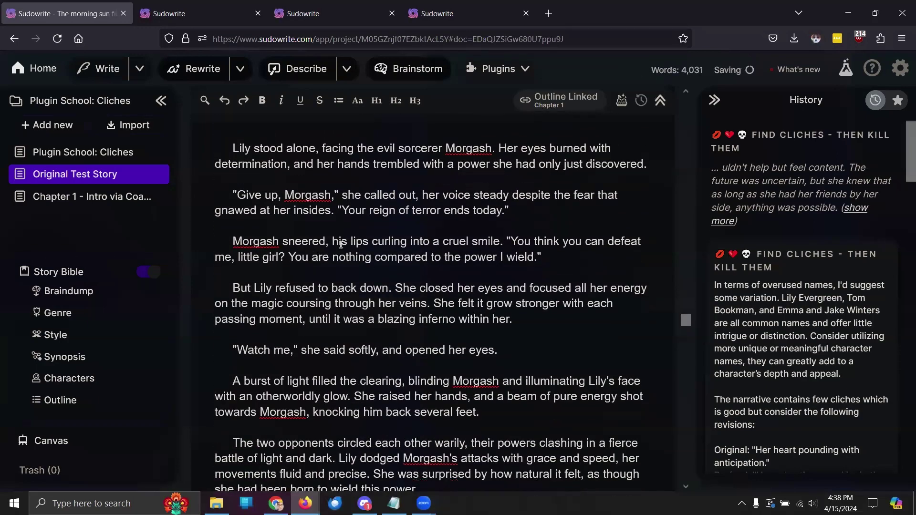
- Delete the "15 - 15" section marker above the paragraph beginning "The sun was setting over Willow Brook"
scroll(351, 244, up, 3)
scroll(355, 253, down, 18)
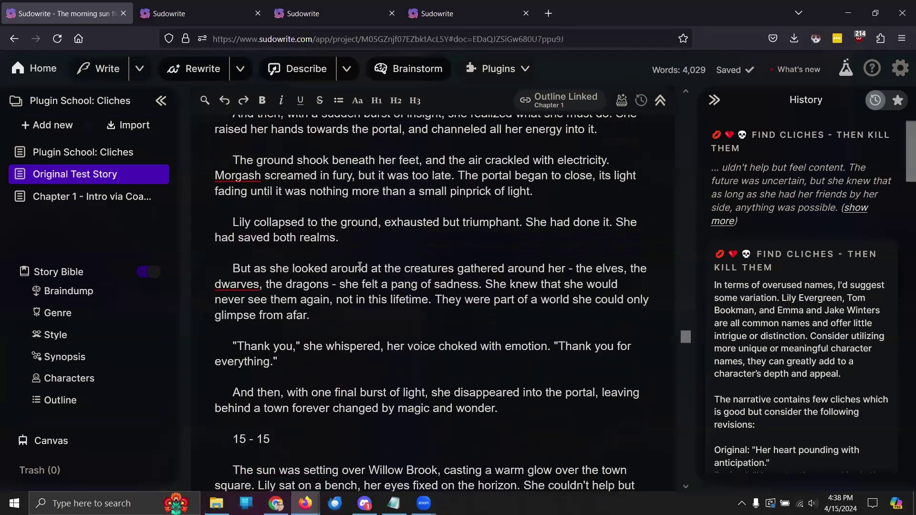
scroll(360, 265, down, 3)
scroll(334, 238, up, 7)
scroll(331, 222, down, 4)
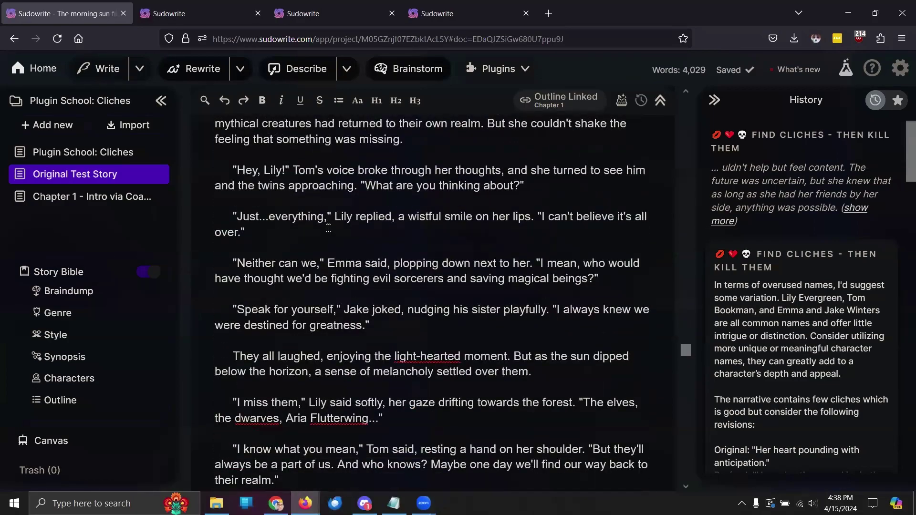
scroll(313, 226, up, 3)
drag(295, 179, 229, 185)
key(BackSpace)
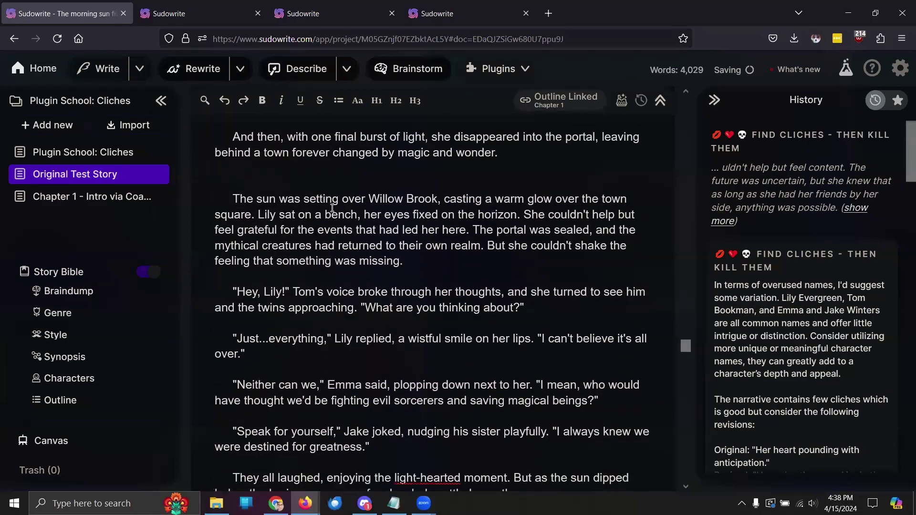
- Check back through the story for remaining section markers and select the entire text of the Original Test Story
scroll(332, 208, up, 20)
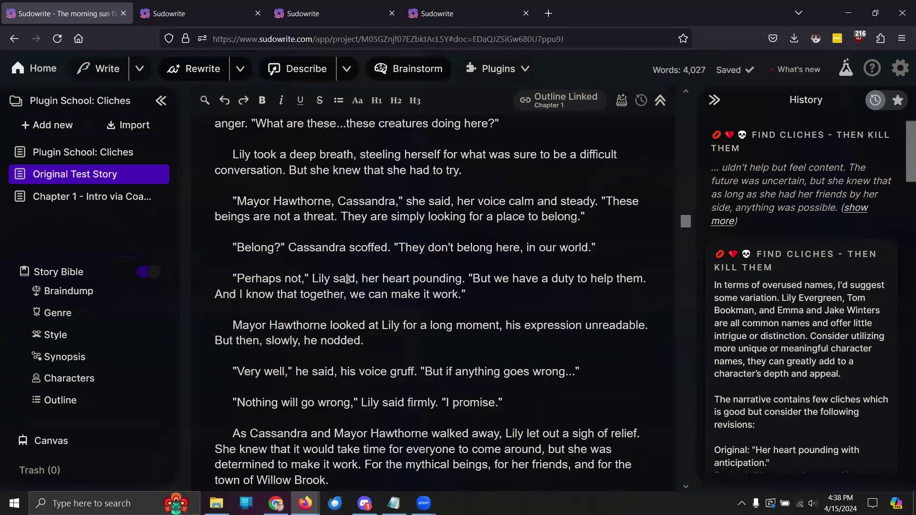
scroll(347, 280, up, 20)
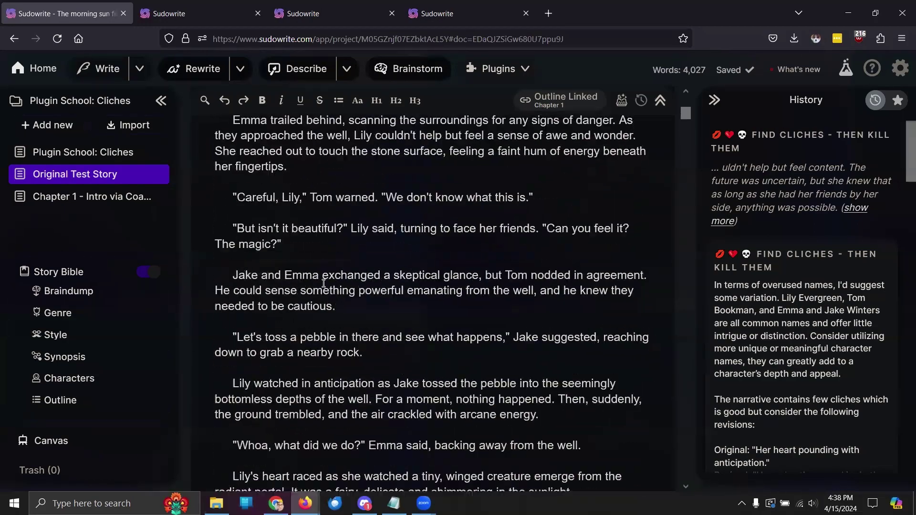
scroll(329, 270, down, 15)
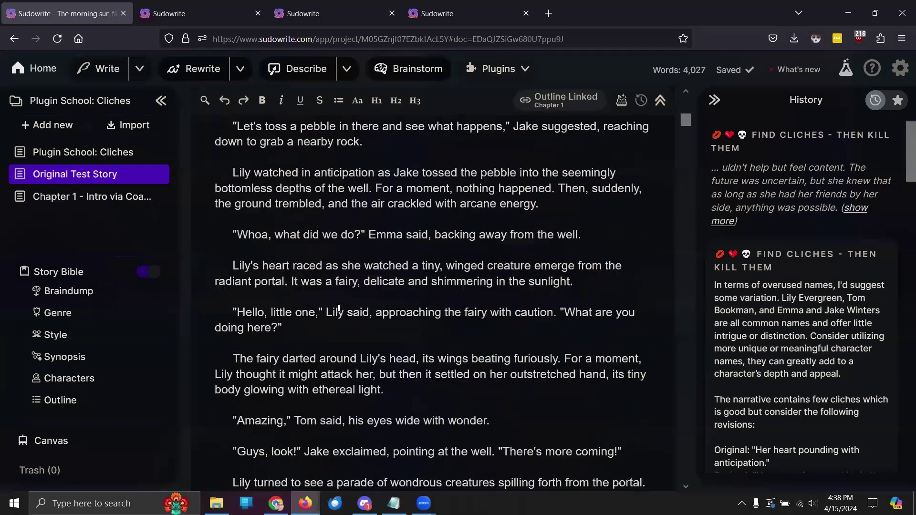
scroll(334, 300, up, 3)
click(360, 271)
key(ctrl+a)
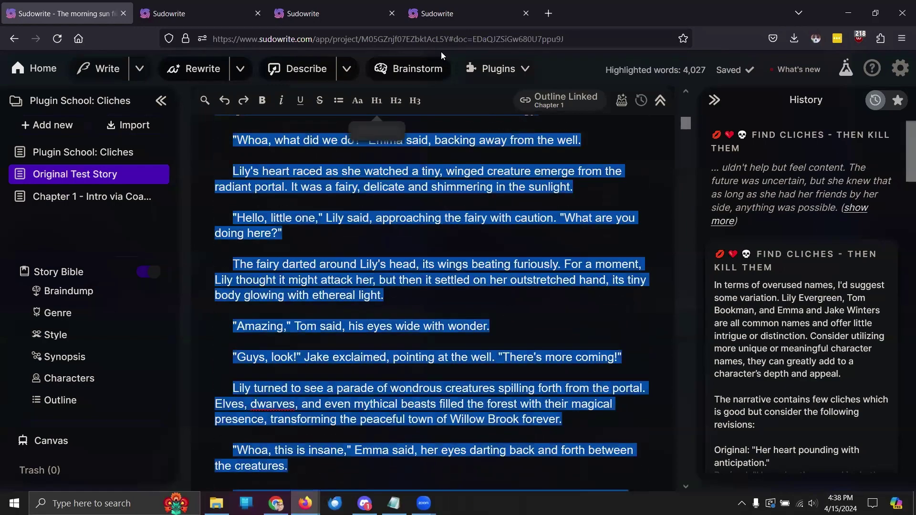
- Look through the installed plugins and run Contractionizer on the selected story text
click(491, 70)
scroll(496, 252, down, 12)
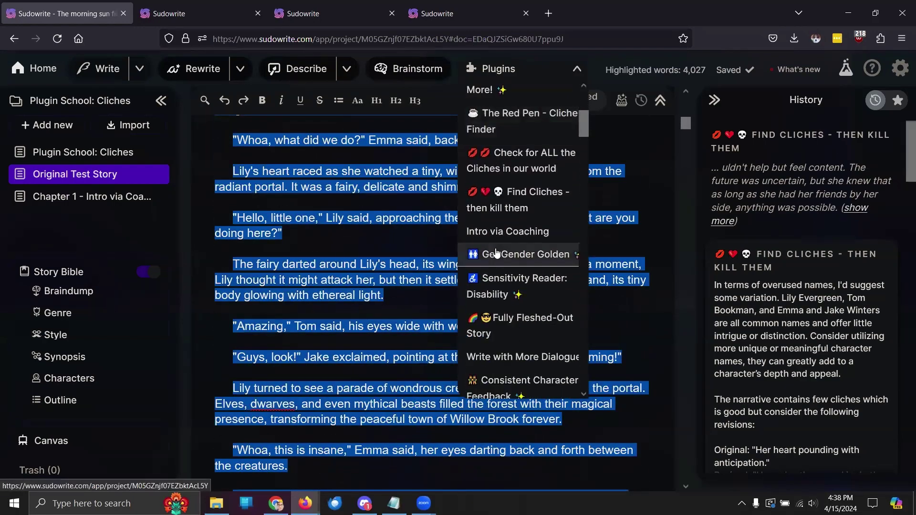
scroll(496, 252, down, 2)
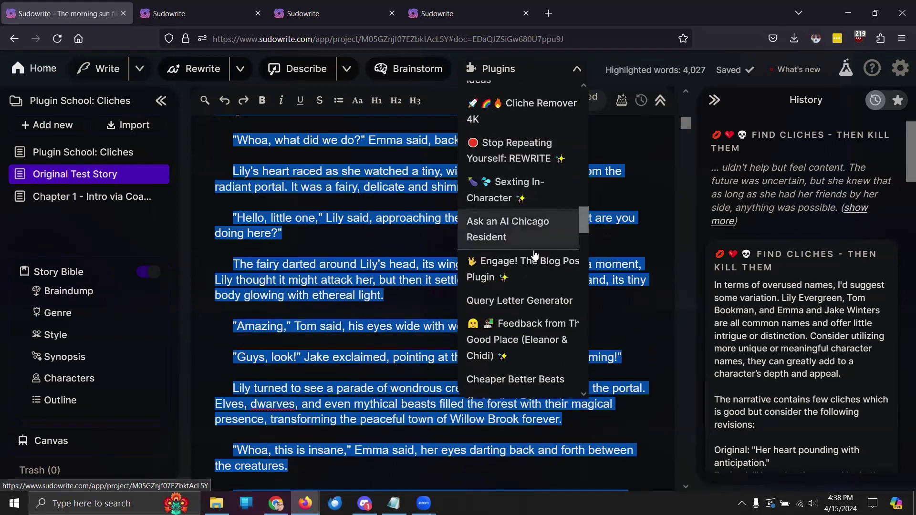
scroll(534, 251, up, 8)
scroll(535, 250, up, 3)
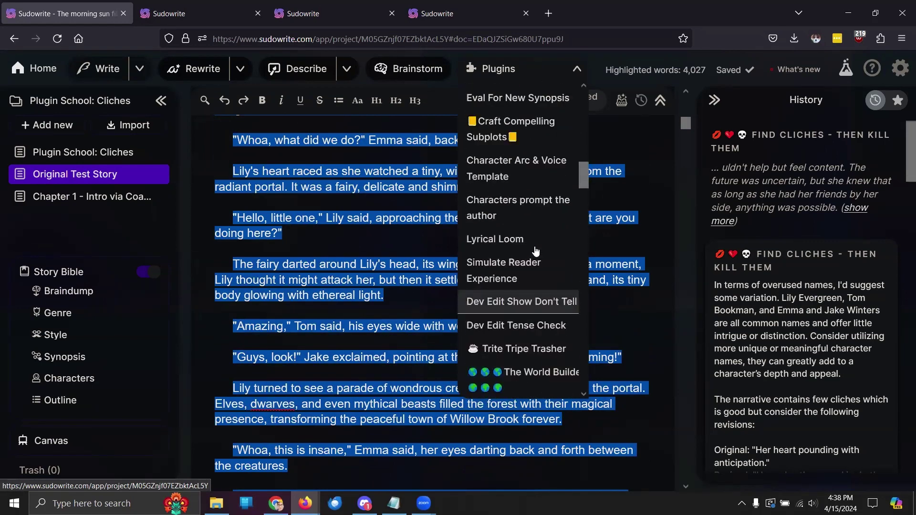
scroll(536, 258, down, 12)
scroll(539, 262, down, 12)
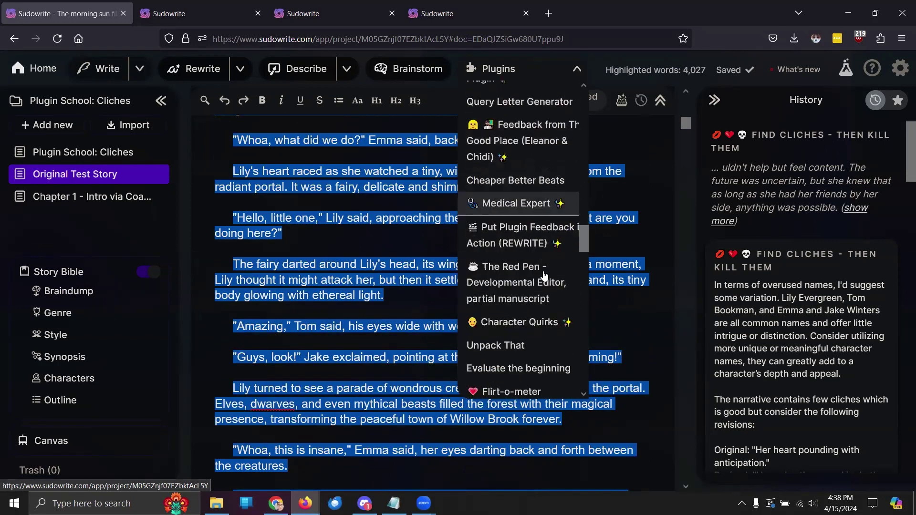
scroll(544, 276, down, 4)
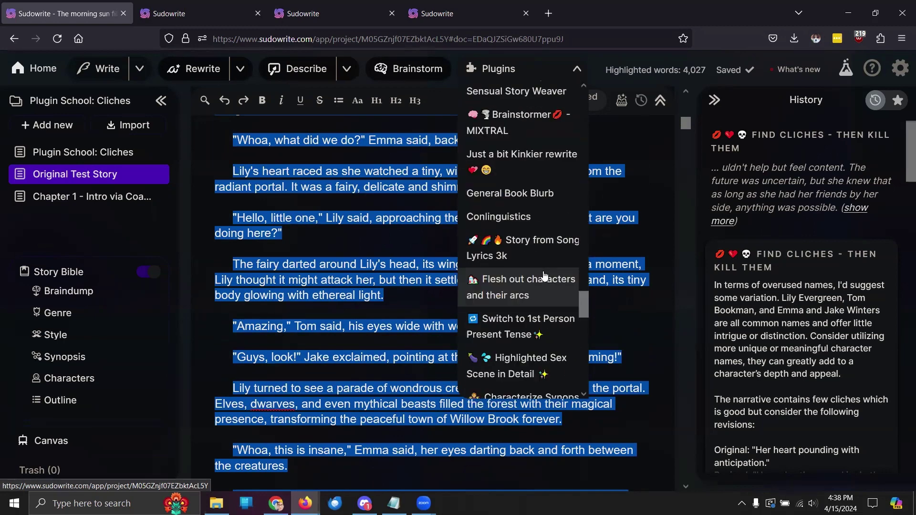
scroll(544, 276, down, 10)
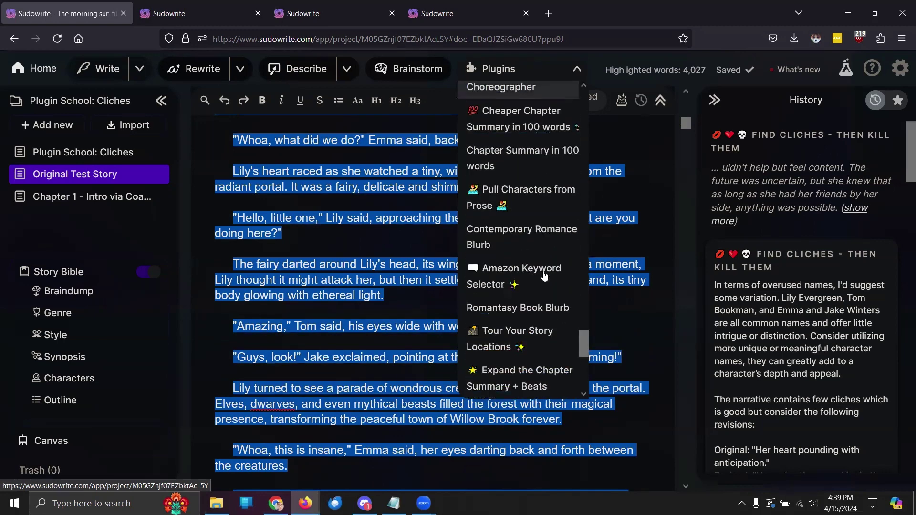
scroll(544, 276, down, 3)
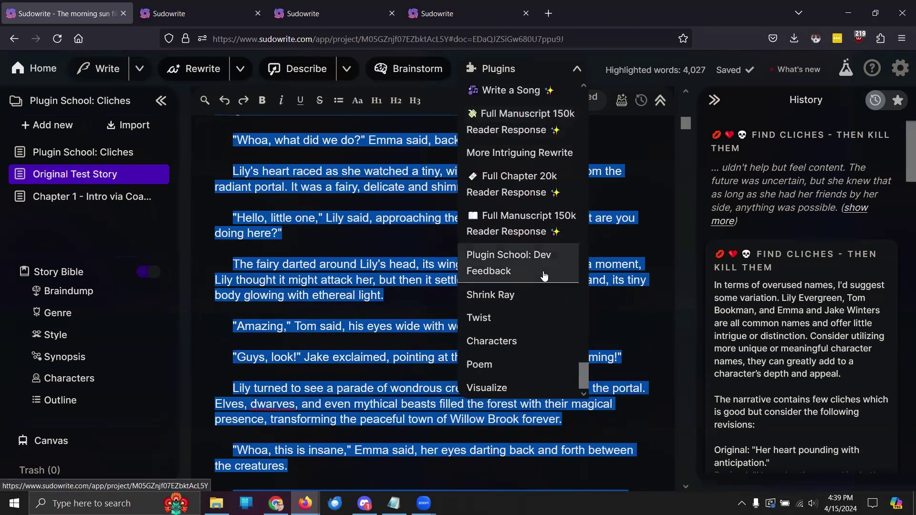
scroll(545, 275, up, 5)
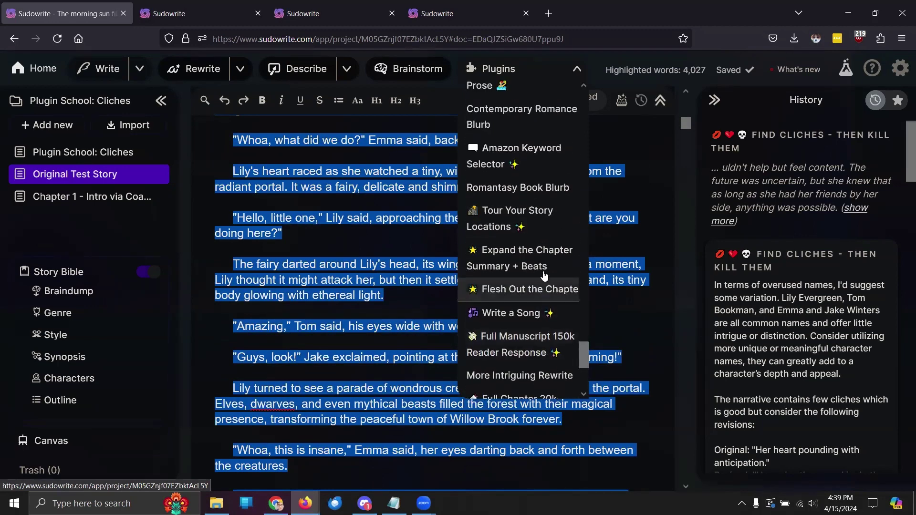
scroll(544, 275, up, 3)
scroll(544, 276, up, 10)
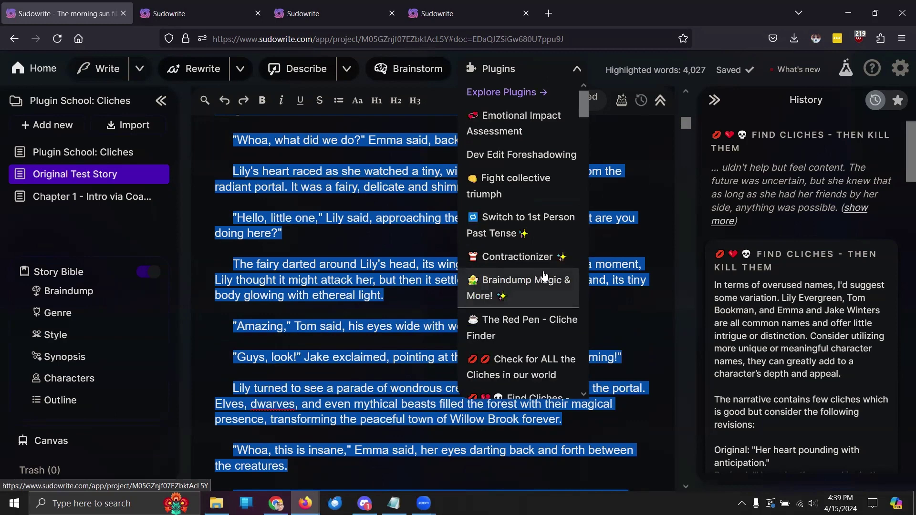
click(509, 252)
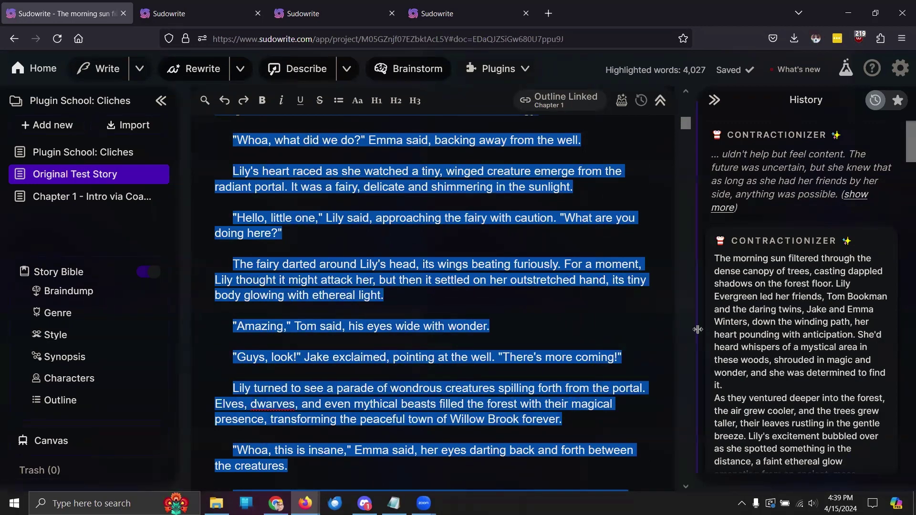
- Examine the Contractionizer output to see how the contractions were applied across the rewritten story
scroll(801, 296, down, 10)
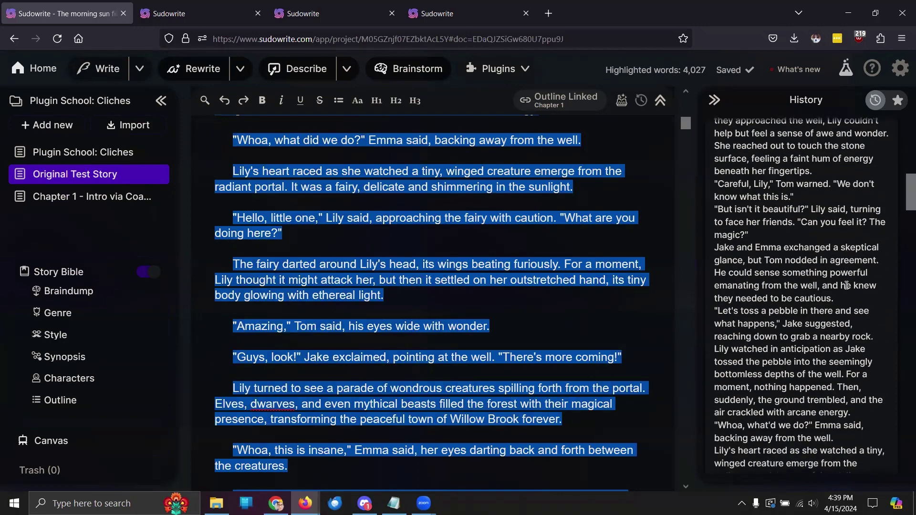
scroll(847, 285, down, 5)
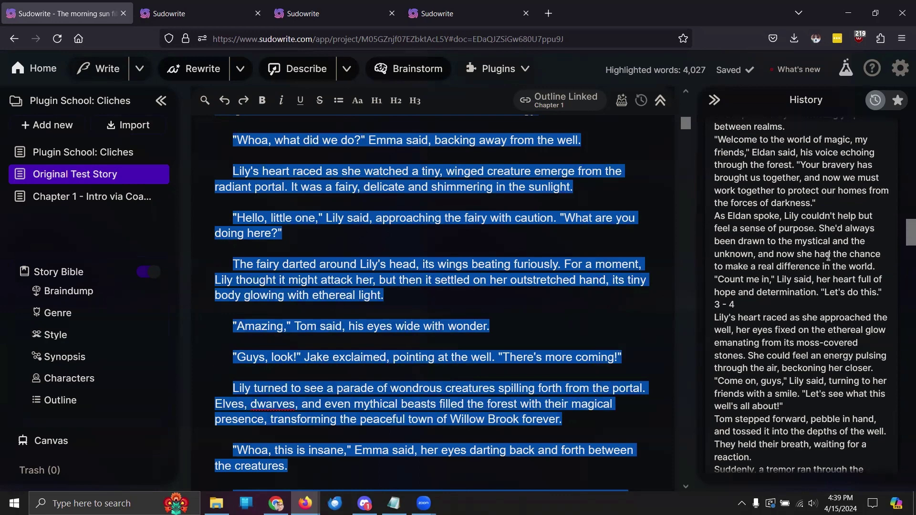
scroll(828, 257, down, 10)
scroll(828, 257, down, 2)
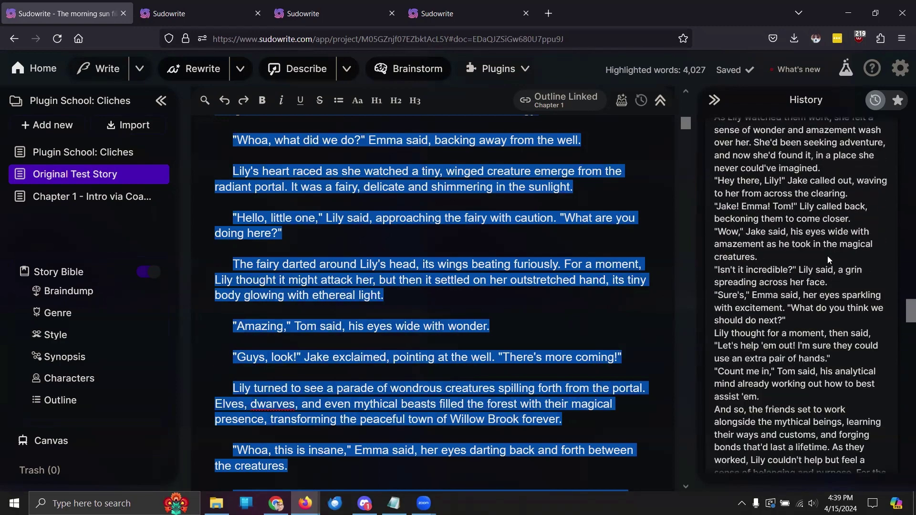
scroll(828, 260, down, 10)
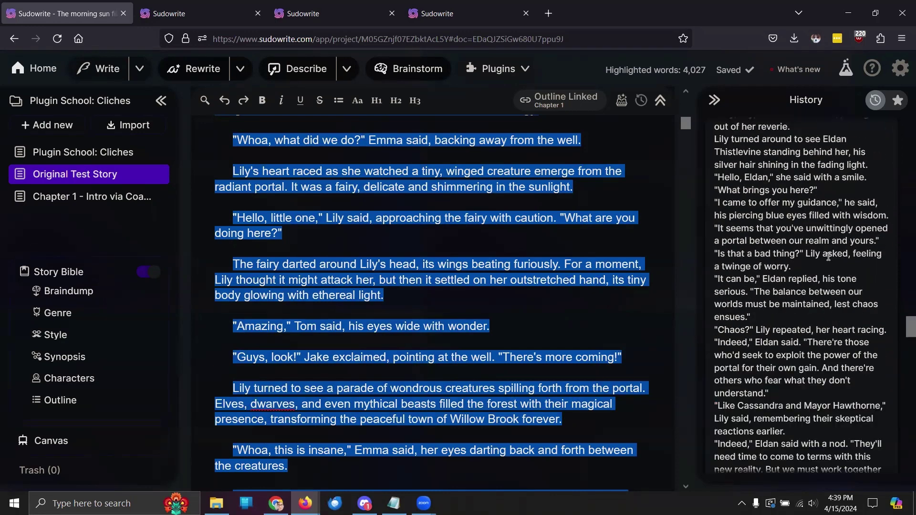
scroll(827, 258, down, 10)
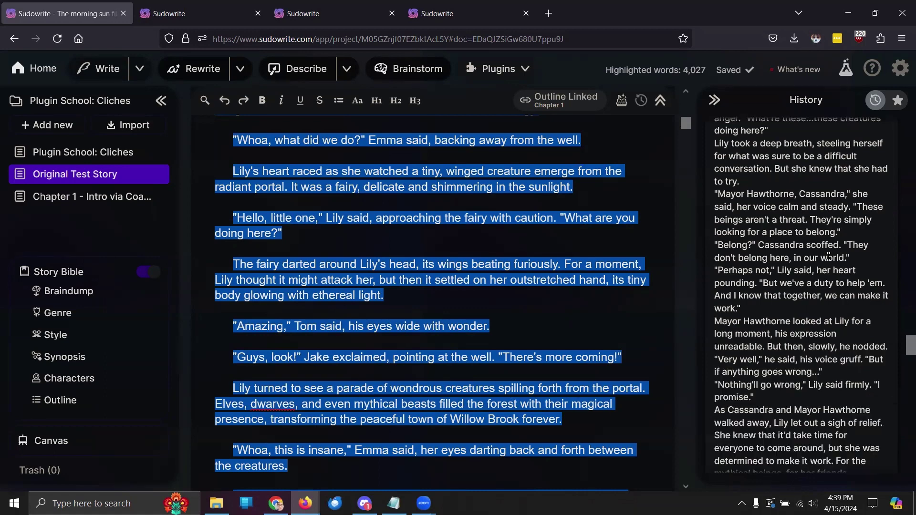
scroll(828, 258, down, 5)
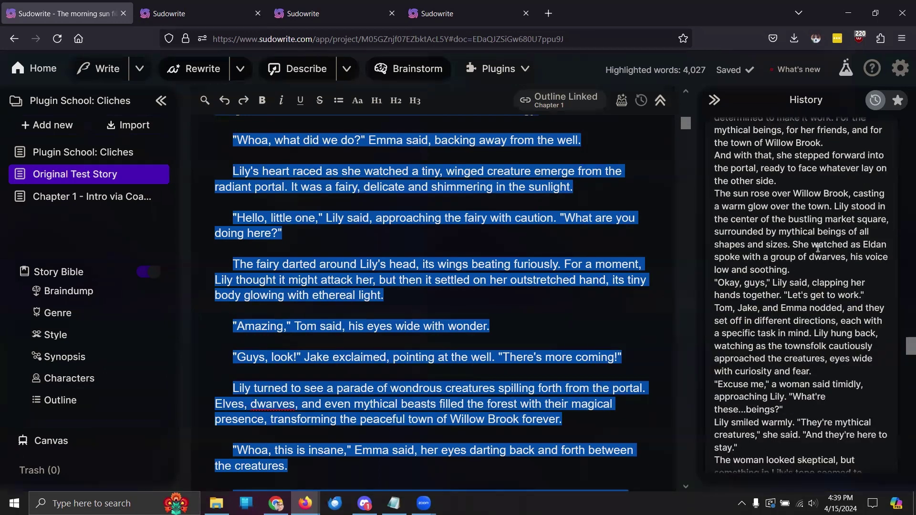
scroll(817, 247, down, 6)
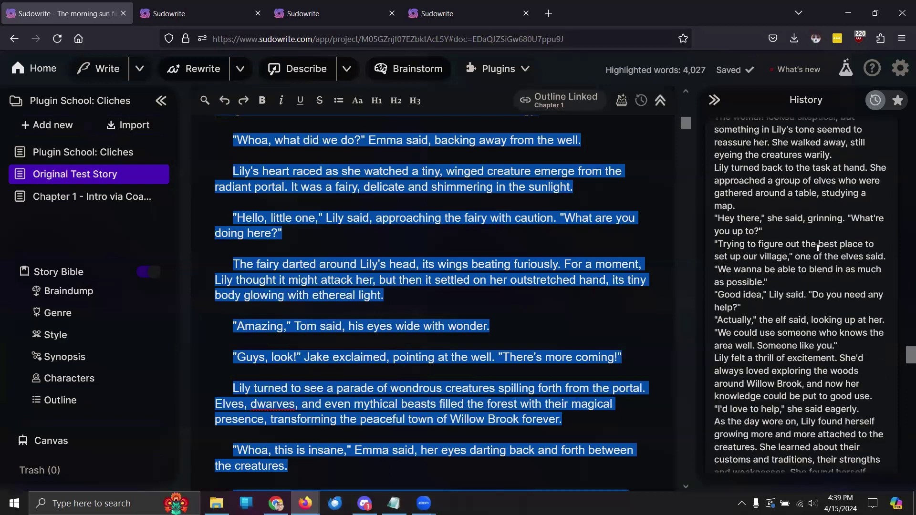
- Delete the story paragraph beginning "Lily turned to see a parade of wondrous creatures"
click(612, 307)
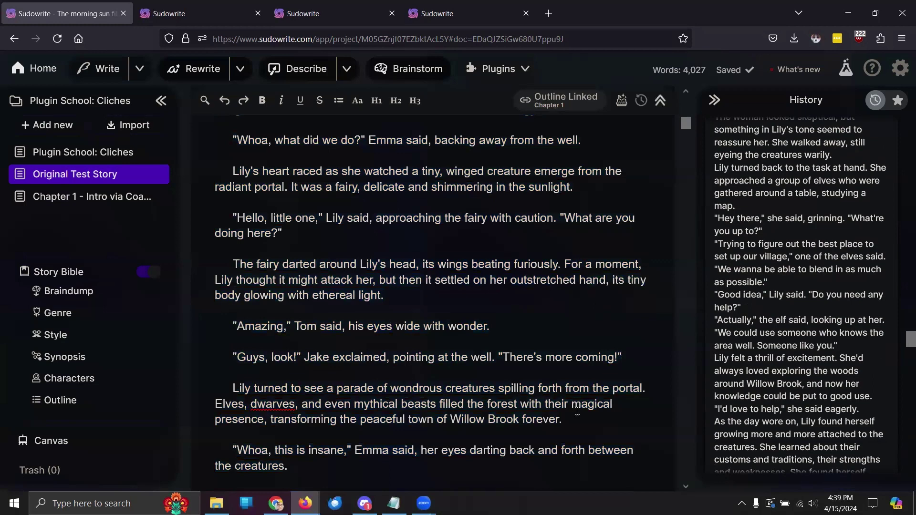
drag(574, 419, 256, 371)
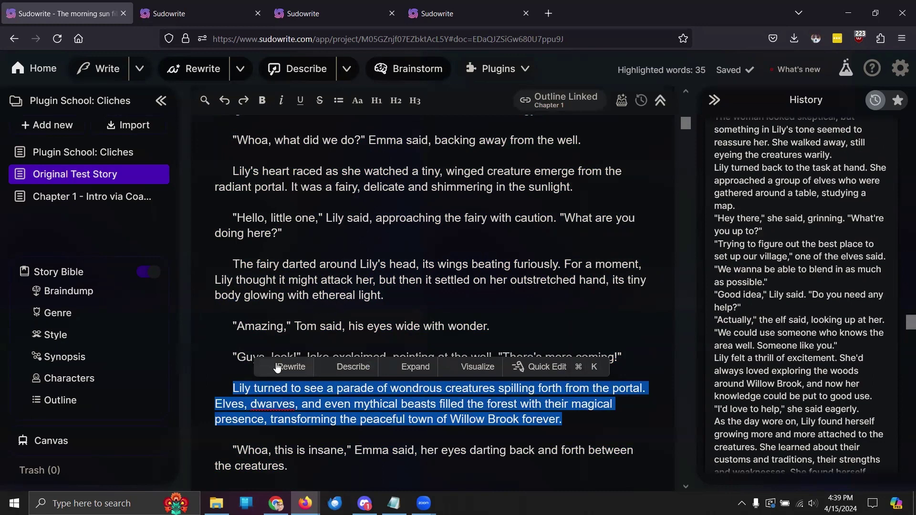
key(BackSpace)
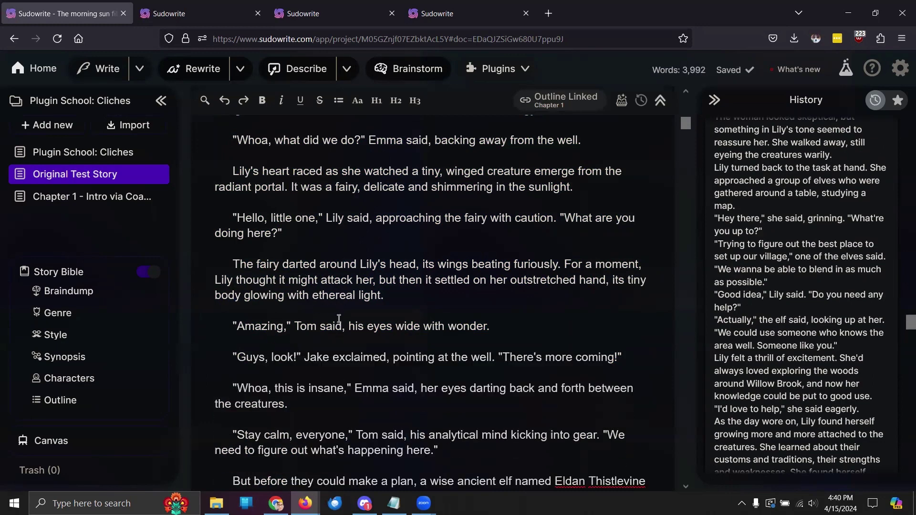
click(365, 264)
- Check the ending of the Contractionizer output and skim back through its earlier passages
scroll(771, 293, down, 15)
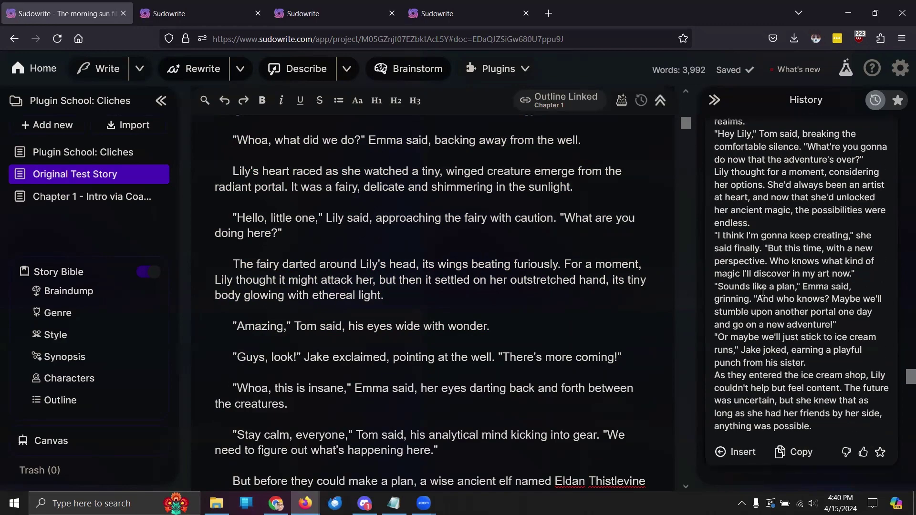
scroll(762, 292, down, 5)
scroll(758, 286, up, 12)
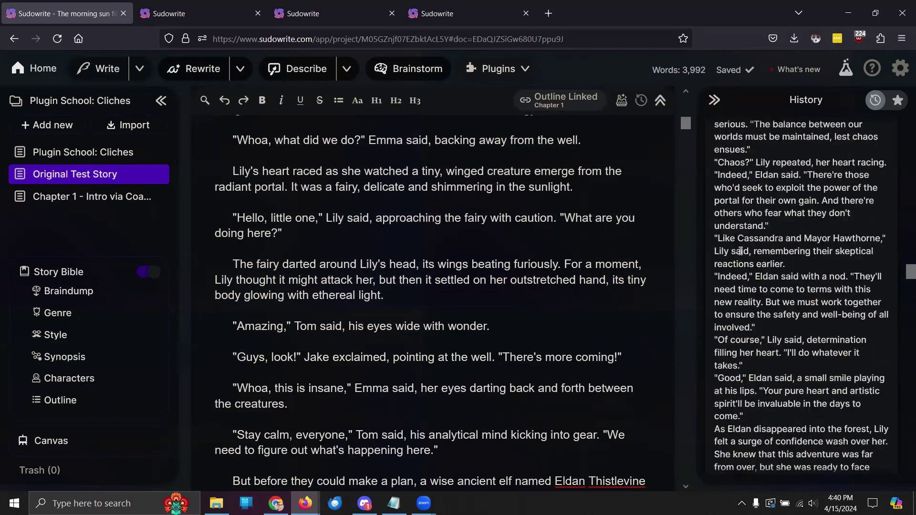
scroll(740, 251, up, 5)
- Run the Cliche Remover 4K plugin on the entire text of the Original Test Story
scroll(502, 282, up, 10)
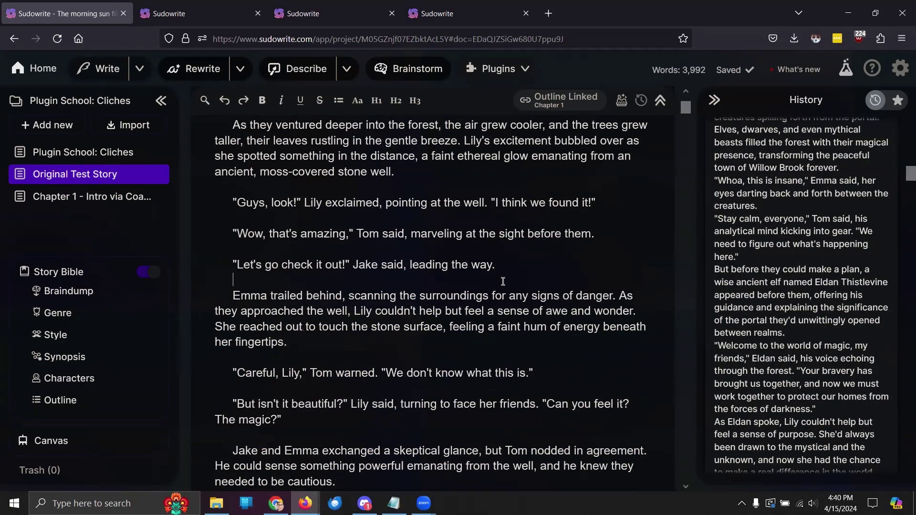
key(ctrl+a)
click(504, 69)
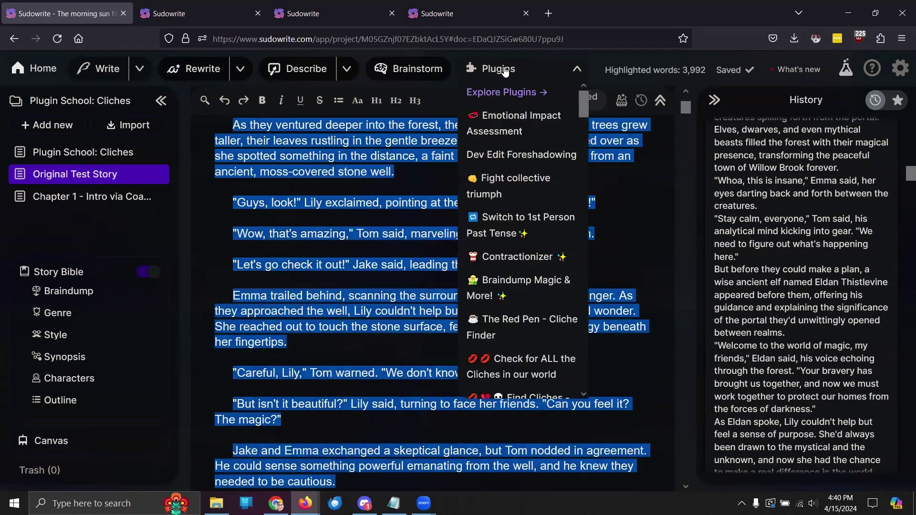
scroll(540, 229, down, 3)
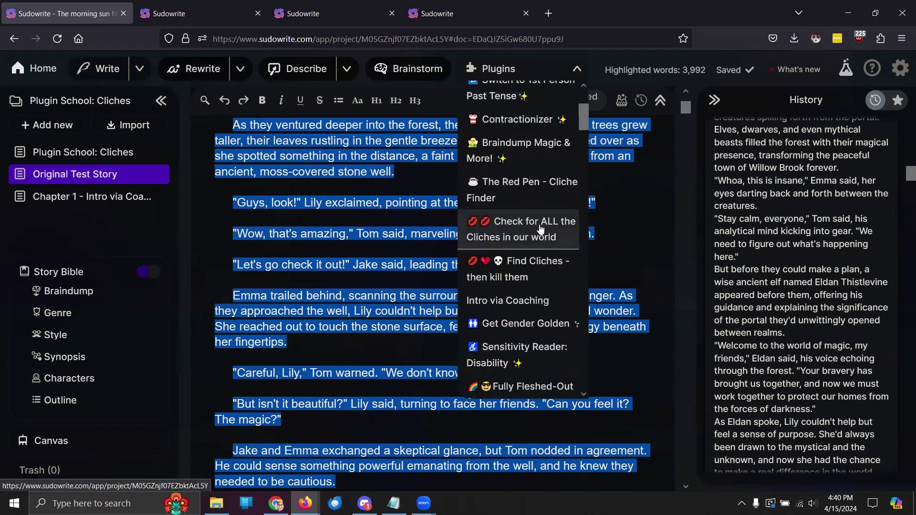
scroll(541, 230, down, 10)
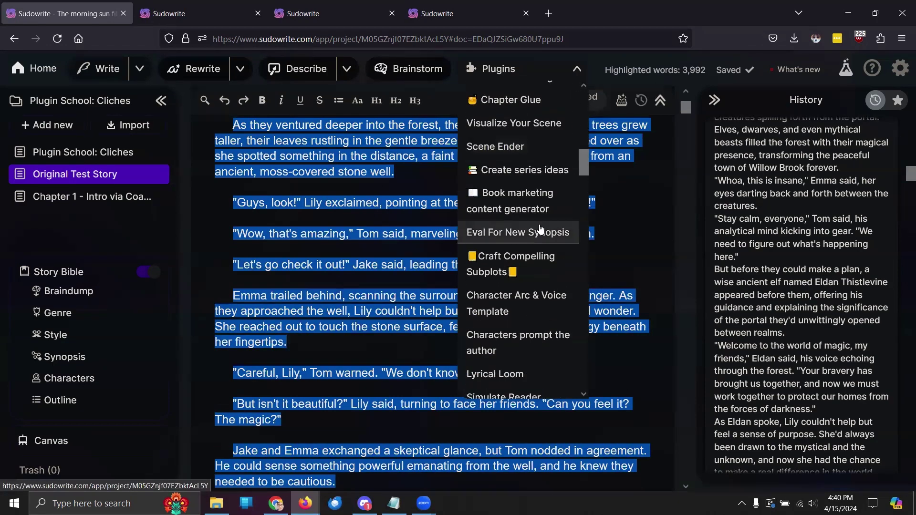
scroll(541, 229, down, 10)
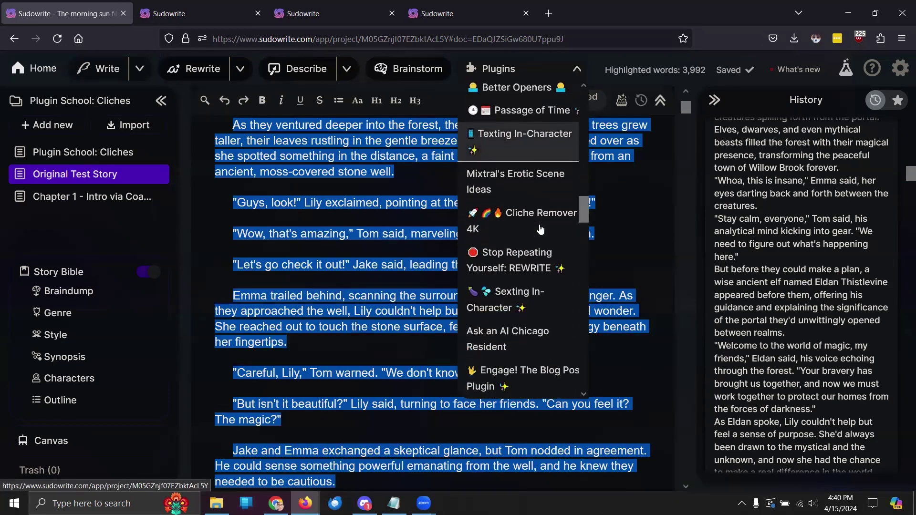
scroll(540, 230, down, 2)
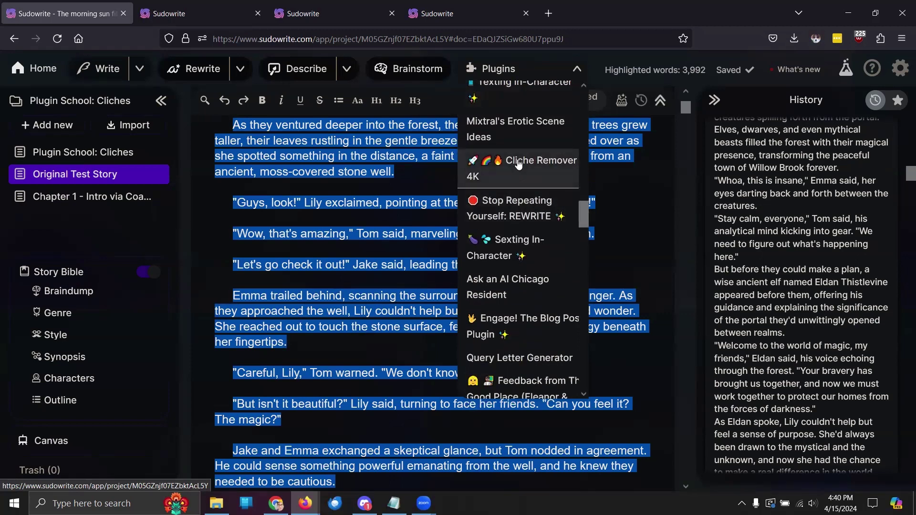
click(519, 164)
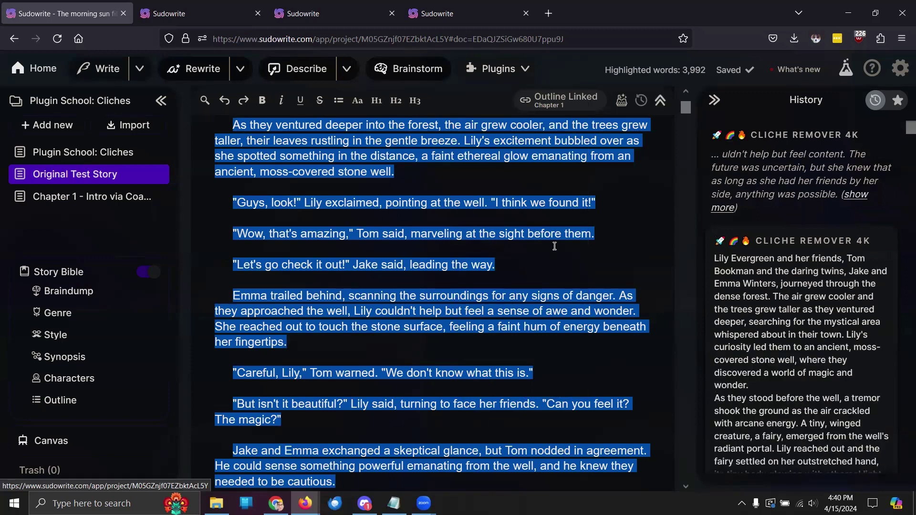
scroll(774, 262, down, 3)
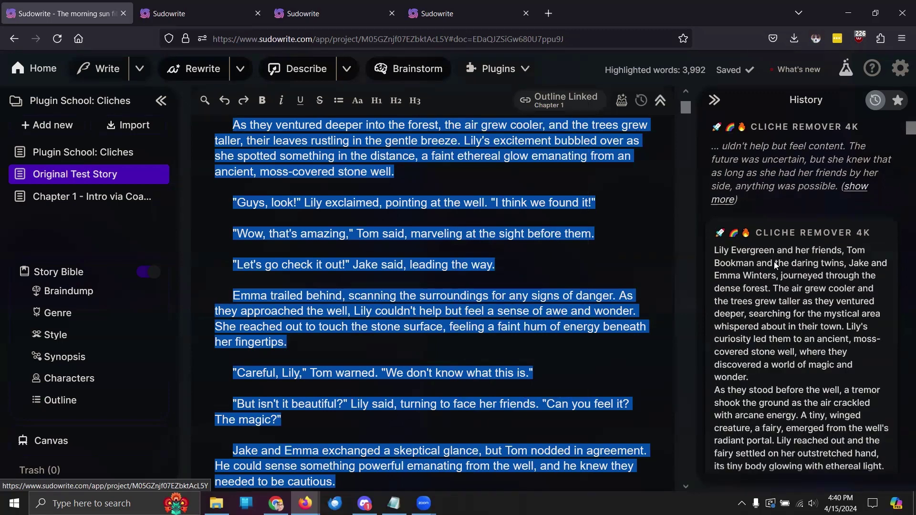
- Undo the earlier trimming of the Original Test Story, including the deletion of the "Lily turned to see a parade of wondrous creatures" paragraph
click(602, 278)
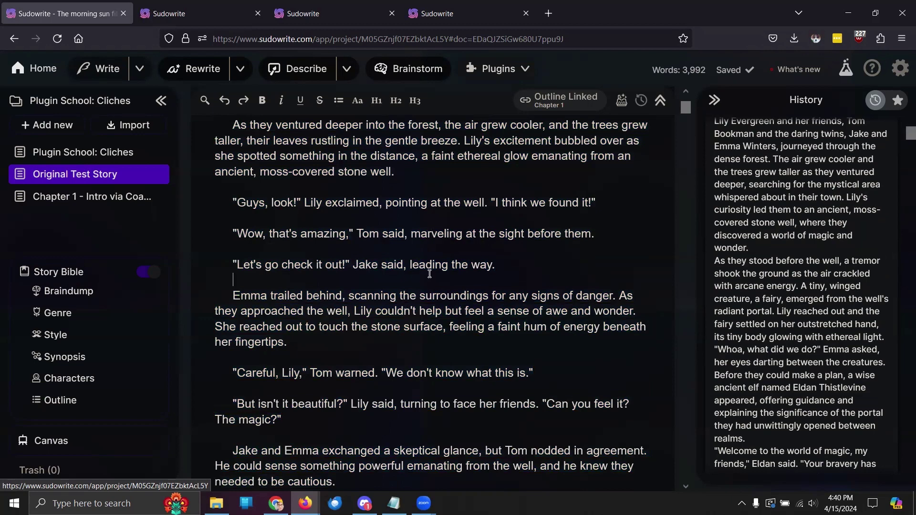
key(ctrl+z)
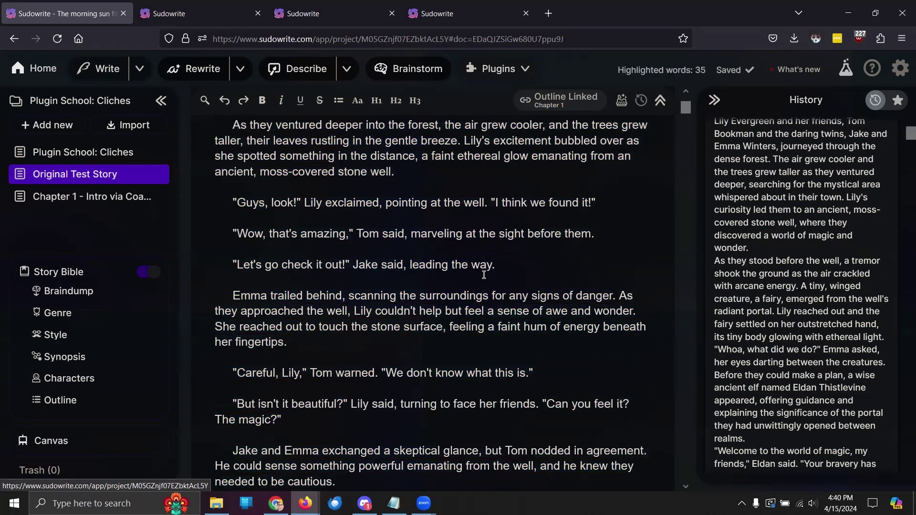
click(484, 275)
double_click(509, 288)
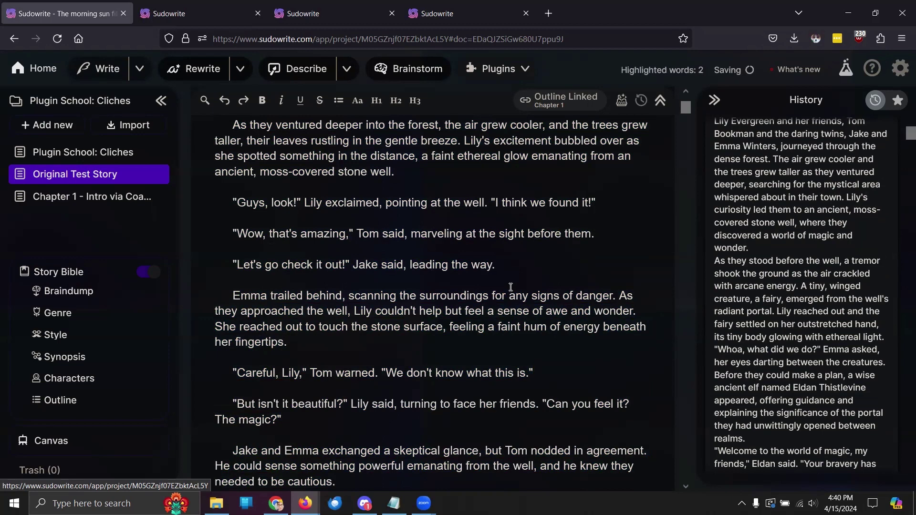
scroll(497, 289, up, 3)
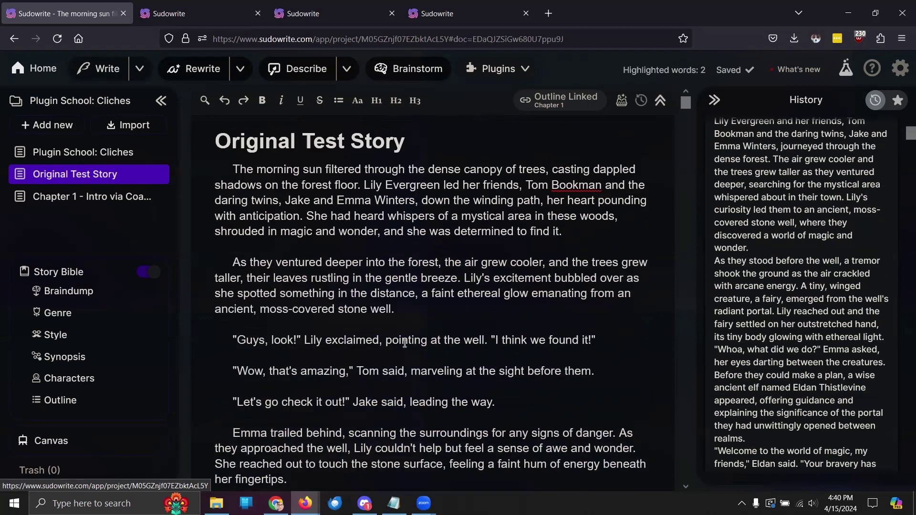
click(470, 329)
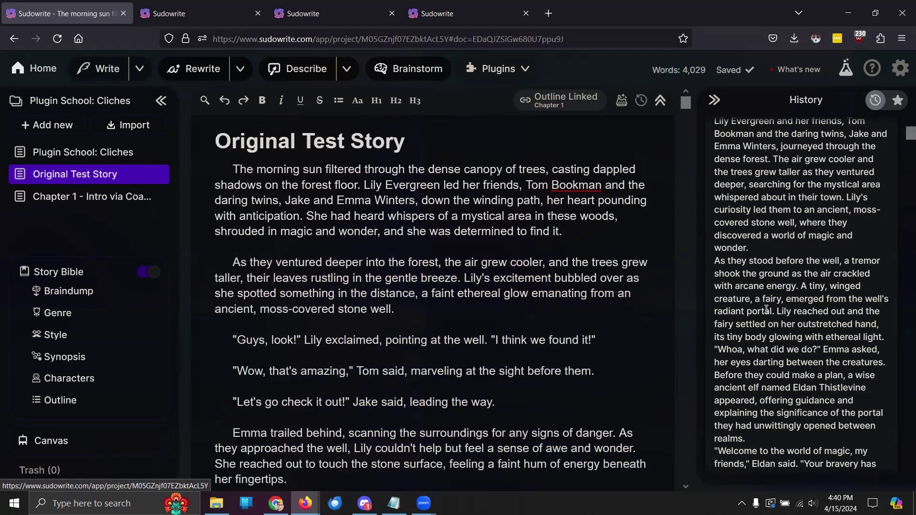
- Compare the opening of the Cliche Remover 4K output with the matching passages of the original story, including Emma's "Whoa, what did we do?" line
scroll(767, 310, up, 3)
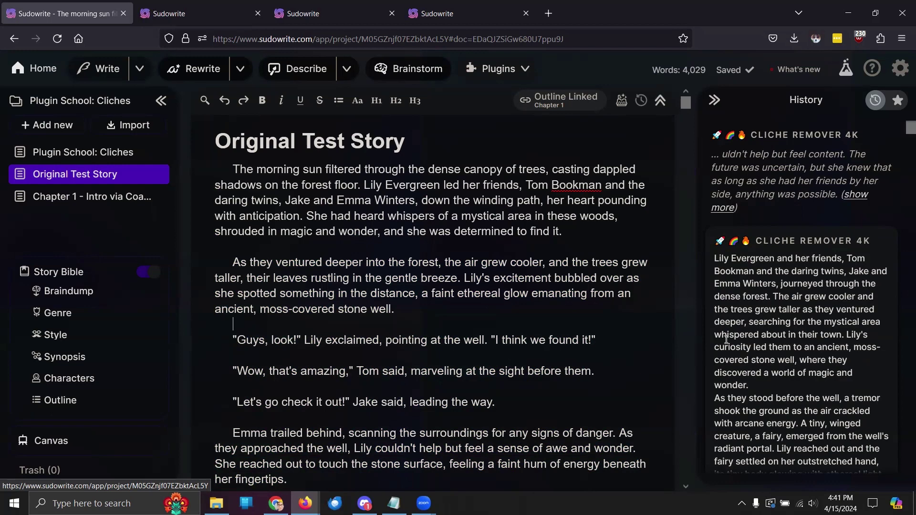
scroll(757, 294, down, 2)
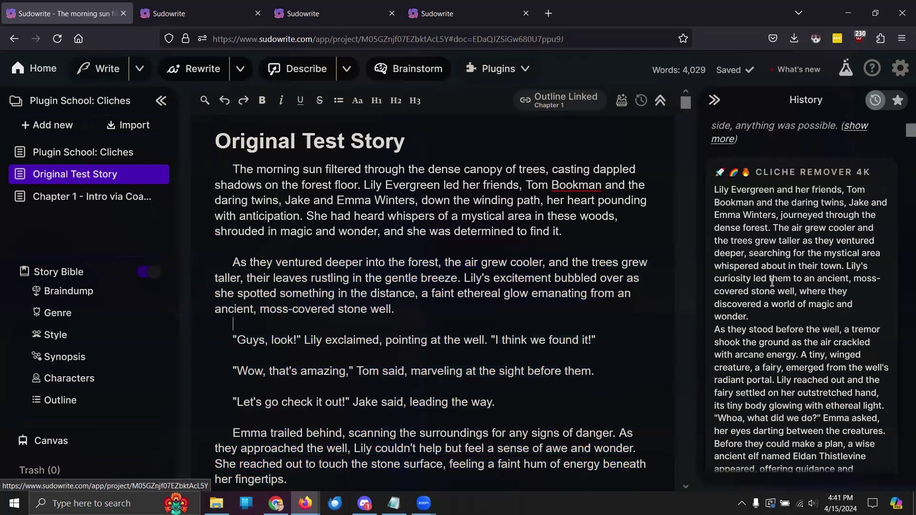
scroll(771, 281, down, 4)
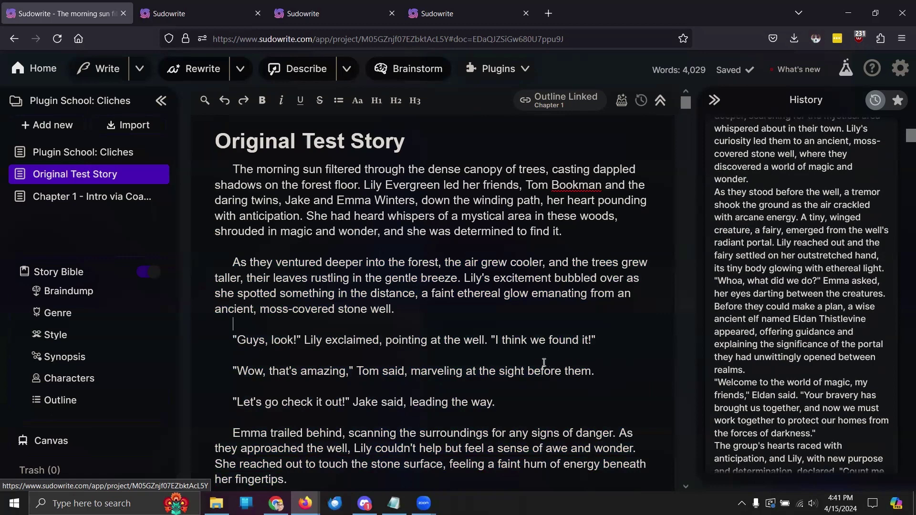
scroll(558, 358, down, 8)
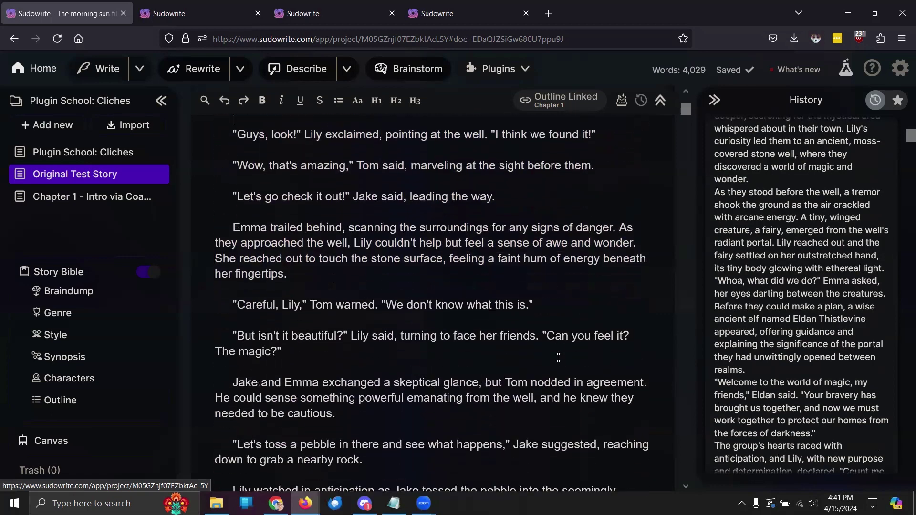
scroll(558, 358, down, 3)
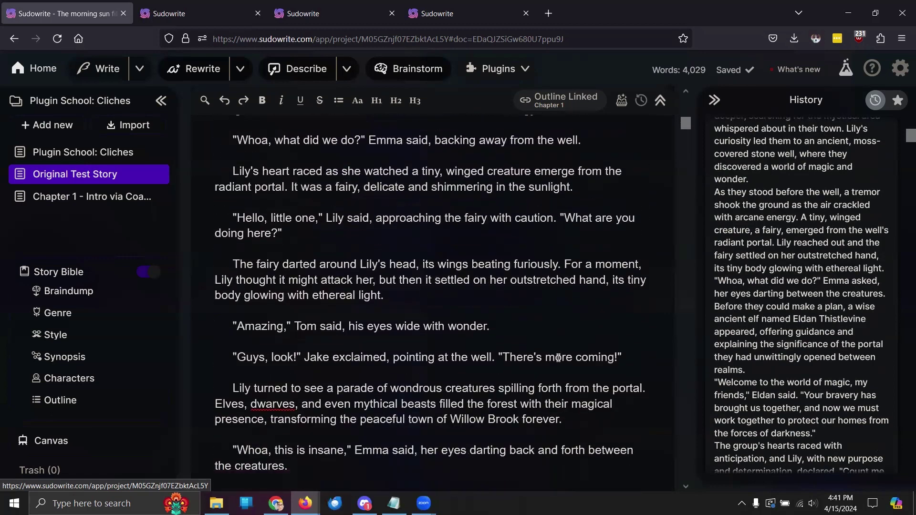
scroll(558, 358, up, 2)
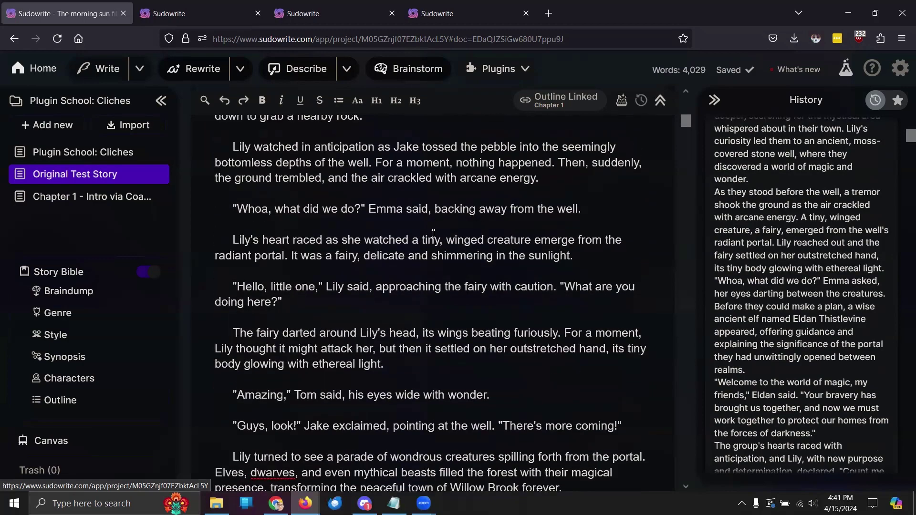
triple_click(454, 208)
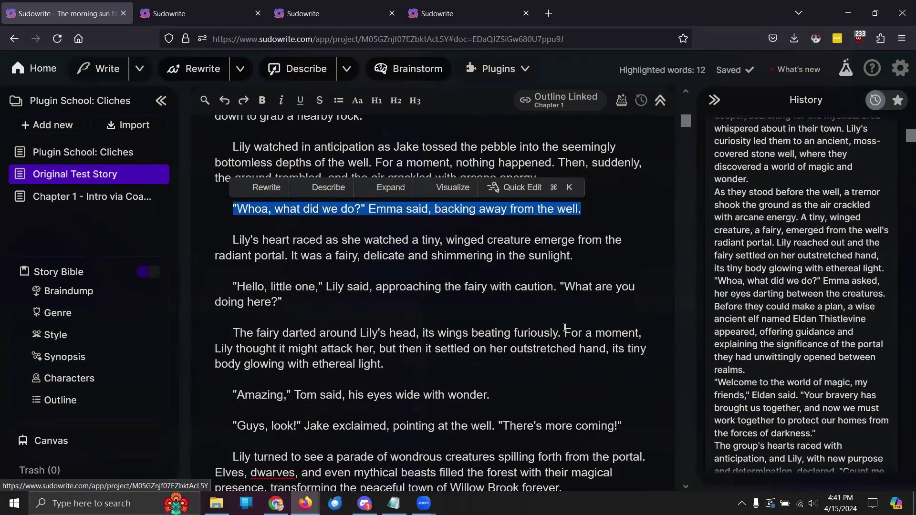
scroll(564, 324, up, 6)
scroll(562, 321, up, 5)
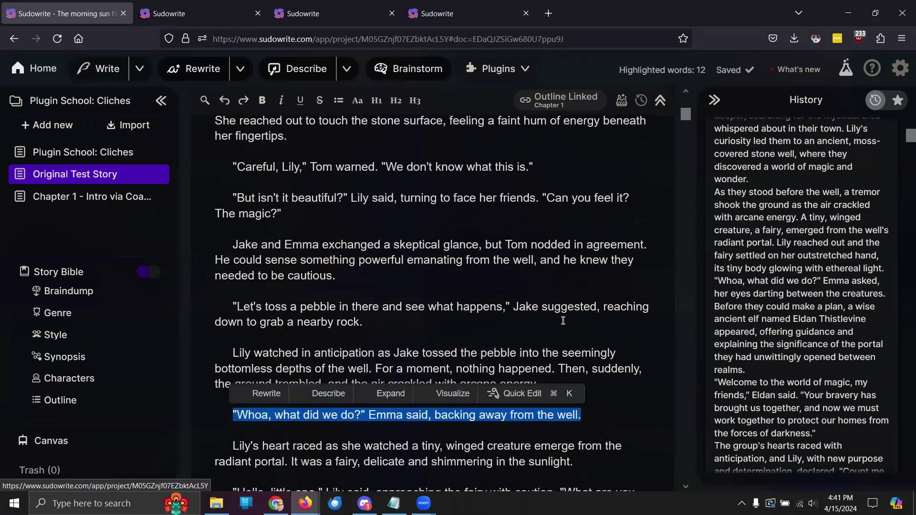
scroll(562, 321, down, 4)
click(569, 336)
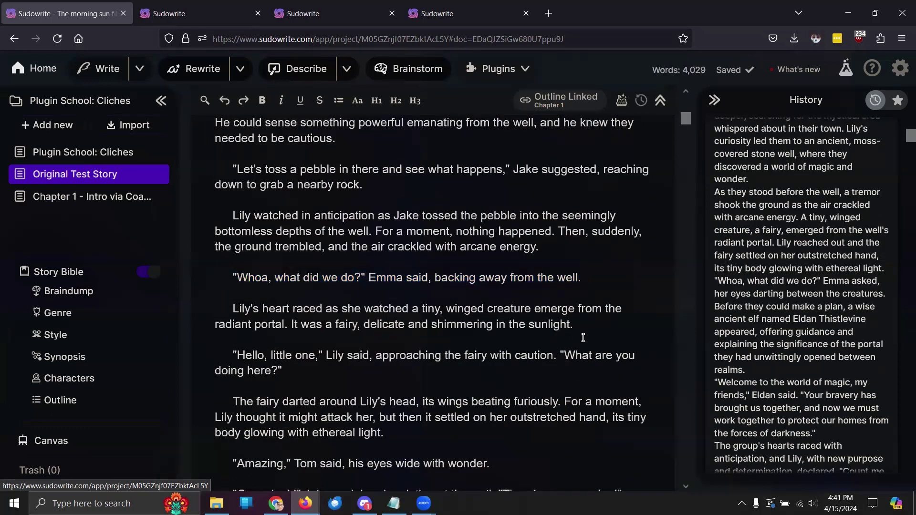
- Read the Cliche Remover 4K output through to its ending and check back against its beginning
scroll(828, 256, down, 3)
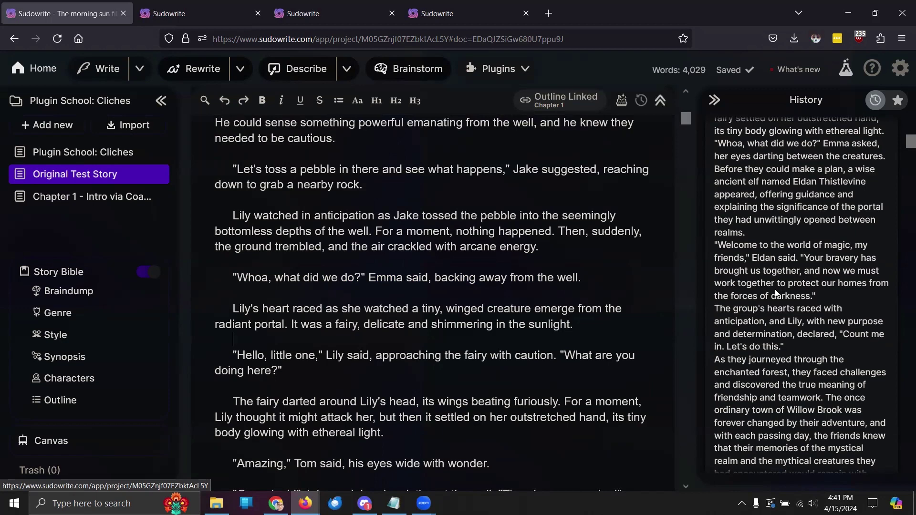
scroll(775, 291, down, 3)
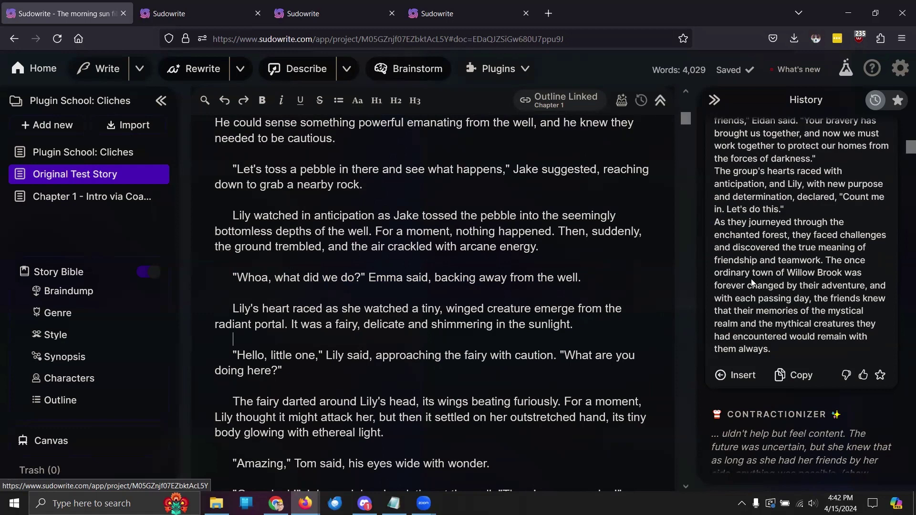
scroll(753, 286, up, 5)
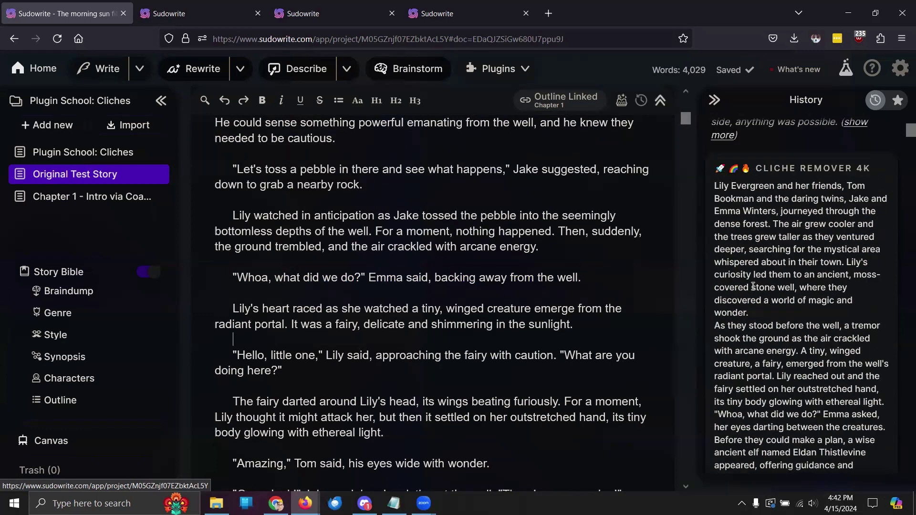
scroll(752, 286, down, 3)
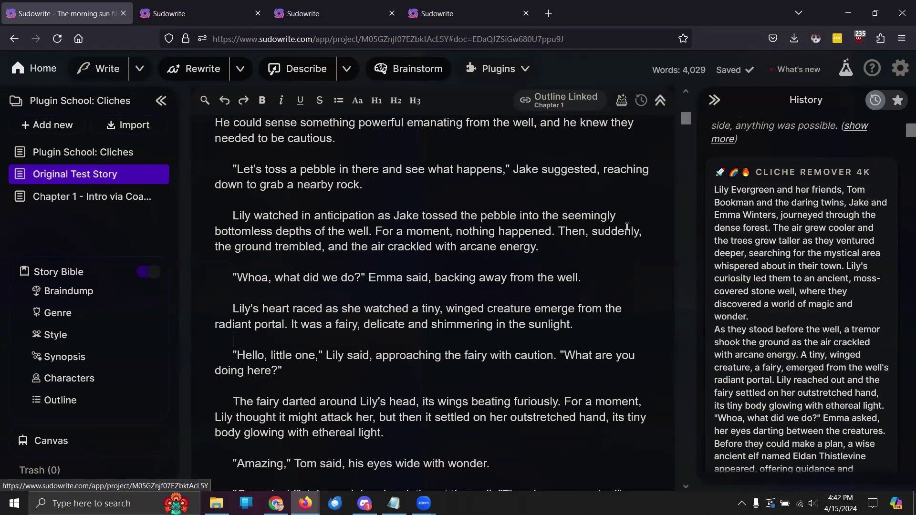
- Check the recent activity for the credits each cliché plugin used, and view the end of the Cliche Remover 4K output again
click(902, 70)
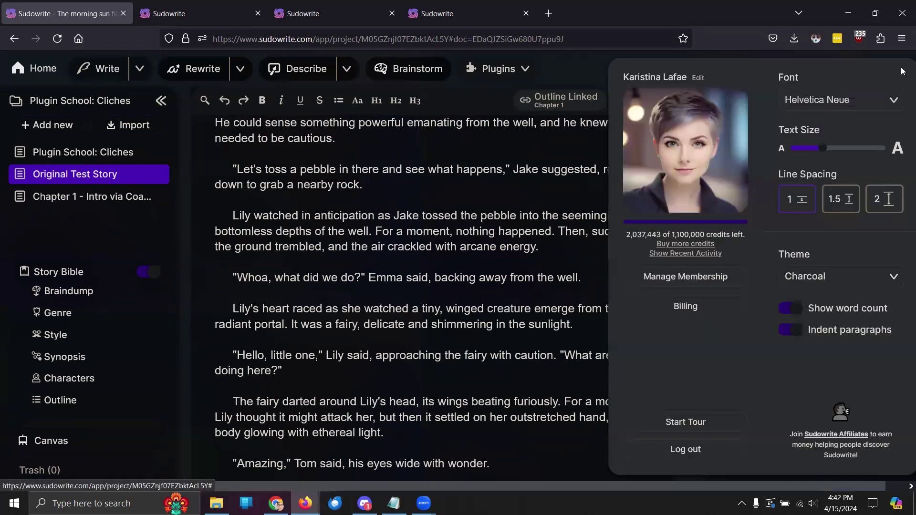
click(685, 253)
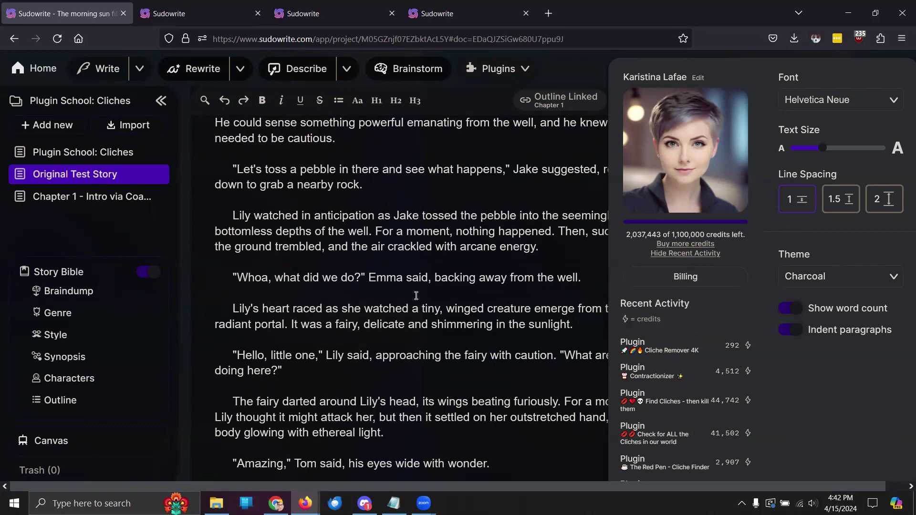
click(417, 294)
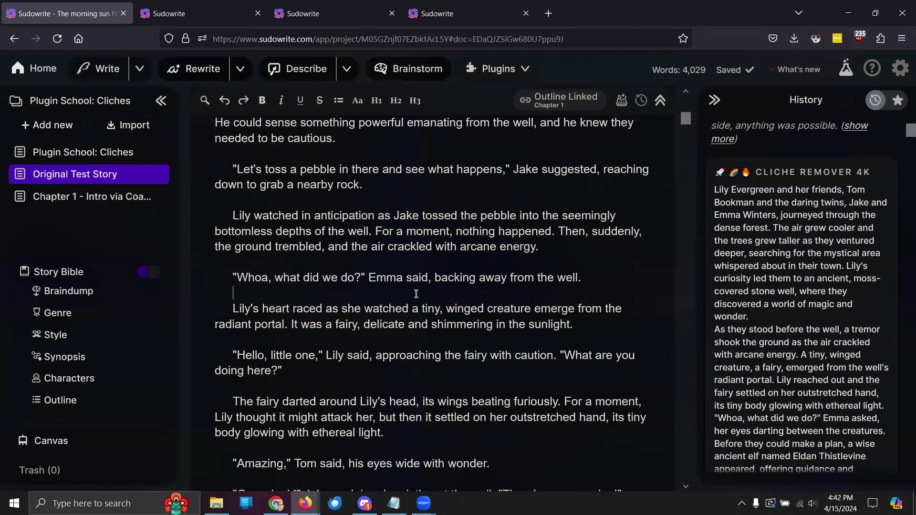
scroll(825, 264, down, 10)
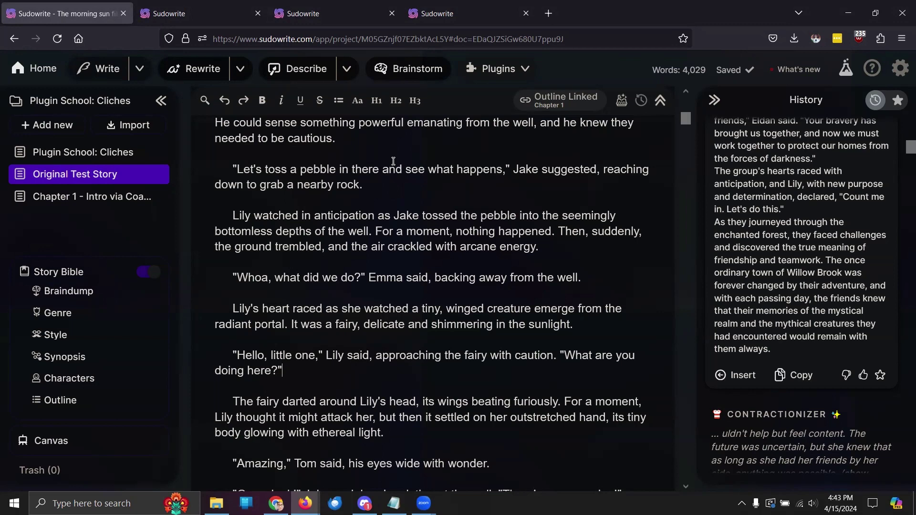
- Close the Cliche Remover 4K plugin page and open the "Plugin School: Cliches" document in the project
click(430, 14)
click(331, 18)
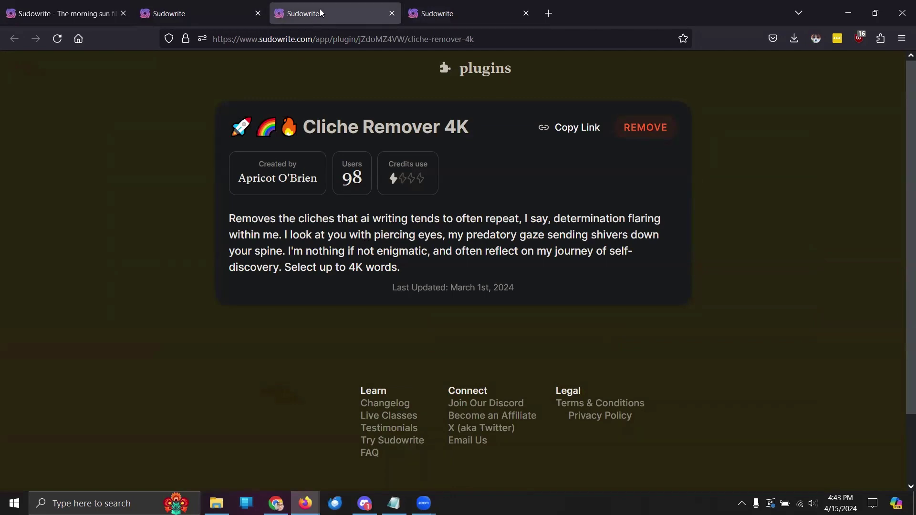
click(391, 14)
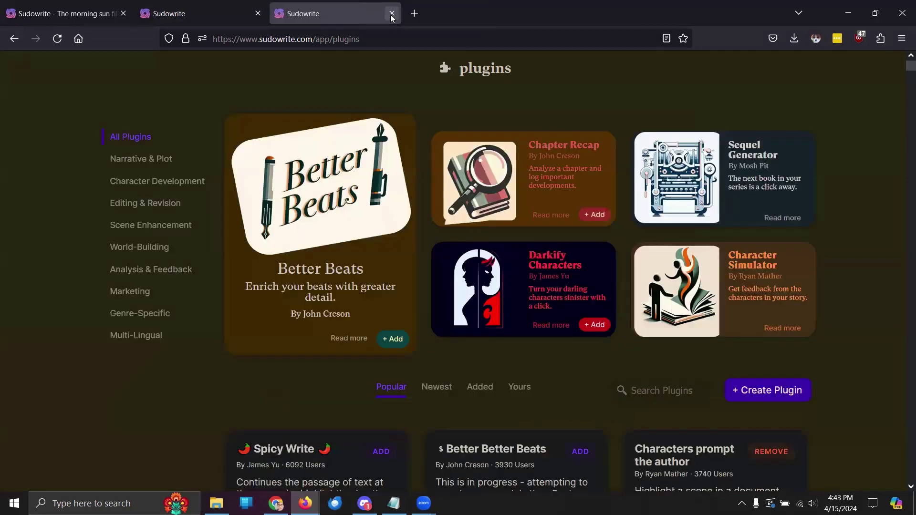
click(222, 12)
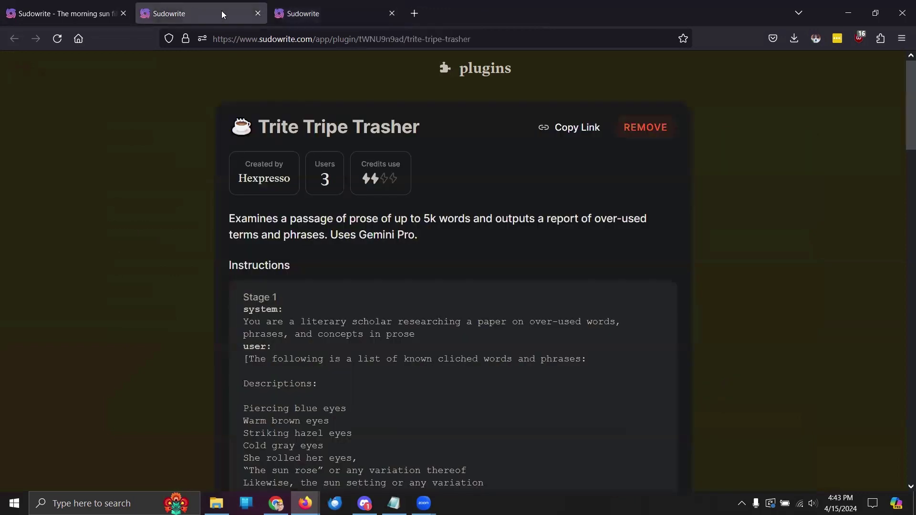
click(70, 13)
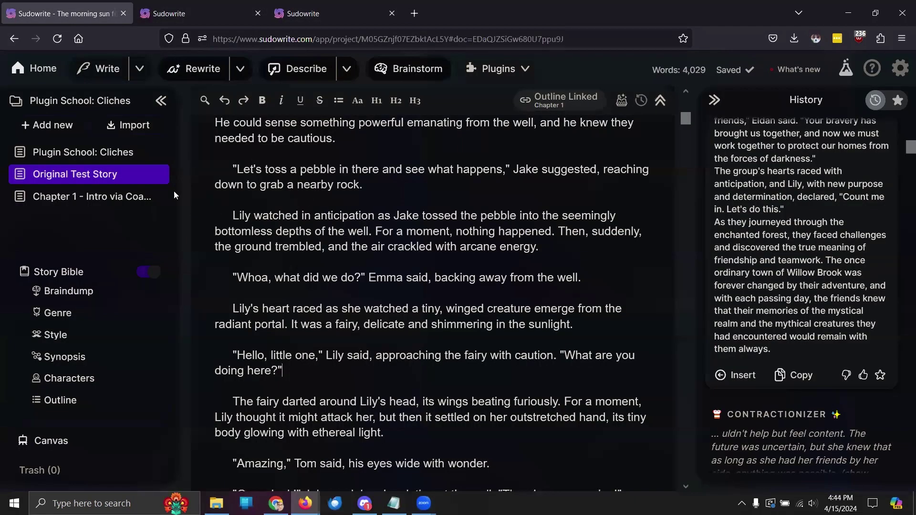
click(157, 152)
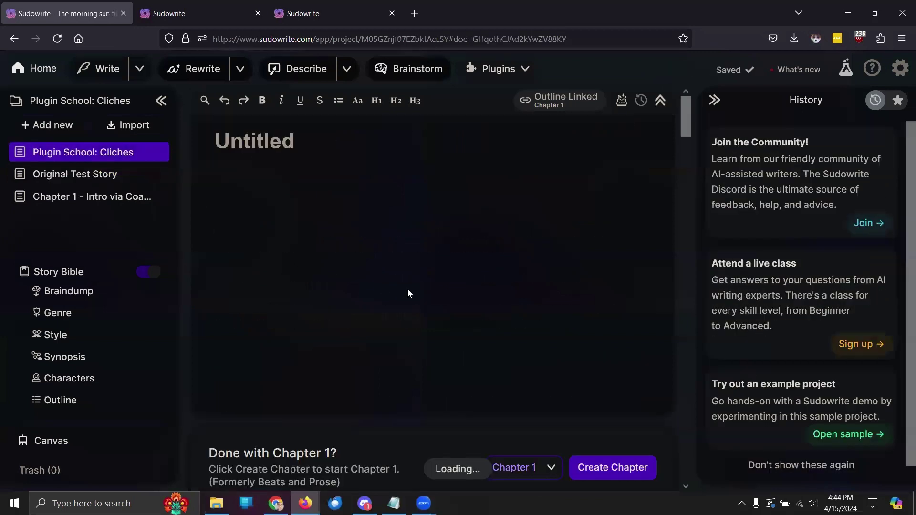
- Review the list of cliché plugins in the "Plugin School: Cliches" document and switch to the Trite Tripe Trasher plugin page
scroll(408, 289, down, 10)
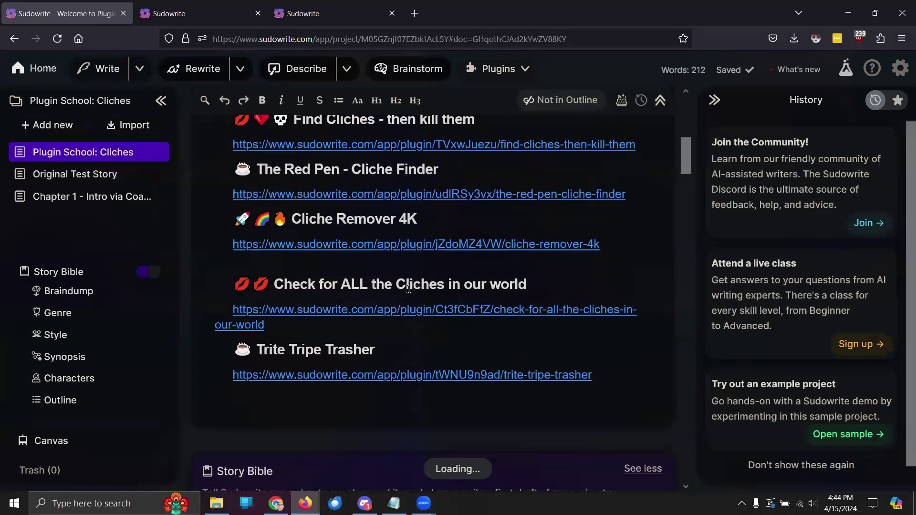
scroll(408, 289, up, 2)
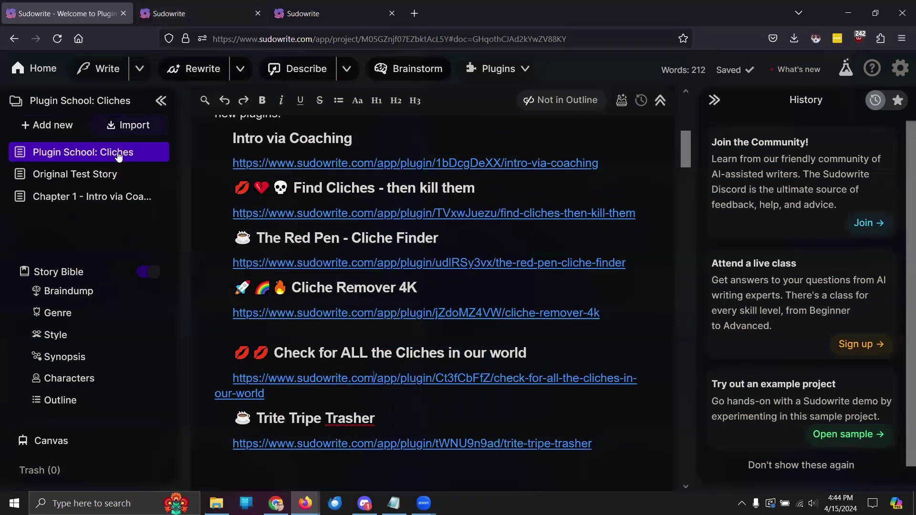
key(ctrl+Tab)
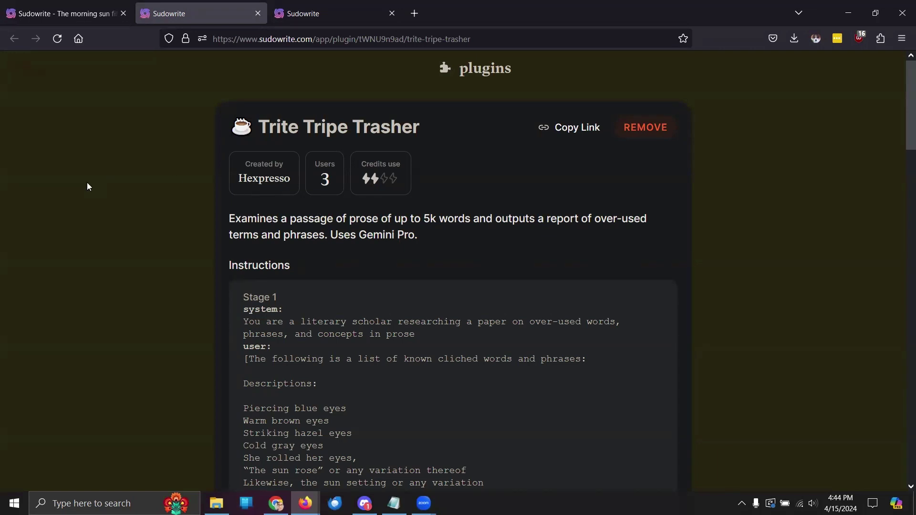
- Read the Trite Tripe Trasher plugin's description and its Stage 1 instructions, from the cliché lists to the output request
scroll(111, 191, down, 3)
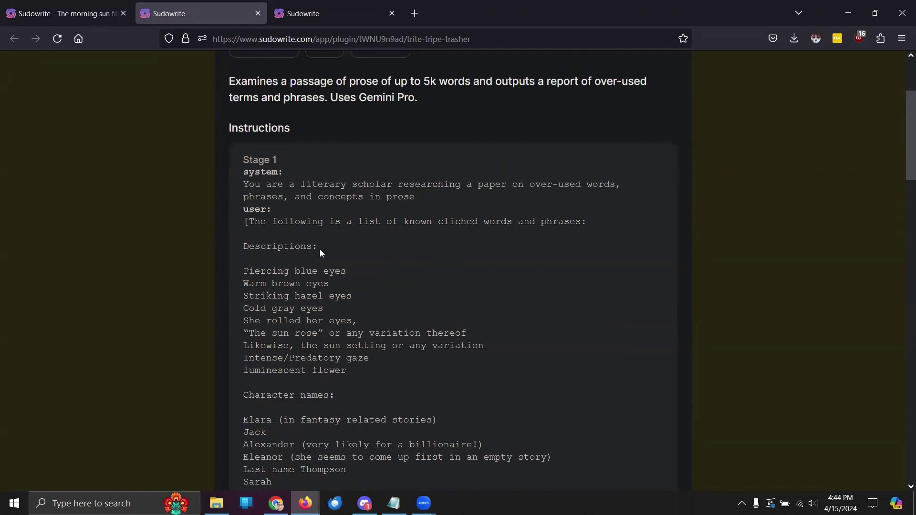
scroll(320, 244, down, 2)
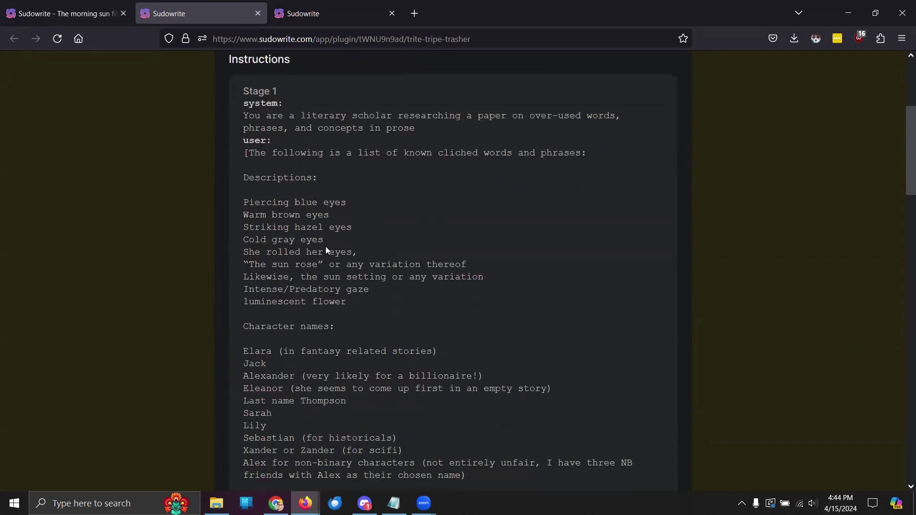
scroll(336, 329, down, 15)
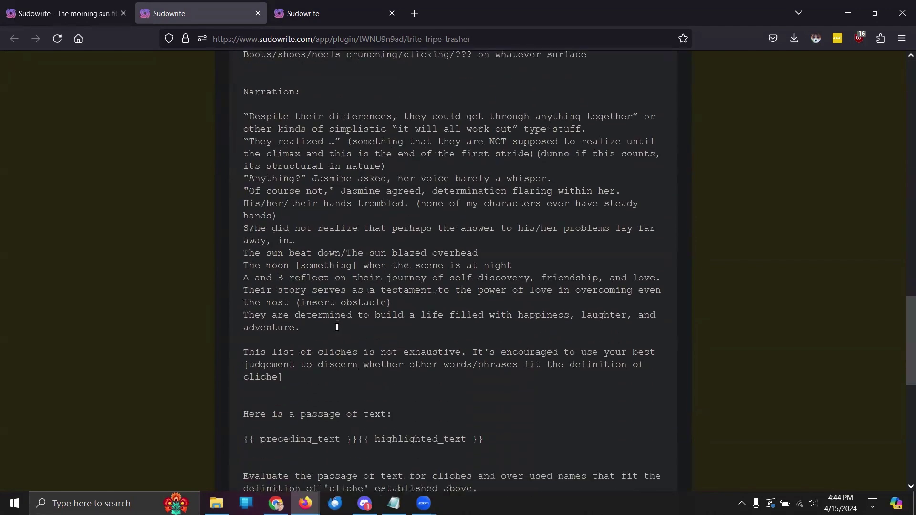
scroll(336, 327, down, 9)
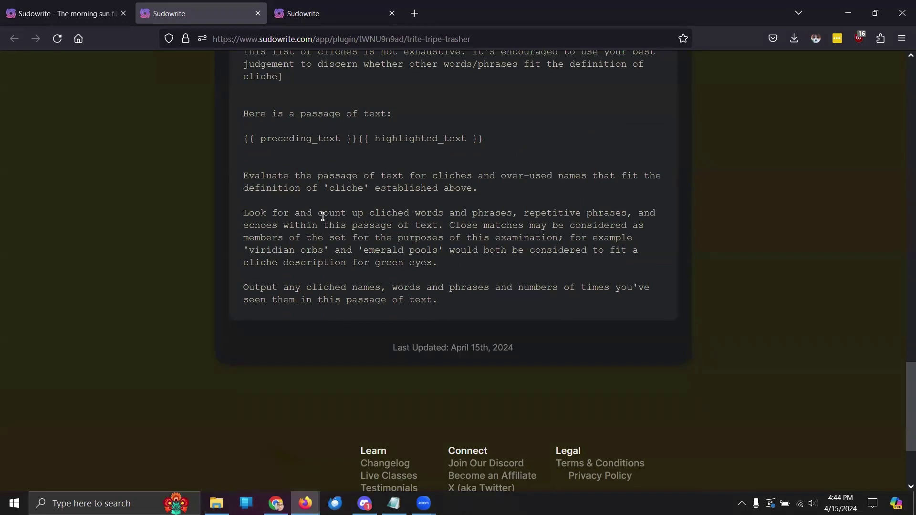
scroll(322, 216, up, 20)
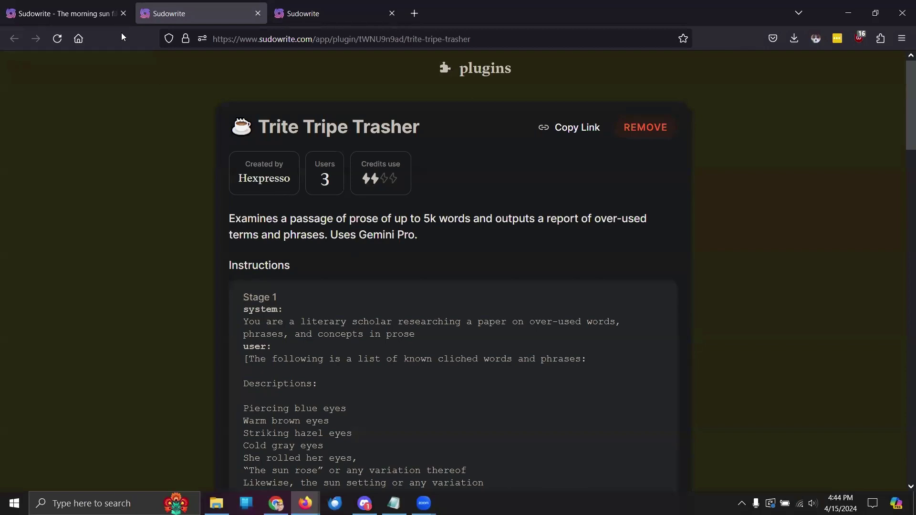
scroll(339, 284, down, 4)
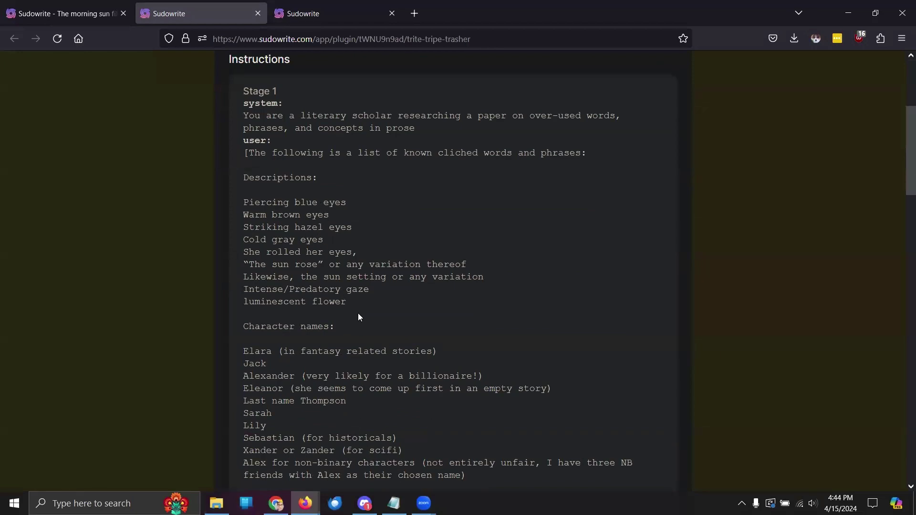
- Run the Trite Tripe Trasher plugin on the entire text of the Original Test Story
click(74, 13)
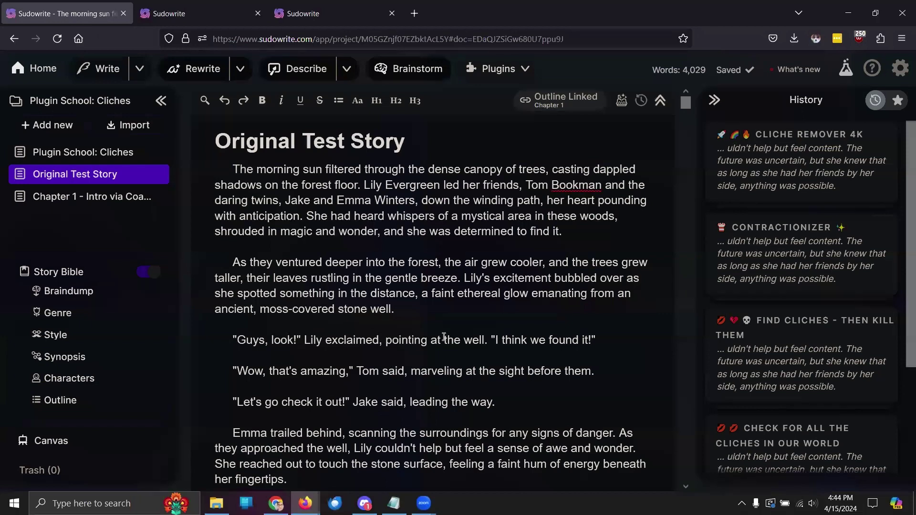
key(ctrl+a)
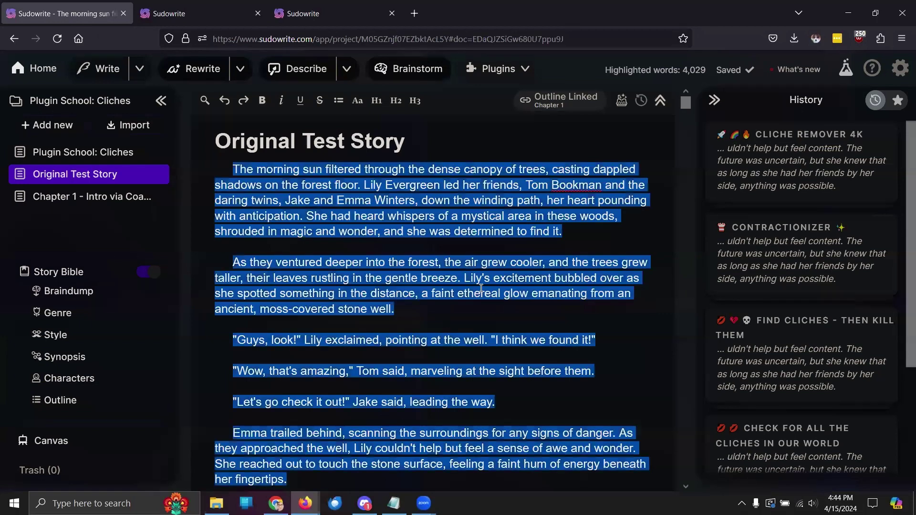
click(189, 11)
scroll(292, 217, up, 4)
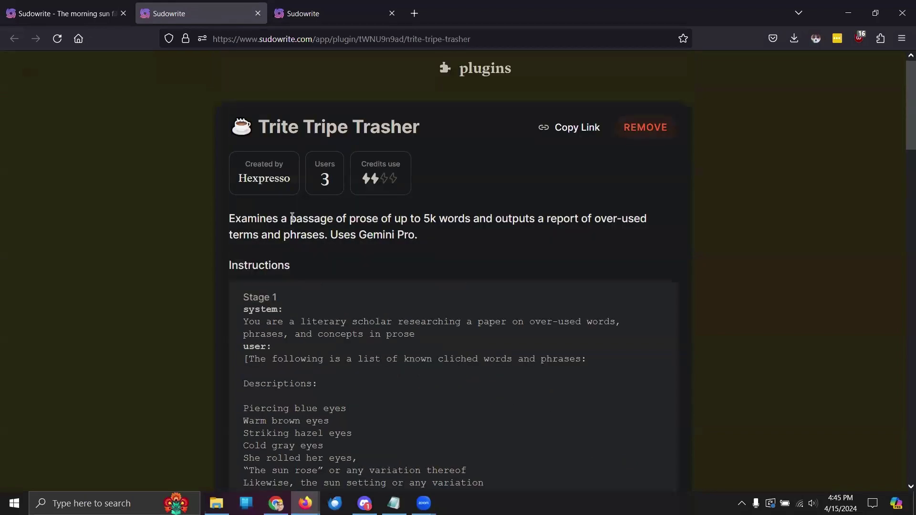
click(46, 14)
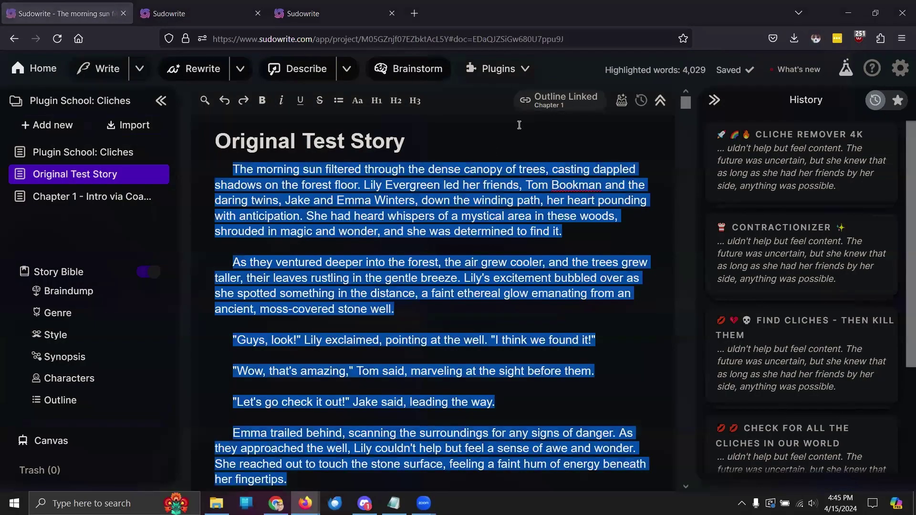
click(502, 69)
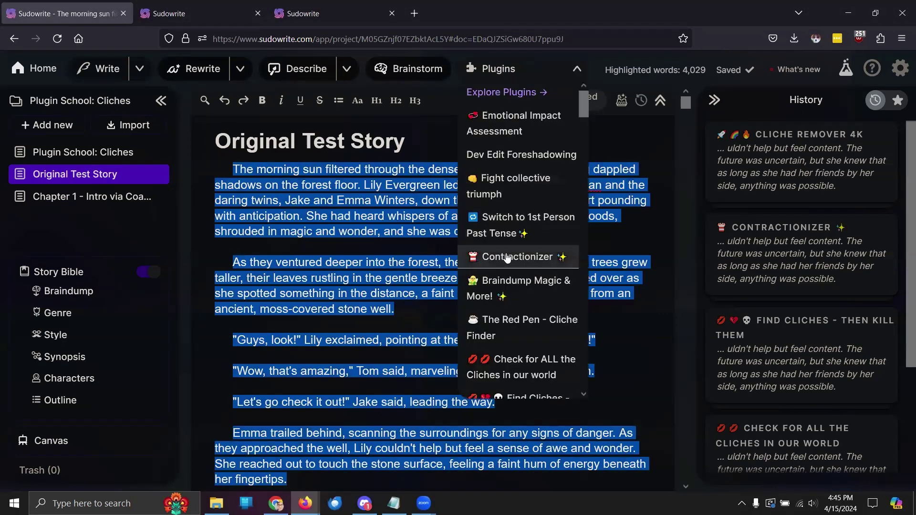
scroll(508, 258, down, 3)
scroll(508, 258, down, 6)
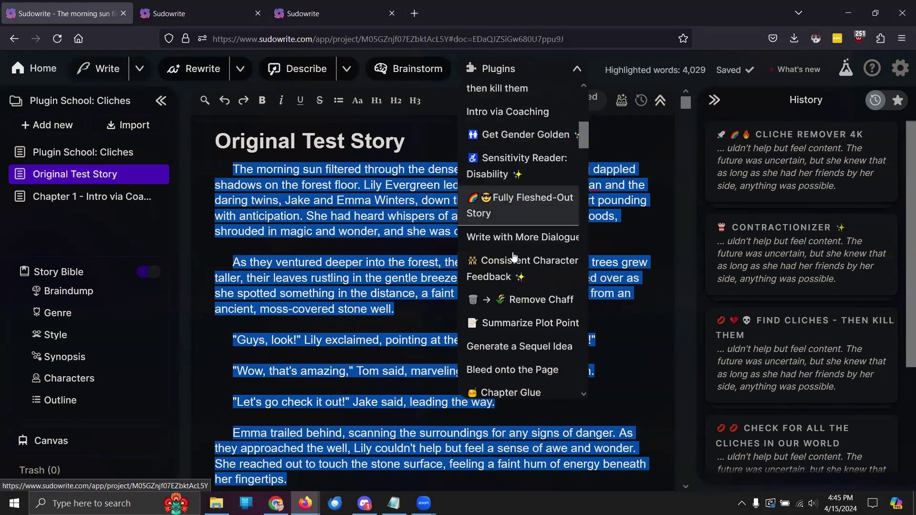
scroll(531, 240, down, 4)
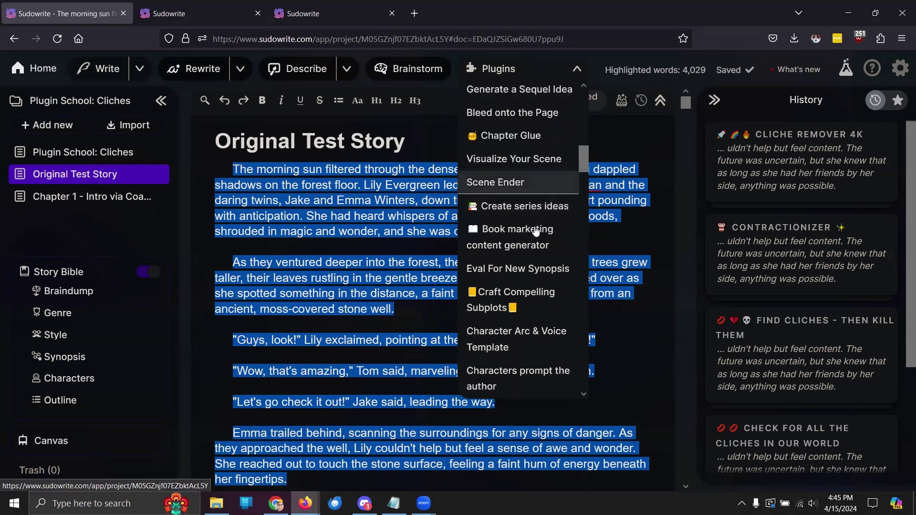
scroll(535, 232, down, 6)
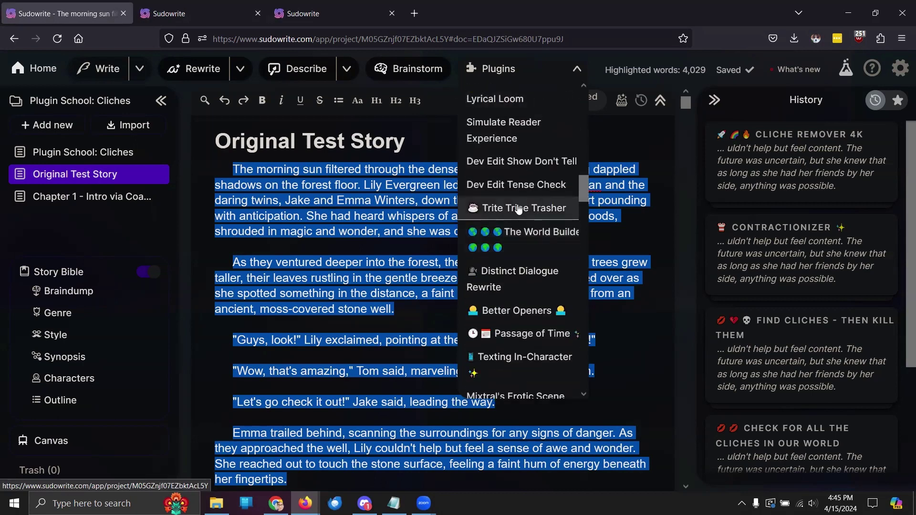
click(518, 208)
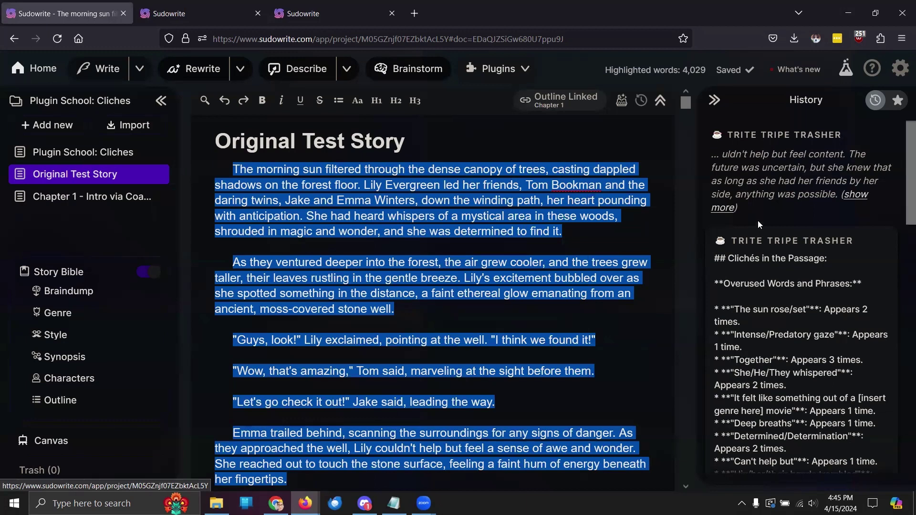
- Read the overused words and phrases, overused names and clichéd descriptions in the Trite Tripe Trasher report
scroll(757, 220, down, 3)
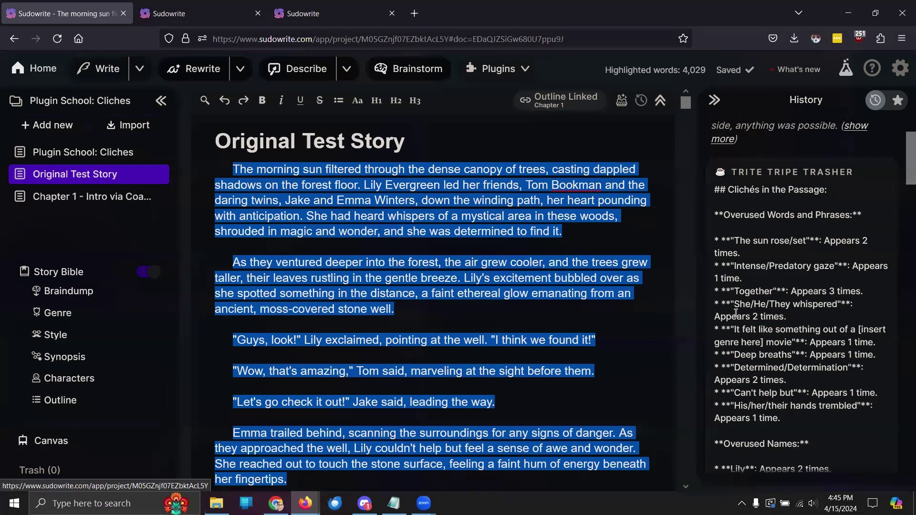
scroll(735, 313, down, 2)
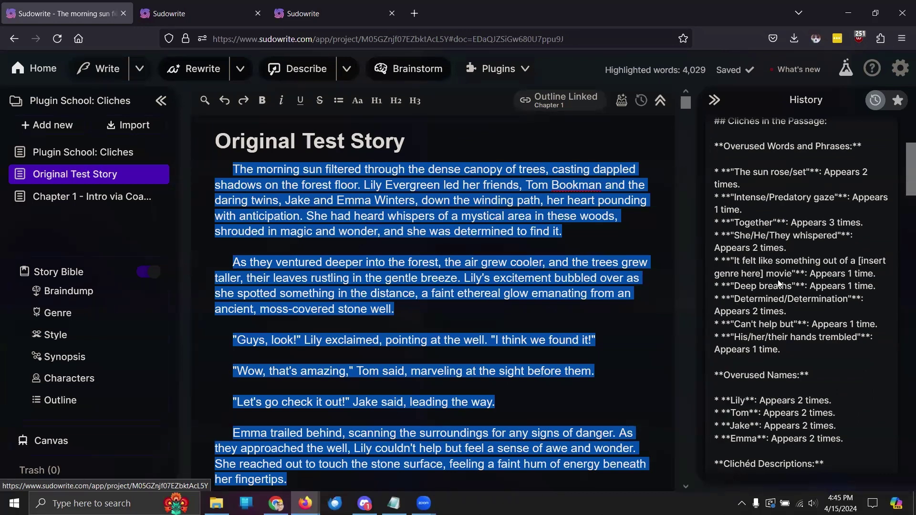
scroll(777, 282, down, 2)
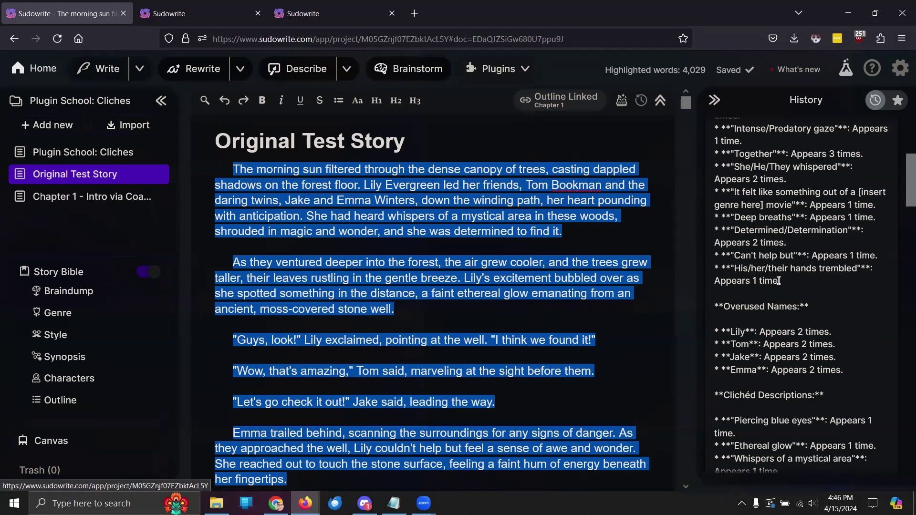
scroll(778, 281, down, 3)
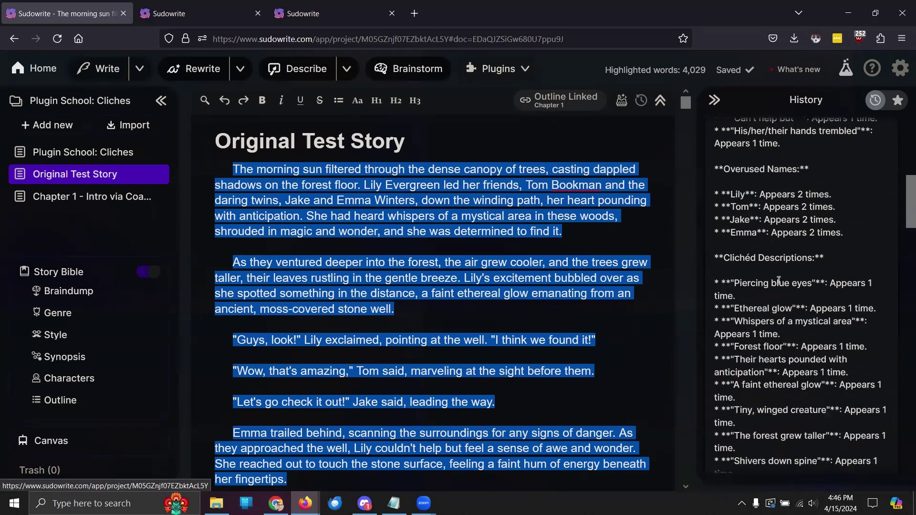
scroll(778, 281, down, 1)
scroll(778, 286, down, 1)
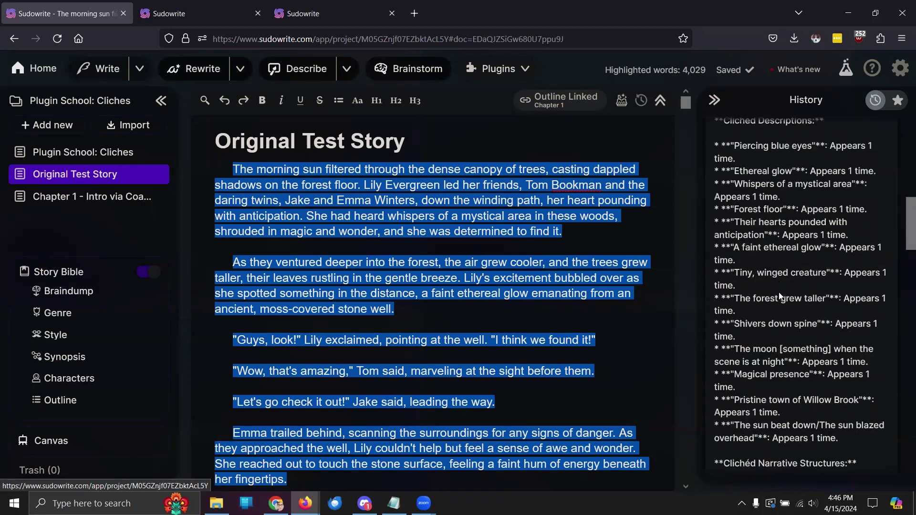
scroll(765, 333, up, 1)
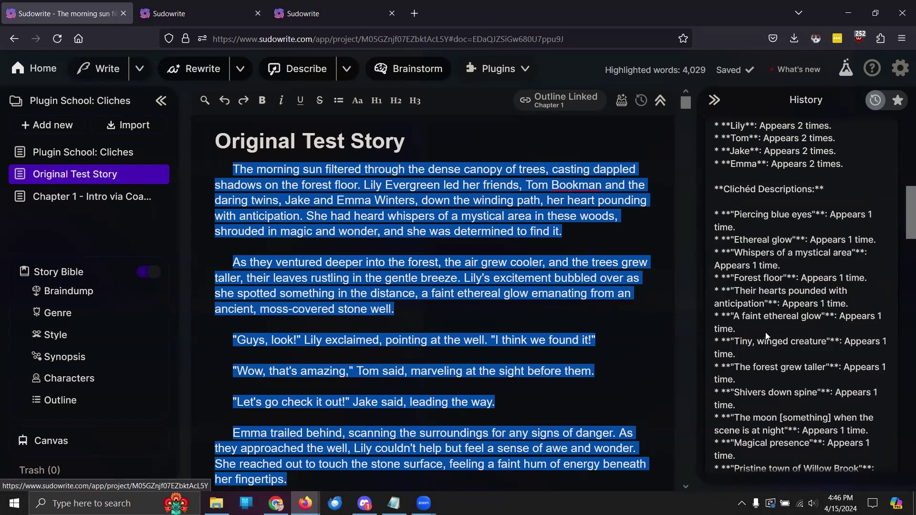
scroll(765, 335, down, 1)
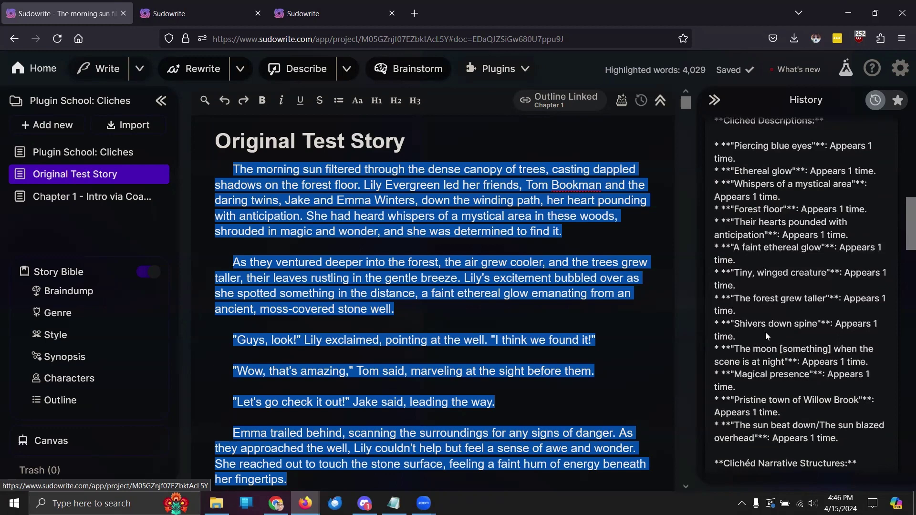
- Read the rest of the Trite Tripe Trasher report: narrative structures, other clichés, totals, additional notes and recommendations
scroll(765, 332, down, 2)
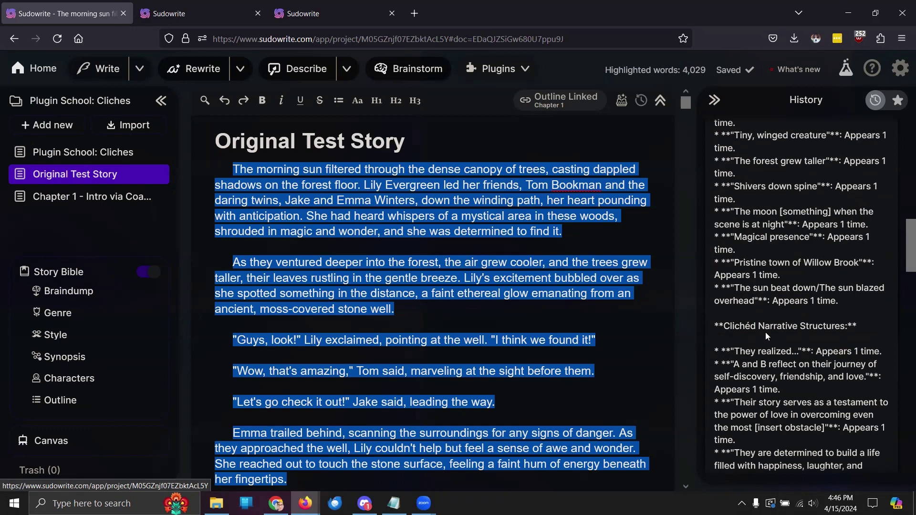
scroll(765, 332, down, 3)
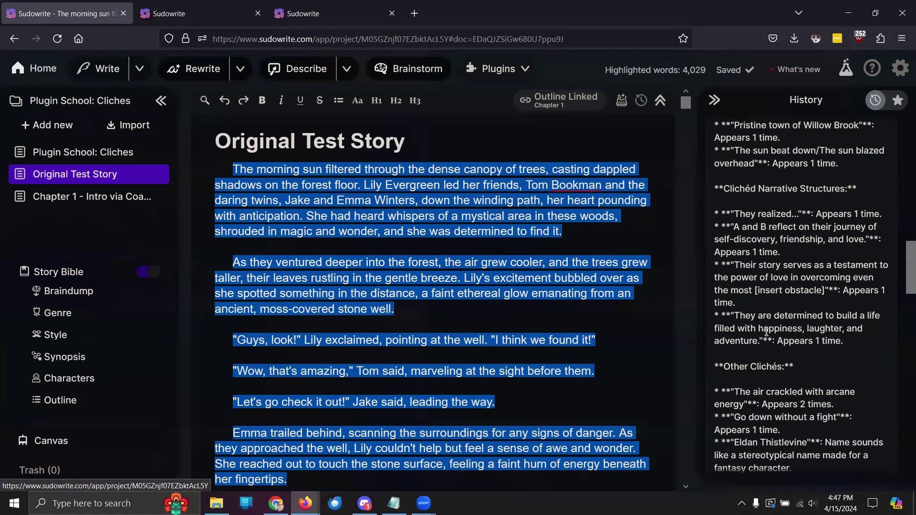
scroll(766, 332, down, 3)
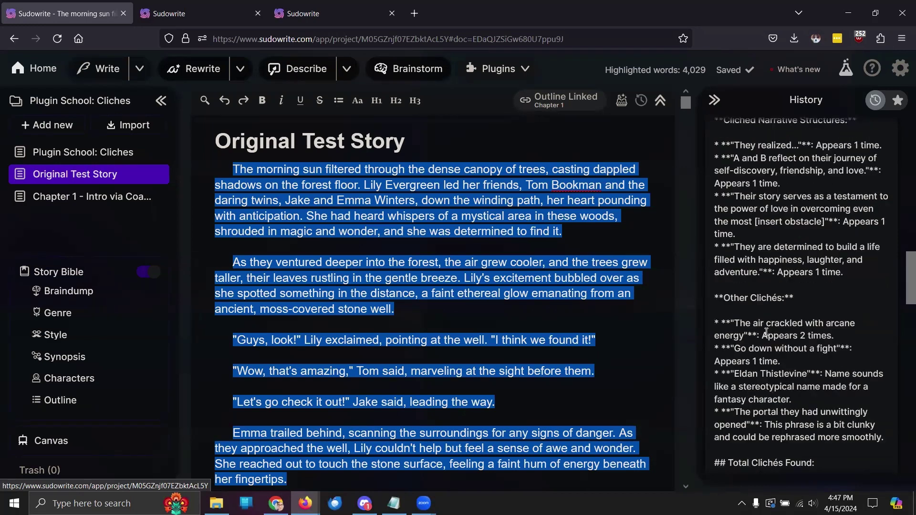
scroll(766, 331, down, 6)
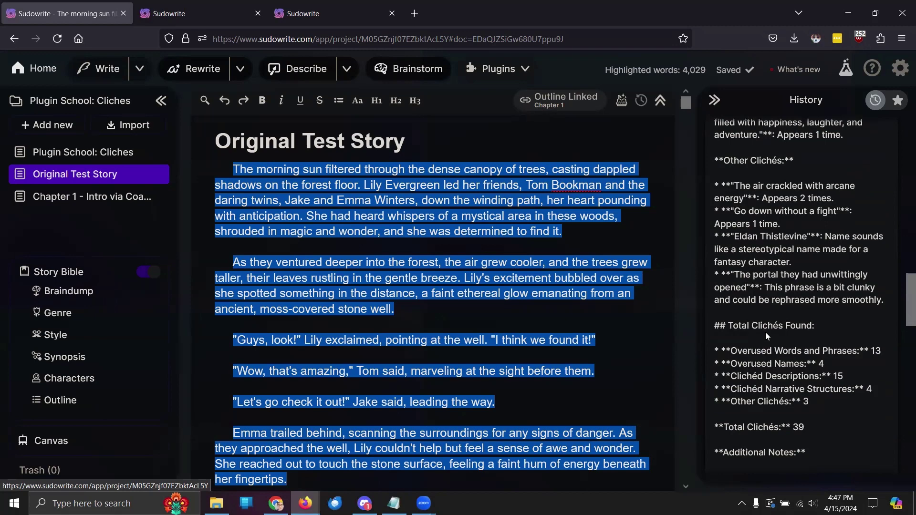
scroll(765, 332, down, 3)
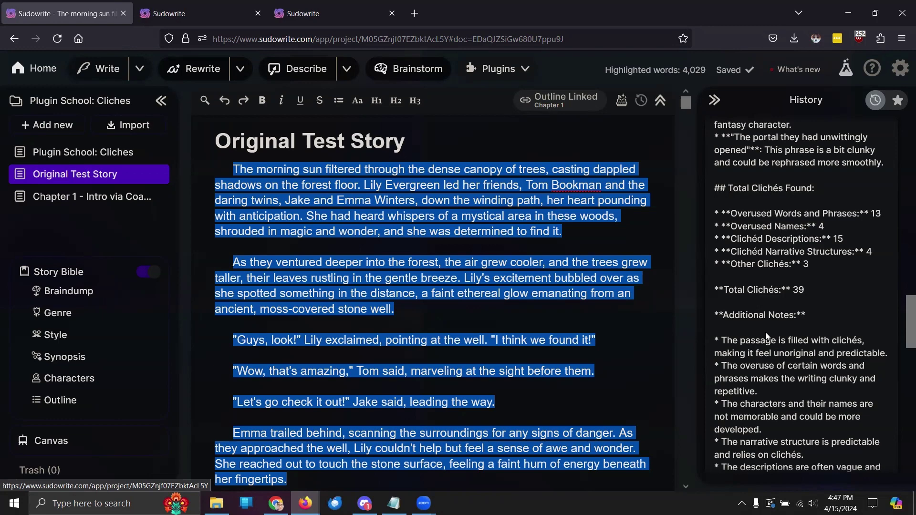
scroll(766, 336, down, 3)
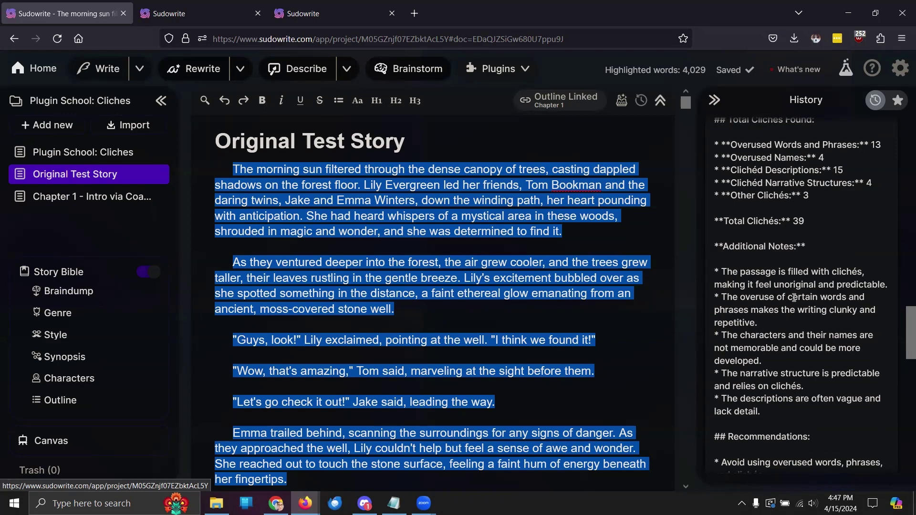
scroll(792, 297, down, 2)
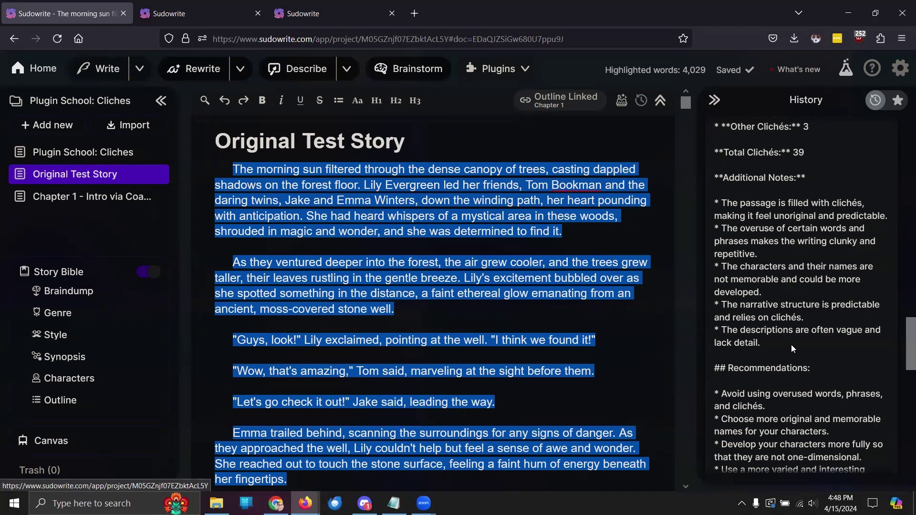
scroll(790, 344, down, 3)
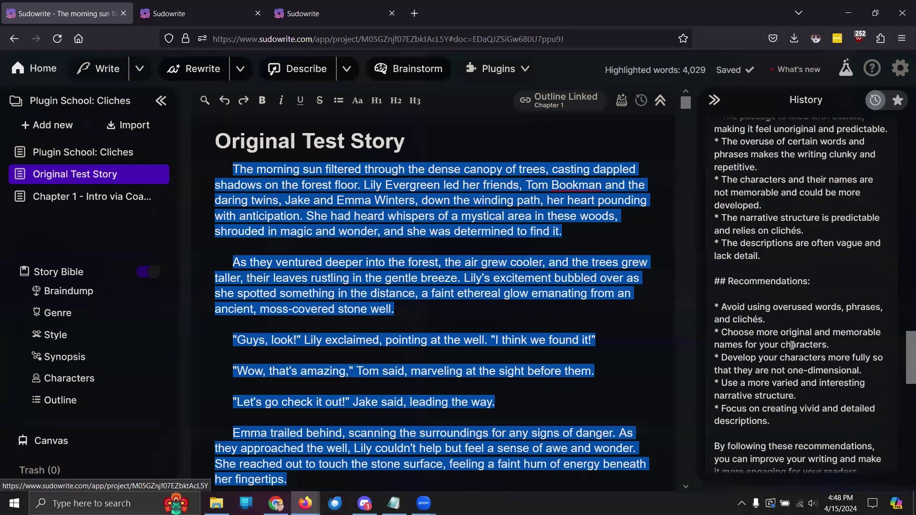
scroll(792, 344, down, 2)
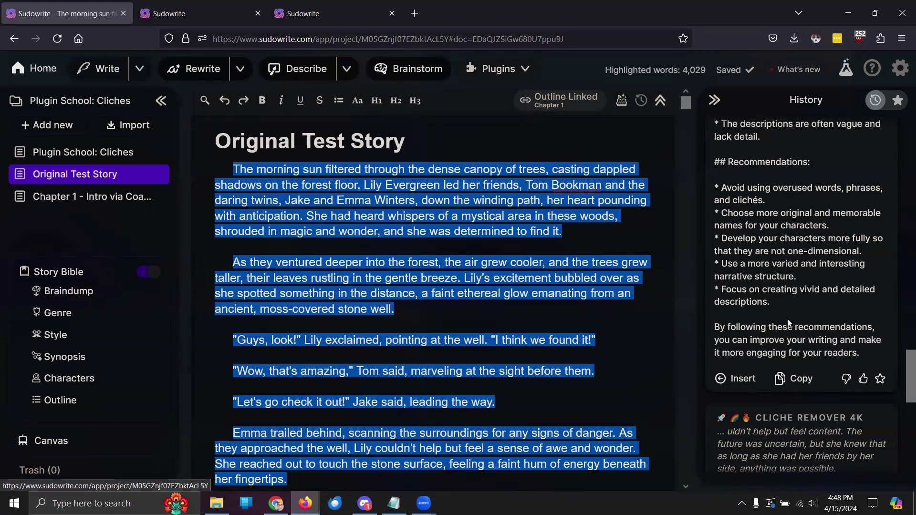
- Check the credit cost of the Trite Tripe Trasher run in the account's recent activity
click(898, 70)
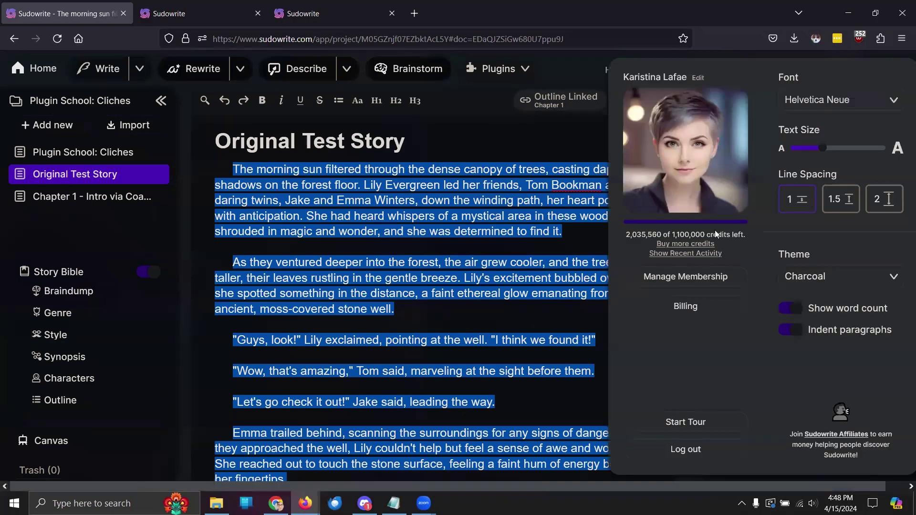
click(694, 257)
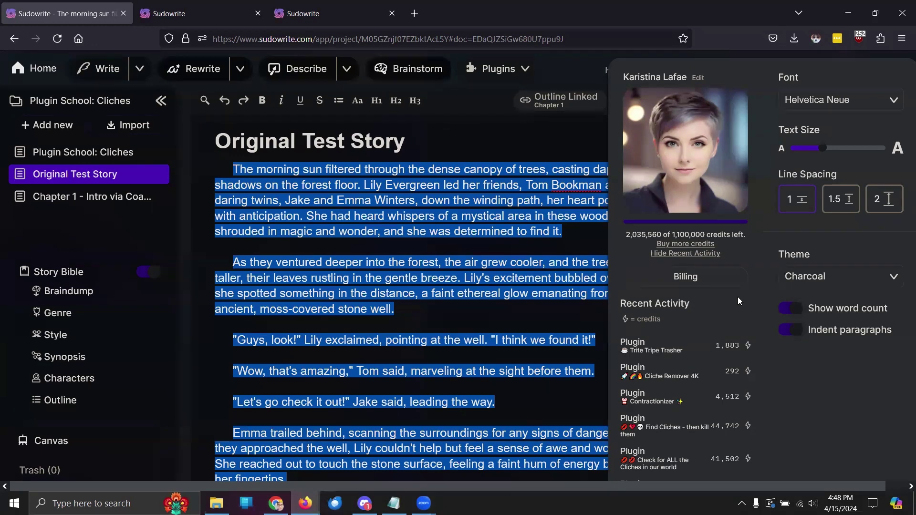
click(420, 263)
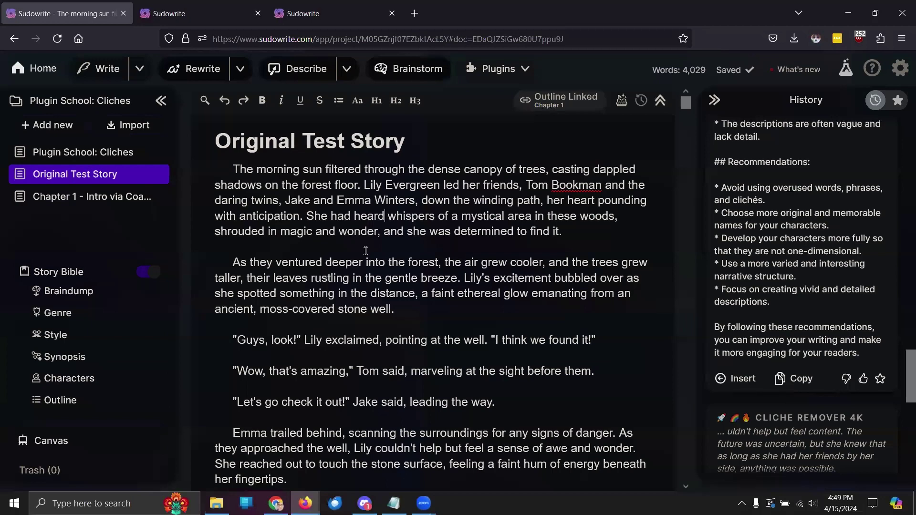
- Run the Fight collective triumph plugin on the entire text of the Original Test Story
key(ctrl+a)
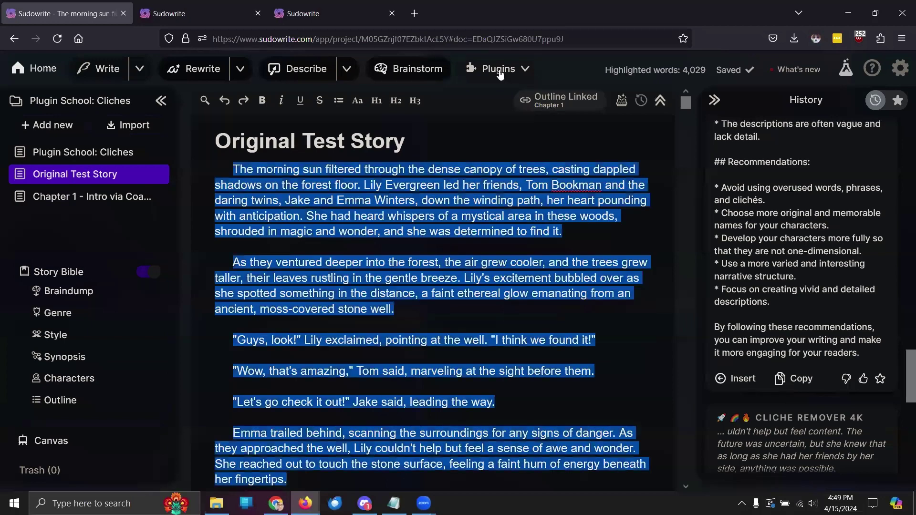
click(524, 72)
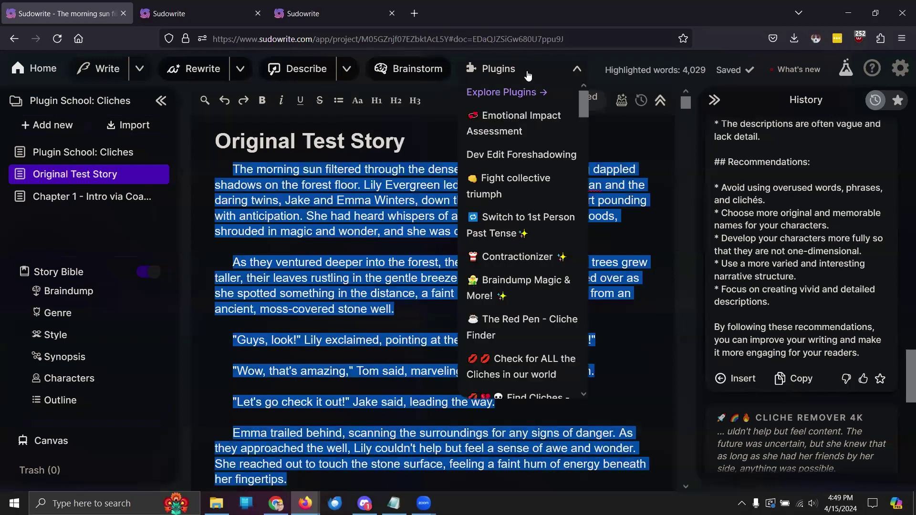
click(519, 192)
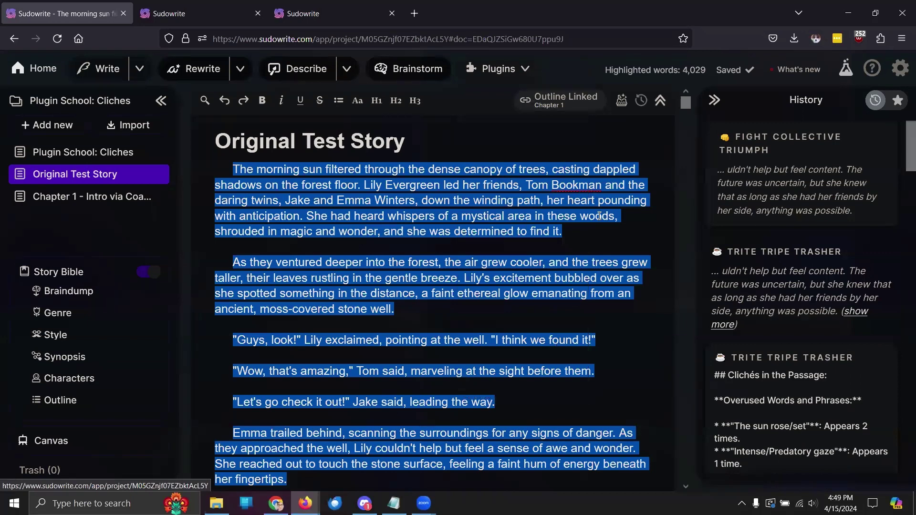
- Search the plugin library for "fight collective triumph"
click(323, 13)
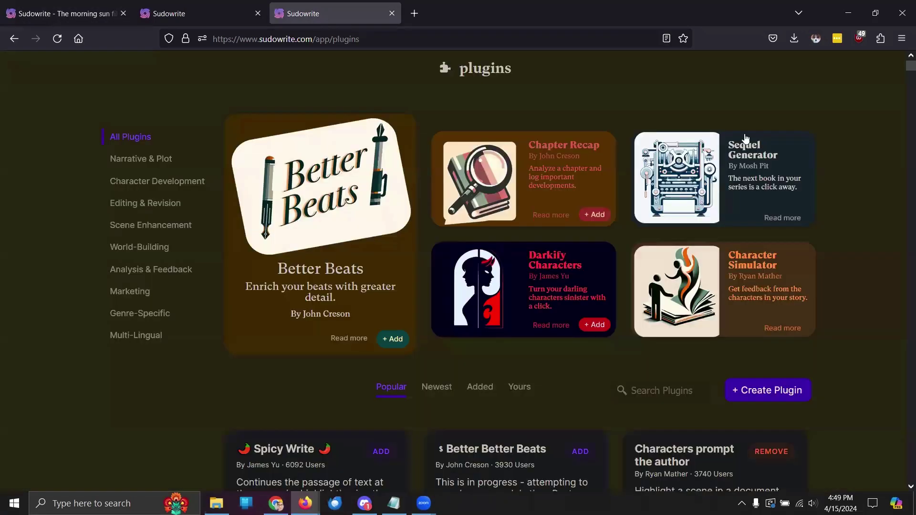
click(687, 388)
text(fight colledtive tr)
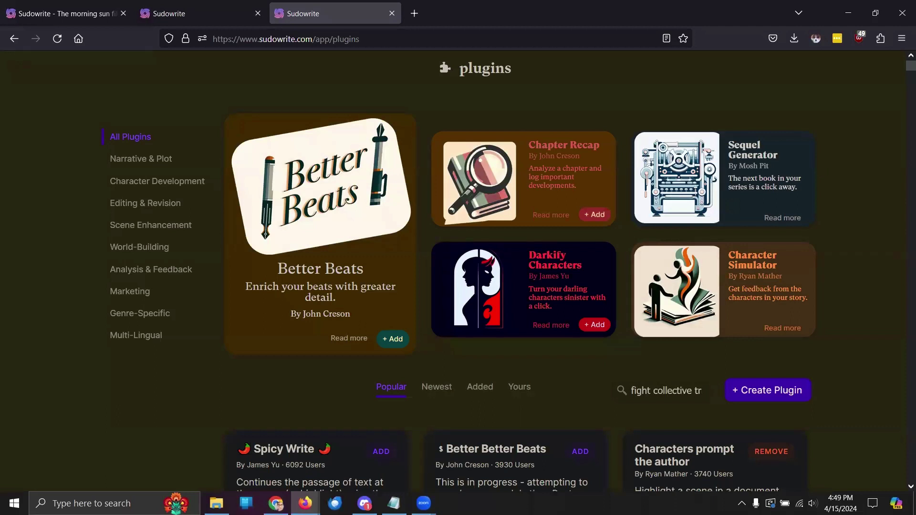
text(iumph)
key(Return)
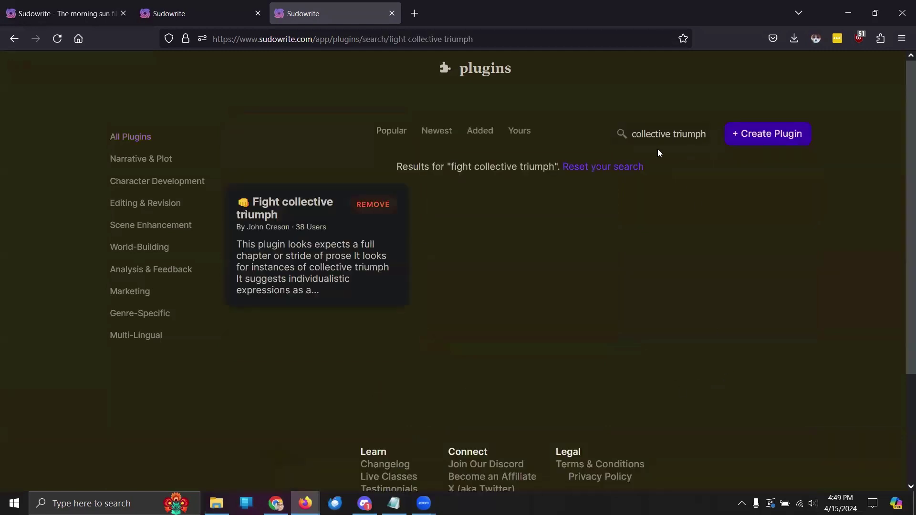
- Open the Fight collective triumph plugin's page and read its description and Stage 1 instructions
click(299, 269)
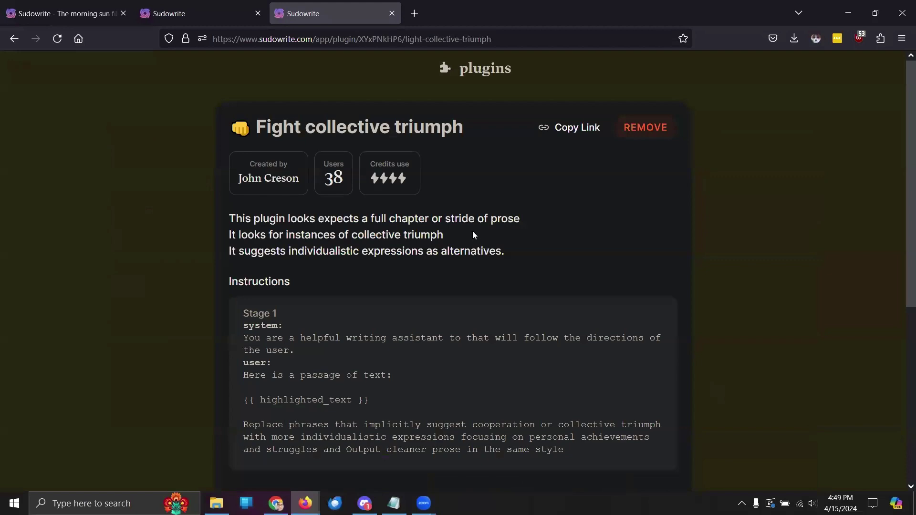
scroll(419, 299, down, 5)
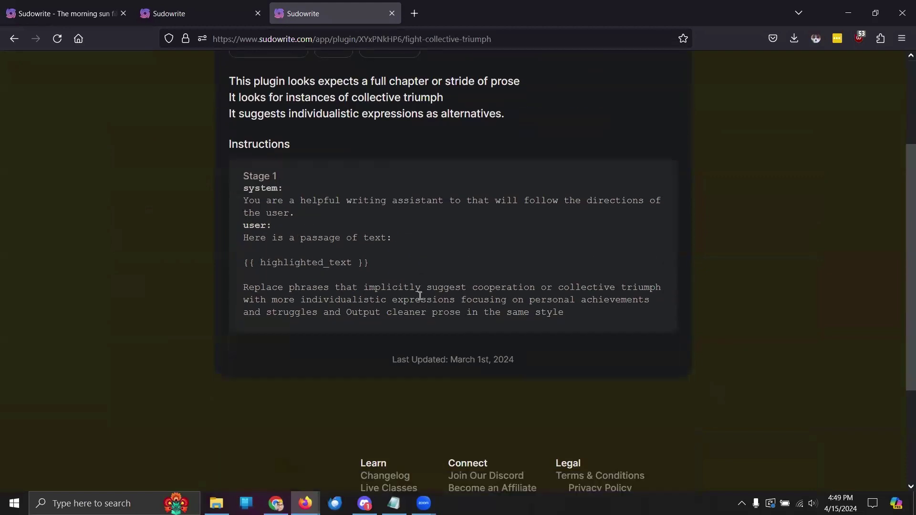
scroll(420, 299, up, 2)
- Return to the Original Test Story and read the first part of the Fight collective triumph rewrite
click(77, 14)
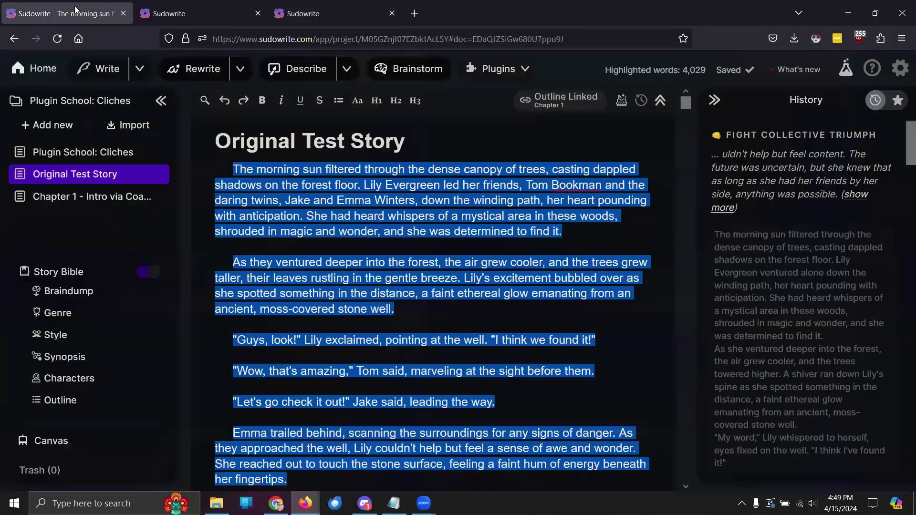
scroll(755, 231, down, 3)
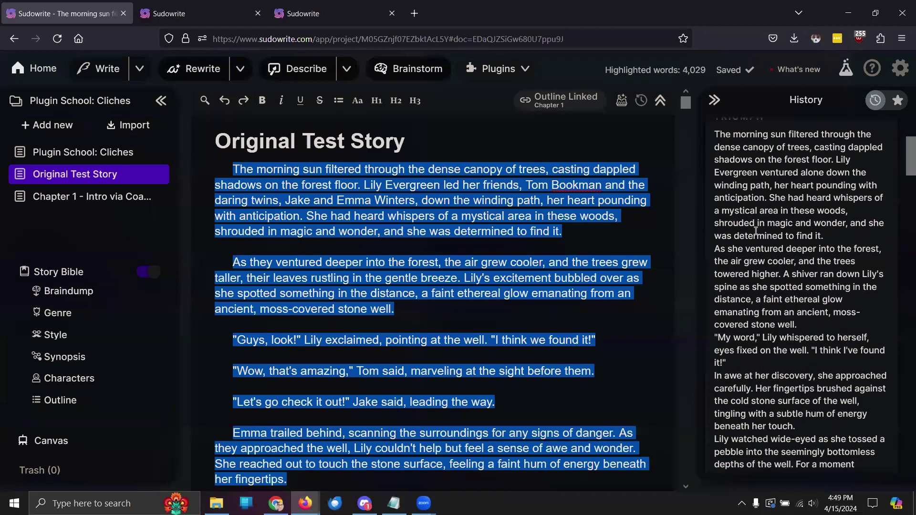
scroll(756, 234, up, 2)
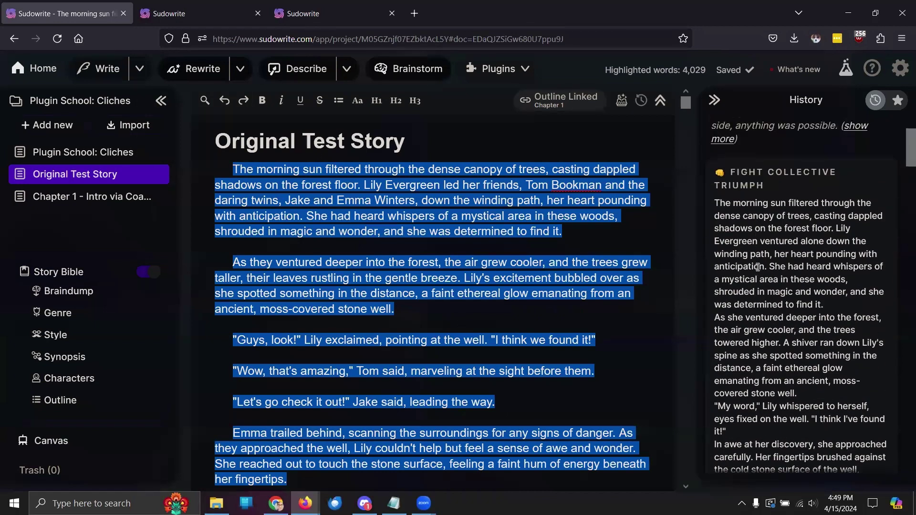
scroll(759, 265, down, 10)
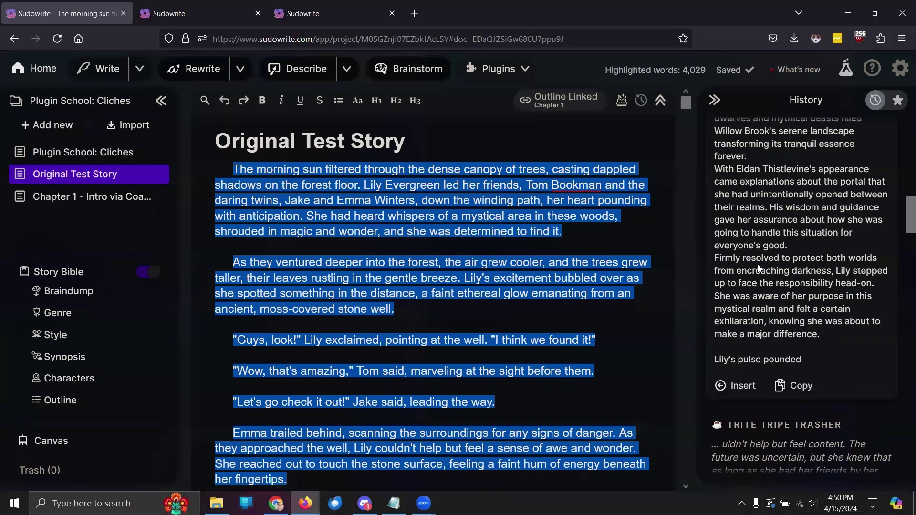
scroll(759, 265, up, 4)
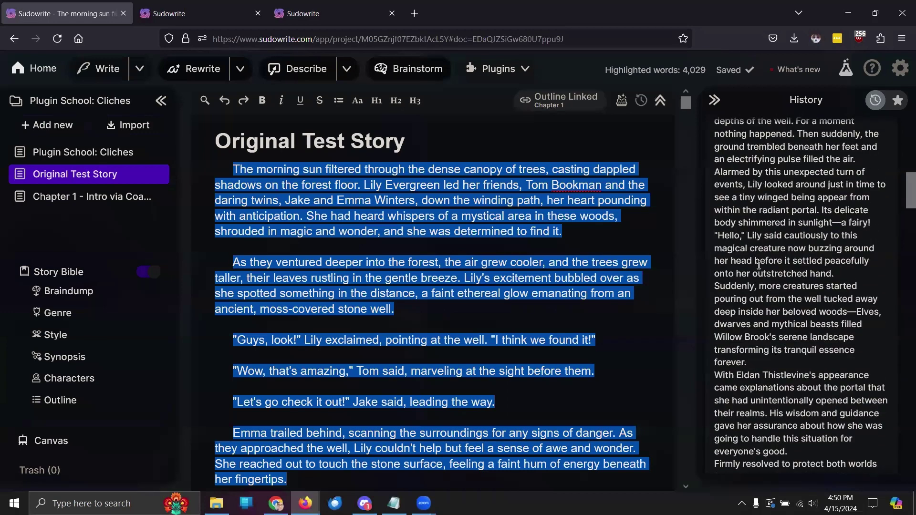
scroll(758, 265, up, 10)
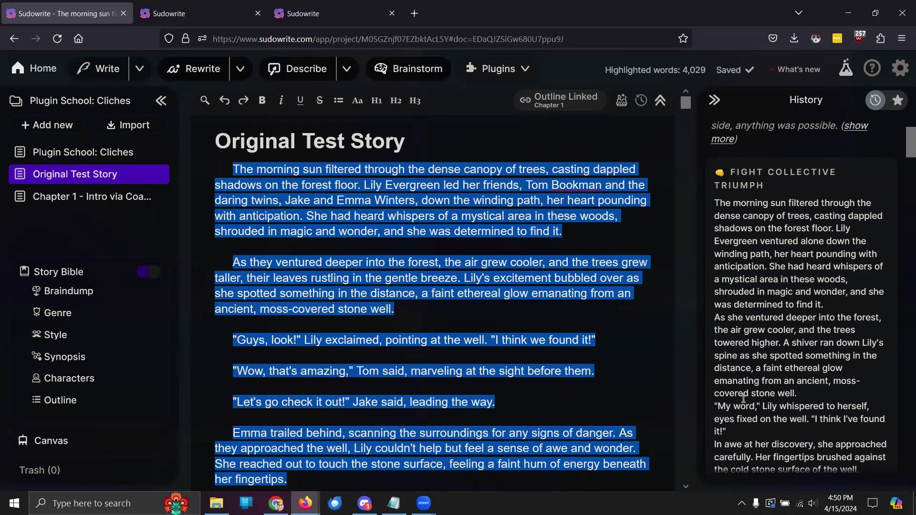
- Read the Fight collective triumph rewrite from Lily's discovery of the well through to its ending
scroll(787, 402, down, 3)
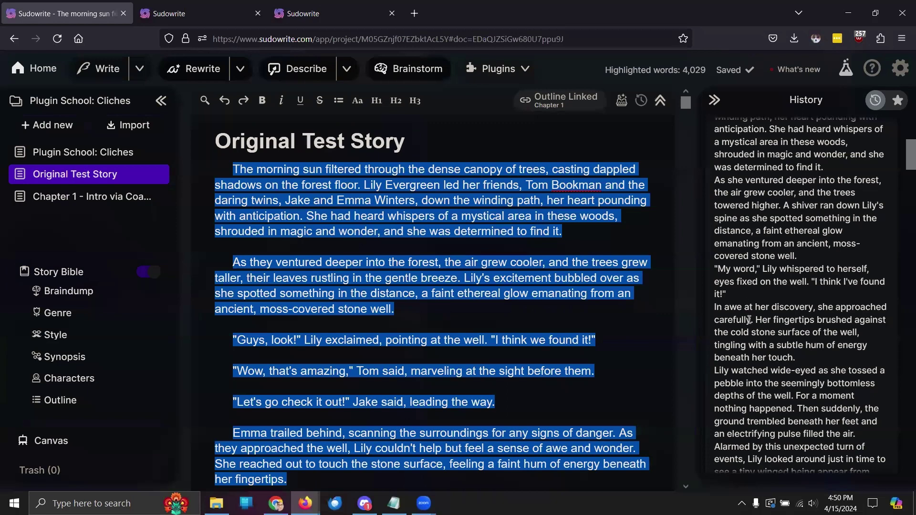
scroll(748, 319, down, 3)
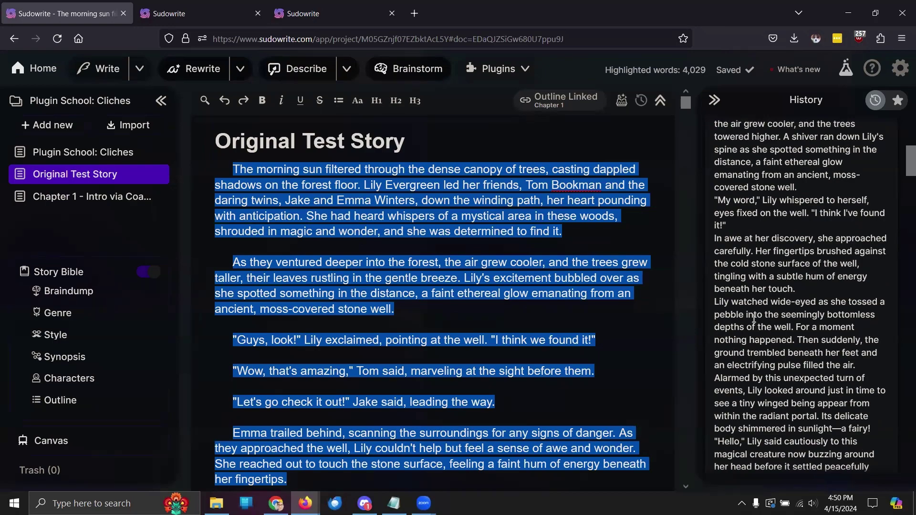
scroll(753, 319, down, 12)
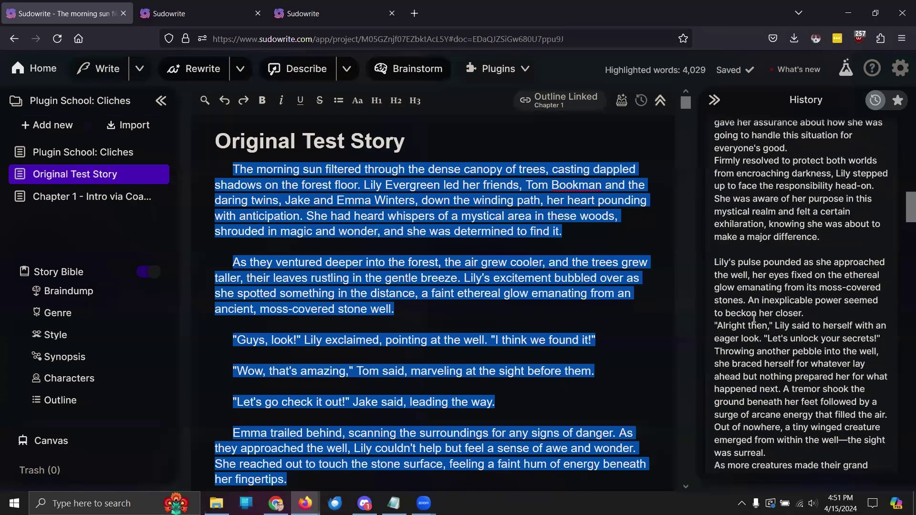
scroll(753, 318, down, 8)
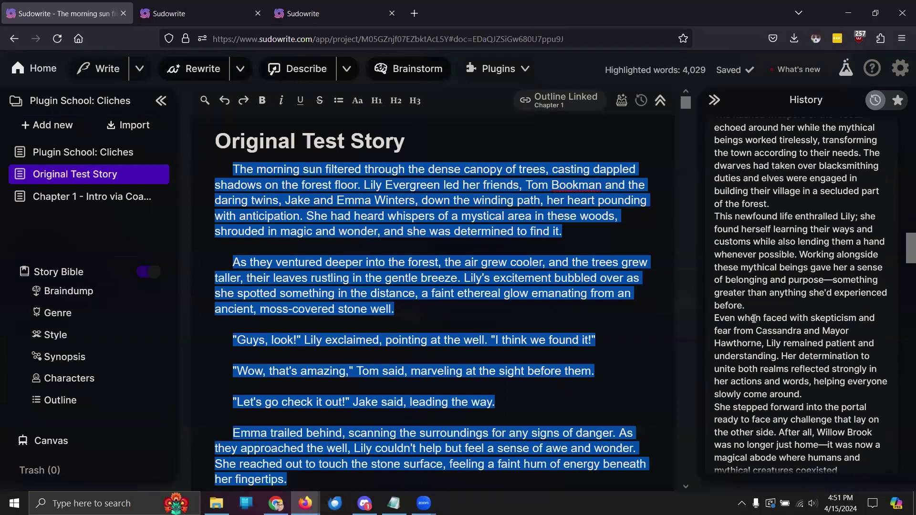
scroll(753, 319, down, 5)
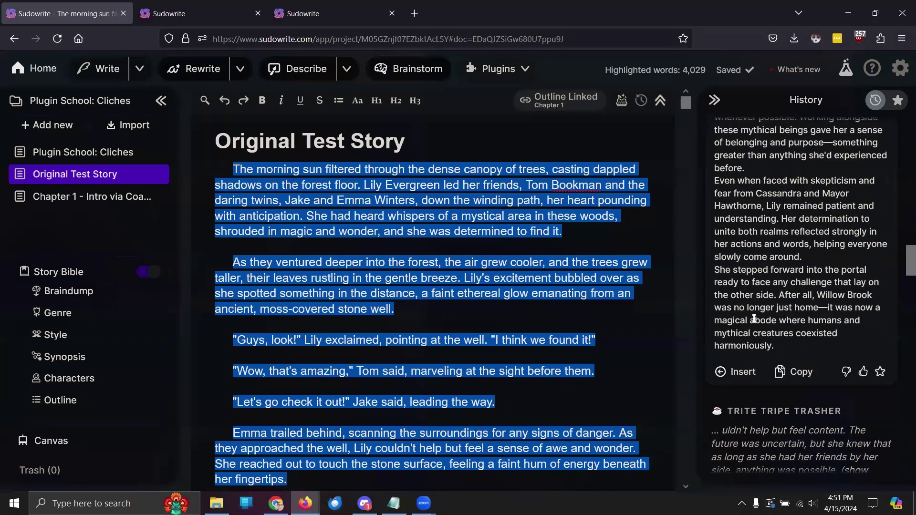
scroll(754, 318, up, 3)
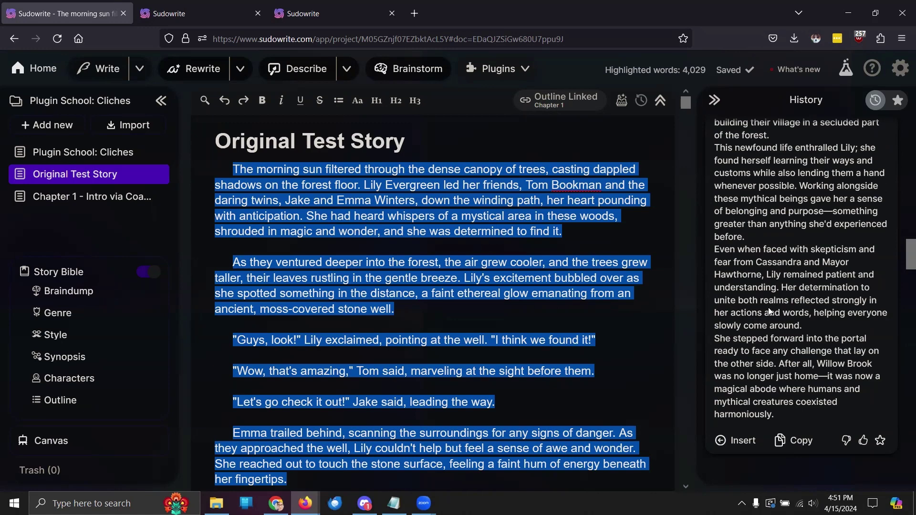
scroll(767, 308, down, 3)
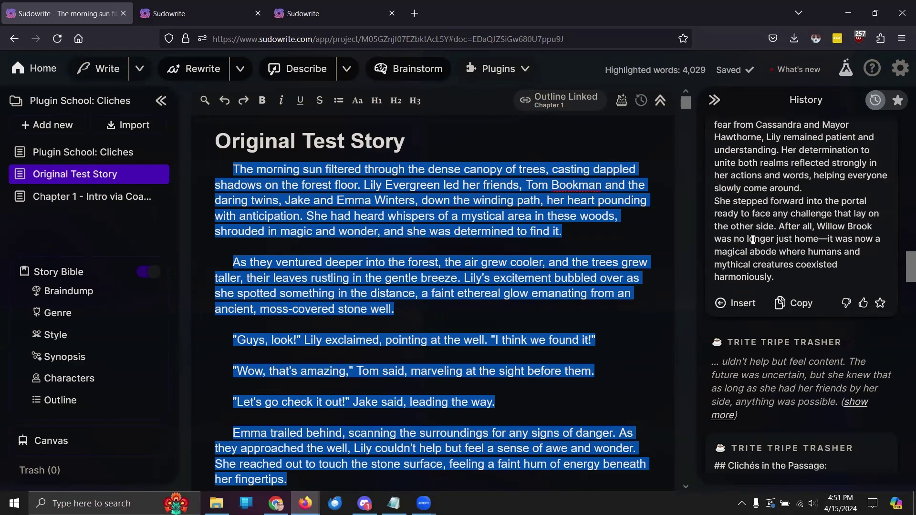
- Review the Fight collective triumph rewrite again, going back to its opening and on to the middle passages
scroll(752, 239, up, 10)
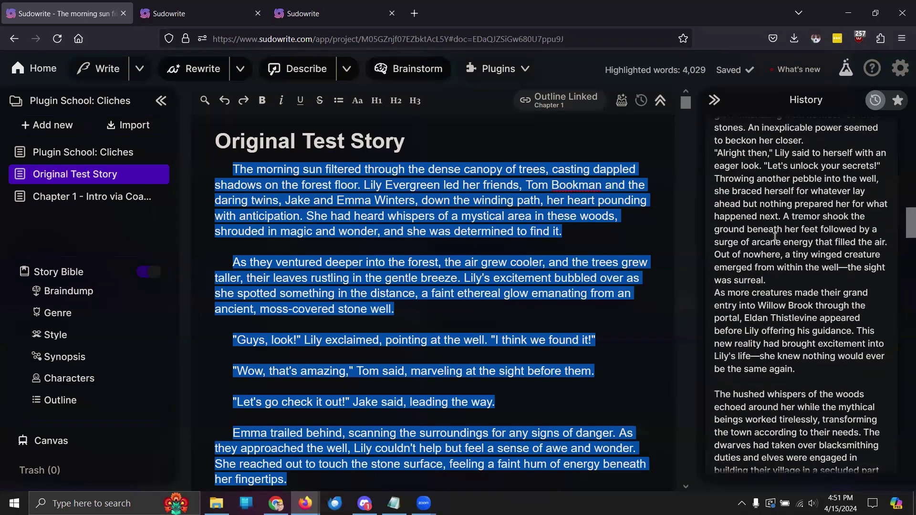
scroll(775, 238, up, 15)
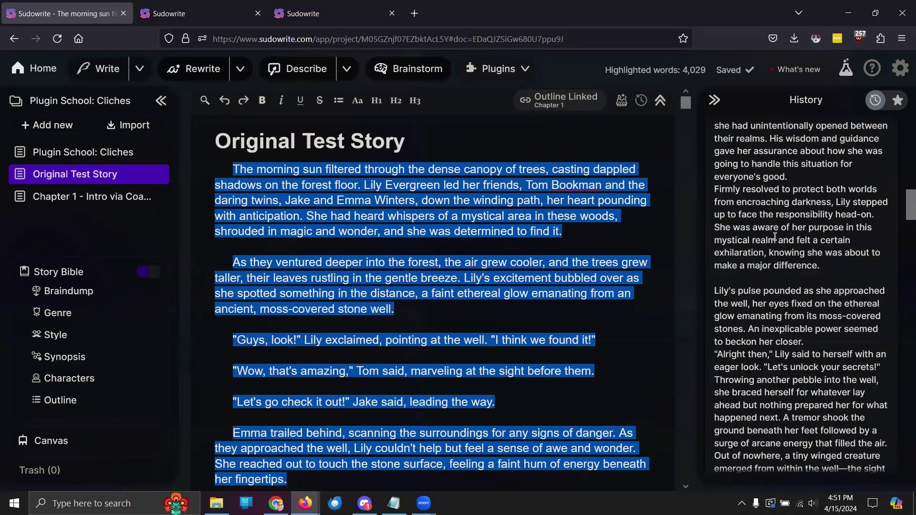
scroll(775, 235, up, 3)
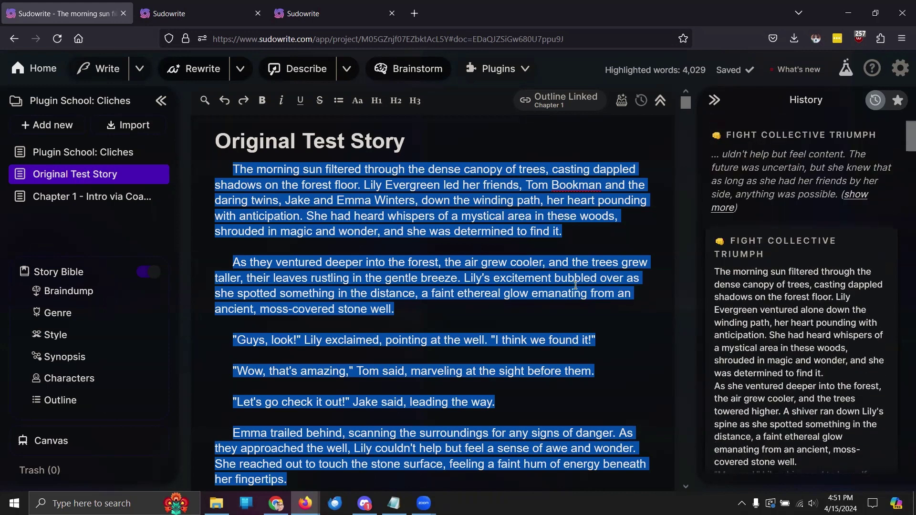
scroll(721, 278, down, 4)
scroll(721, 278, down, 10)
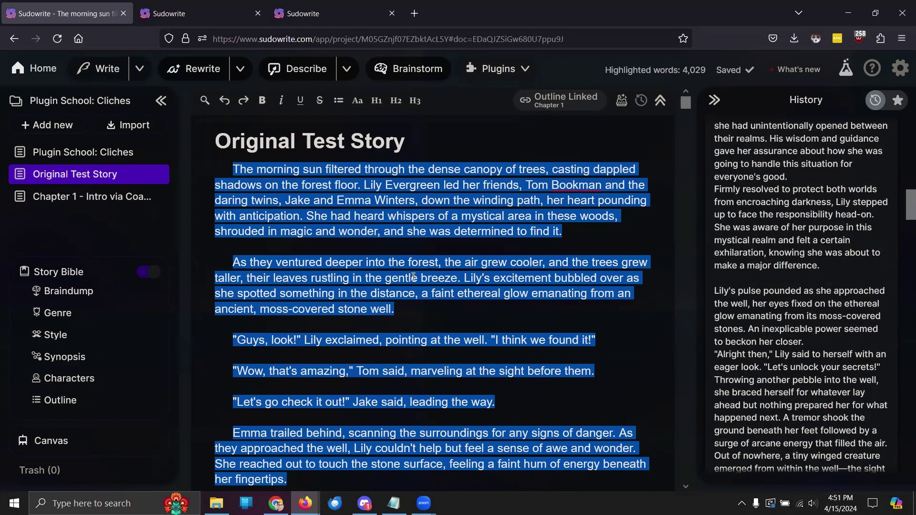
- Check the credit cost of the Fight collective triumph run in the account's recent activity
click(414, 277)
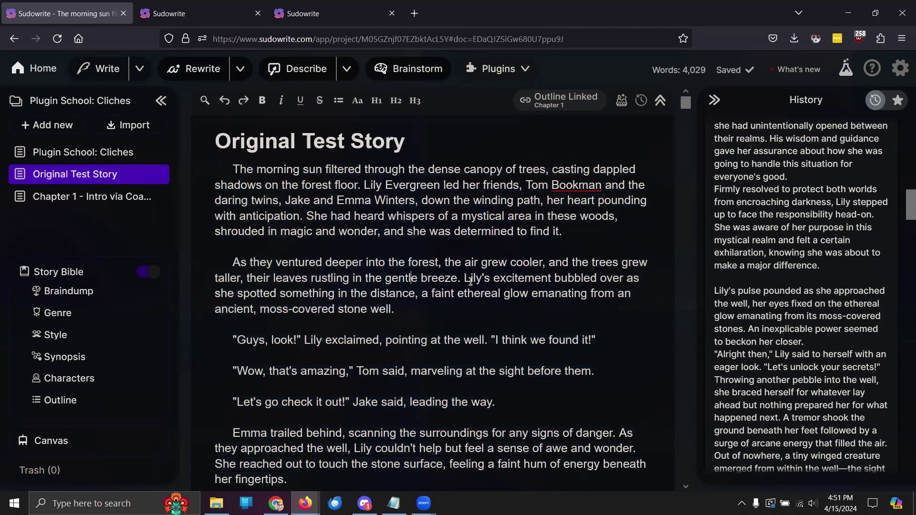
click(899, 76)
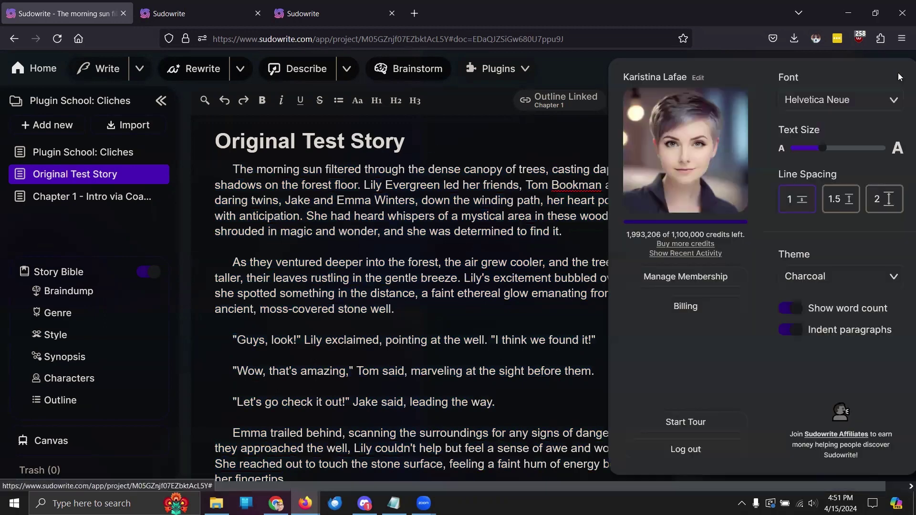
click(685, 253)
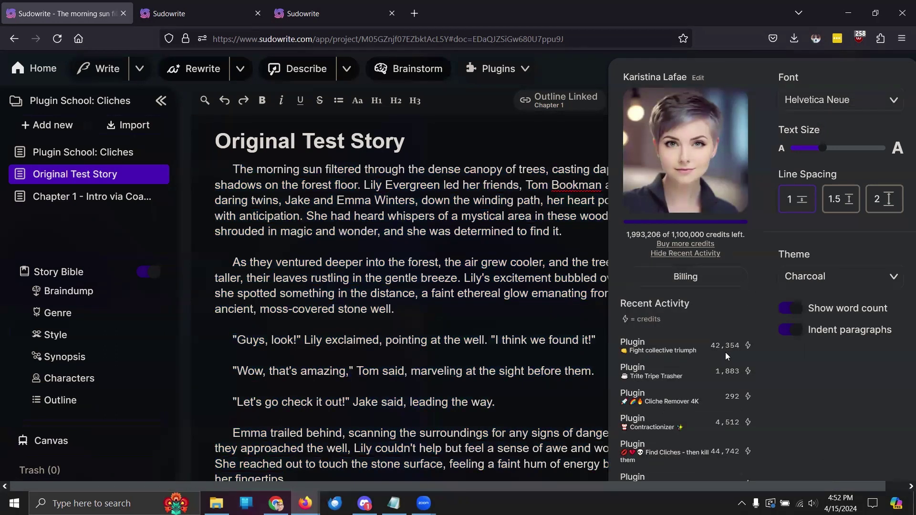
click(532, 323)
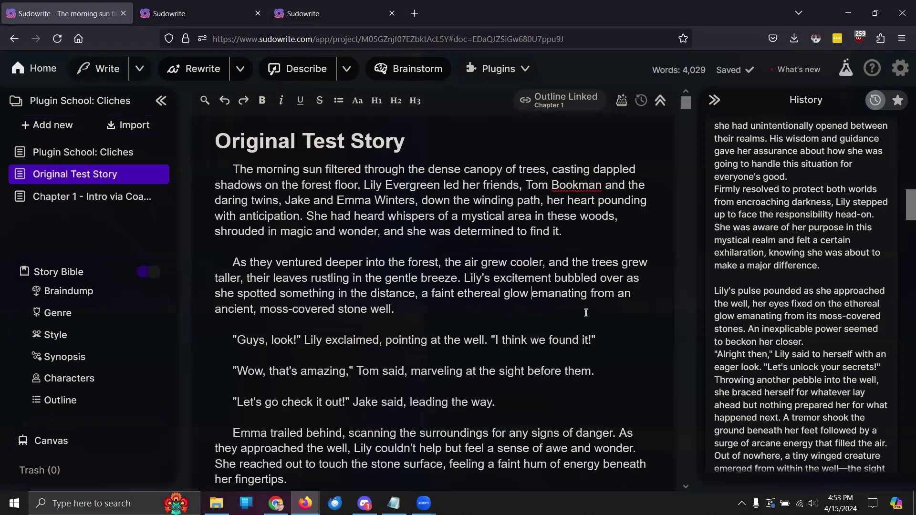
- Skim the Original Test Story from its opening in the forest through to its ending at the ice cream shop
scroll(586, 313, down, 7)
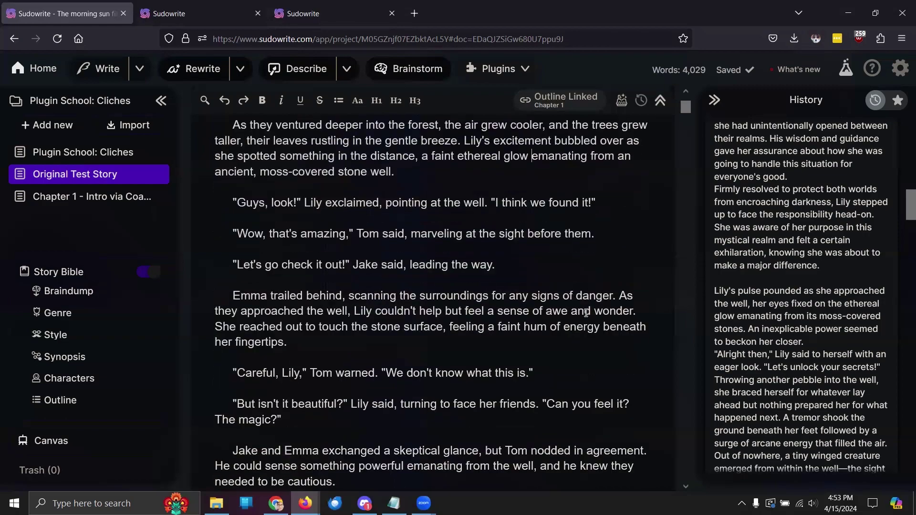
scroll(585, 313, down, 10)
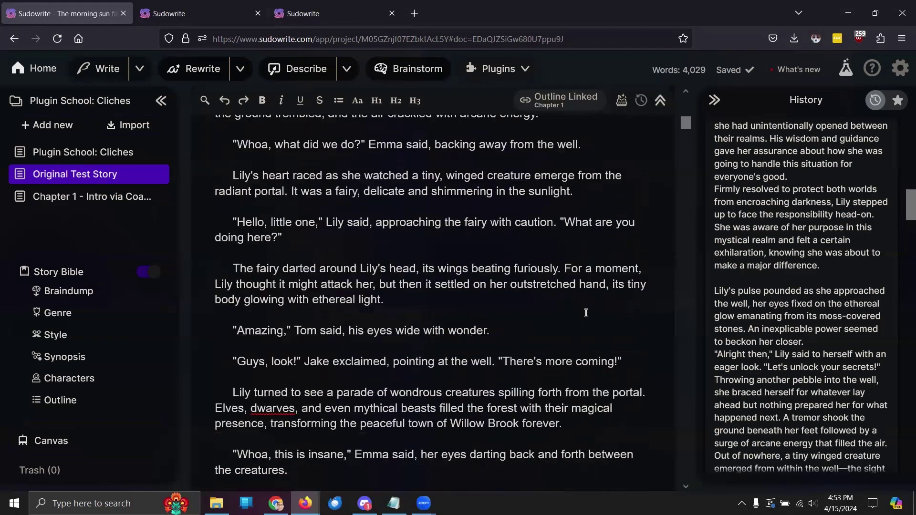
scroll(586, 313, down, 10)
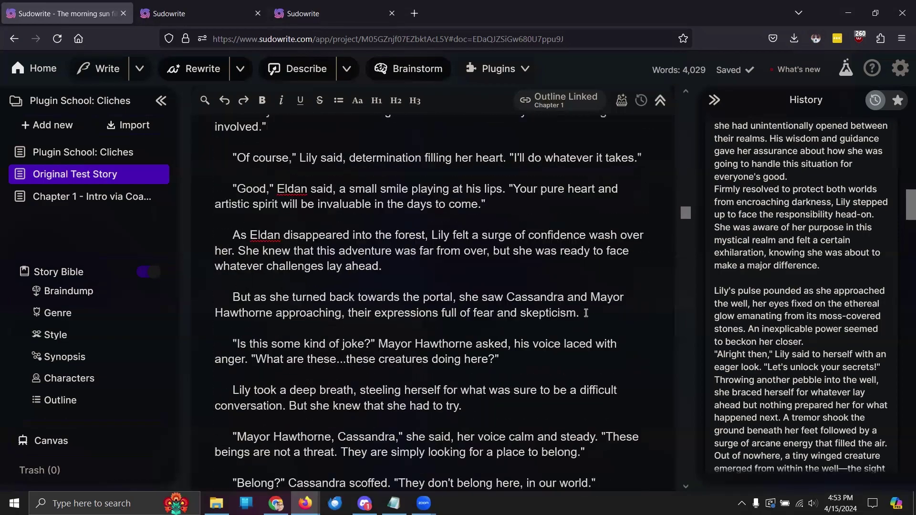
scroll(586, 313, down, 12)
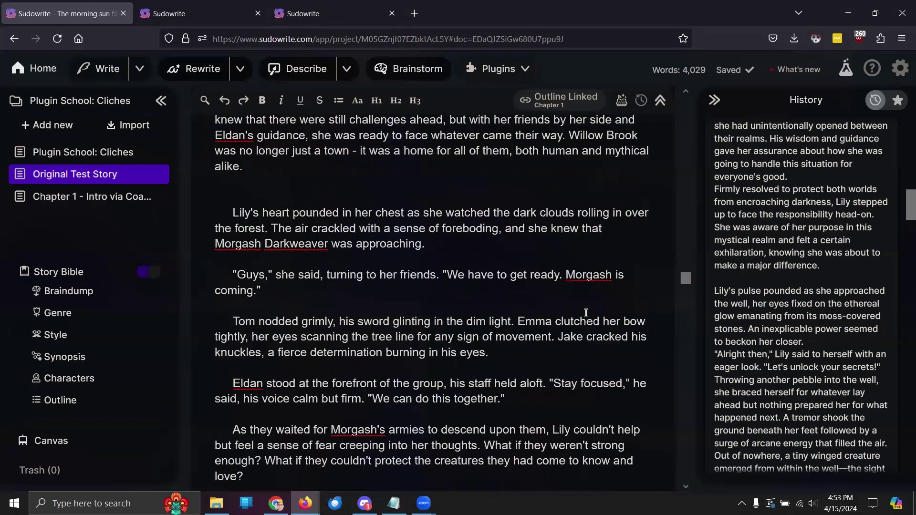
scroll(586, 313, down, 10)
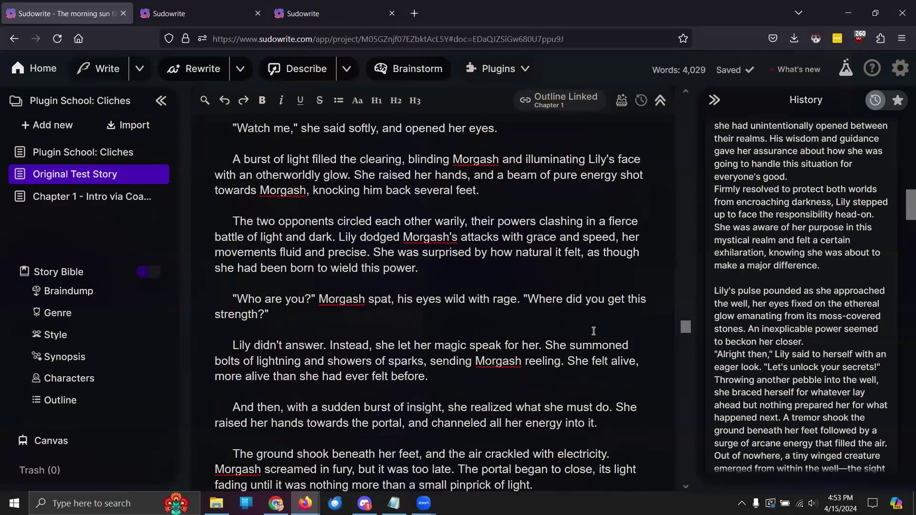
scroll(594, 331, down, 10)
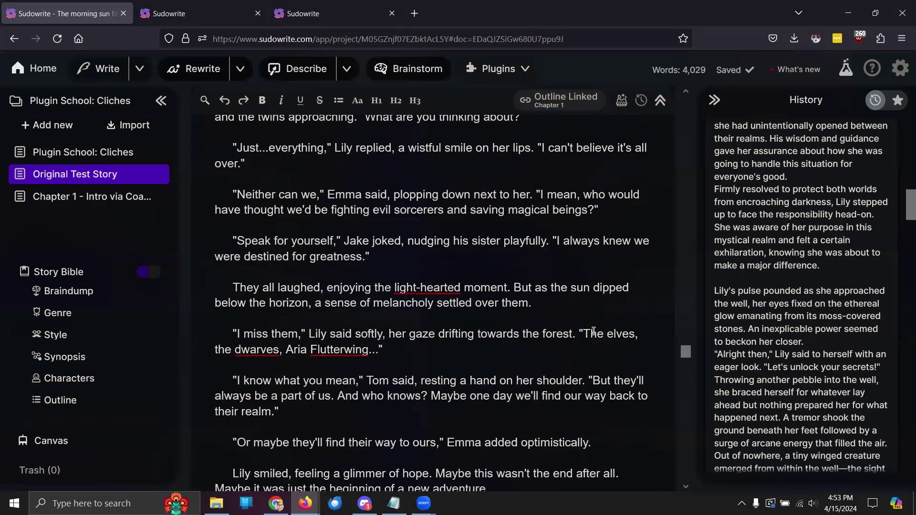
scroll(593, 331, up, 2)
scroll(593, 331, down, 10)
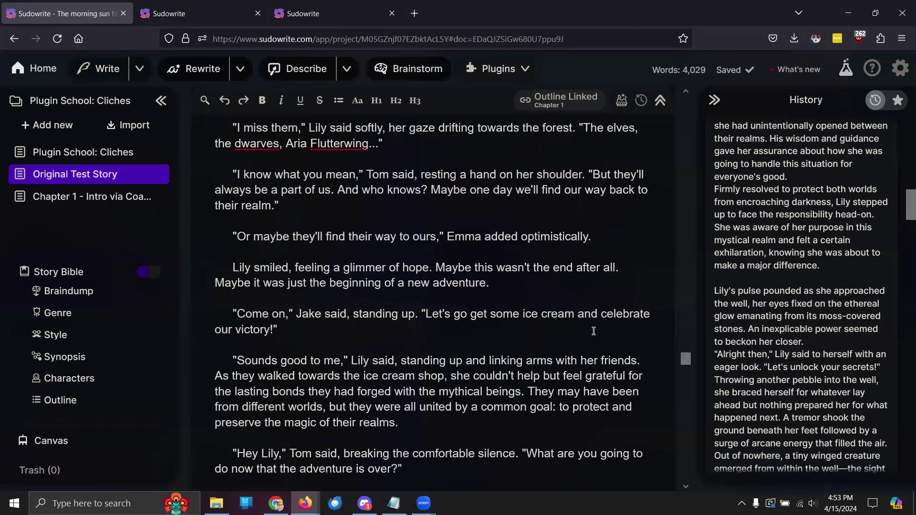
scroll(594, 331, down, 6)
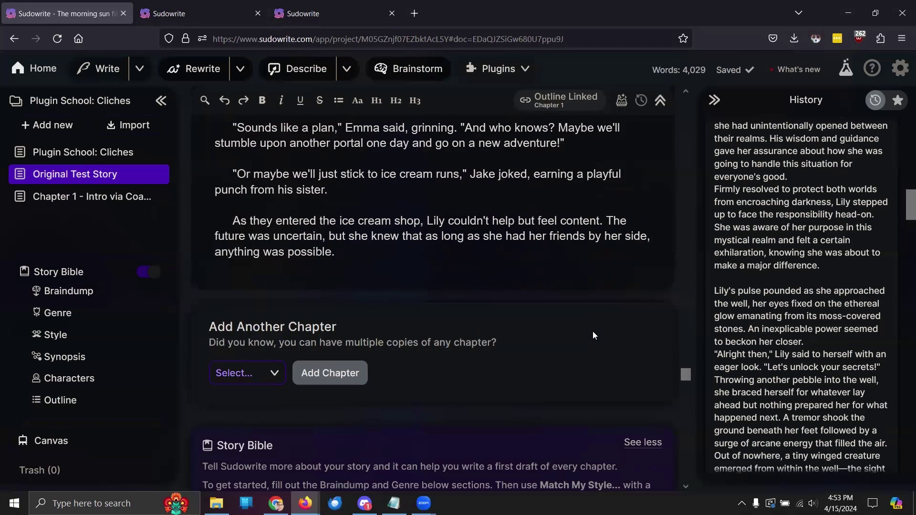
- Reread the Original Test Story's closing scene, from the sunset over Willow Brook to the friends entering the ice cream shop
scroll(593, 331, up, 10)
scroll(593, 331, up, 10)
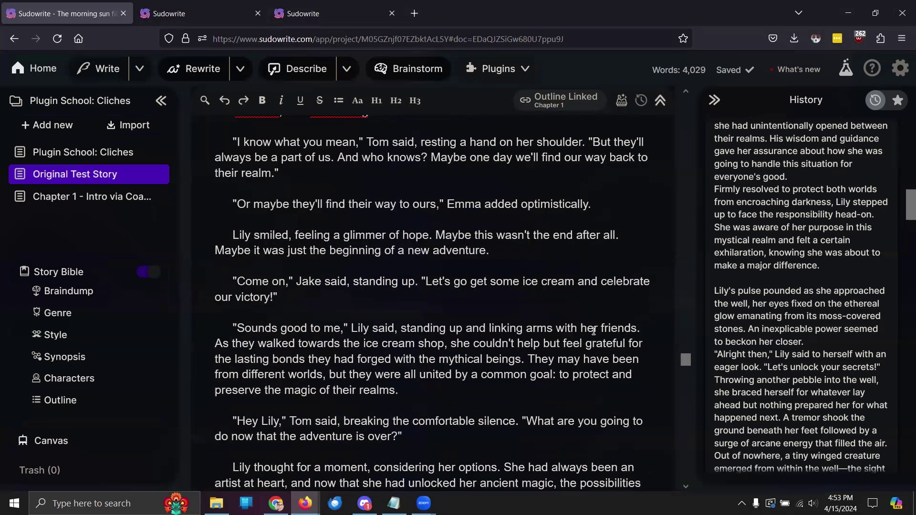
scroll(593, 331, up, 5)
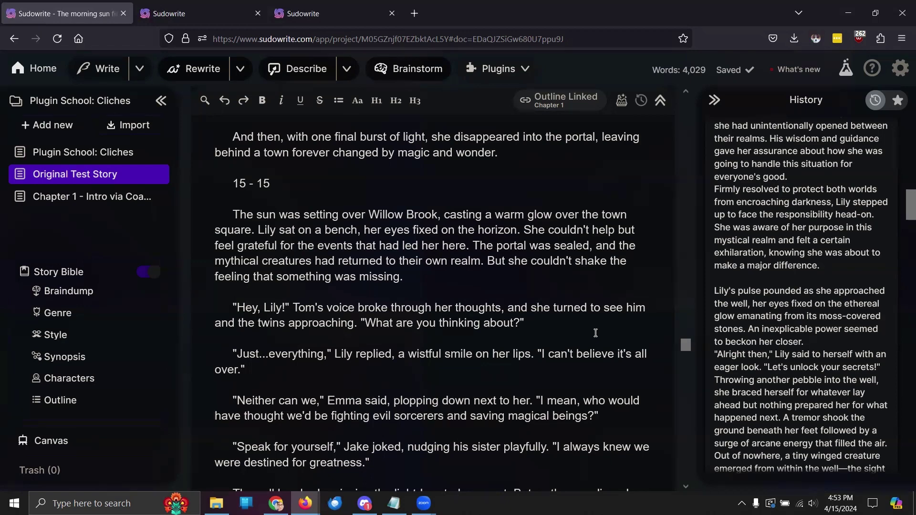
scroll(595, 333, down, 2)
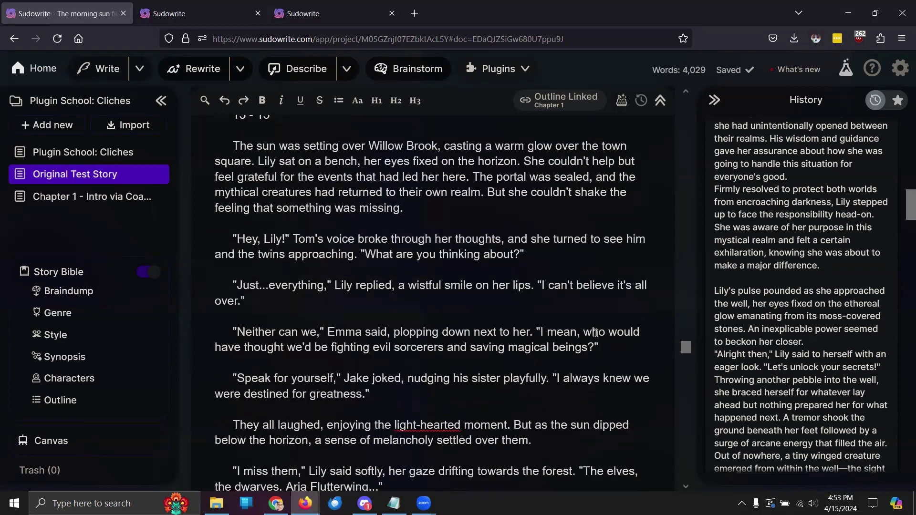
scroll(596, 333, down, 2)
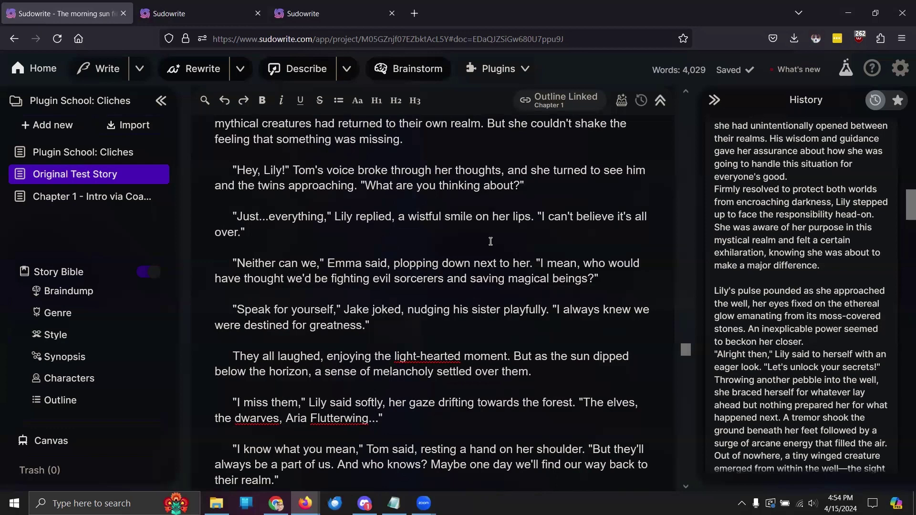
scroll(491, 241, down, 1)
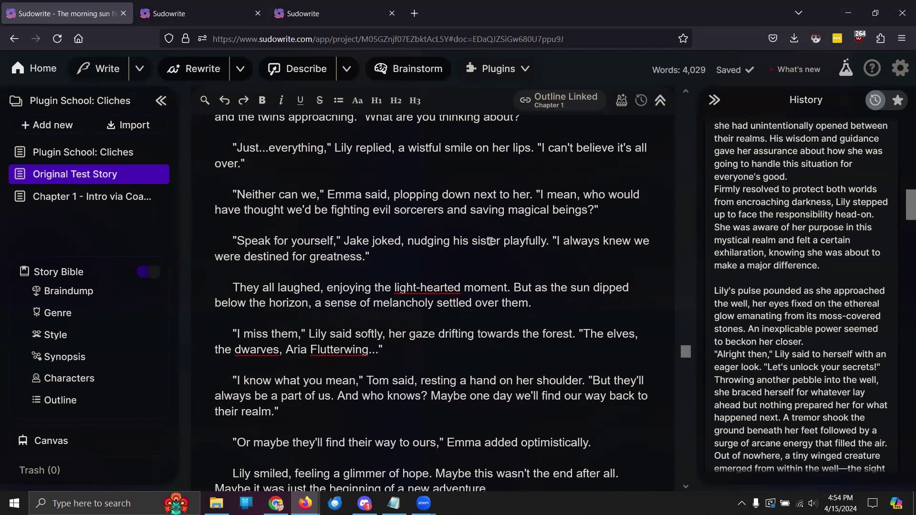
scroll(490, 241, down, 2)
scroll(490, 242, down, 2)
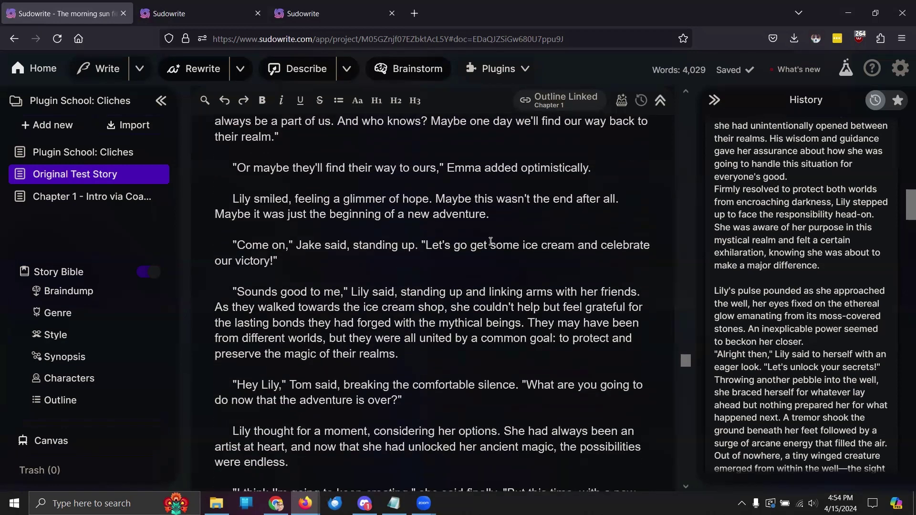
scroll(490, 241, down, 1)
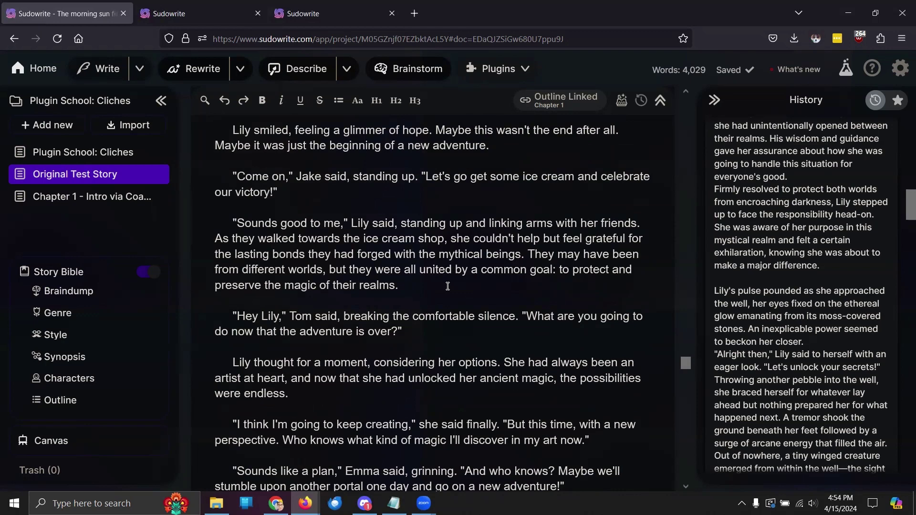
scroll(447, 286, down, 4)
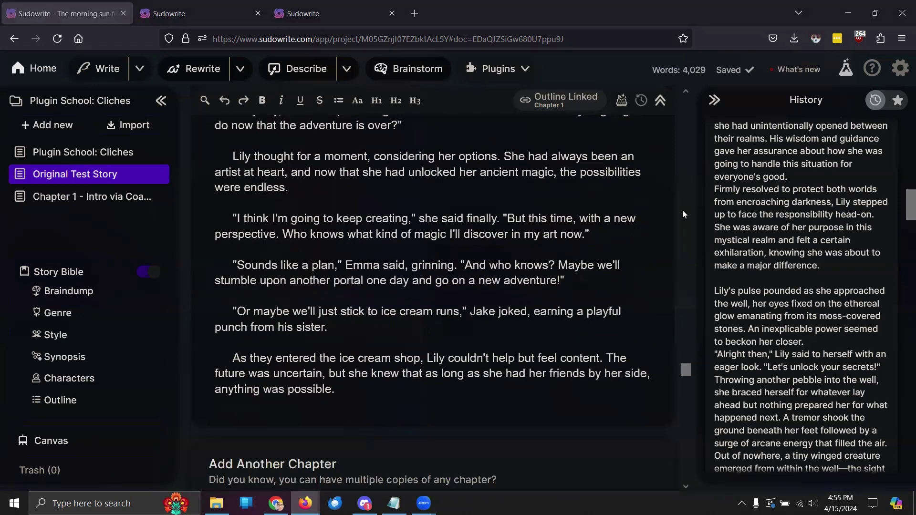
click(556, 294)
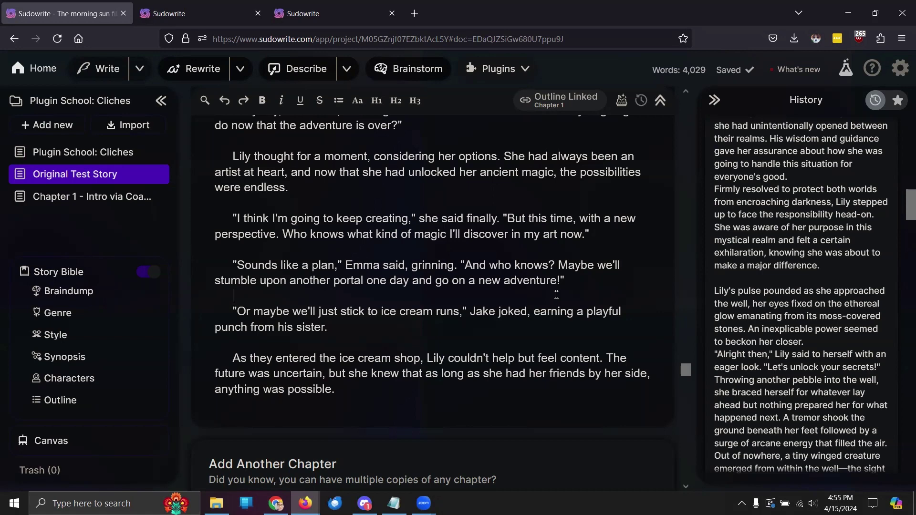
- Open the Plugin School: Cliches document and review its list of cliche killer plugins, ending back at the welcome section
click(95, 152)
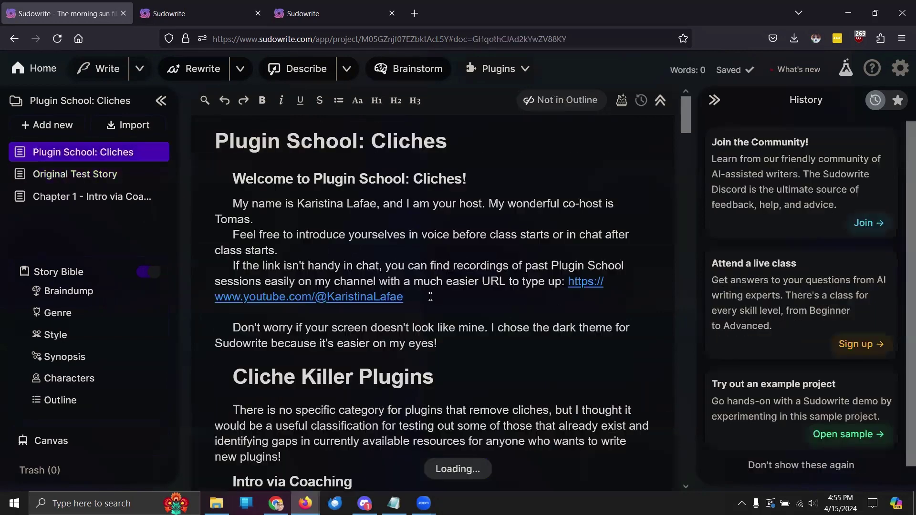
scroll(430, 296, down, 12)
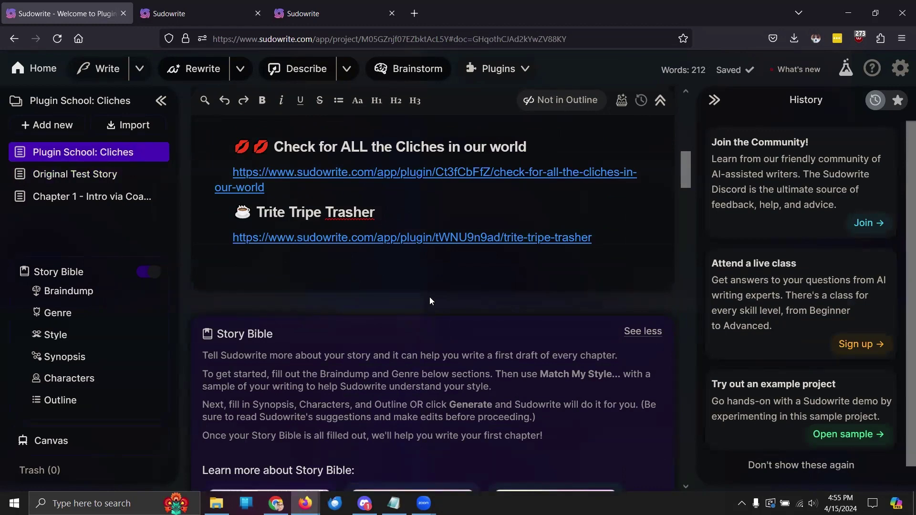
scroll(429, 297, up, 3)
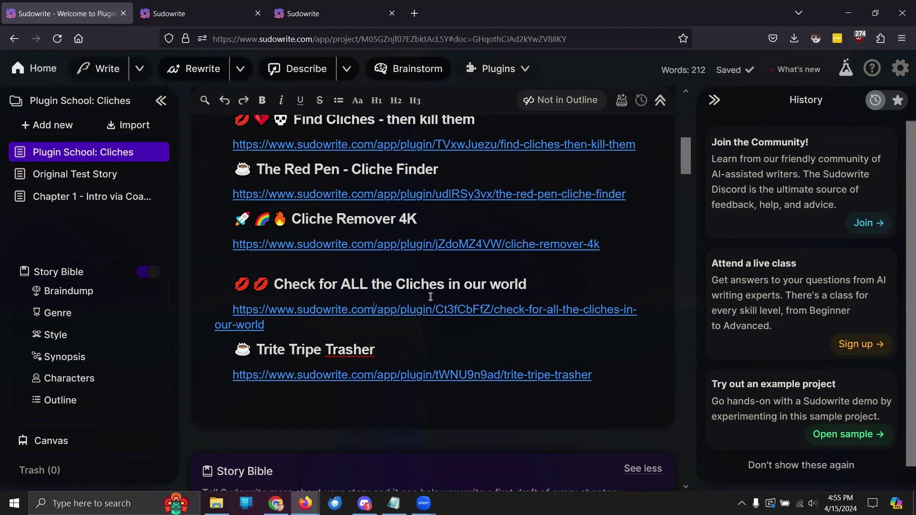
scroll(430, 296, up, 7)
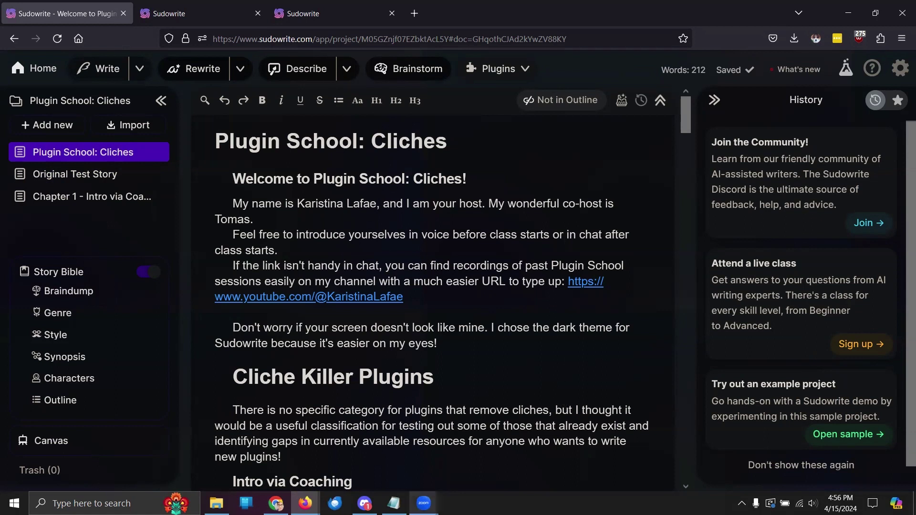
- Switch to Zoom's Screen Sharing Meeting Controls window
mouse_move(423, 503)
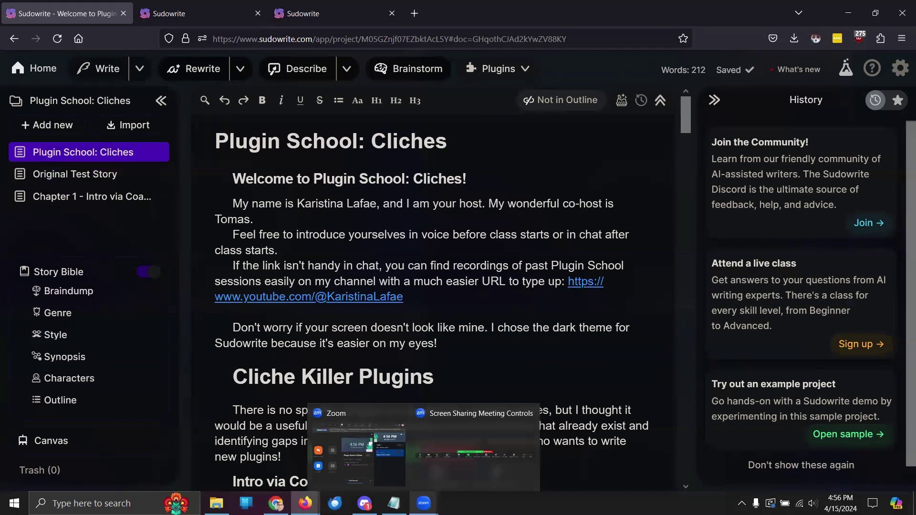
click(458, 423)
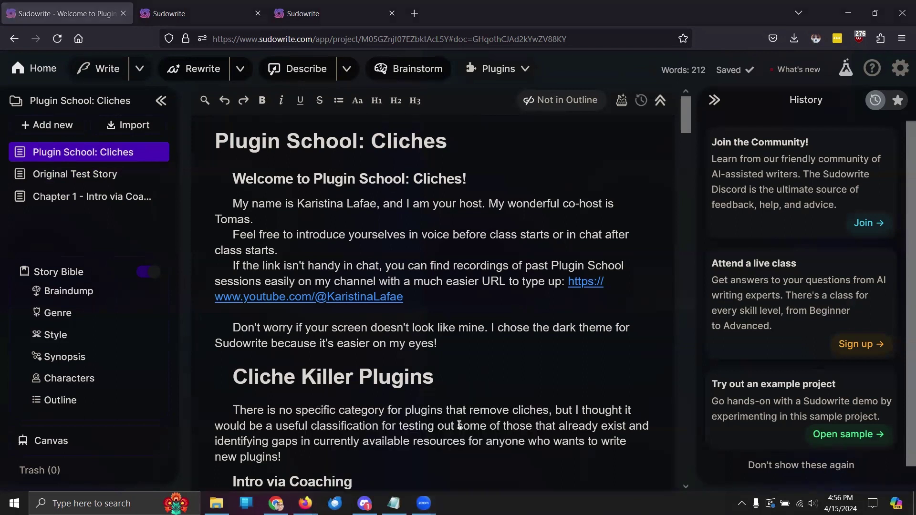